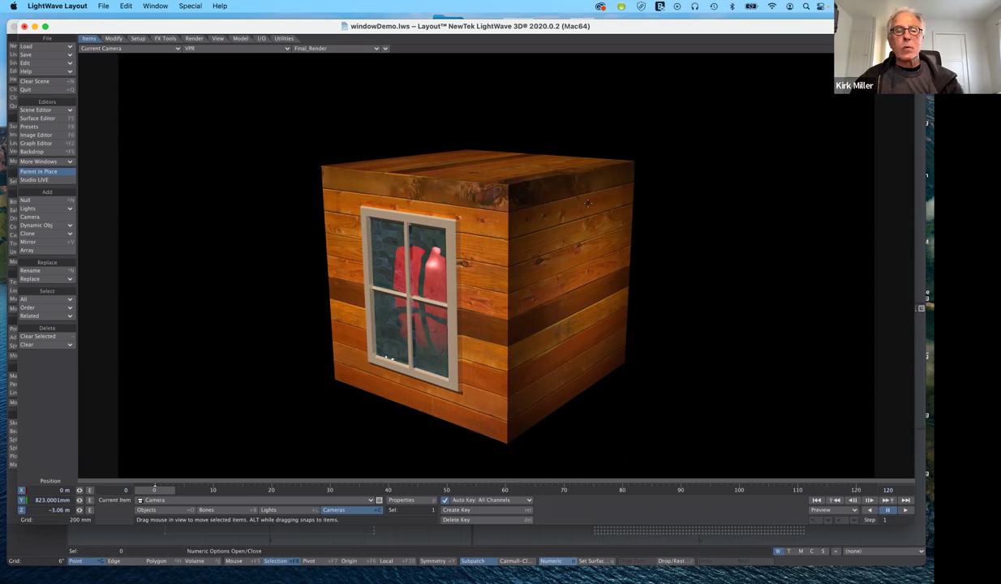
{"action": "key", "text": "F12"}
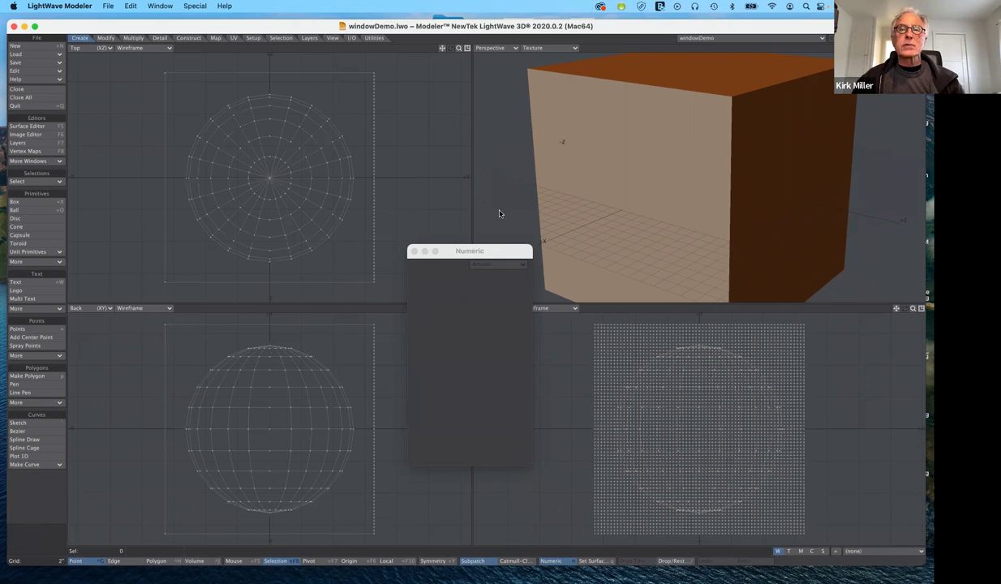
{"action": "left_click_drag", "start_coordinate": [503, 256], "coordinate": [493, 228]}
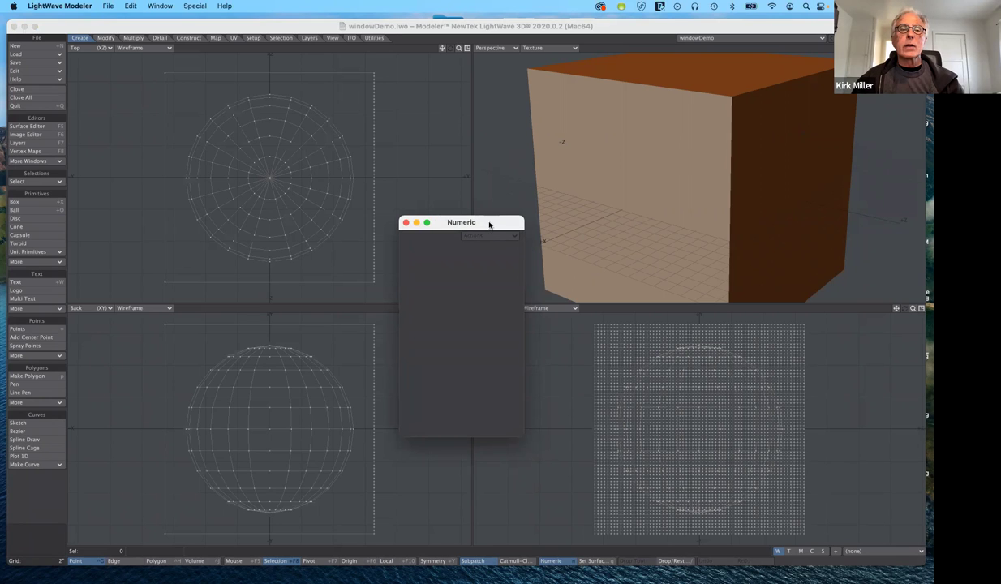
{"action": "left_click_drag", "start_coordinate": [488, 224], "coordinate": [491, 242]}
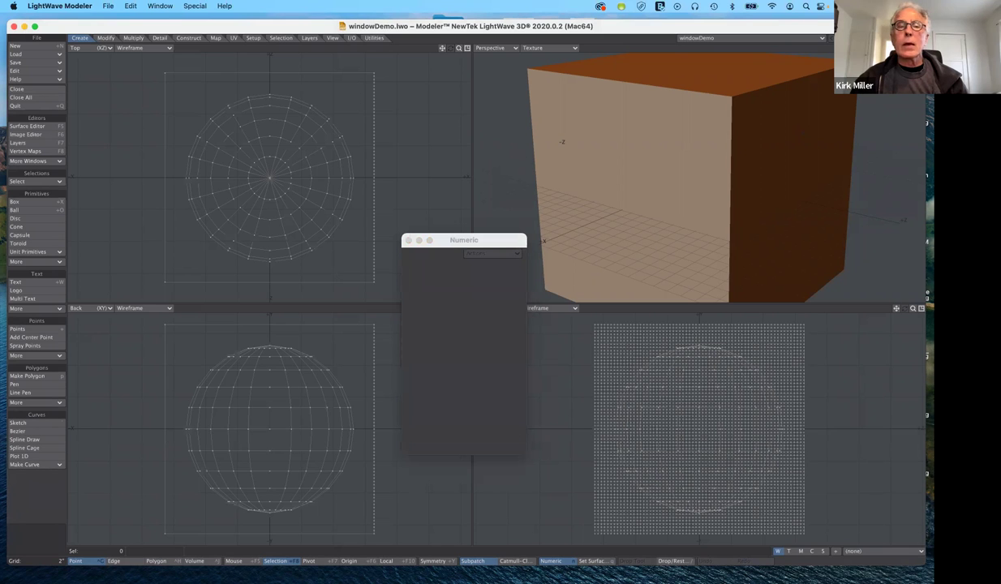
- Clear the windowDemo scene in Layout without saving, and close the windowDemo object in Modeler
{"action": "key", "text": "F12"}
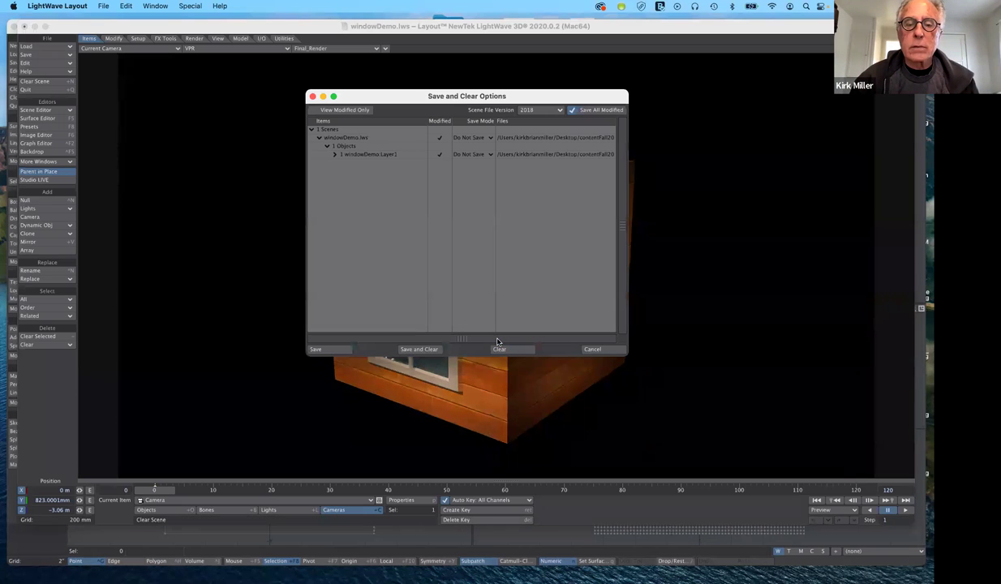
{"action": "left_click", "coordinate": [503, 349]}
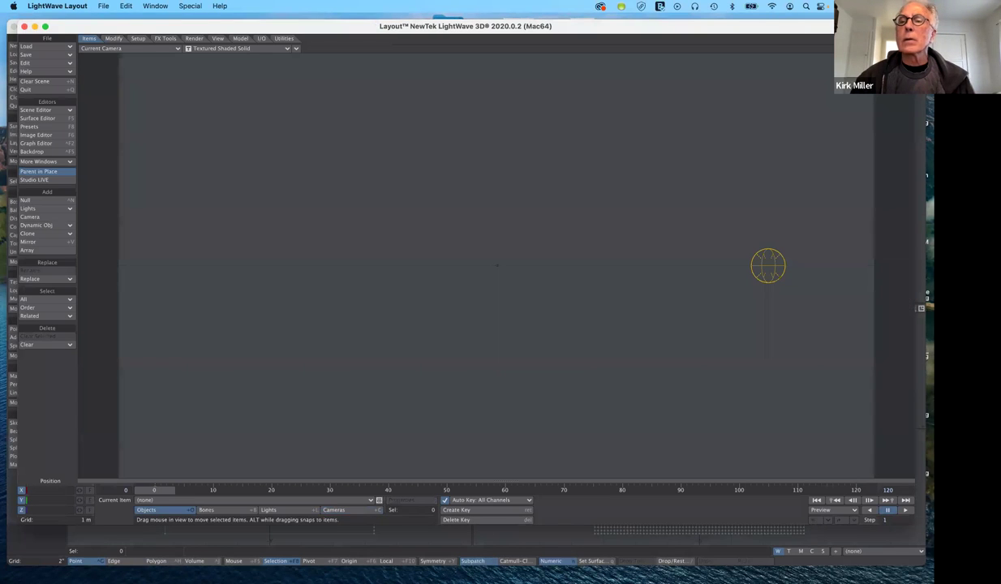
{"action": "key", "text": "F12"}
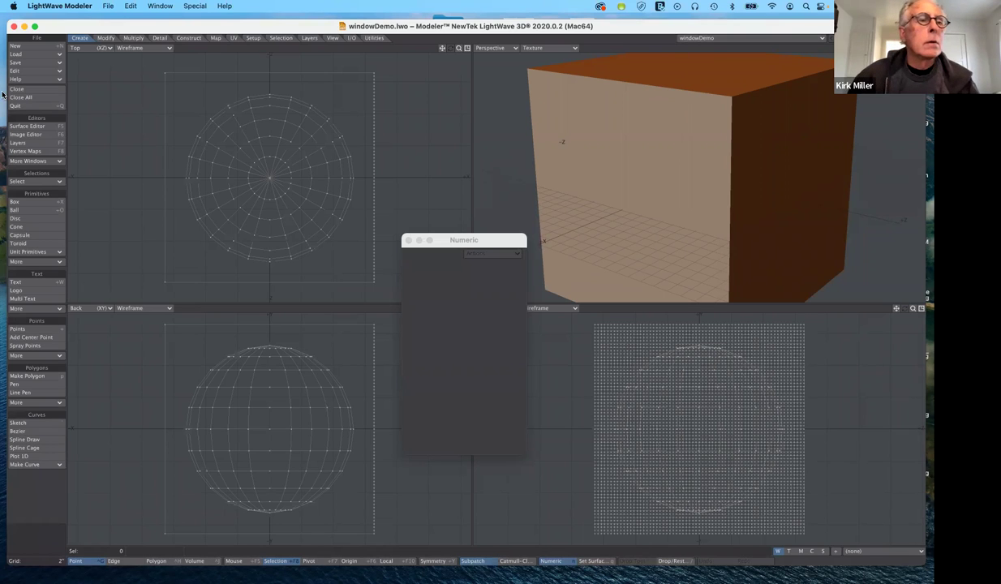
{"action": "left_click", "coordinate": [48, 91]}
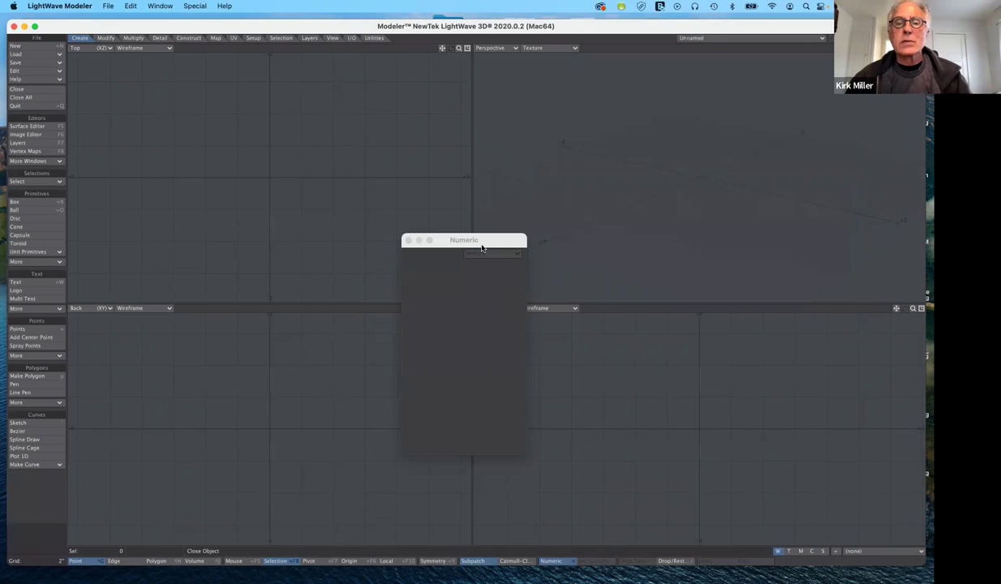
- Create a 3'3.3701" cube centred at the origin with the Box tool's reset values
{"action": "left_click_drag", "start_coordinate": [487, 241], "coordinate": [589, 325]}
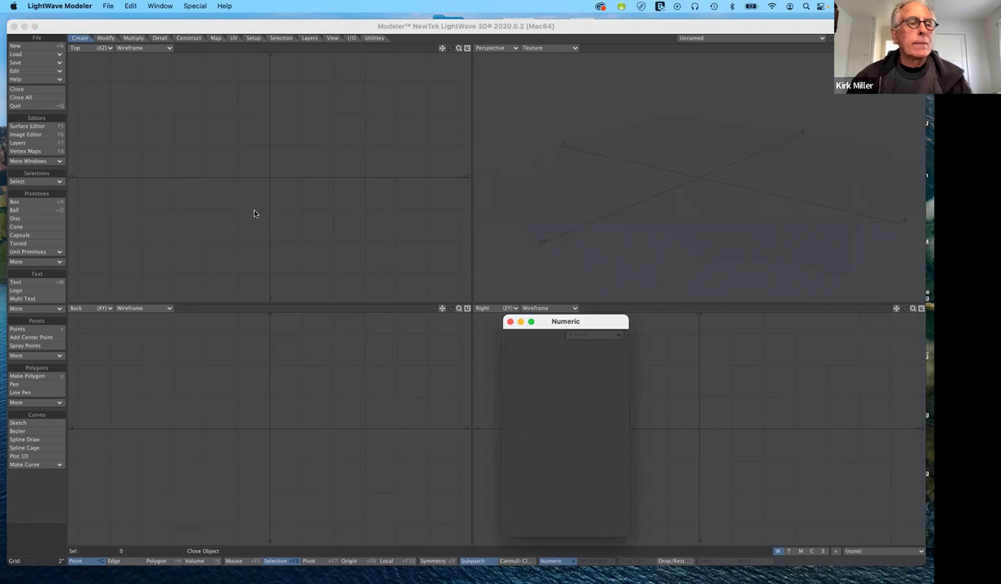
{"action": "left_click", "coordinate": [25, 204]}
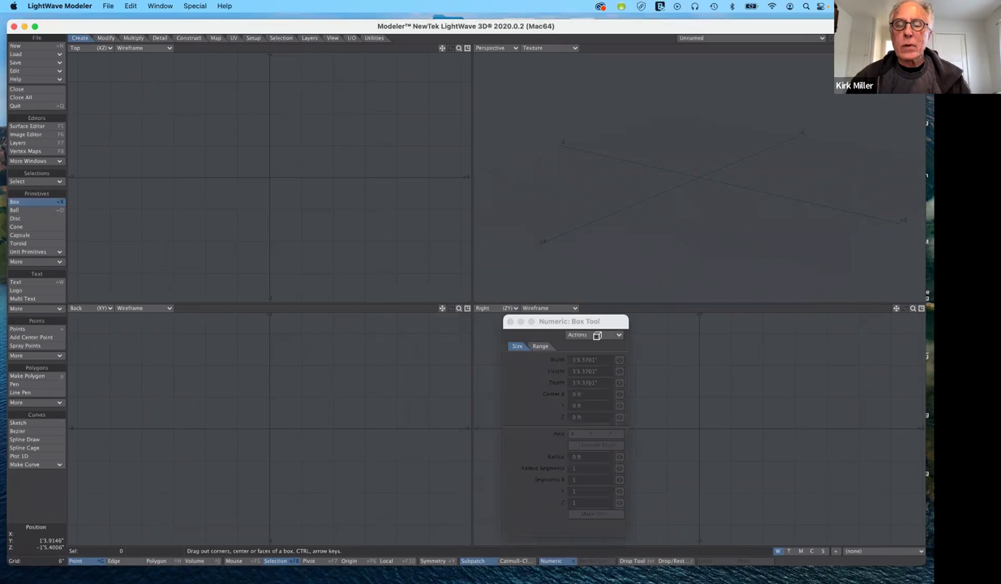
{"action": "left_click", "coordinate": [596, 335]}
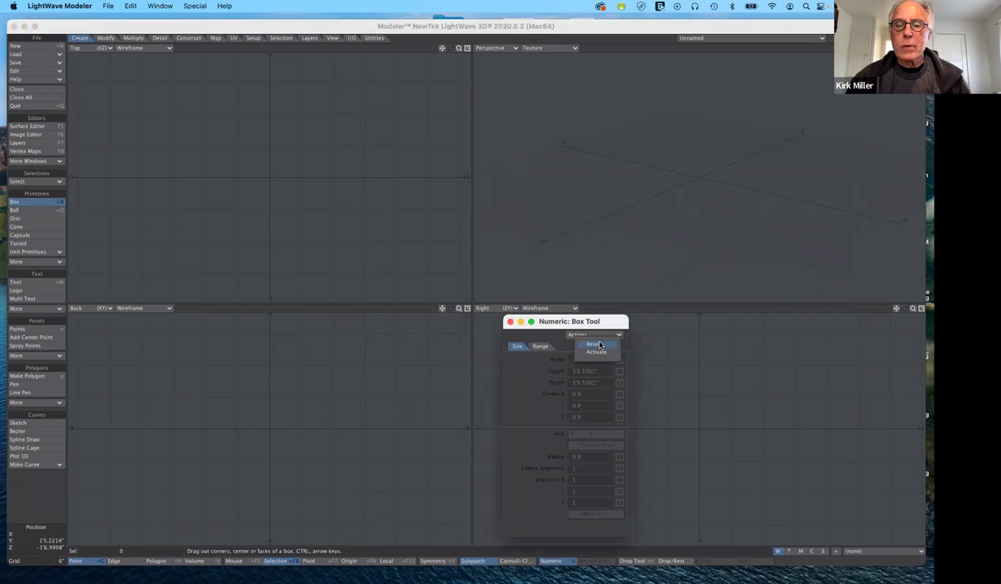
{"action": "left_click", "coordinate": [594, 344]}
{"action": "left_click", "coordinate": [598, 335]}
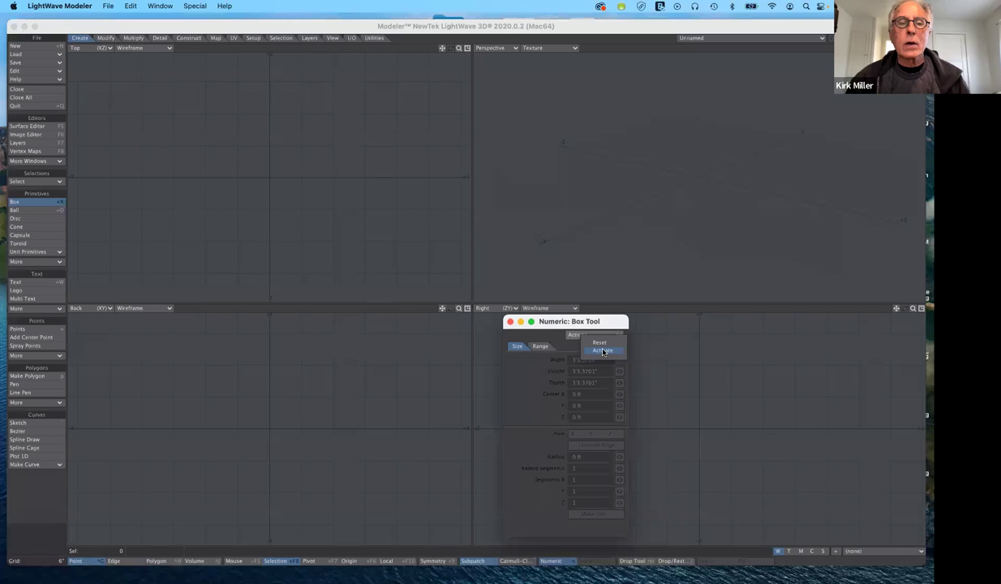
{"action": "left_click", "coordinate": [602, 349]}
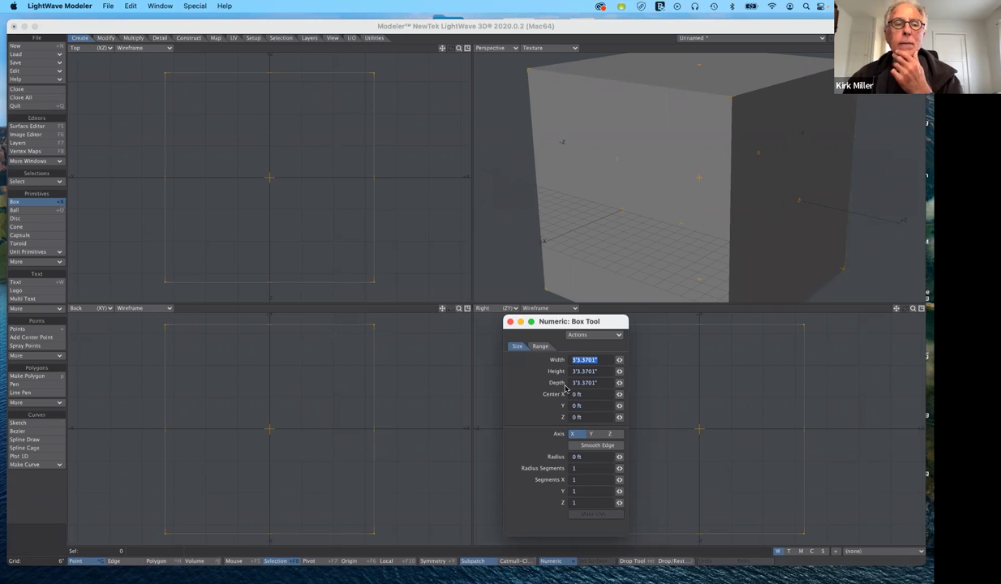
{"action": "left_click", "coordinate": [38, 202]}
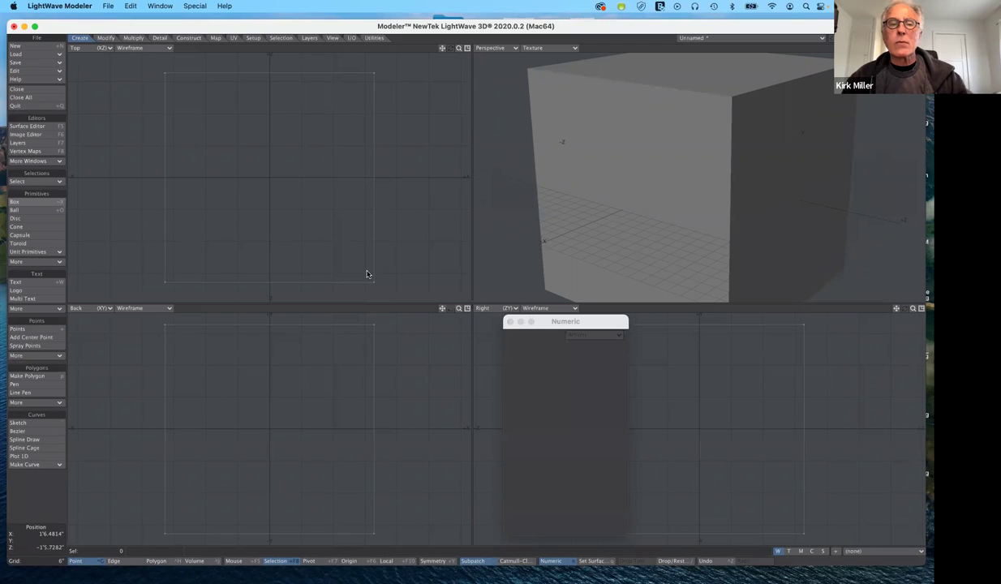
- Assign the cube a new surface named "box" with the dark yellow colour 127, 95, 0
{"action": "key", "text": "q"}
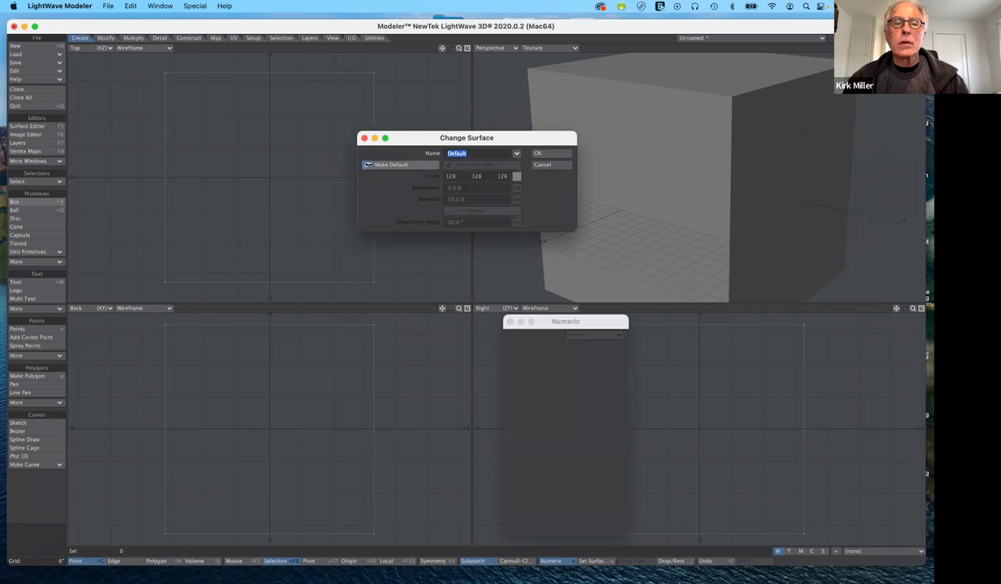
{"action": "left_click", "coordinate": [367, 165]}
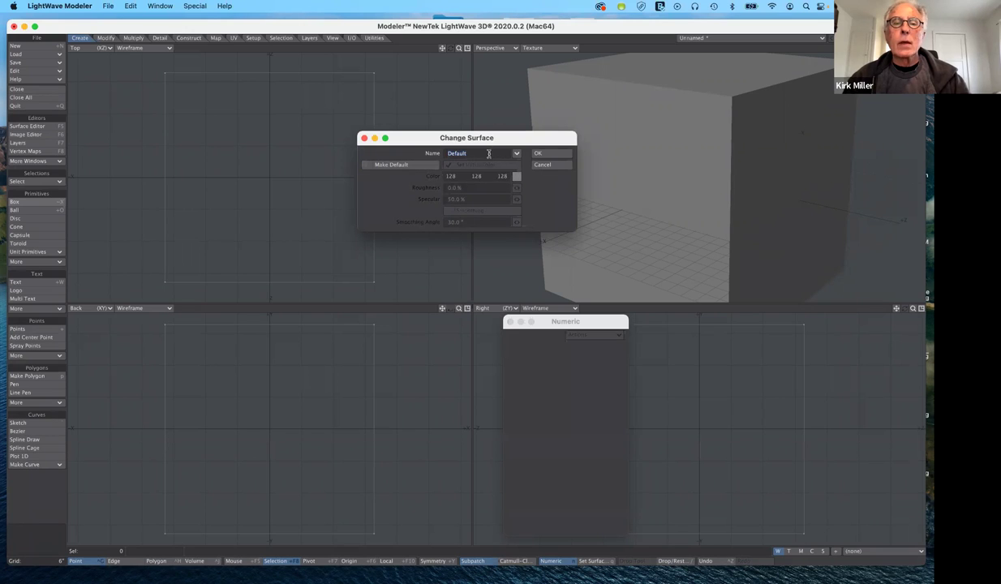
{"action": "key", "text": "Tab"}
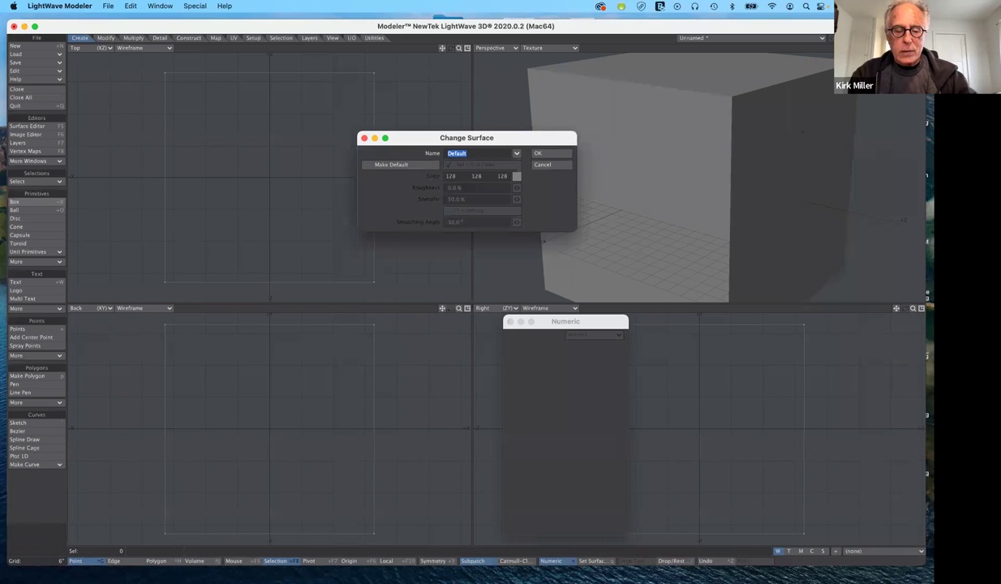
{"action": "type", "text": "box"}
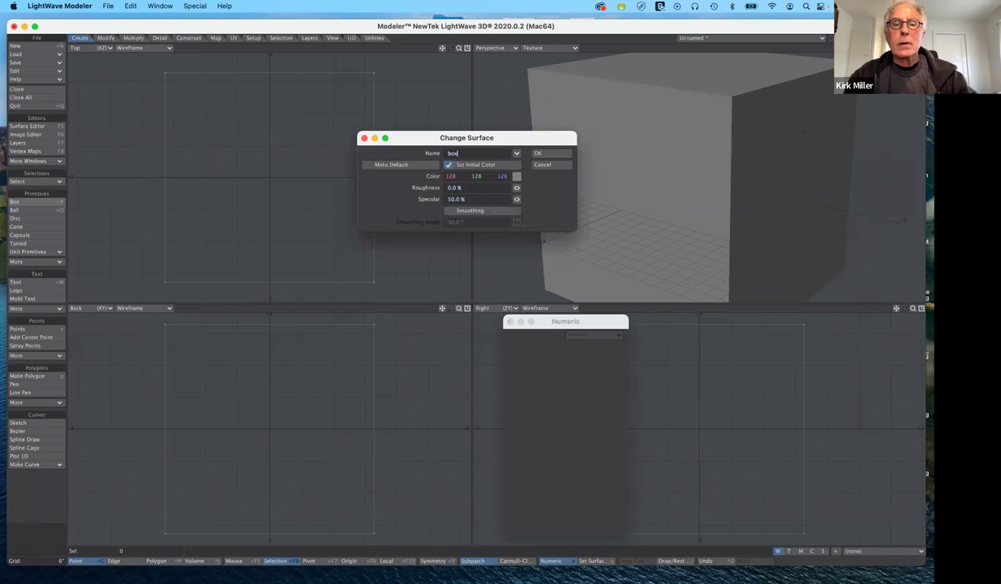
{"action": "left_click", "coordinate": [499, 175]}
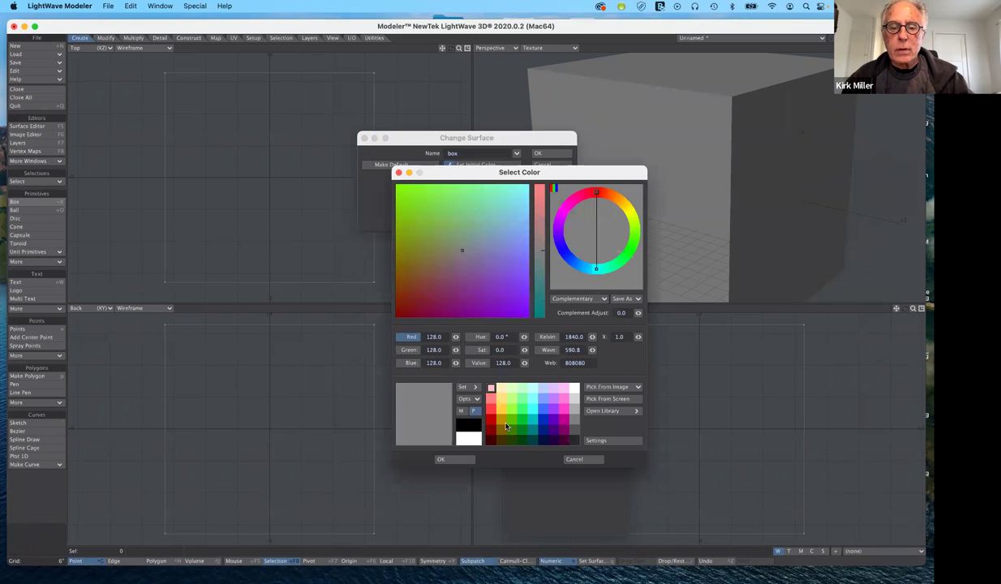
{"action": "left_click", "coordinate": [501, 435]}
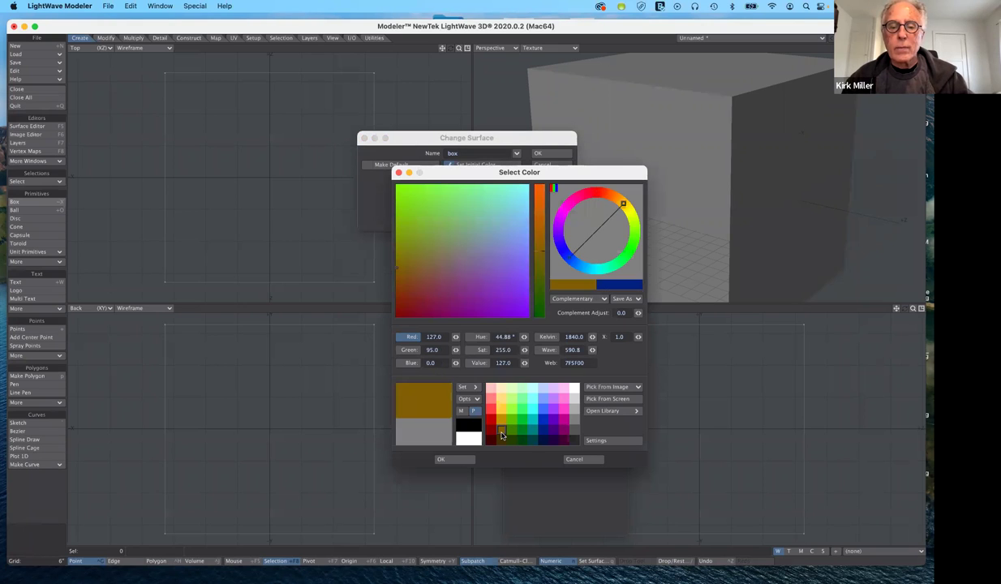
{"action": "left_click", "coordinate": [441, 460]}
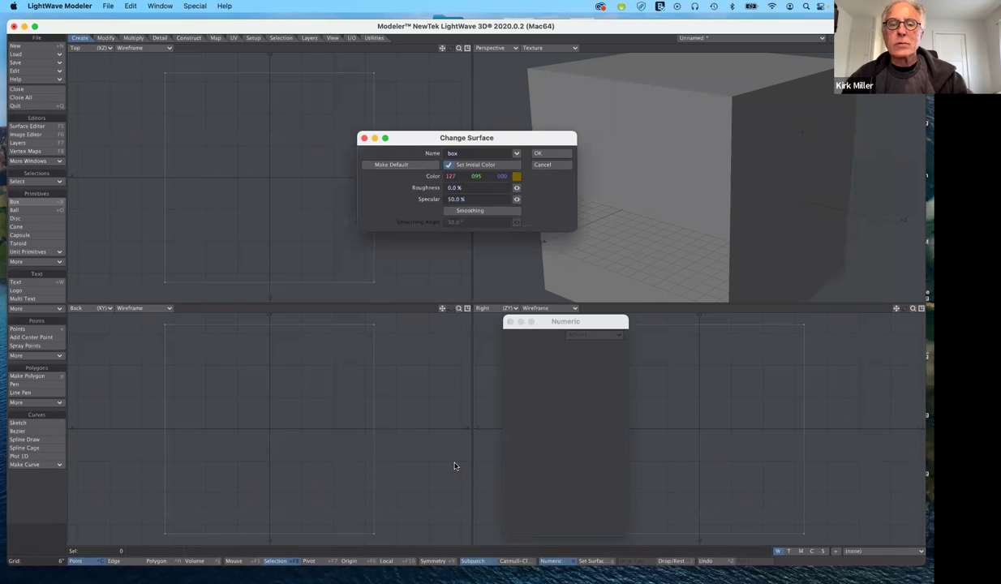
{"action": "left_click", "coordinate": [538, 154]}
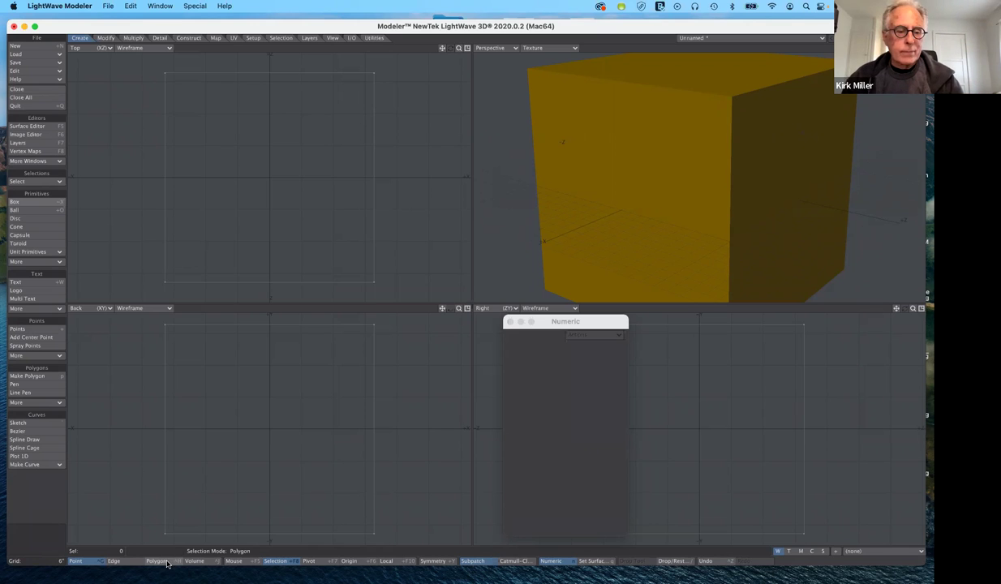
- Select the cube's +X face polygon and give it a new surface named "window" in green 62, 255, 111
{"action": "left_click", "coordinate": [166, 561]}
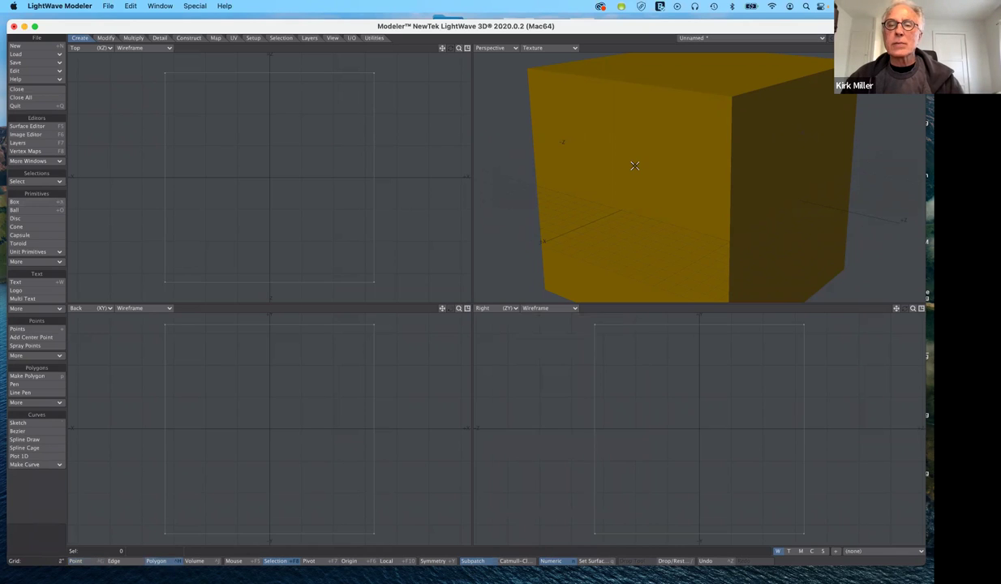
{"action": "left_click", "coordinate": [544, 195]}
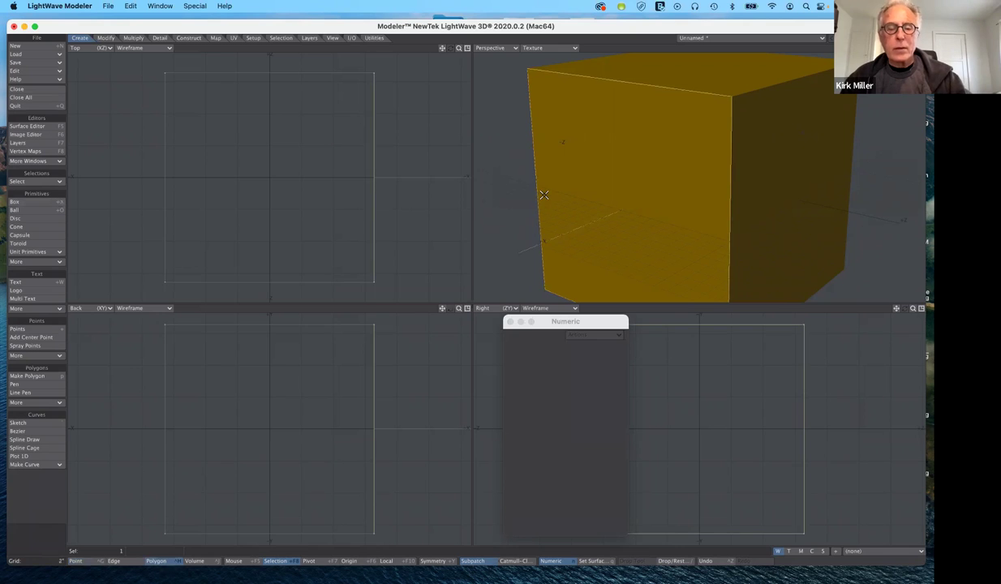
{"action": "key", "text": "q"}
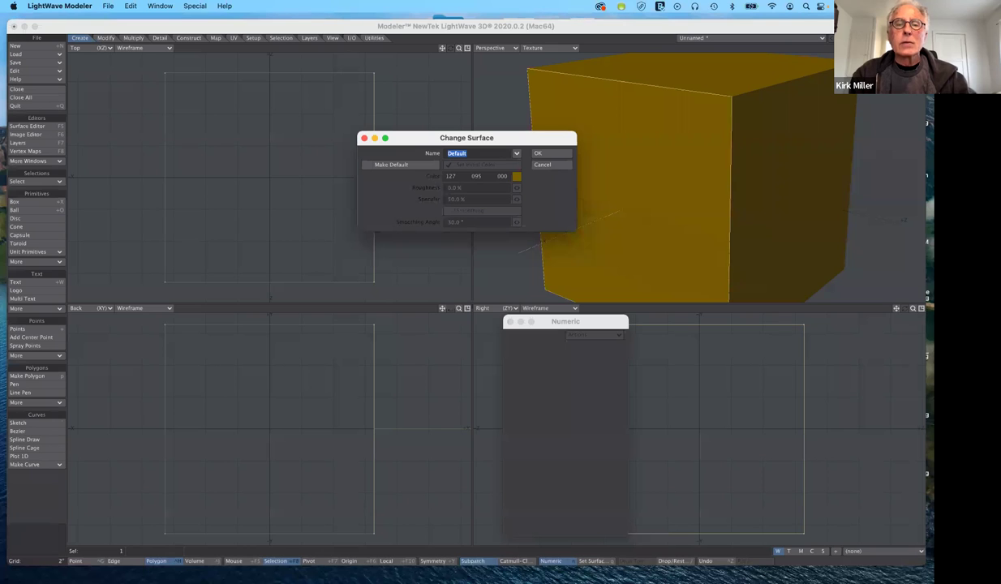
{"action": "type", "text": "window"}
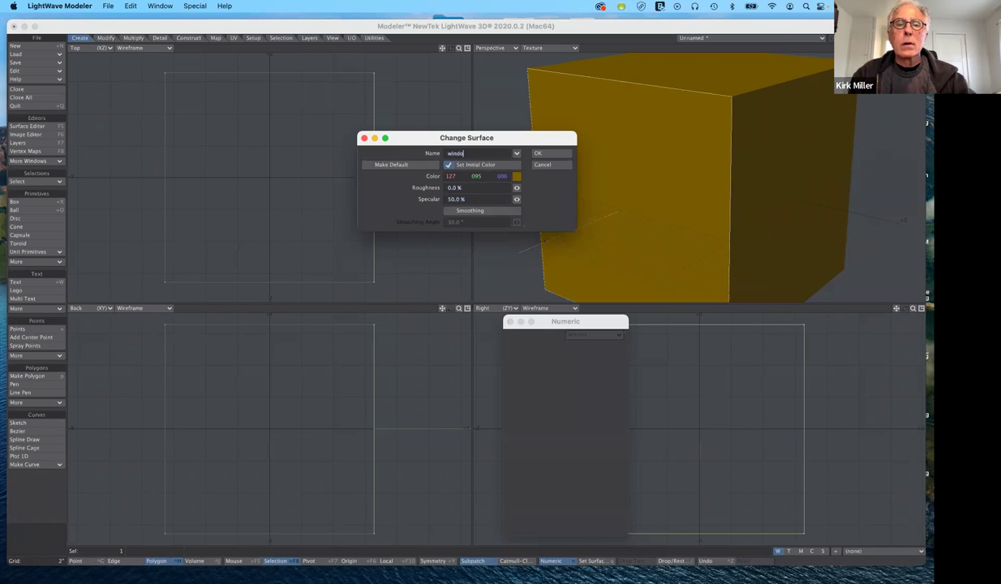
{"action": "left_click", "coordinate": [518, 177]}
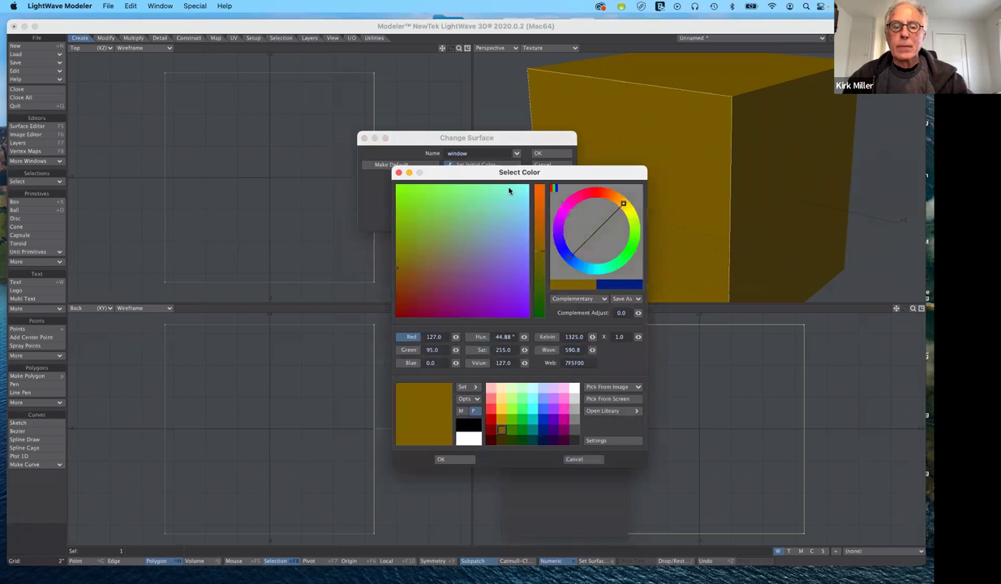
{"action": "left_click", "coordinate": [522, 409]}
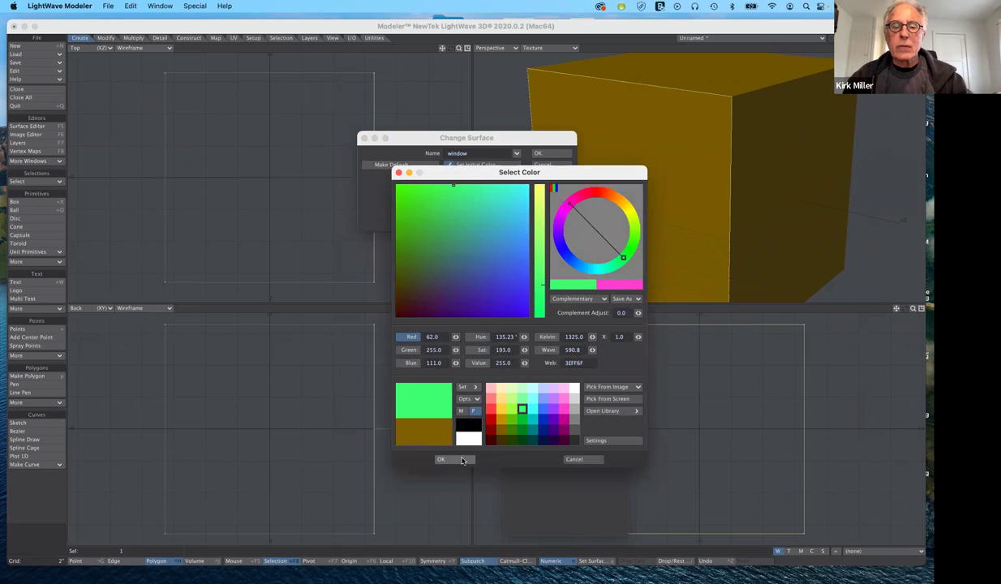
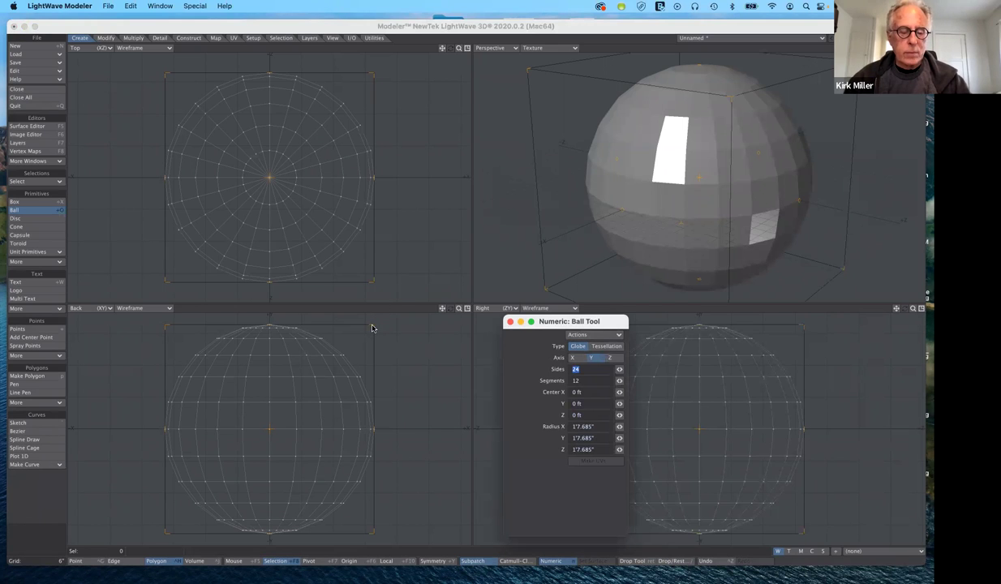
- Shrink the ball evenly to a radius of about 1'3.4" so it fits inside the cube
{"action": "left_click_drag", "start_coordinate": [370, 328], "coordinate": [351, 348]}
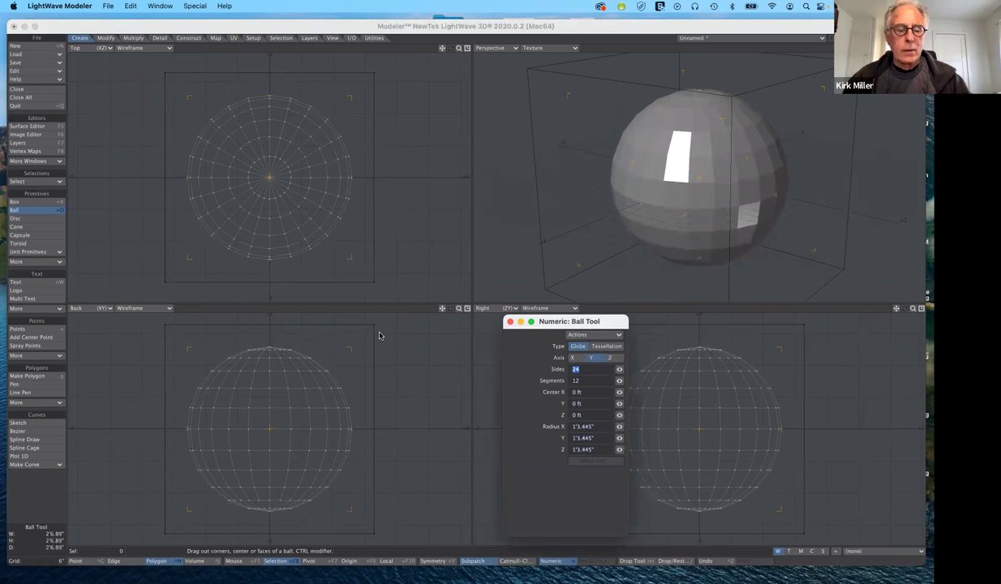
{"action": "left_click", "coordinate": [38, 212]}
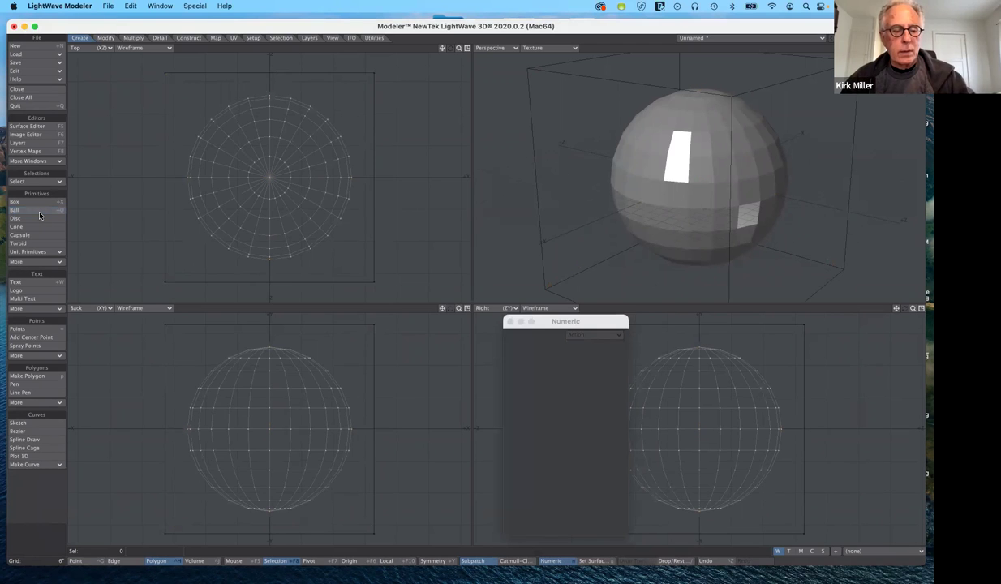
- Assign the sphere a new surface named "ball" with the red colour 191, 0, 0
{"action": "key", "text": "q"}
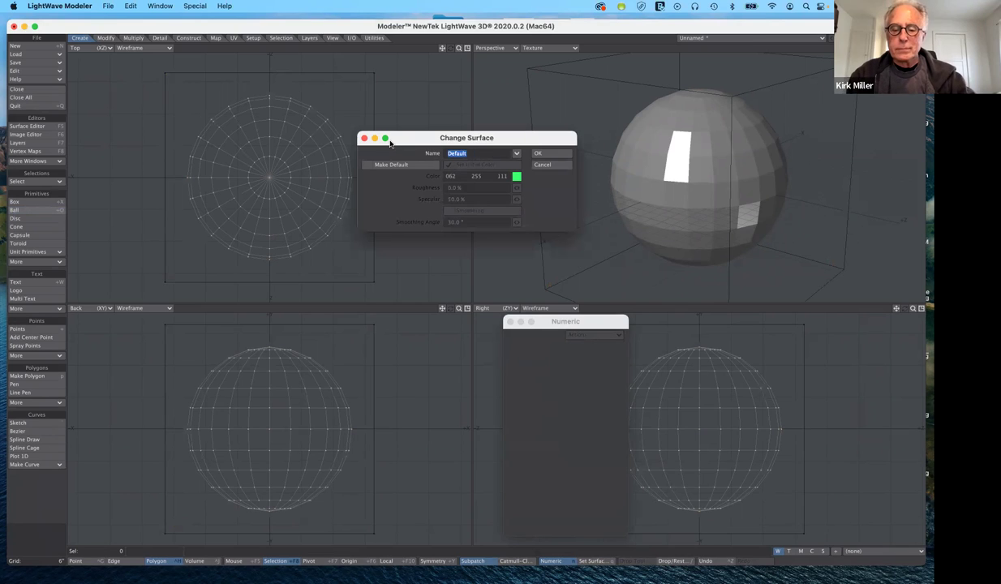
{"action": "type", "text": "ball"}
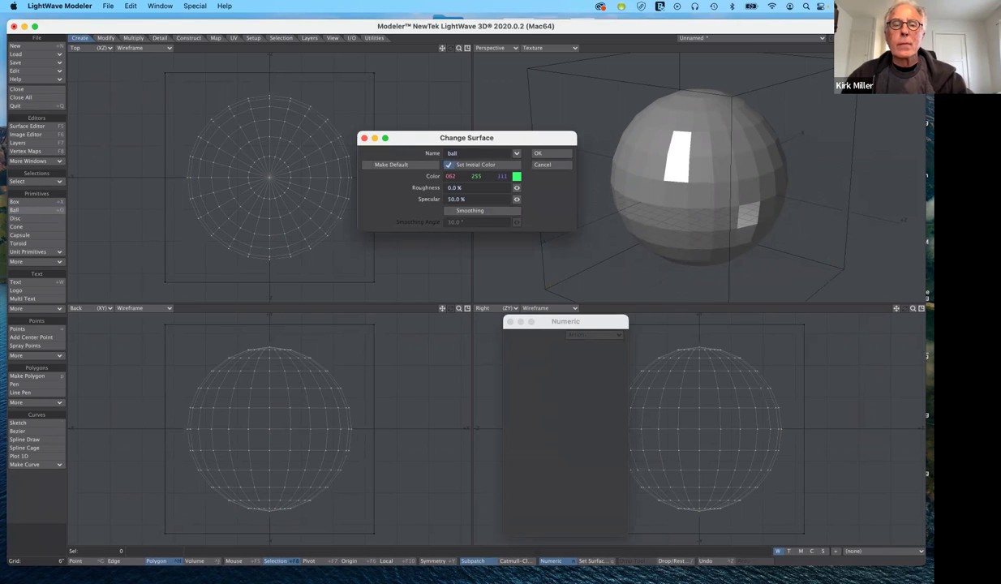
{"action": "left_click", "coordinate": [517, 156]}
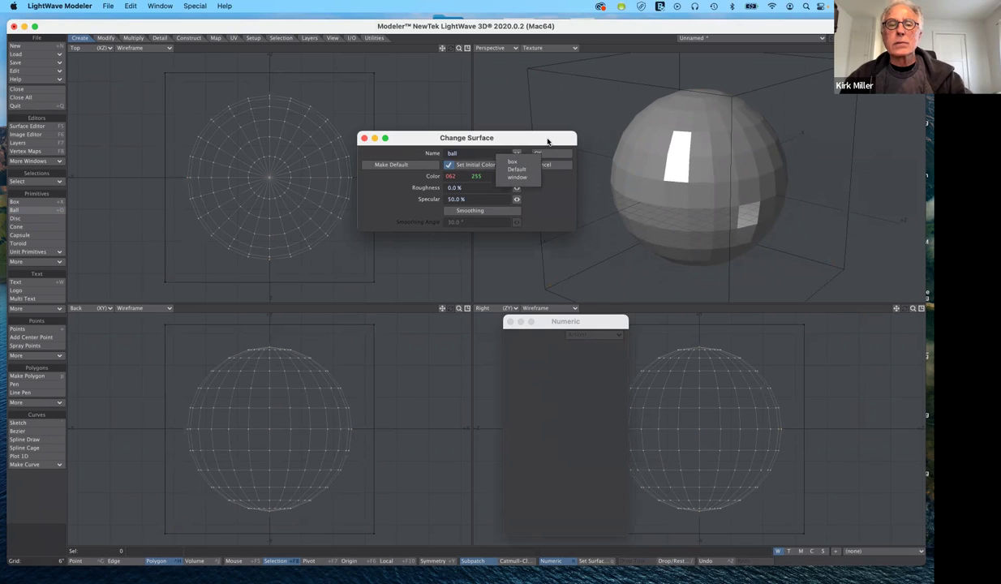
{"action": "left_click", "coordinate": [547, 142]}
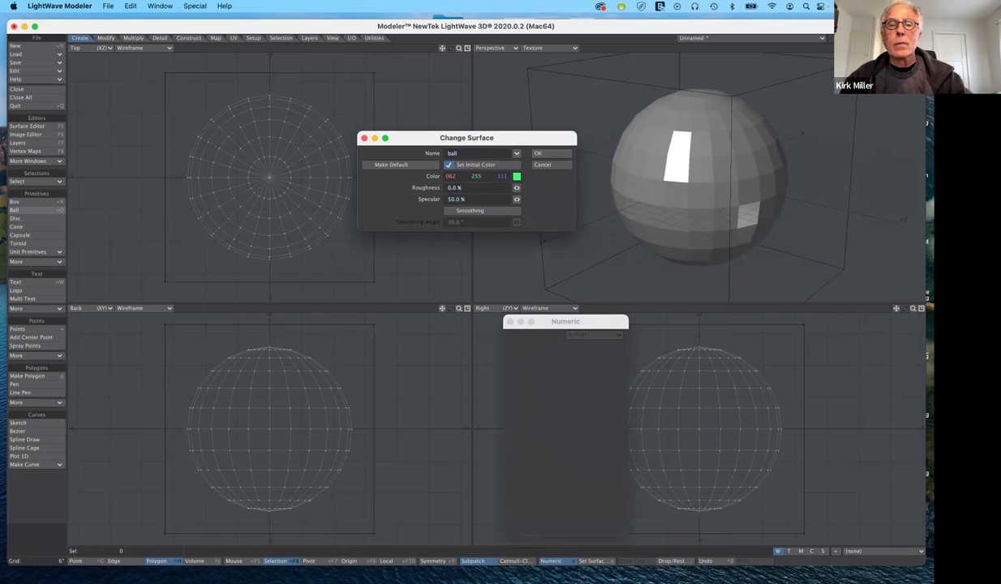
{"action": "left_click", "coordinate": [517, 177]}
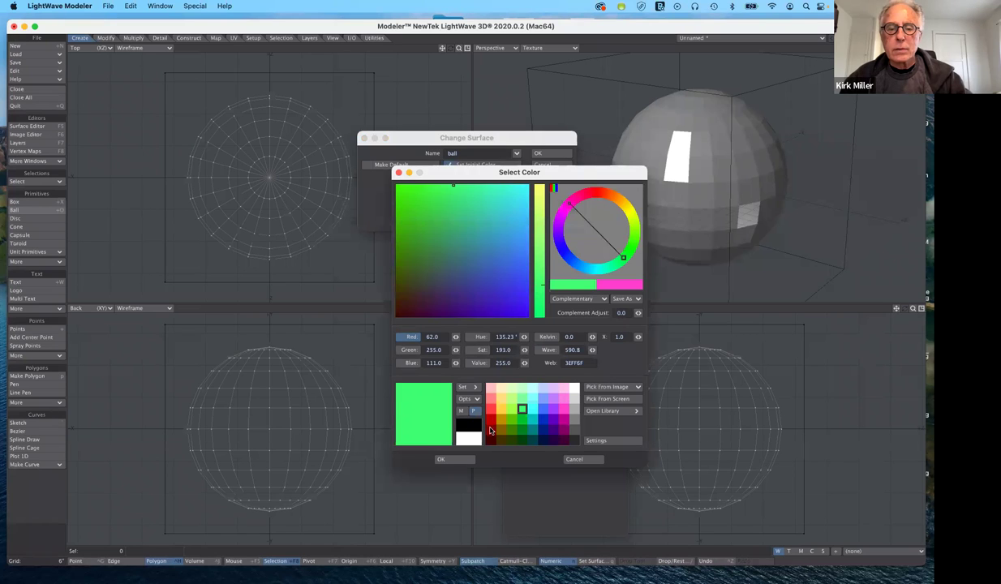
{"action": "left_click", "coordinate": [492, 420]}
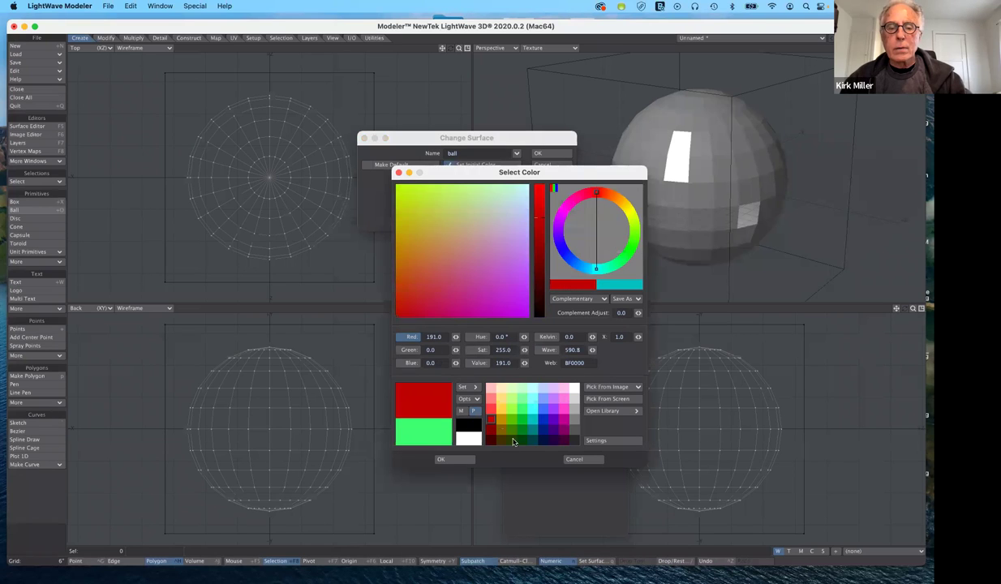
{"action": "left_click", "coordinate": [466, 461]}
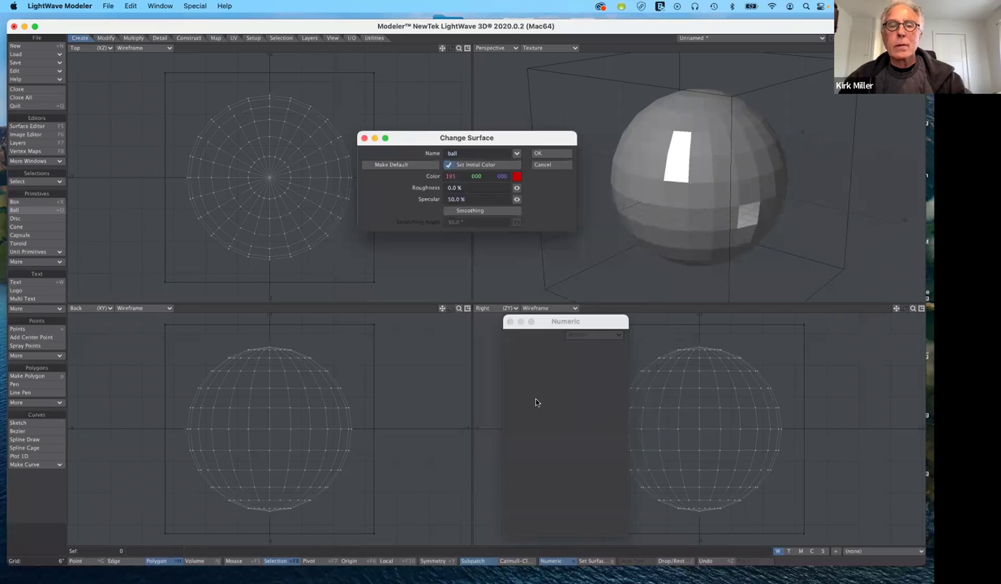
{"action": "left_click", "coordinate": [538, 153]}
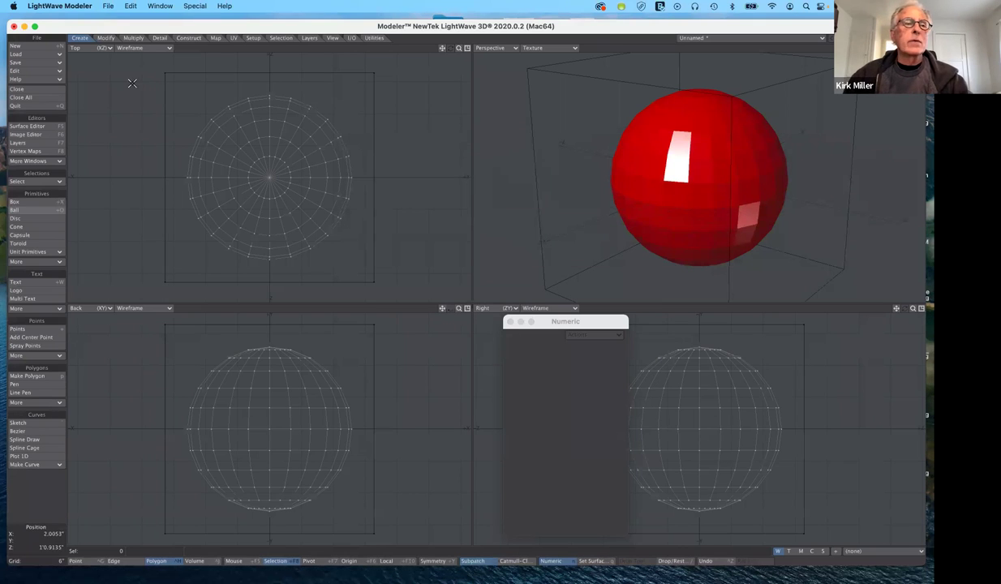
- Save the object as windowDemoSp2022 in the objects folder
{"action": "left_click", "coordinate": [37, 64]}
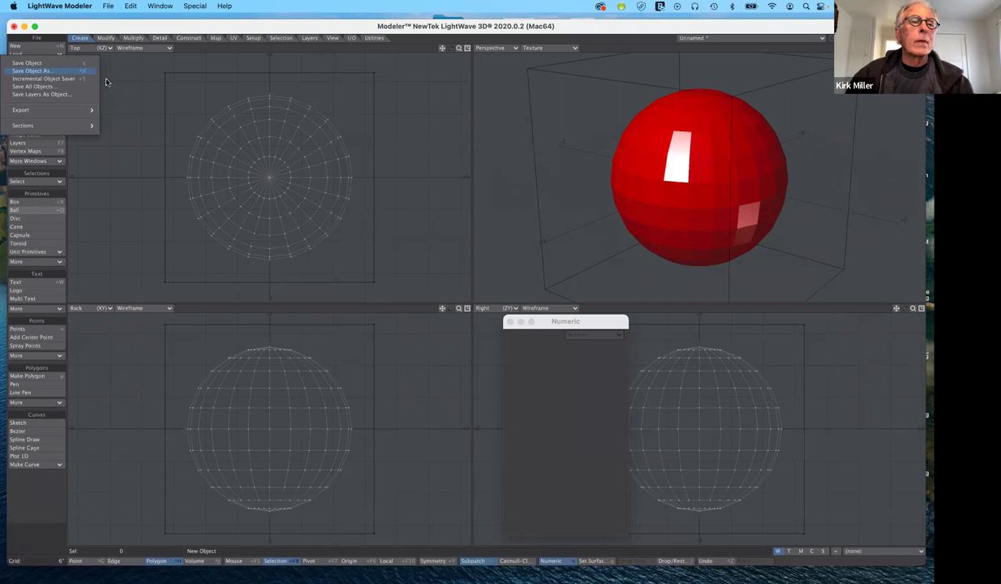
{"action": "key", "text": "shift+s"}
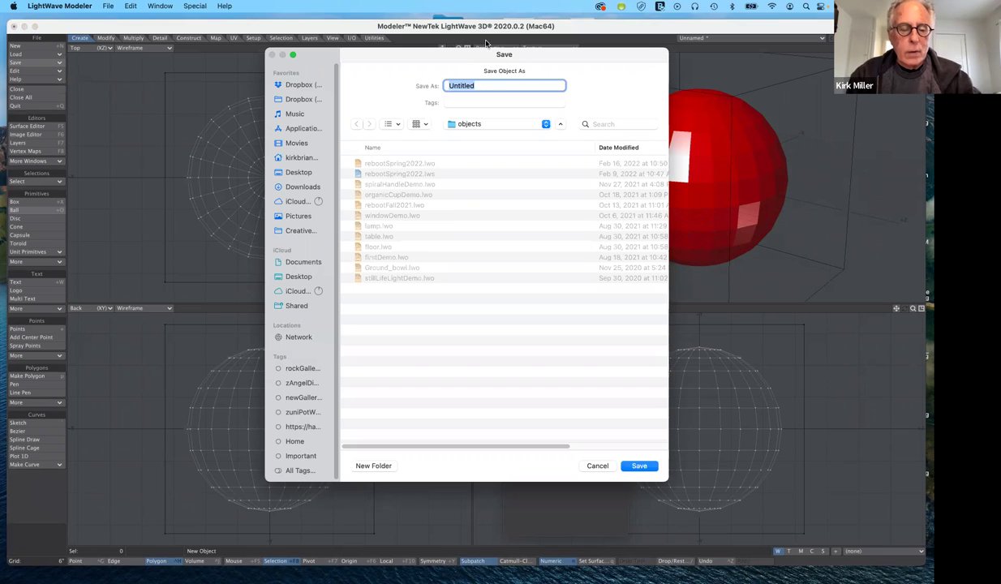
{"action": "type", "text": "win"}
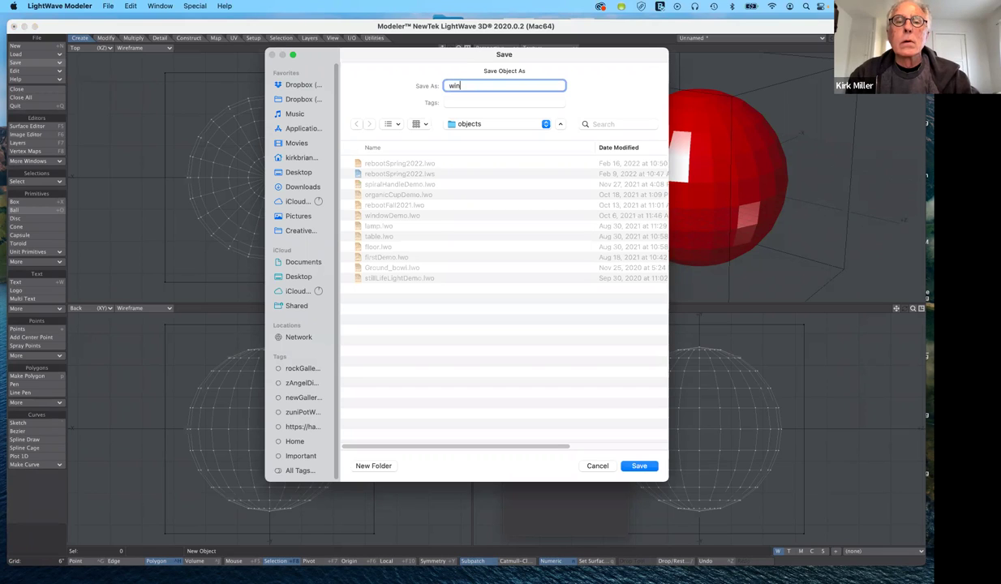
{"action": "type", "text": "dowDem"}
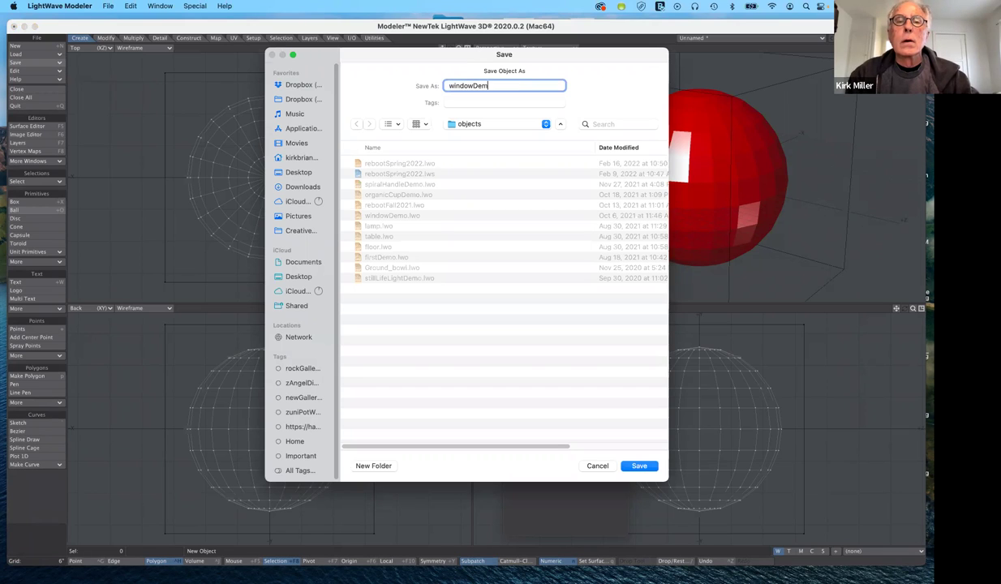
{"action": "type", "text": "oSp"}
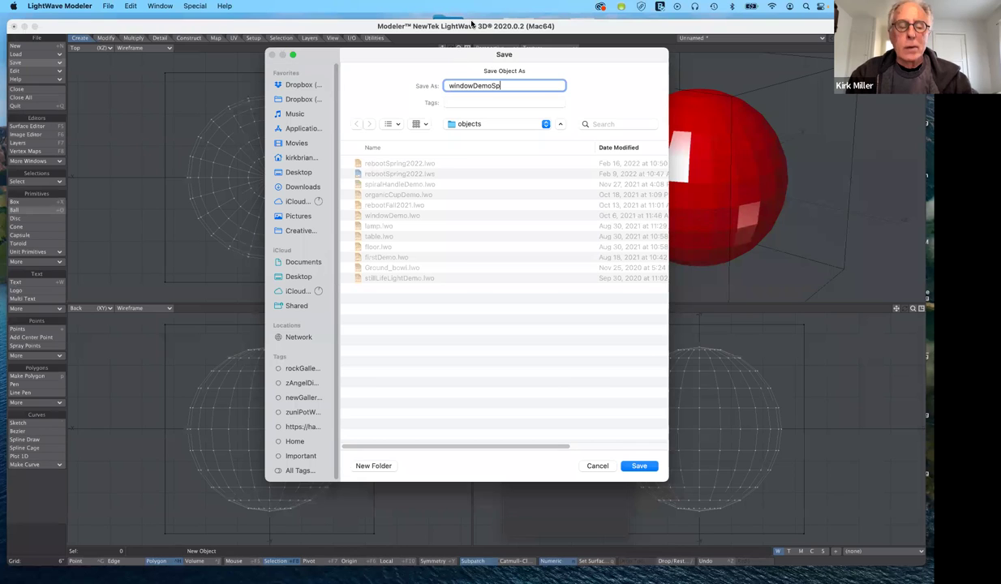
{"action": "type", "text": "2022"}
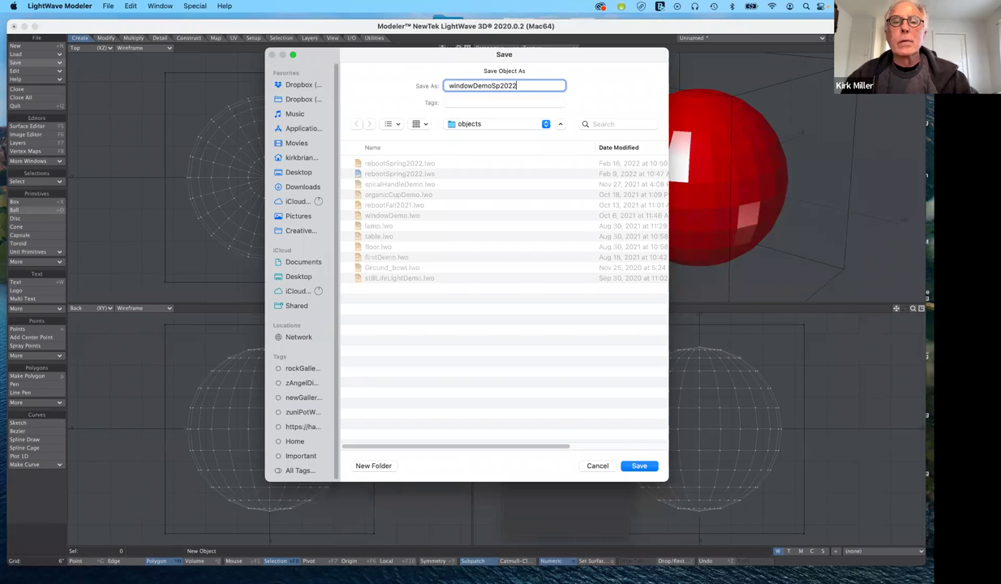
{"action": "left_click", "coordinate": [639, 466]}
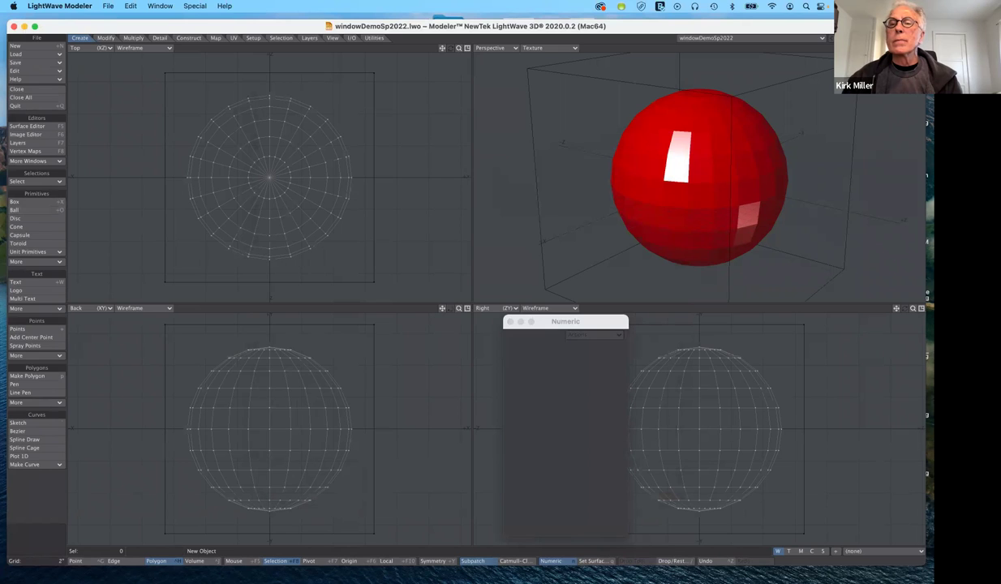
- Switch to LightWave Layout and move and turn the camera to about X 2.32 m, Y 683 mm, Z -1.27 m, facing a cube corner
{"action": "key", "text": "F12"}
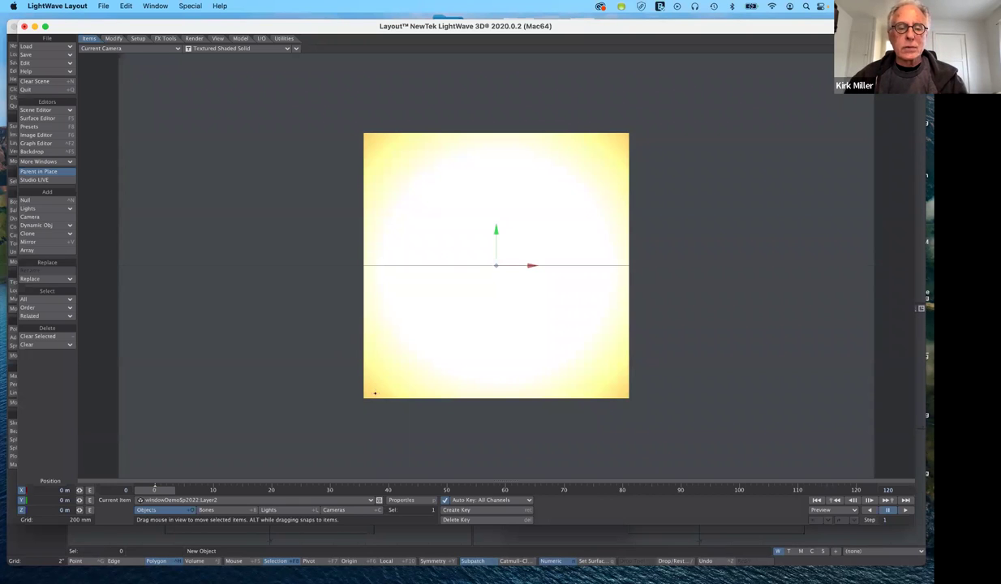
{"action": "left_click", "coordinate": [349, 511]}
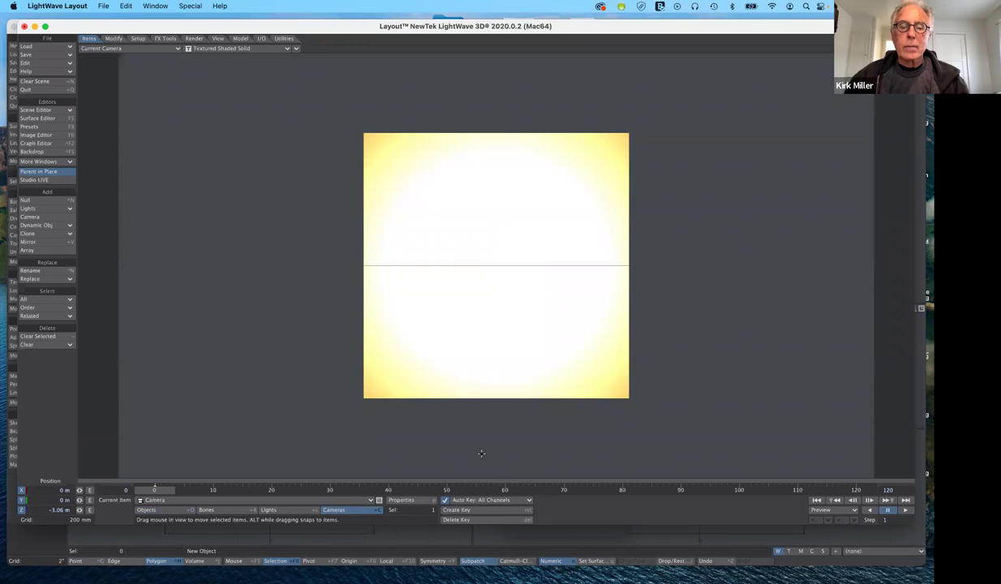
{"action": "right_click_drag", "start_coordinate": [496, 324], "coordinate": [496, 260]}
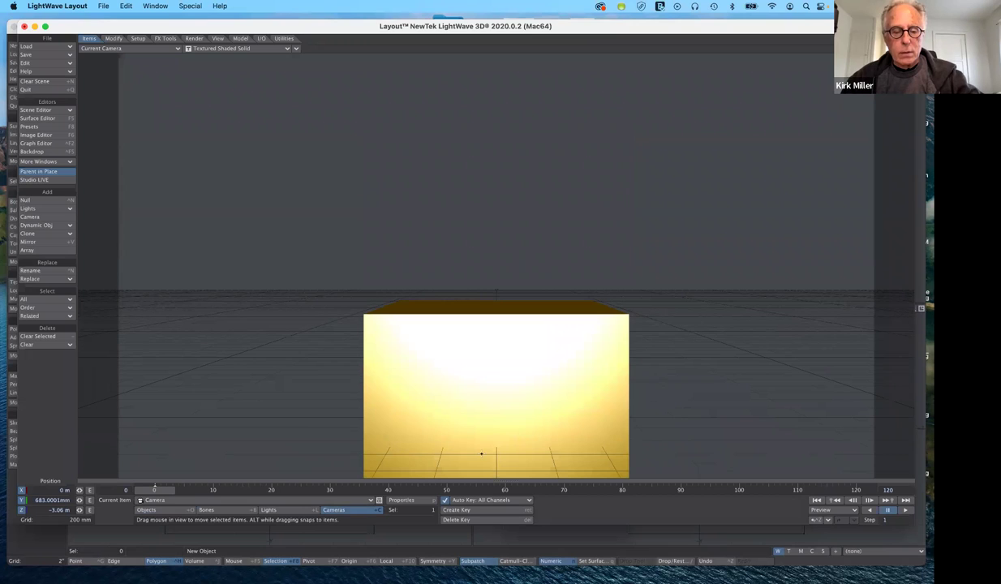
{"action": "key", "text": "y"}
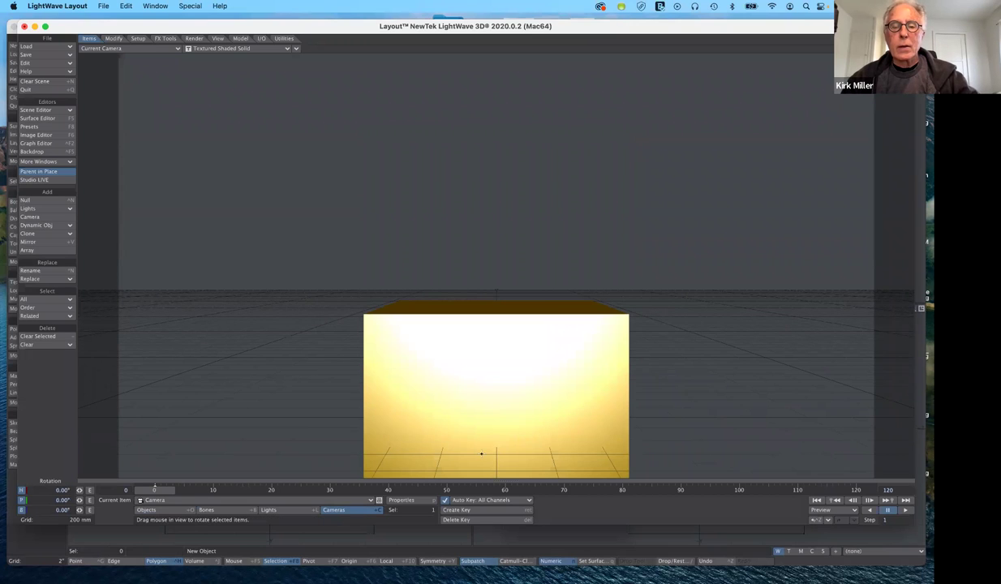
{"action": "left_click_drag", "start_coordinate": [495, 272], "coordinate": [429, 318]}
{"action": "key", "text": "t"}
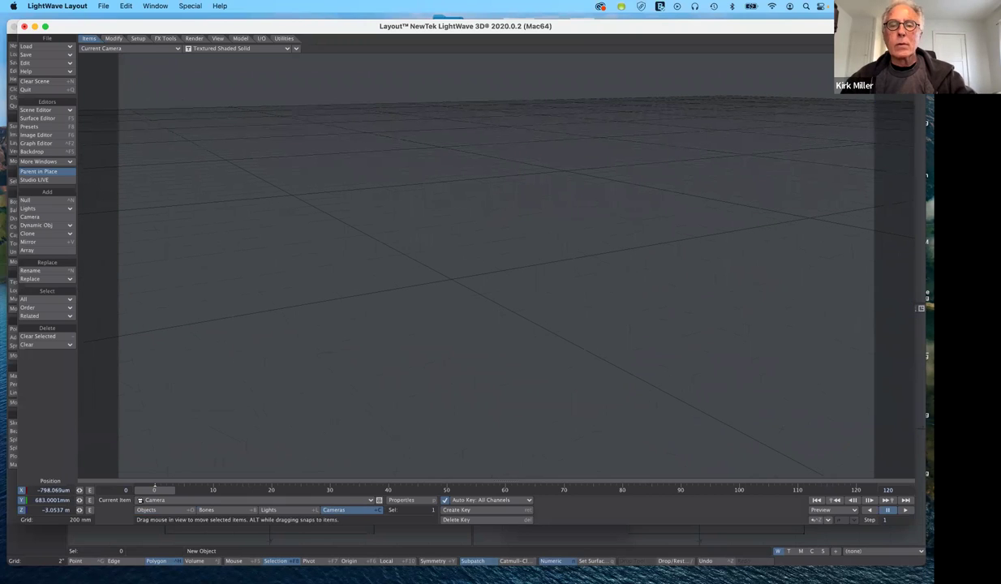
{"action": "left_click_drag", "start_coordinate": [476, 431], "coordinate": [610, 398]}
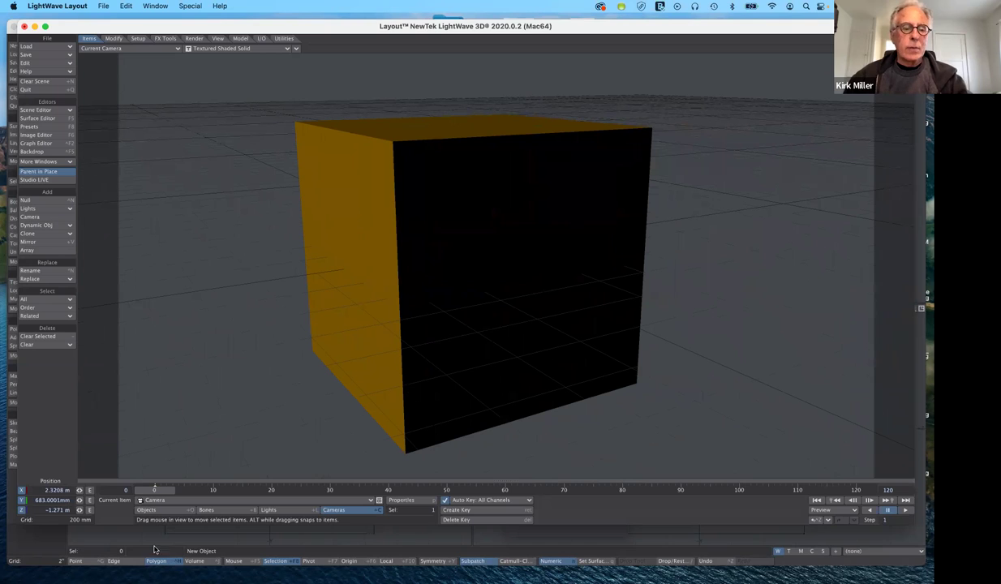
- Rotate the cube object, windowDemoSp2022:Layer1, to a heading of about 71.6° so its green window face turns toward the camera
{"action": "left_click", "coordinate": [154, 512]}
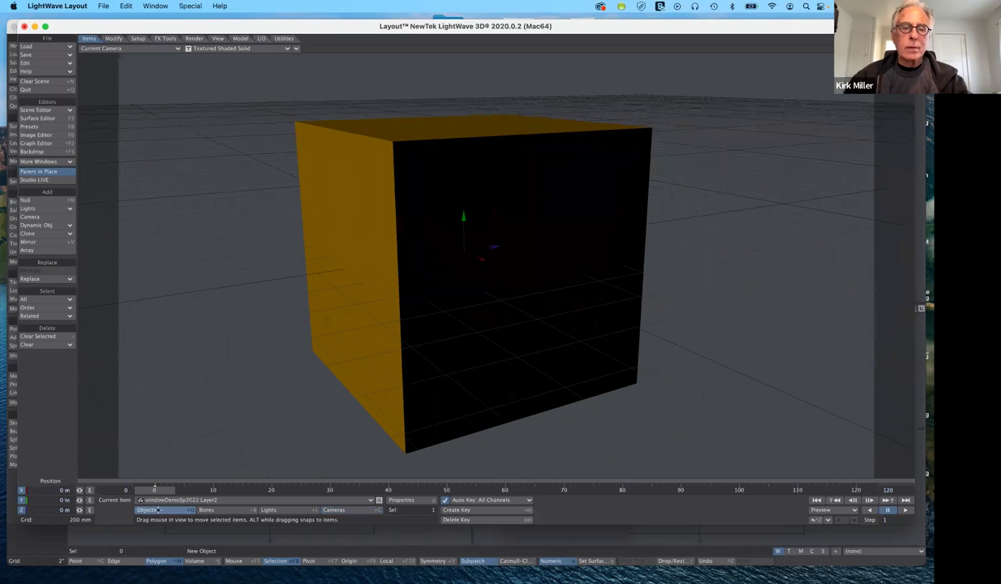
{"action": "key", "text": "y"}
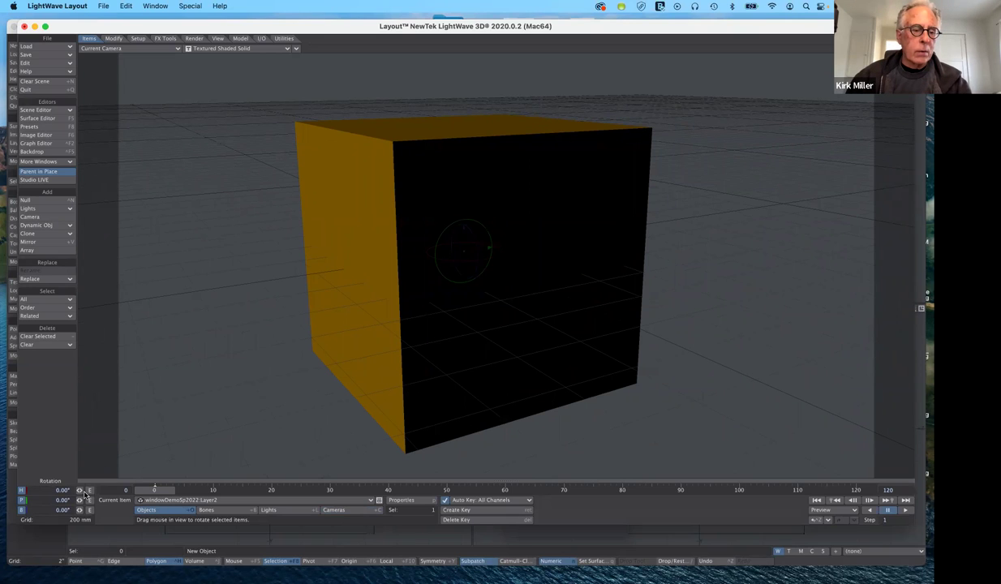
{"action": "left_click_drag", "start_coordinate": [54, 472], "coordinate": [227, 473]}
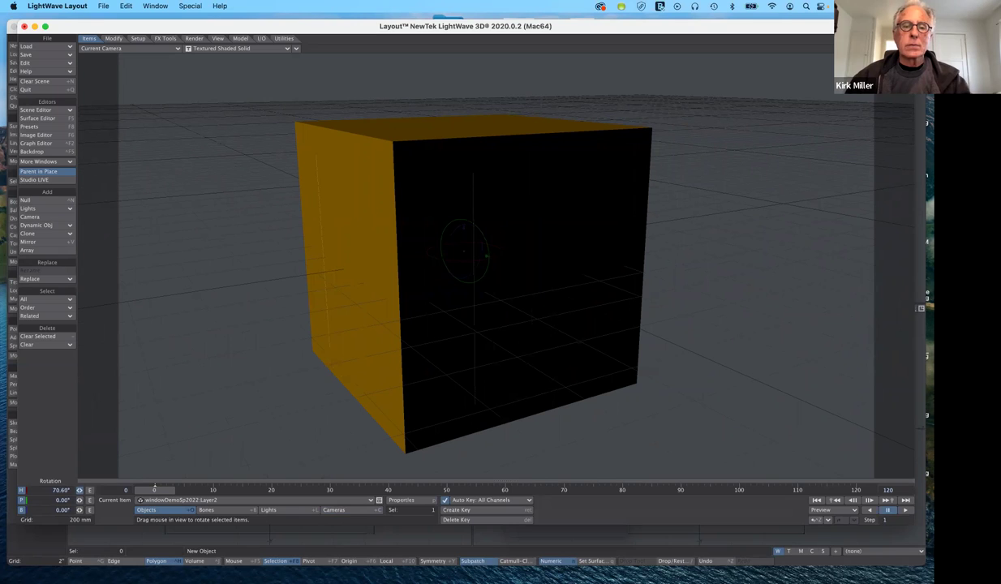
{"action": "key", "text": "super+z"}
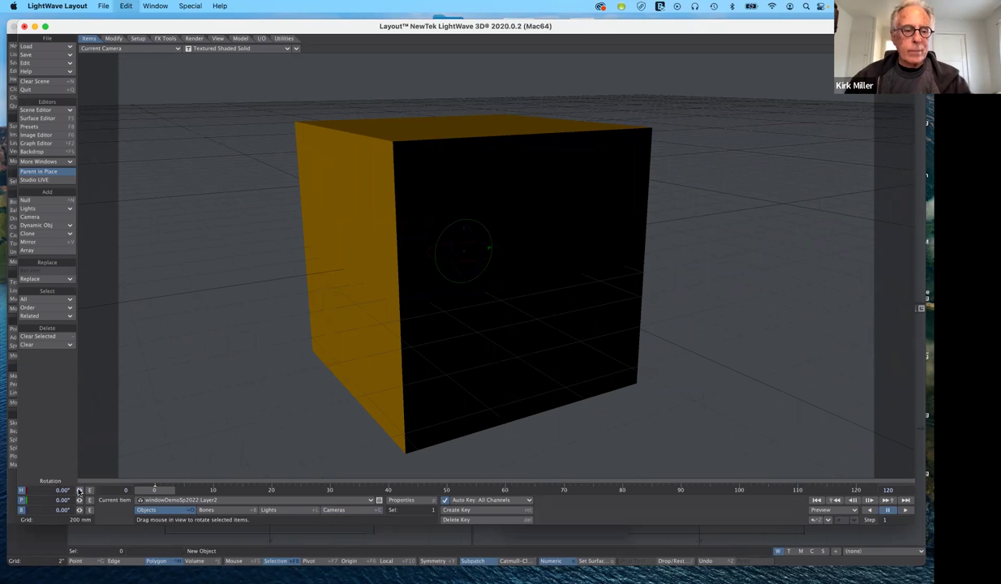
{"action": "left_click", "coordinate": [206, 502]}
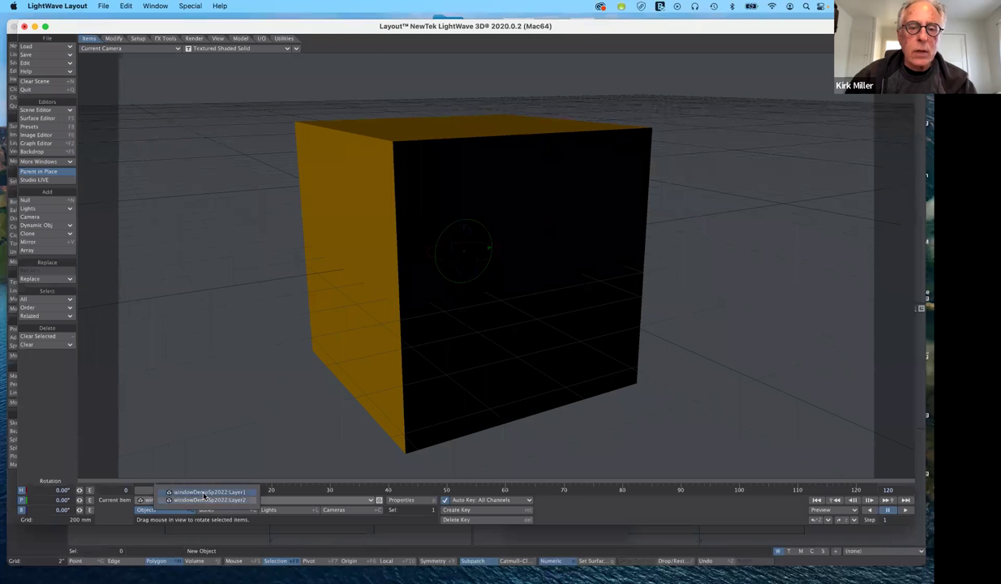
{"action": "left_click", "coordinate": [205, 492]}
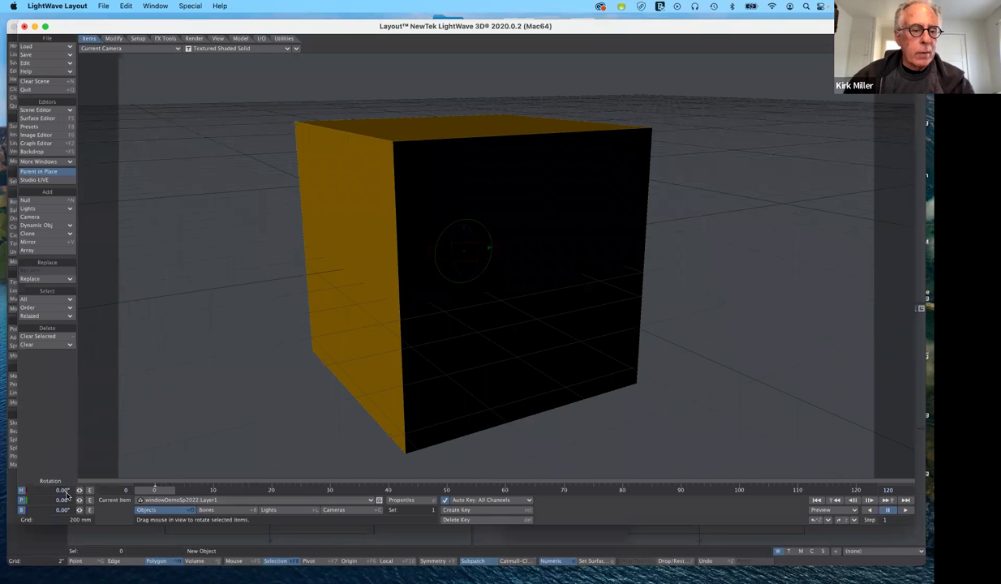
{"action": "left_click_drag", "start_coordinate": [487, 283], "coordinate": [539, 284]}
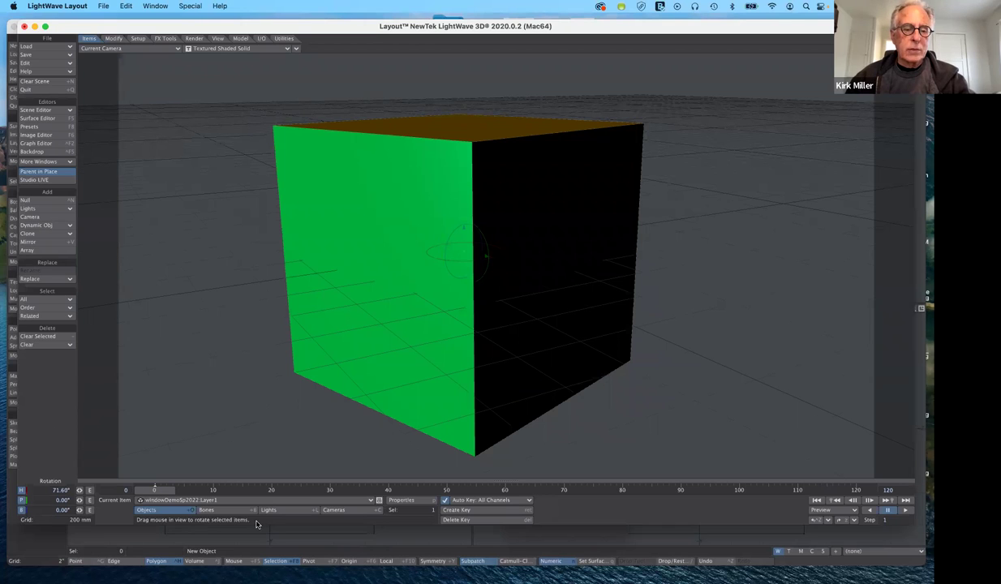
- Select the camera and open the node graph of the "window" surface from the Surface Editor
{"action": "left_click", "coordinate": [336, 510]}
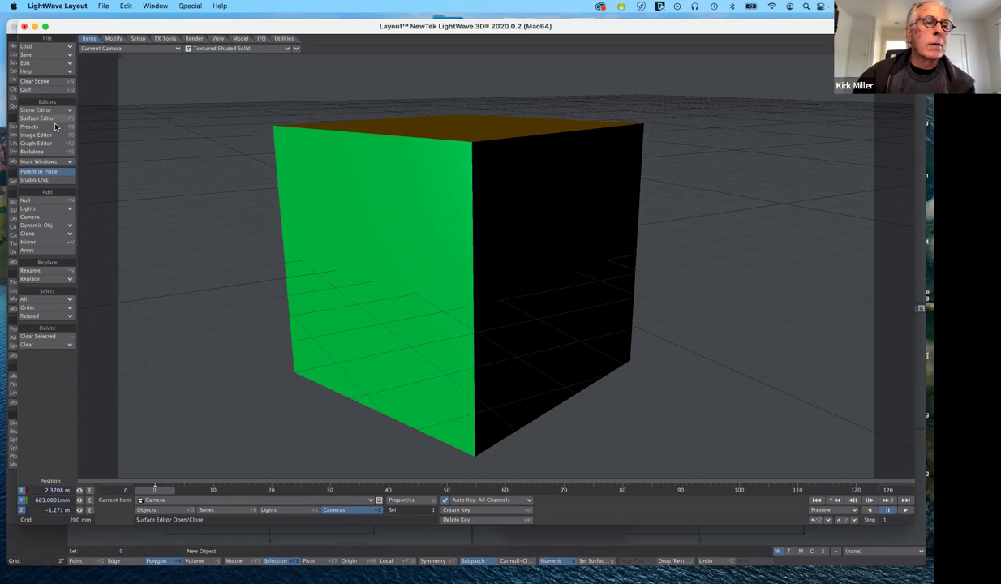
{"action": "left_click", "coordinate": [54, 118]}
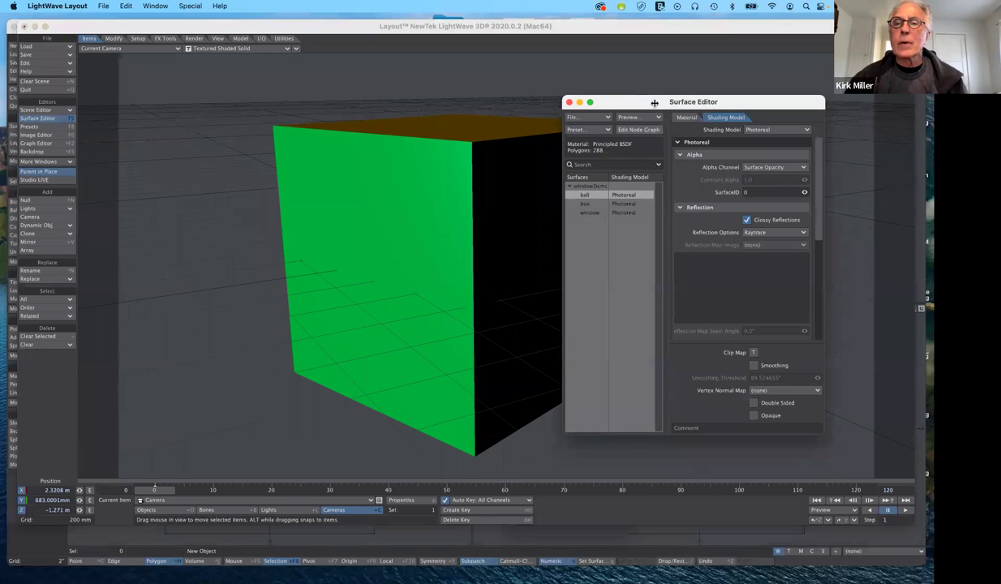
{"action": "left_click_drag", "start_coordinate": [688, 100], "coordinate": [719, 96]}
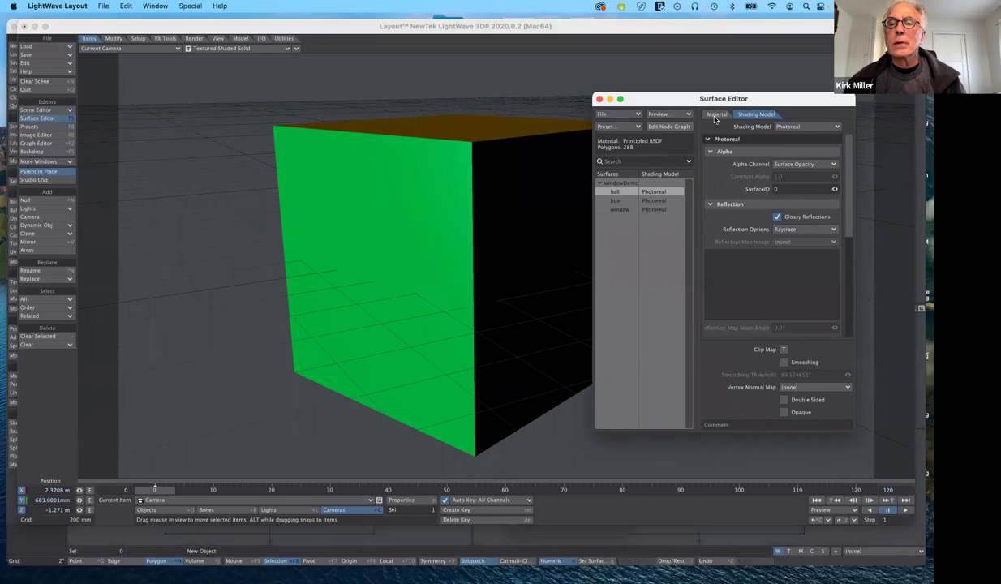
{"action": "left_click", "coordinate": [716, 116]}
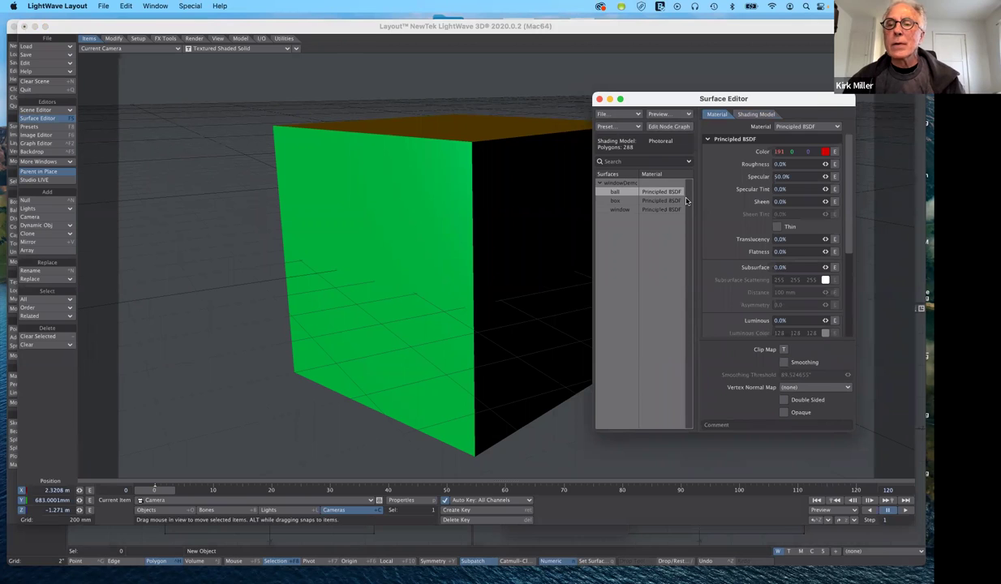
{"action": "left_click", "coordinate": [631, 210]}
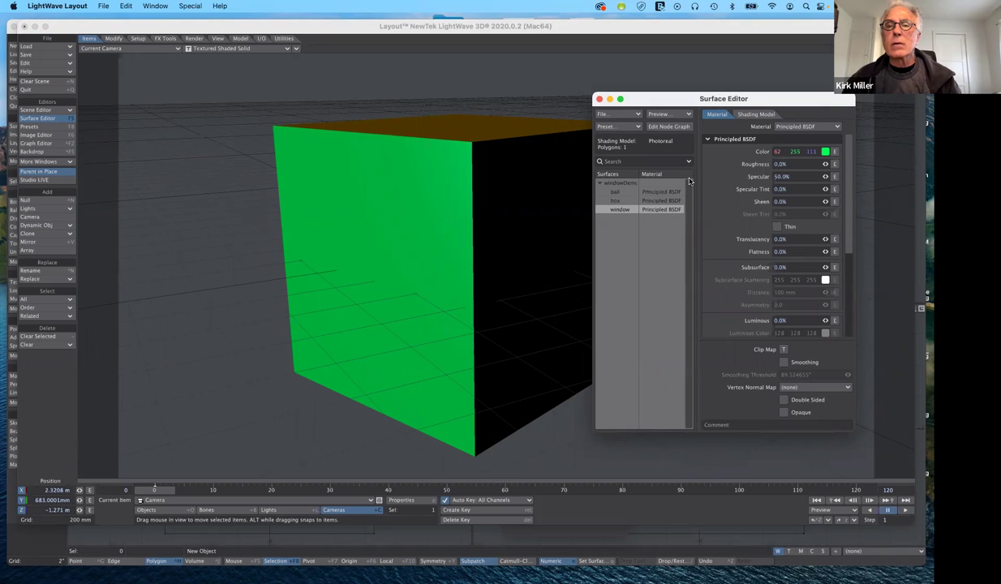
{"action": "left_click", "coordinate": [668, 128]}
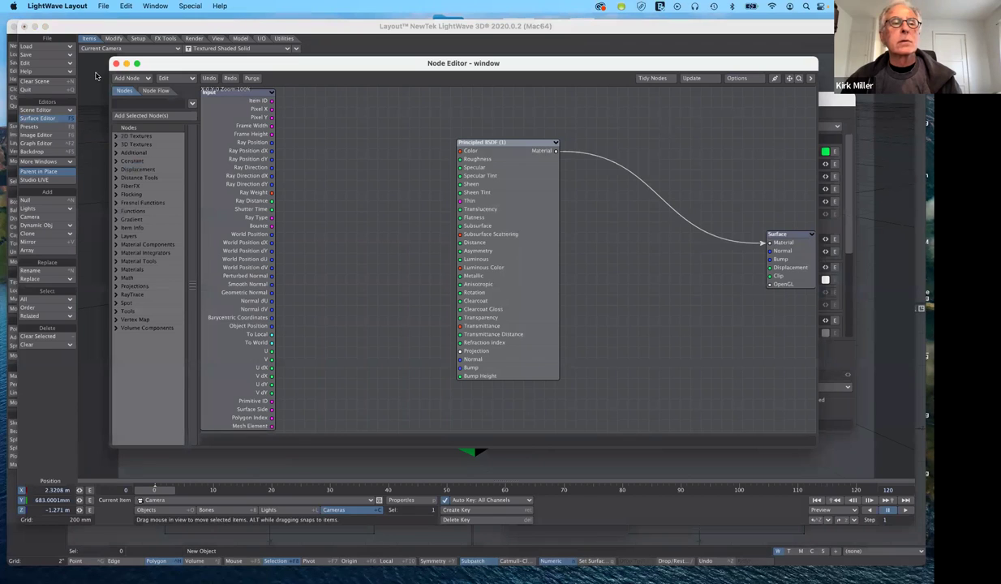
{"action": "left_click_drag", "start_coordinate": [207, 65], "coordinate": [206, 75]}
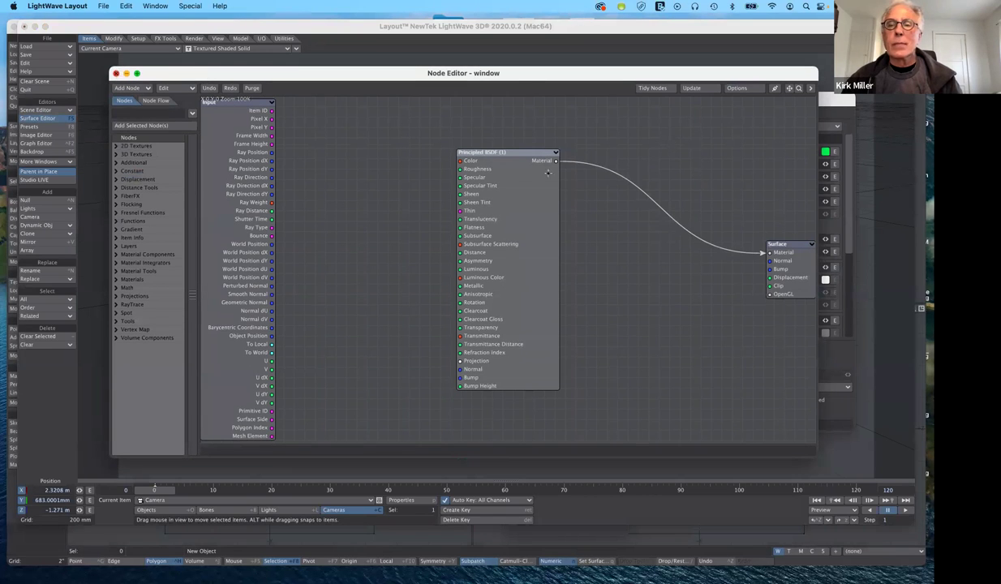
- Close the node graph and change the "window" surface's material from the Surface Editor to Standard
{"action": "left_click", "coordinate": [116, 74]}
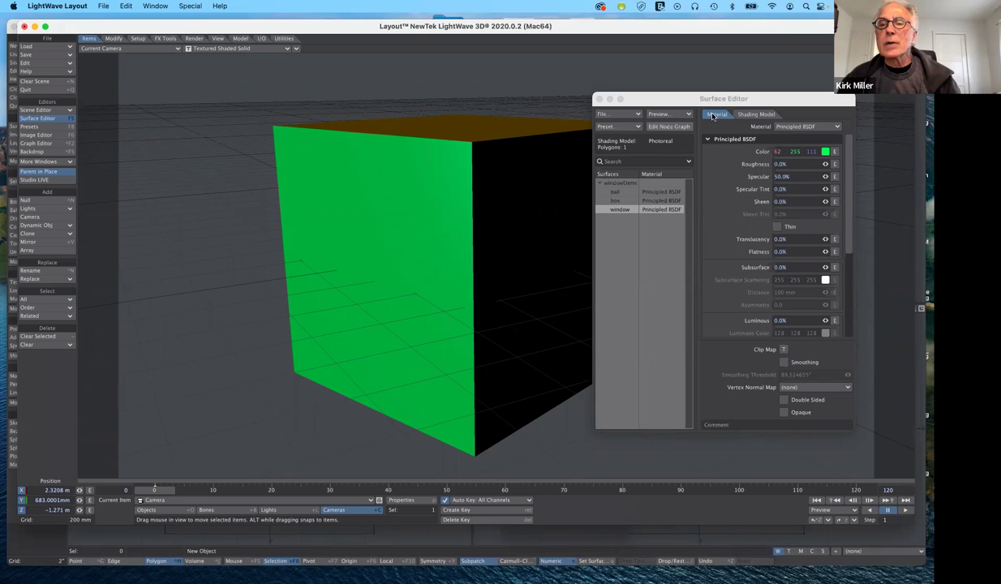
{"action": "left_click", "coordinate": [795, 127]}
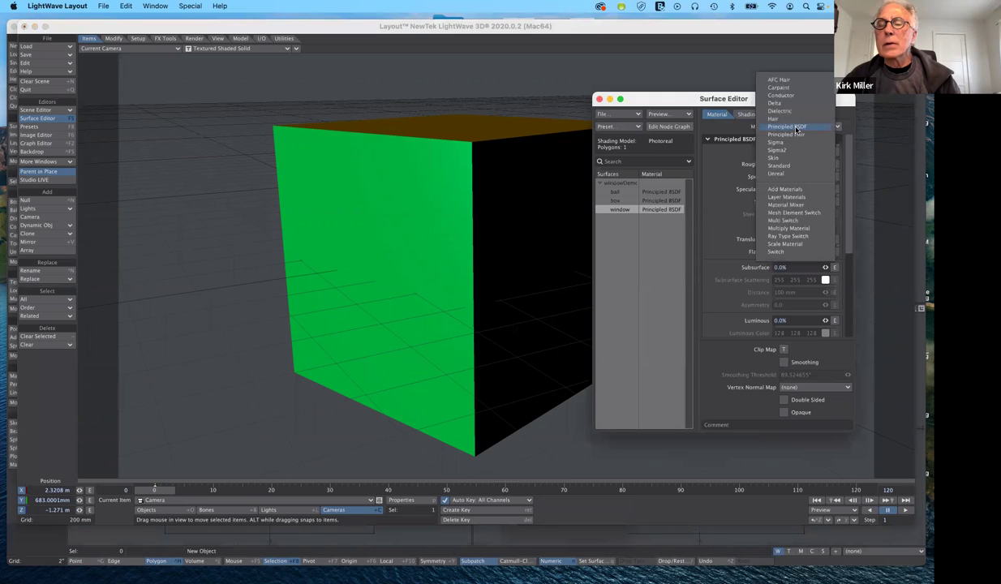
{"action": "left_click", "coordinate": [789, 167]}
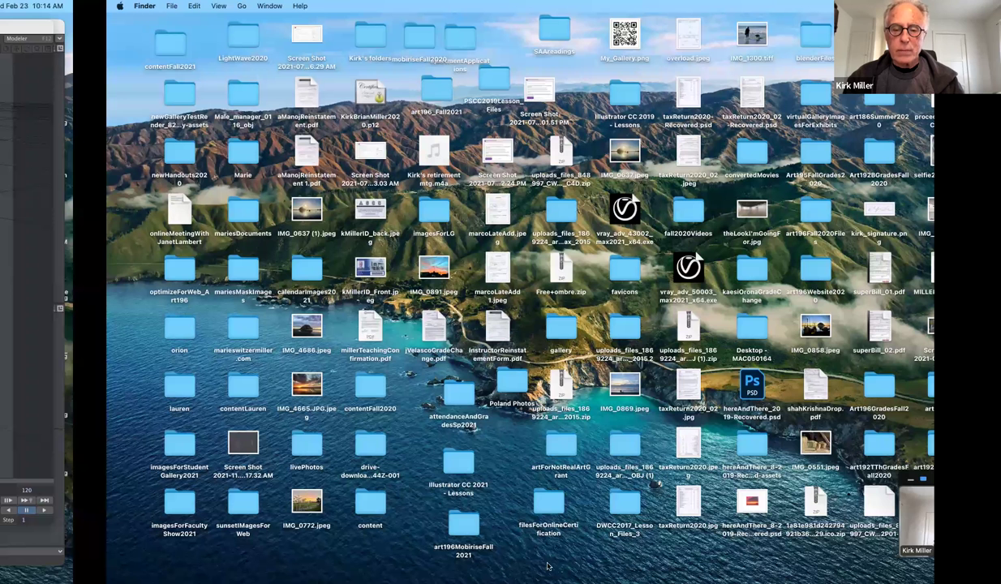
- Switch to Adobe Photoshop and dismiss the What's new introduction
{"action": "mouse_move", "coordinate": [535, 560]}
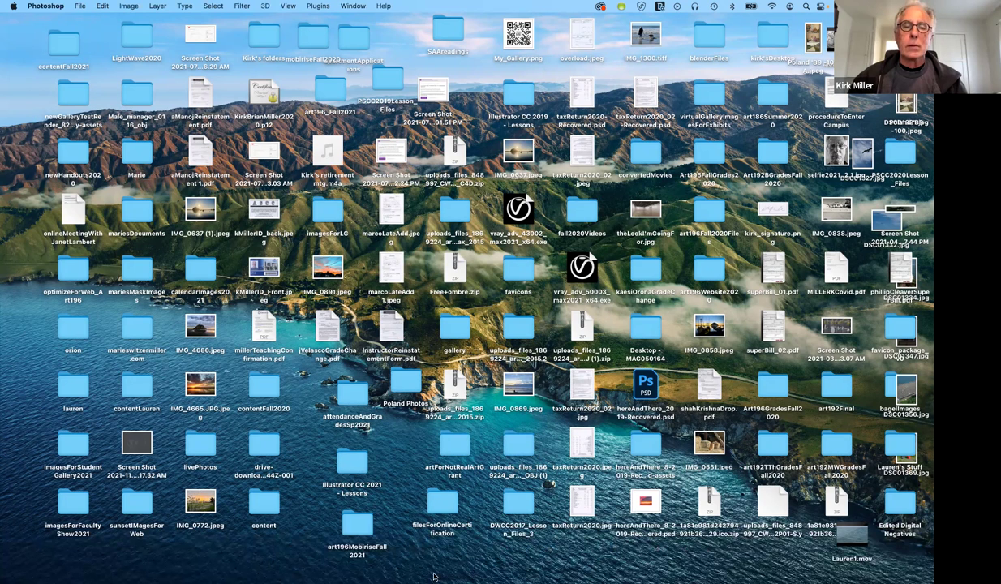
{"action": "mouse_move", "coordinate": [450, 556]}
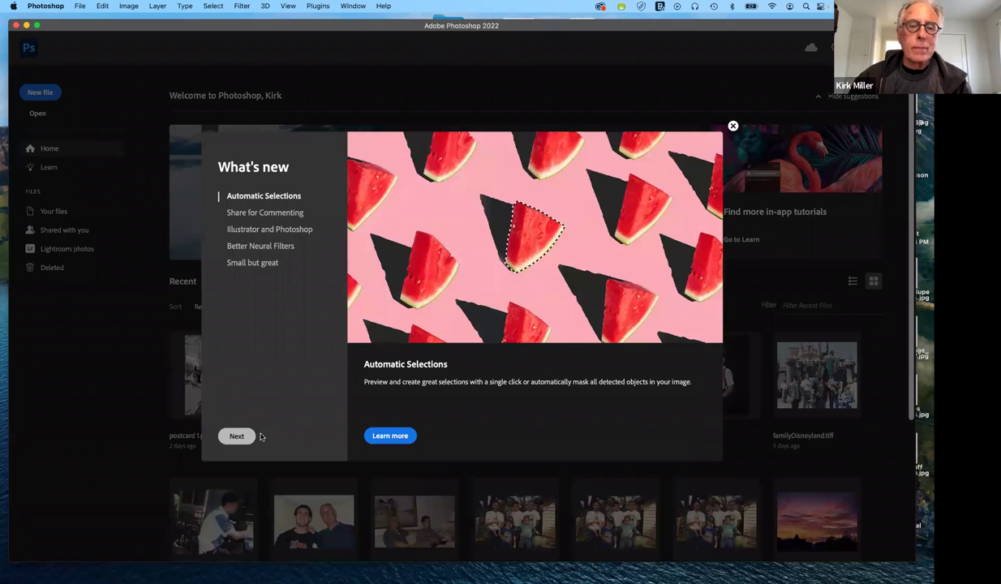
{"action": "left_click", "coordinate": [732, 126]}
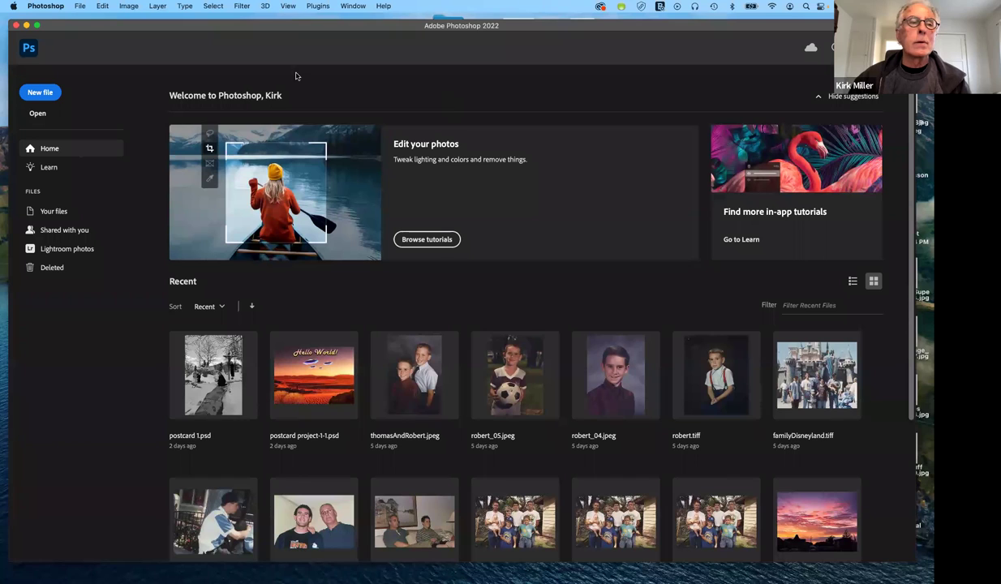
- Open windowMasks.psd from the images folder inside contentFall2021 on the Desktop
{"action": "left_click", "coordinate": [38, 117]}
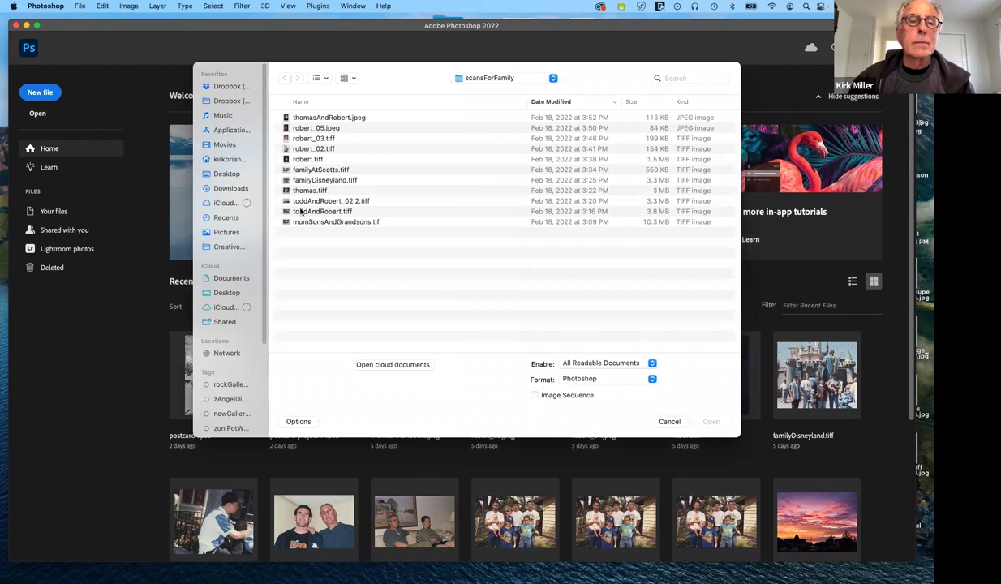
{"action": "left_click", "coordinate": [225, 174]}
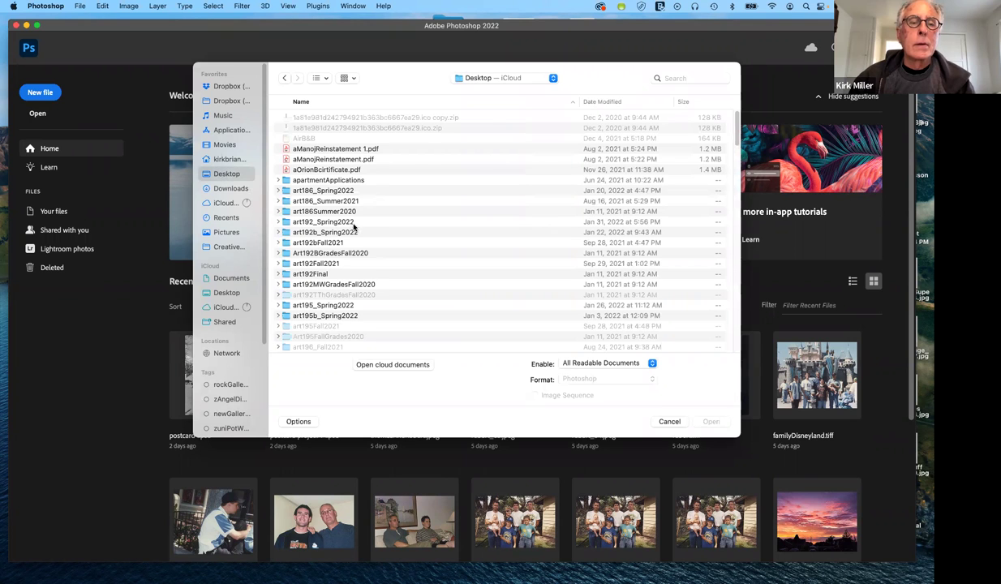
{"action": "scroll", "coordinate": [354, 284], "scroll_direction": "down", "scroll_amount": 5}
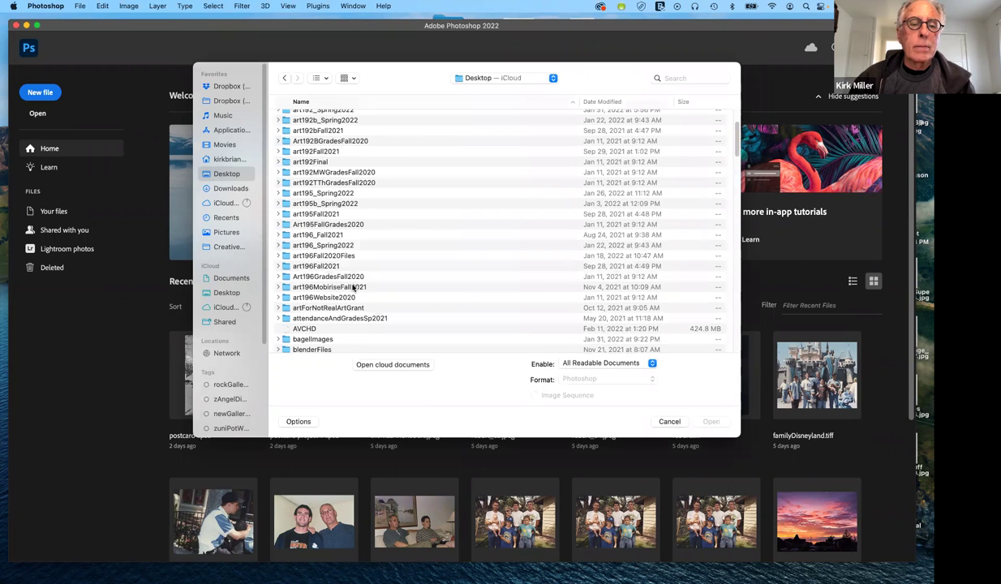
{"action": "scroll", "coordinate": [353, 287], "scroll_direction": "down", "scroll_amount": 5}
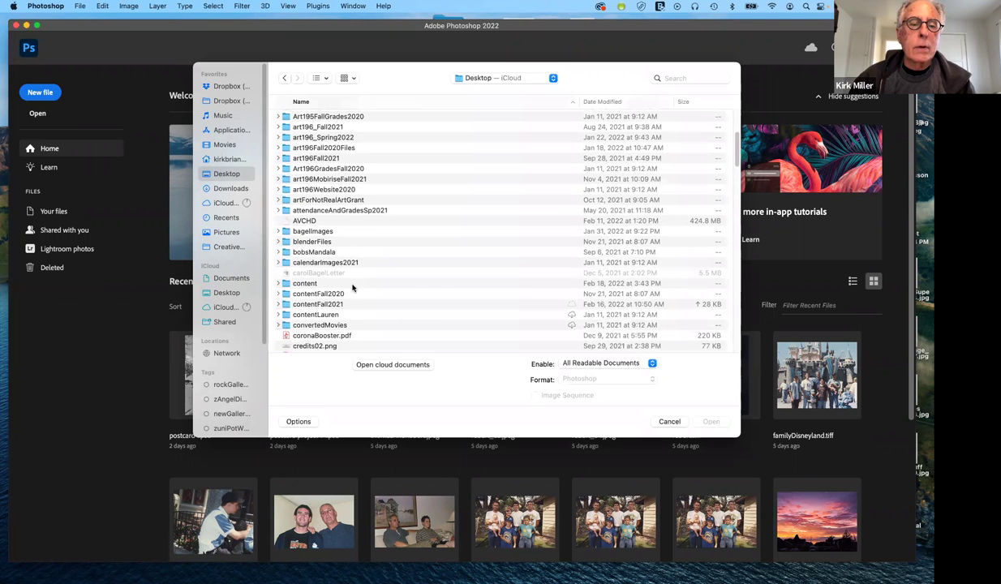
{"action": "double_click", "coordinate": [286, 305]}
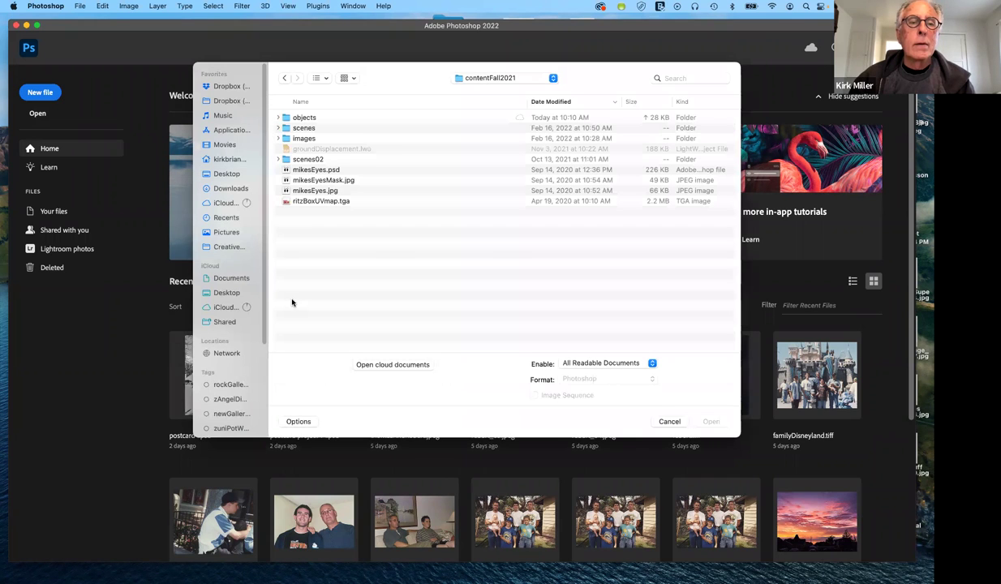
{"action": "left_click", "coordinate": [279, 139]}
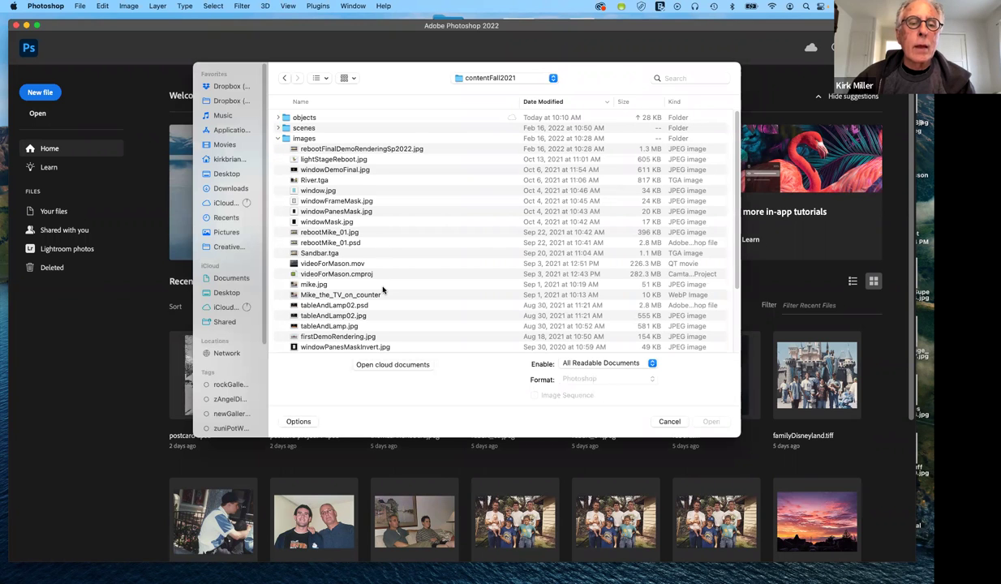
{"action": "scroll", "coordinate": [383, 290], "scroll_direction": "down", "scroll_amount": 2}
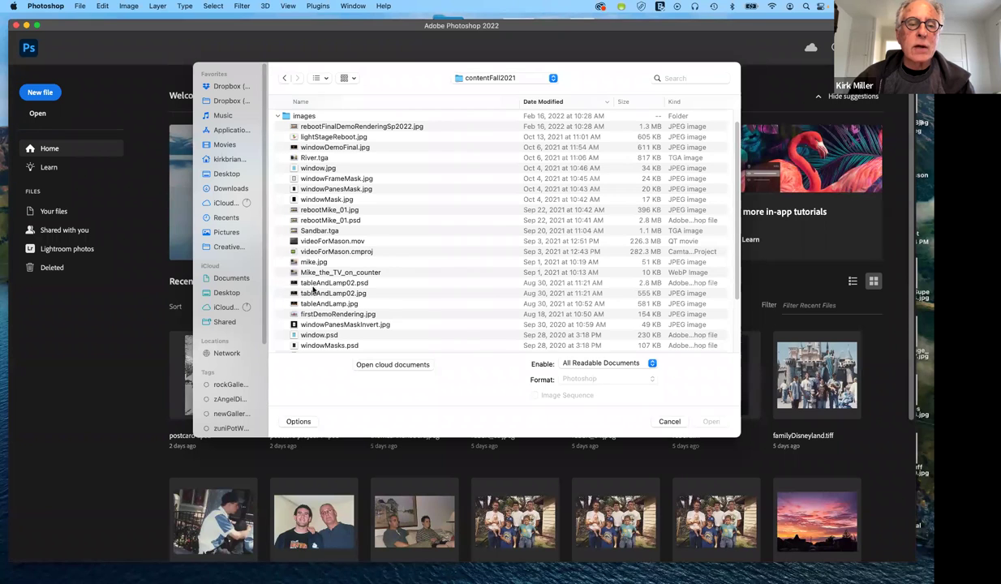
{"action": "scroll", "coordinate": [347, 326], "scroll_direction": "down", "scroll_amount": 3}
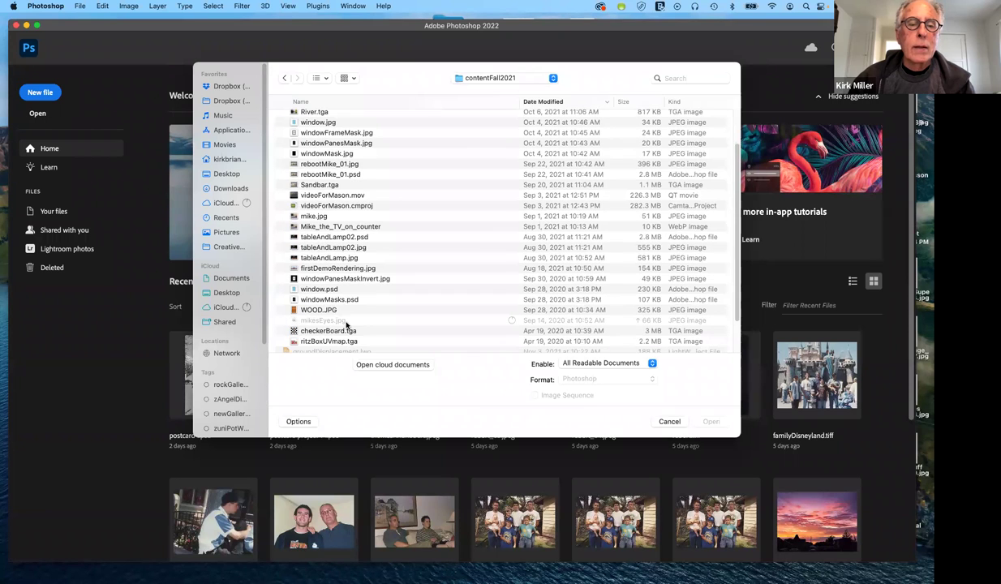
{"action": "double_click", "coordinate": [294, 300]}
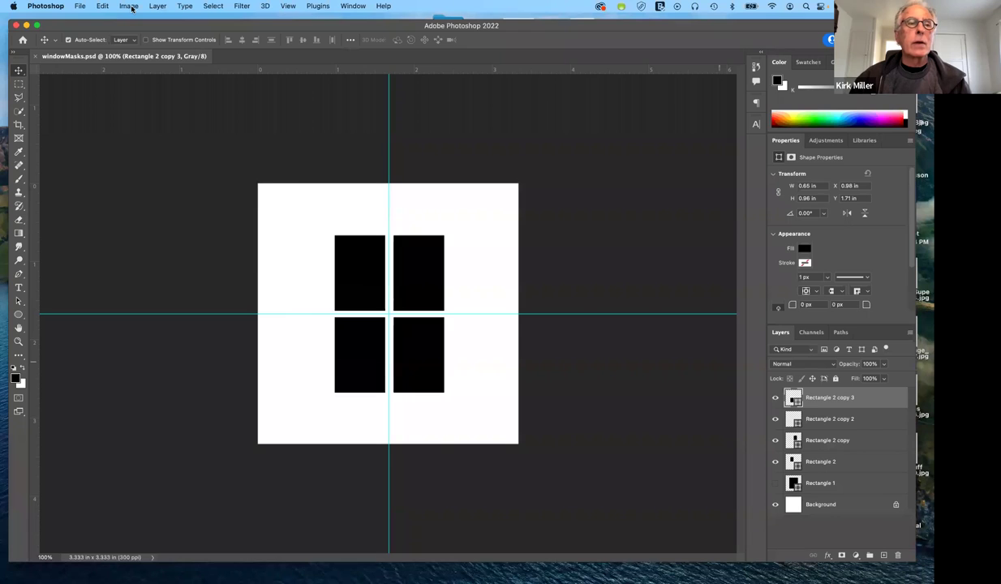
- Open window.psd from the same images folder as a second document
{"action": "left_click", "coordinate": [80, 6]}
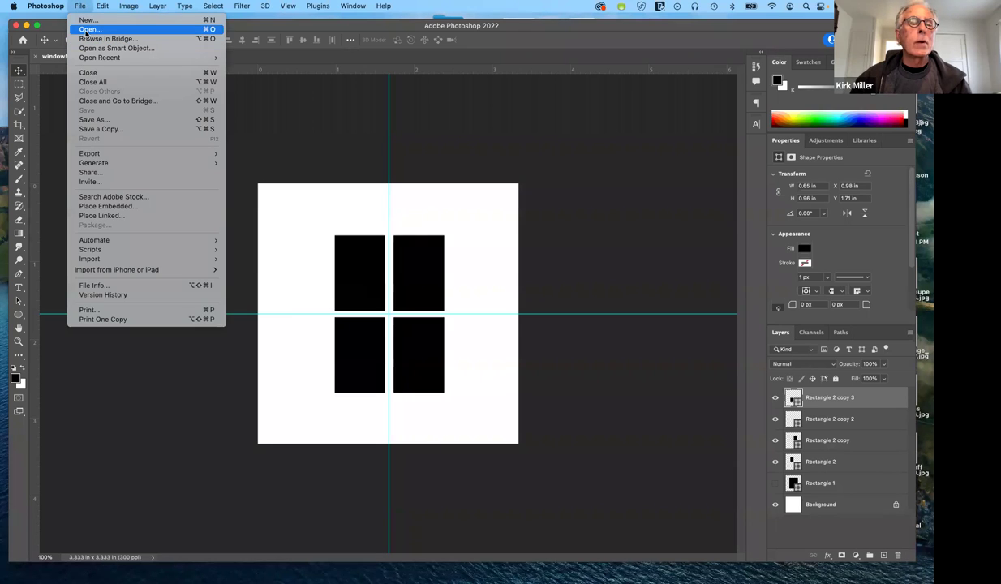
{"action": "left_click", "coordinate": [288, 168]}
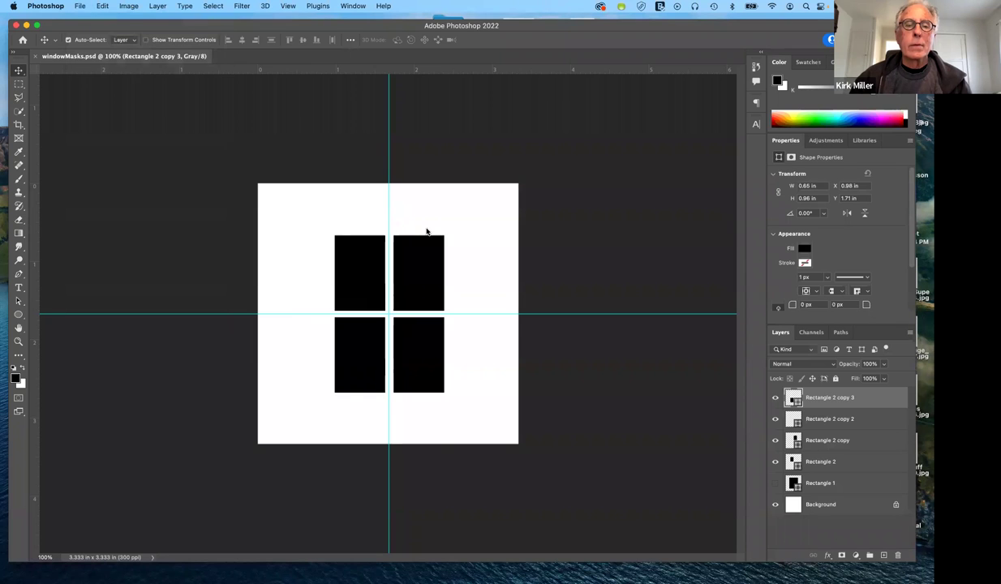
{"action": "key", "text": "super+o"}
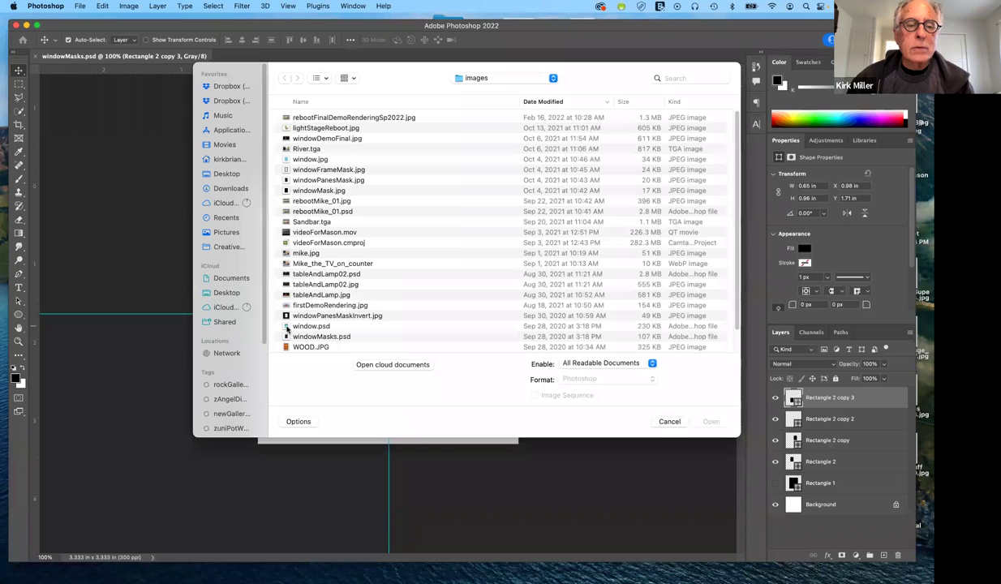
{"action": "left_click", "coordinate": [284, 326]}
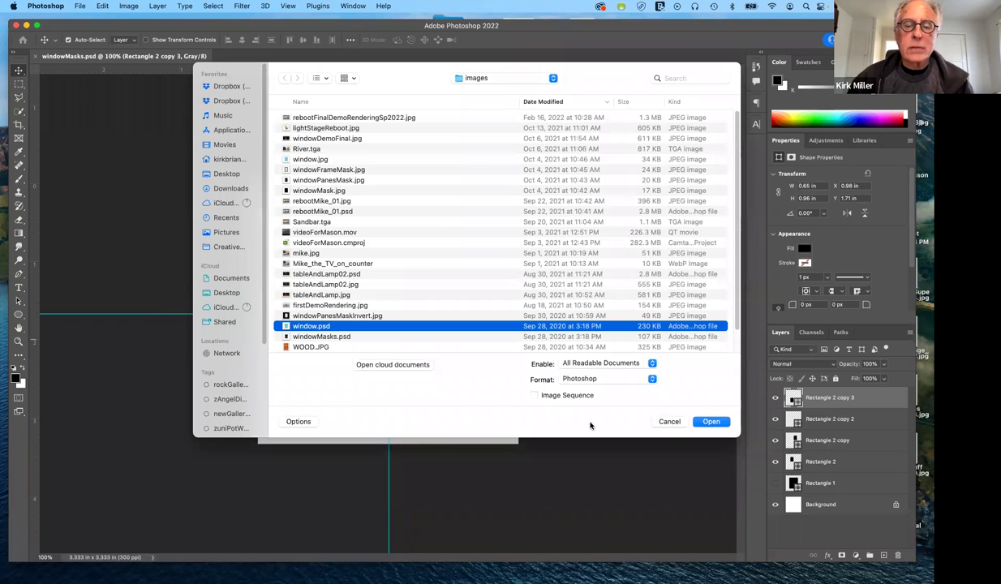
{"action": "left_click", "coordinate": [719, 423]}
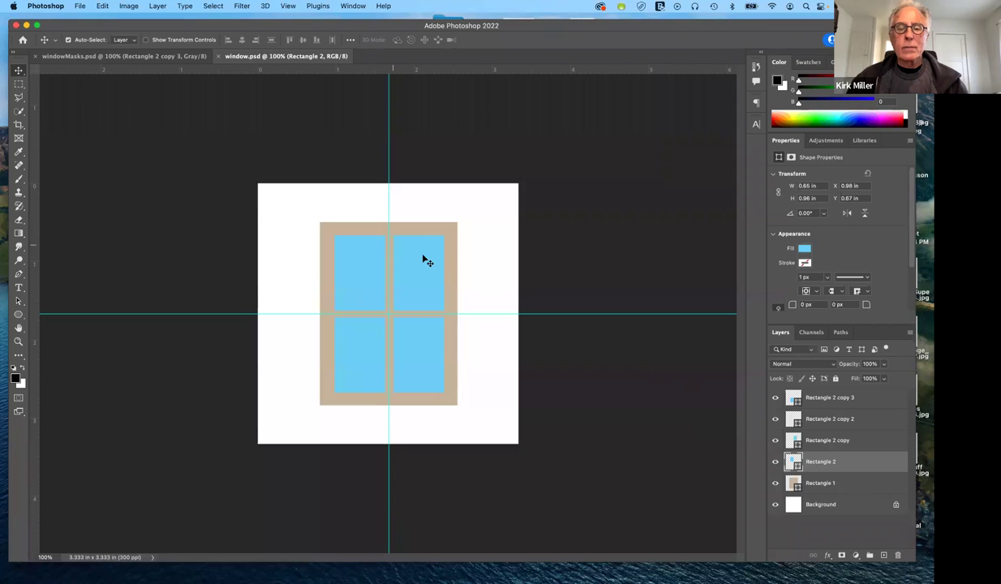
- Examine how the window image is layered by hiding the four pane layers and the Rectangle 1 frame, and showing them again
{"action": "left_click", "coordinate": [775, 398]}
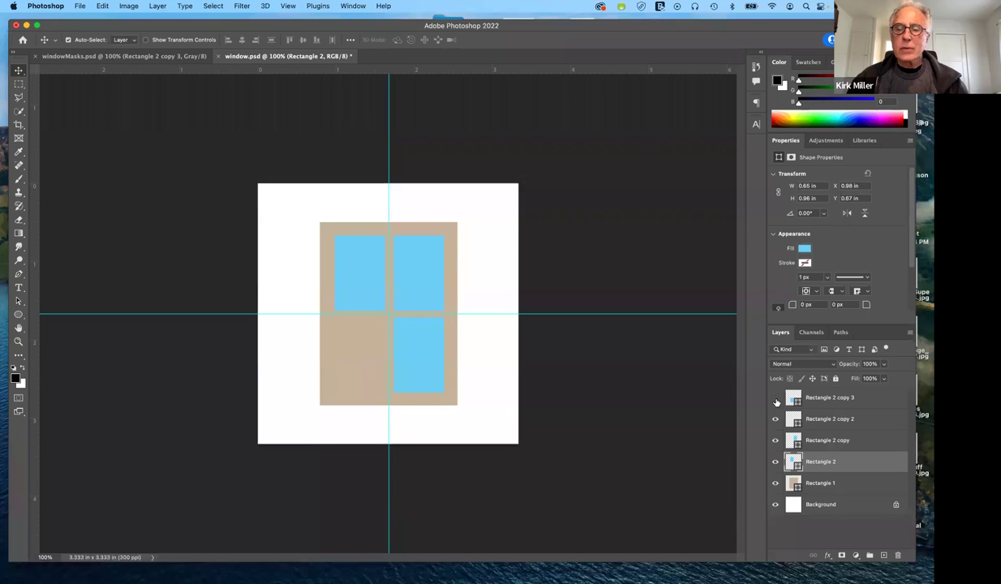
{"action": "left_click", "coordinate": [776, 442]}
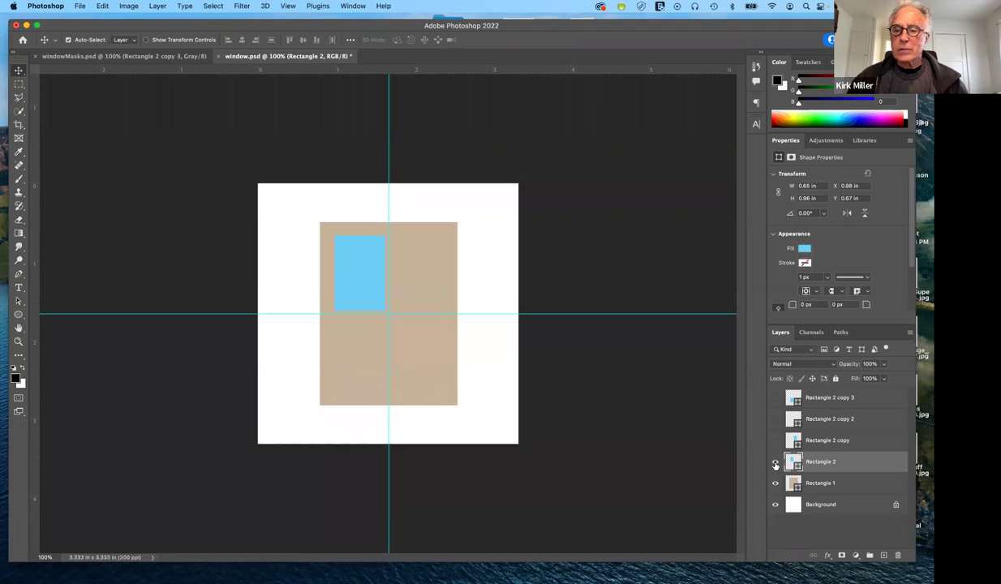
{"action": "left_click", "coordinate": [775, 463]}
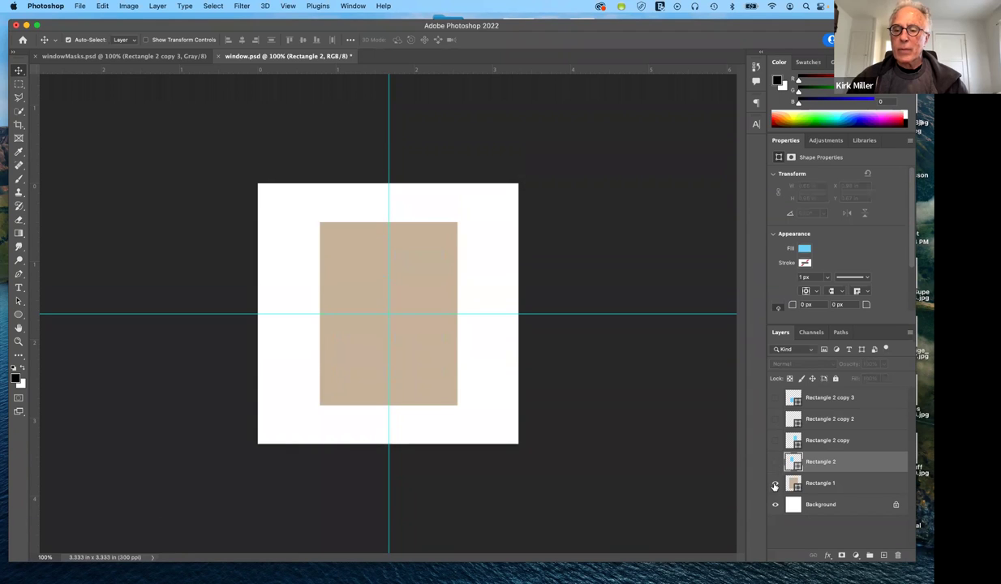
{"action": "left_click", "coordinate": [775, 484]}
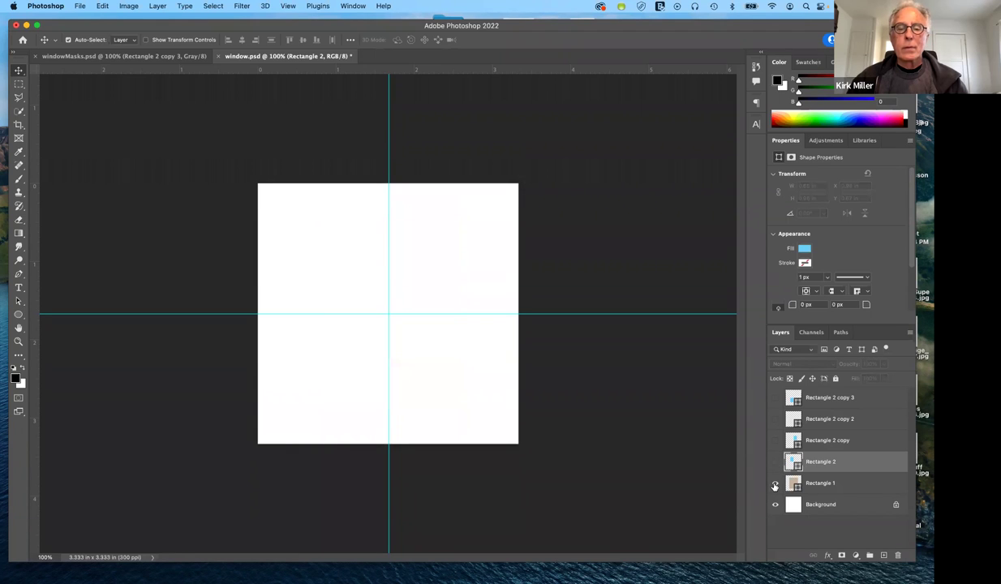
{"action": "left_click", "coordinate": [775, 484]}
{"action": "left_click", "coordinate": [775, 463]}
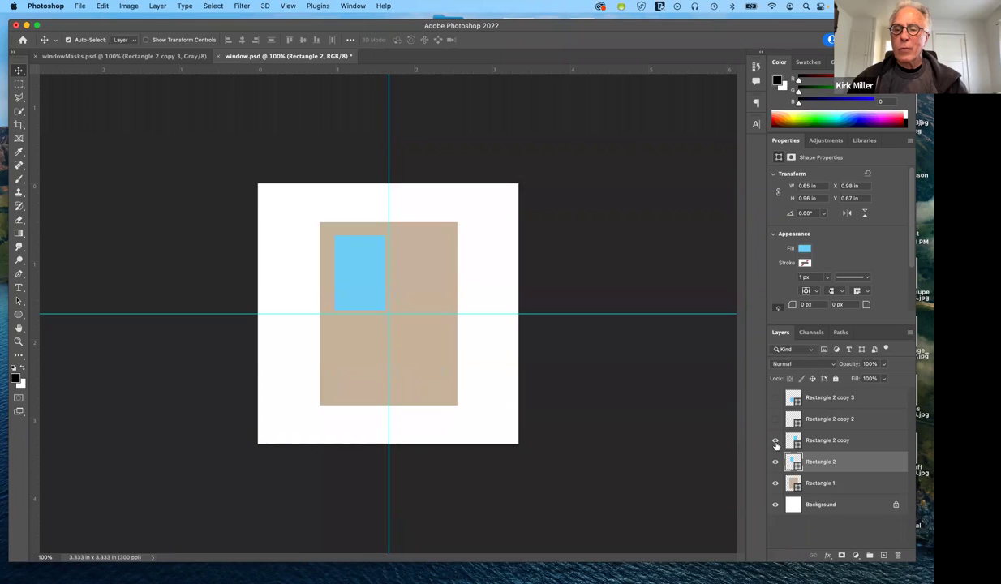
{"action": "left_click", "coordinate": [776, 419]}
{"action": "left_click", "coordinate": [776, 398]}
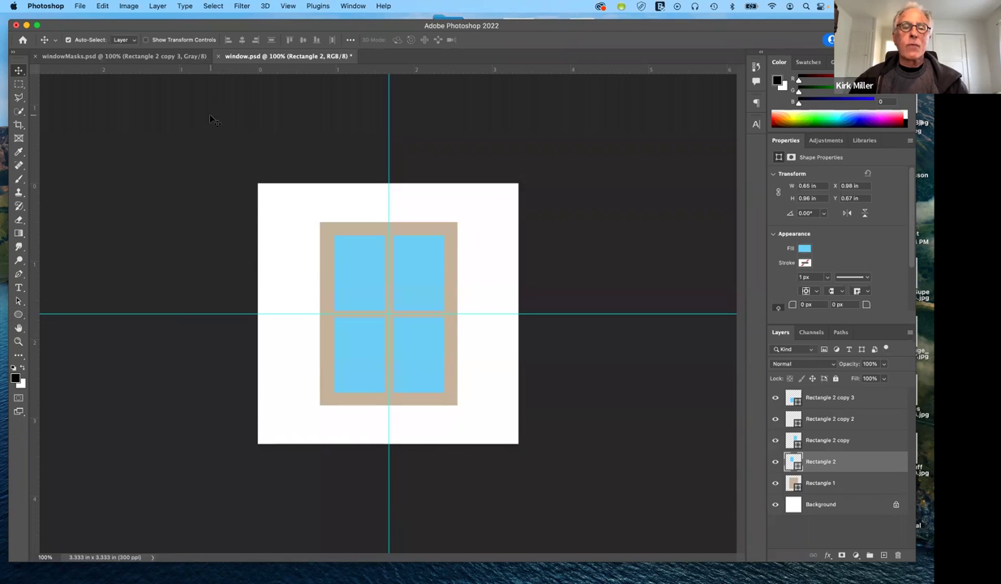
- In windowMasks.psd, hide the four pane layers and show Rectangle 1 to view the whole-window mask alone
{"action": "left_click", "coordinate": [154, 57]}
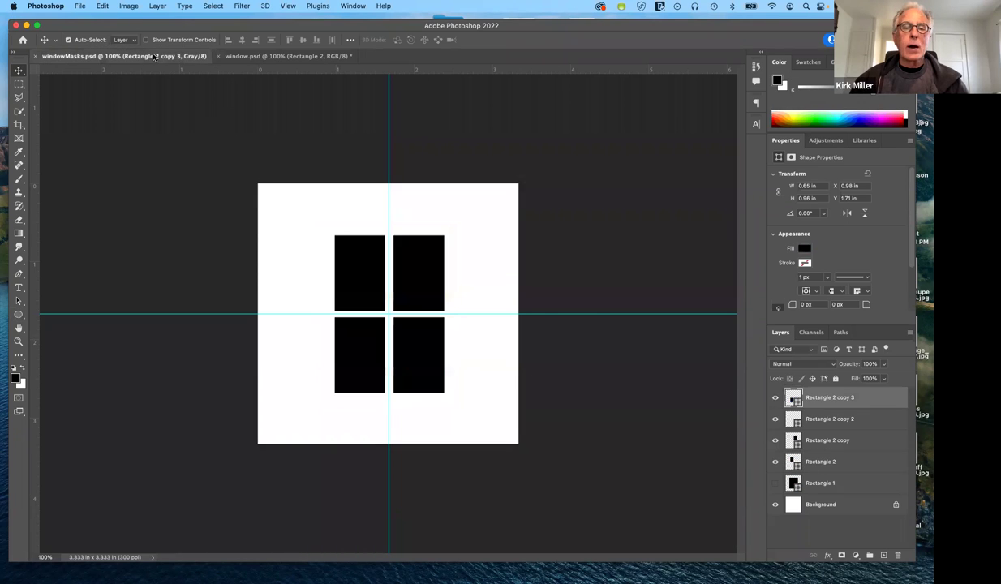
{"action": "left_click", "coordinate": [775, 398]}
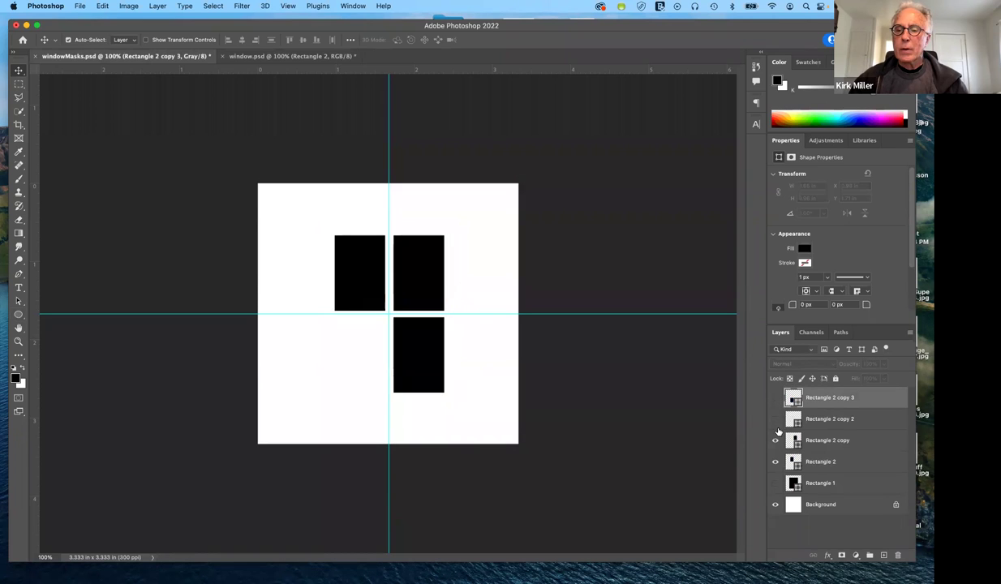
{"action": "left_click", "coordinate": [775, 440]}
{"action": "left_click", "coordinate": [776, 461]}
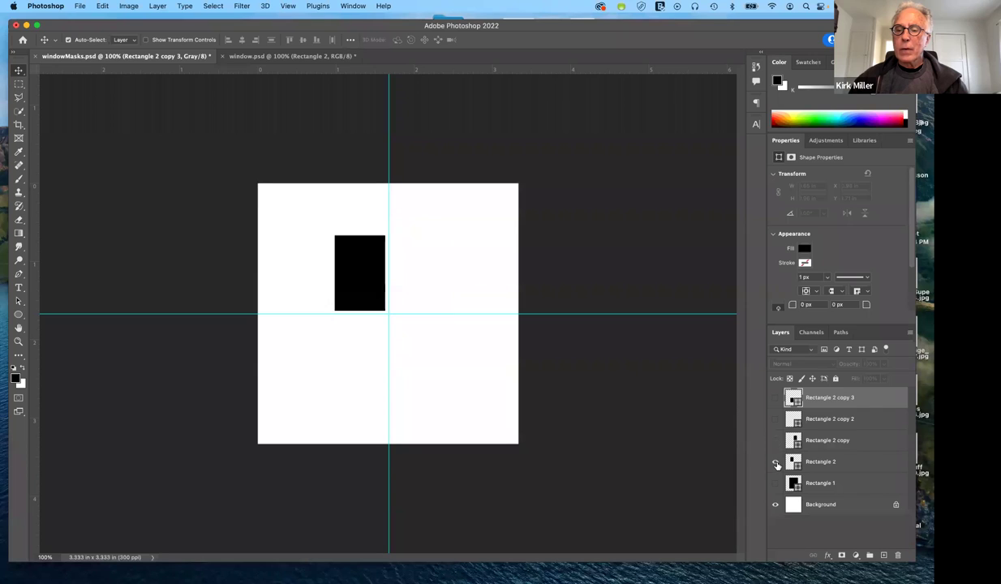
{"action": "left_click", "coordinate": [776, 483]}
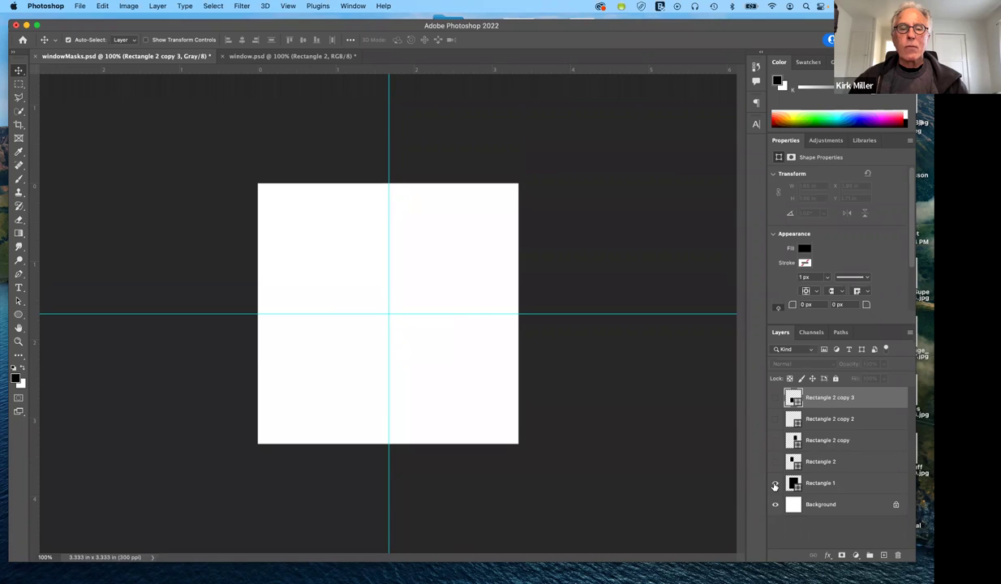
{"action": "left_click", "coordinate": [775, 483]}
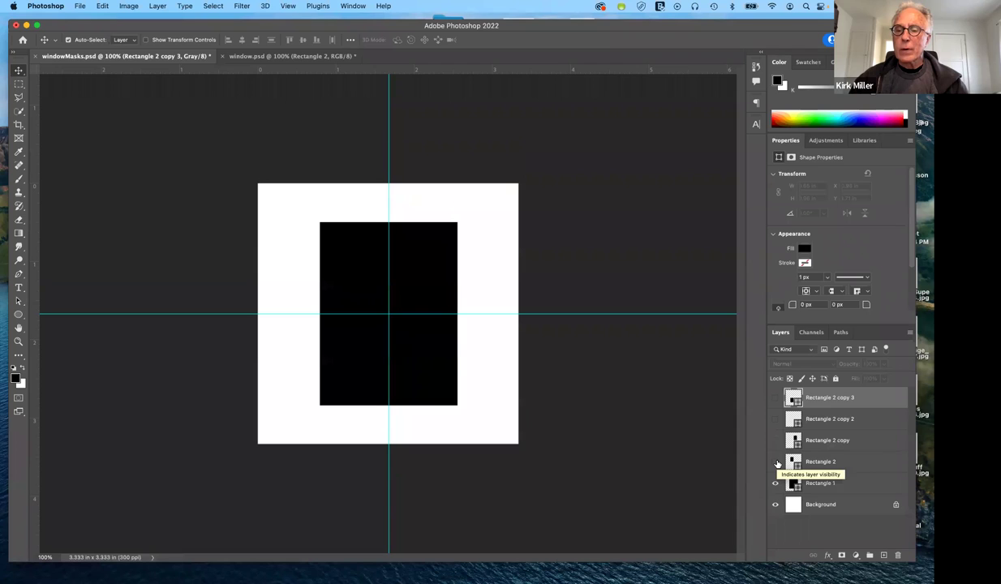
- Show the four pane layers again and compare the panes mask with the full window mask by hiding and reshowing Rectangle 1
{"action": "left_click", "coordinate": [776, 461]}
{"action": "left_click", "coordinate": [776, 439]}
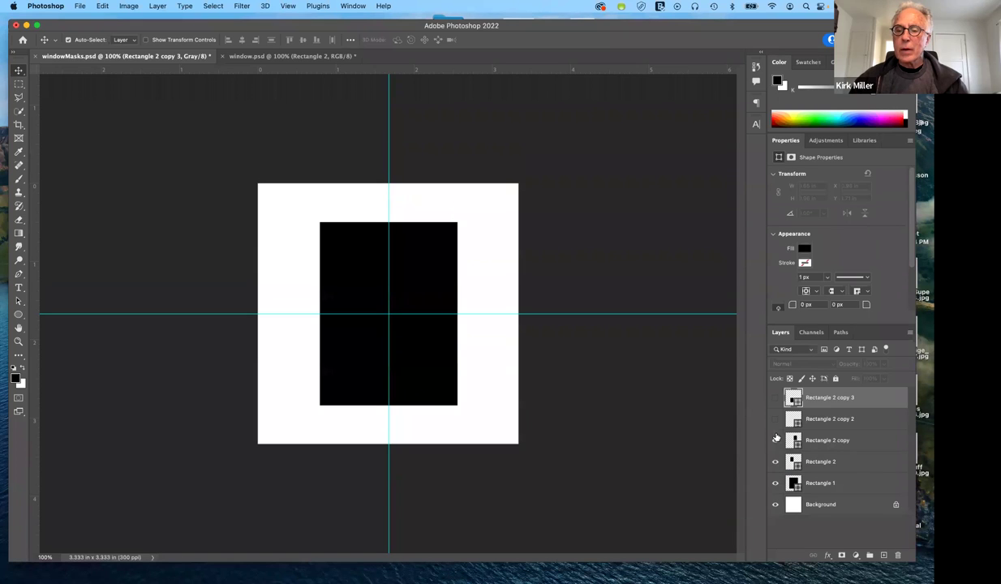
{"action": "left_click", "coordinate": [776, 418]}
{"action": "left_click", "coordinate": [775, 398]}
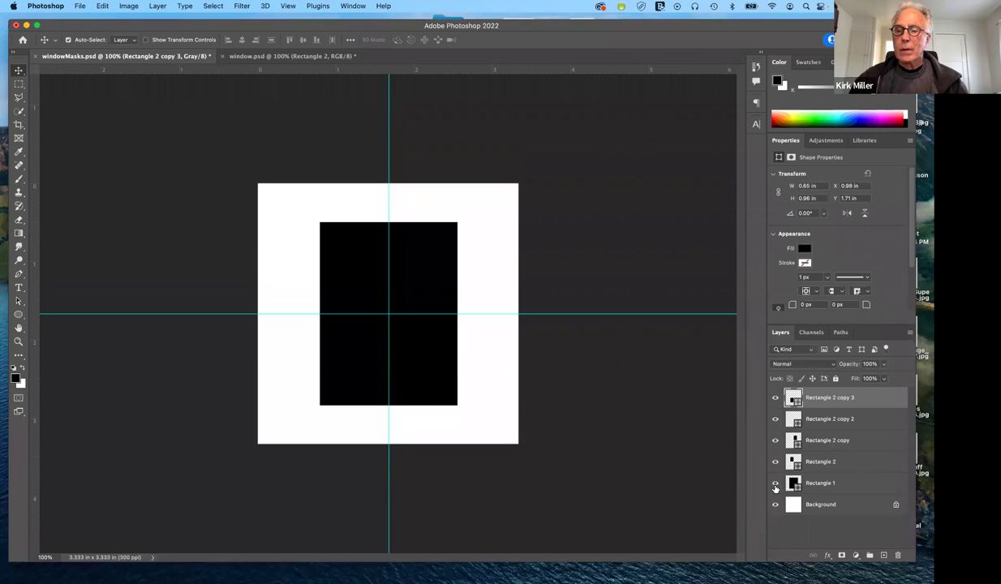
{"action": "left_click", "coordinate": [775, 486]}
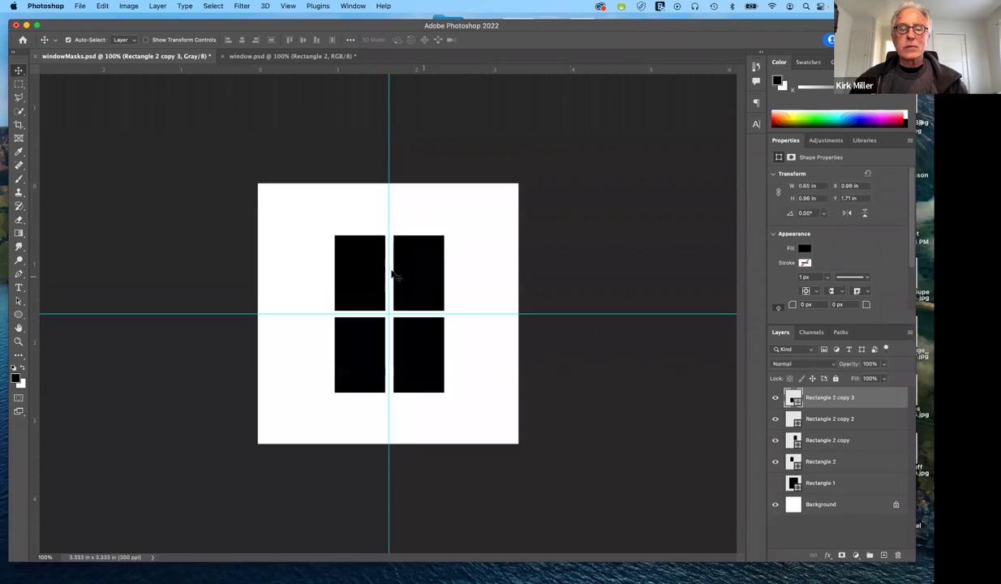
{"action": "left_click", "coordinate": [774, 484]}
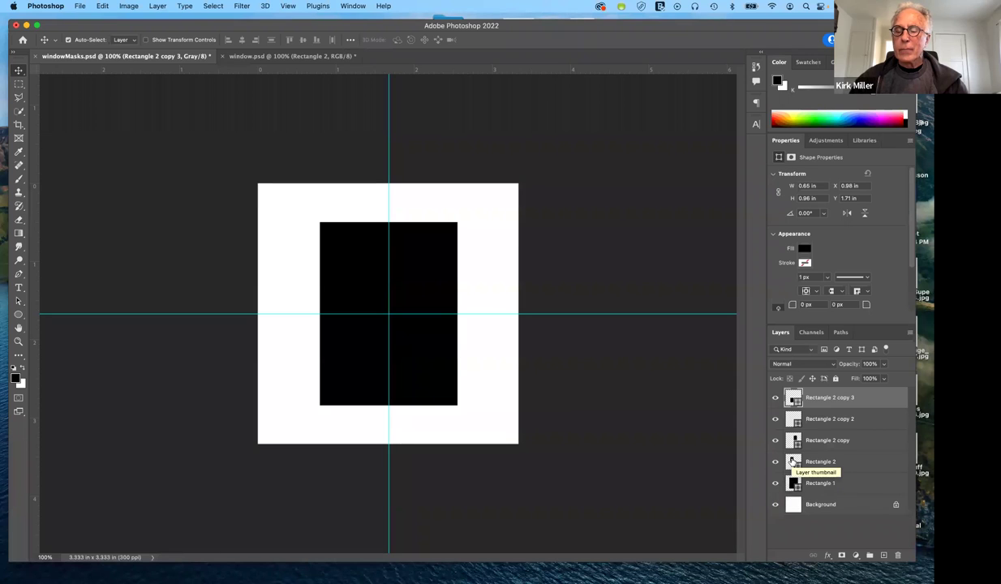
- Change the fill of the Rectangle 2 pane in windowMasks.psd from black to white (ffffff)
{"action": "double_click", "coordinate": [793, 462]}
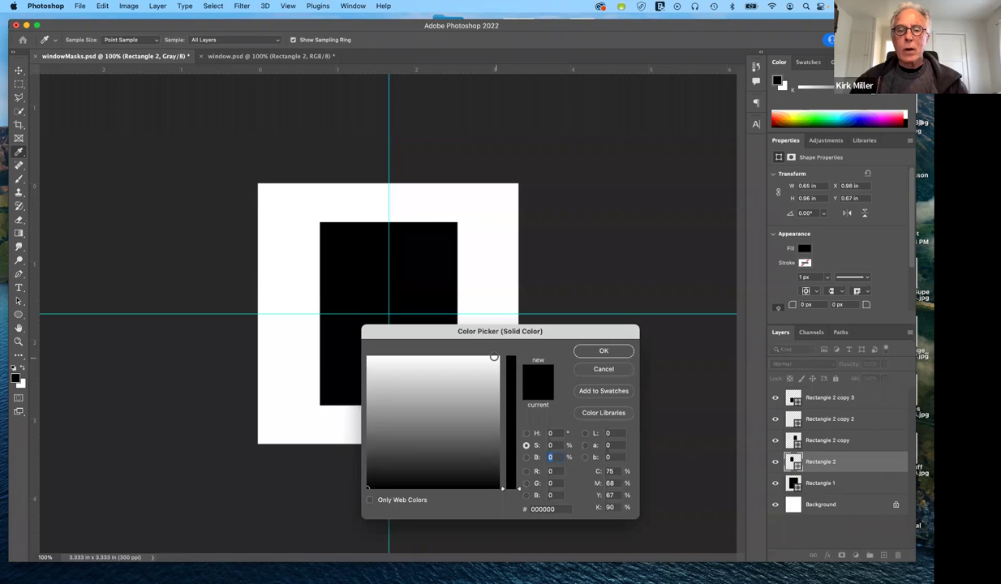
{"action": "left_click", "coordinate": [496, 357]}
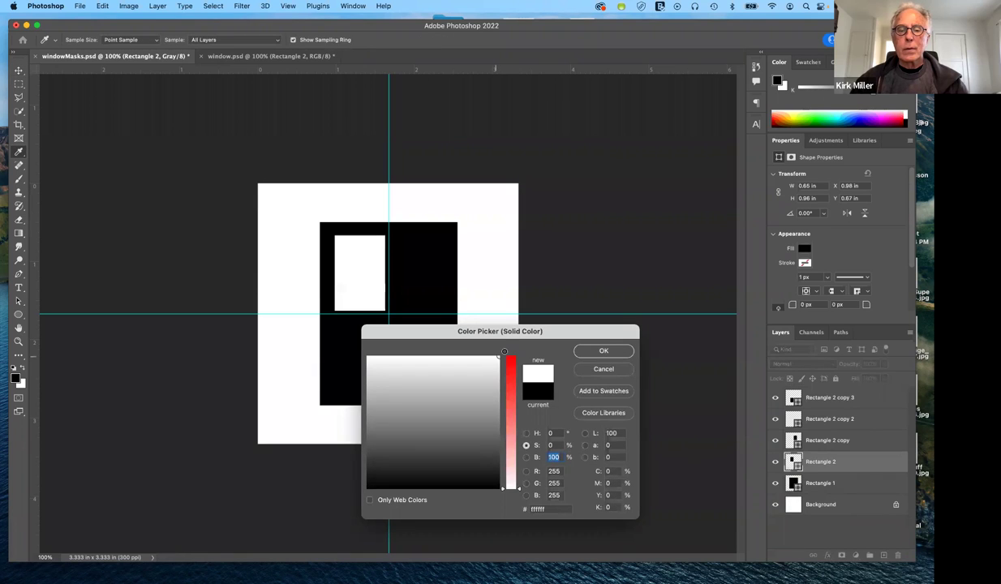
{"action": "left_click", "coordinate": [603, 352]}
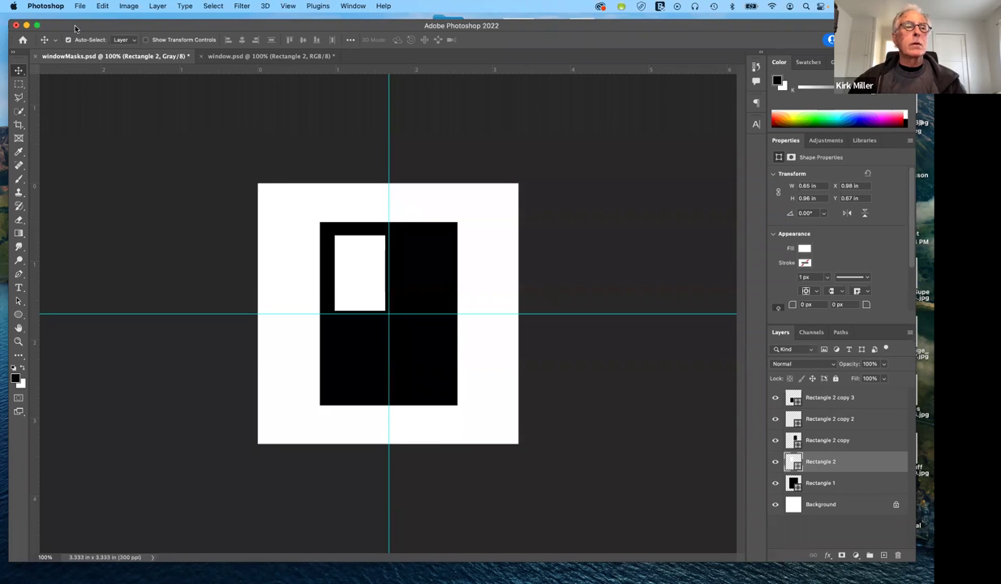
- Quit Photoshop without saving changes to window.psd and windowMasks.psd, returning to LightWave Layout
{"action": "key", "text": "super+q"}
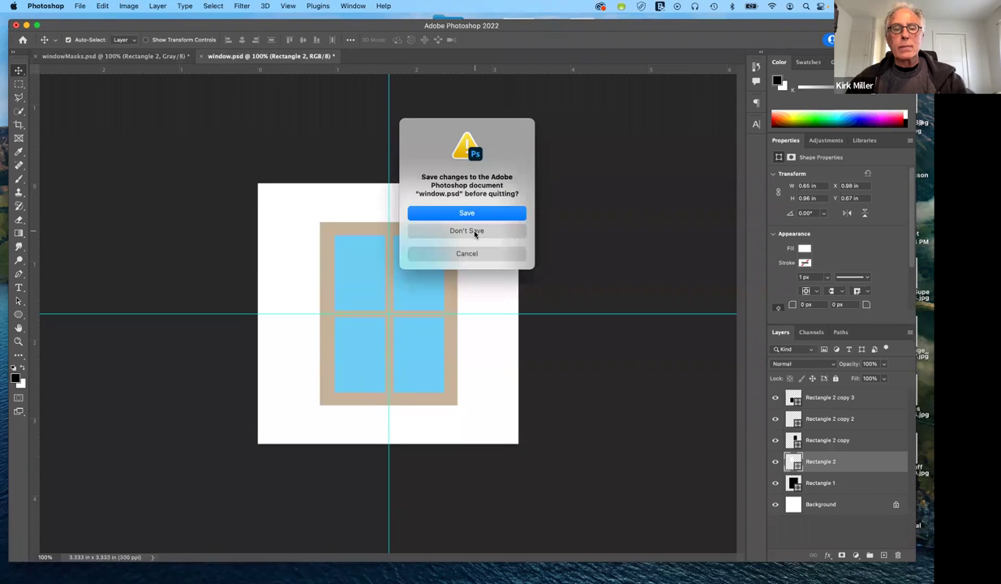
{"action": "left_click", "coordinate": [471, 232]}
{"action": "left_click", "coordinate": [475, 237]}
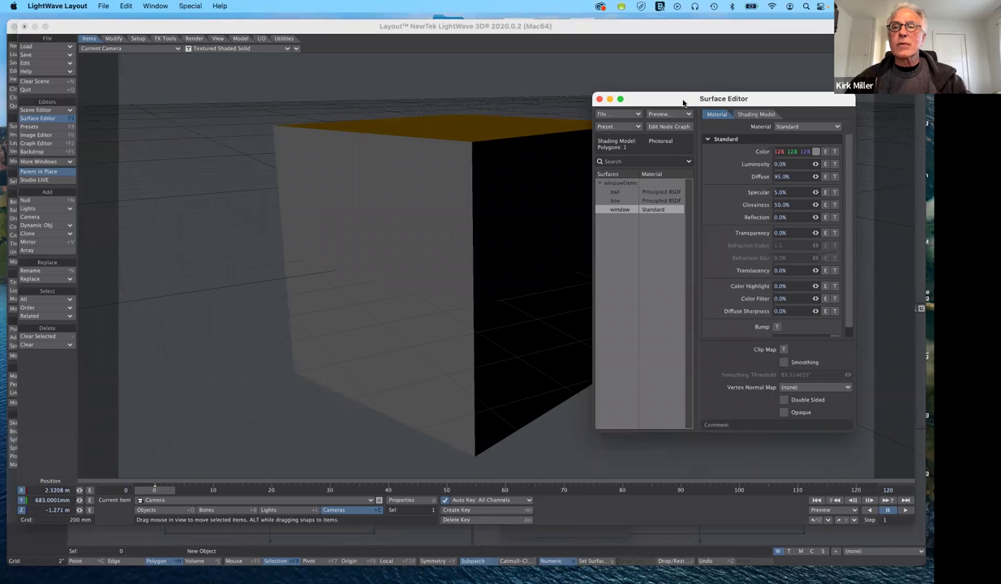
- Open the color texture of the window surface and load window.jpg from the images folder as its image map
{"action": "left_click_drag", "start_coordinate": [666, 99], "coordinate": [663, 74]}
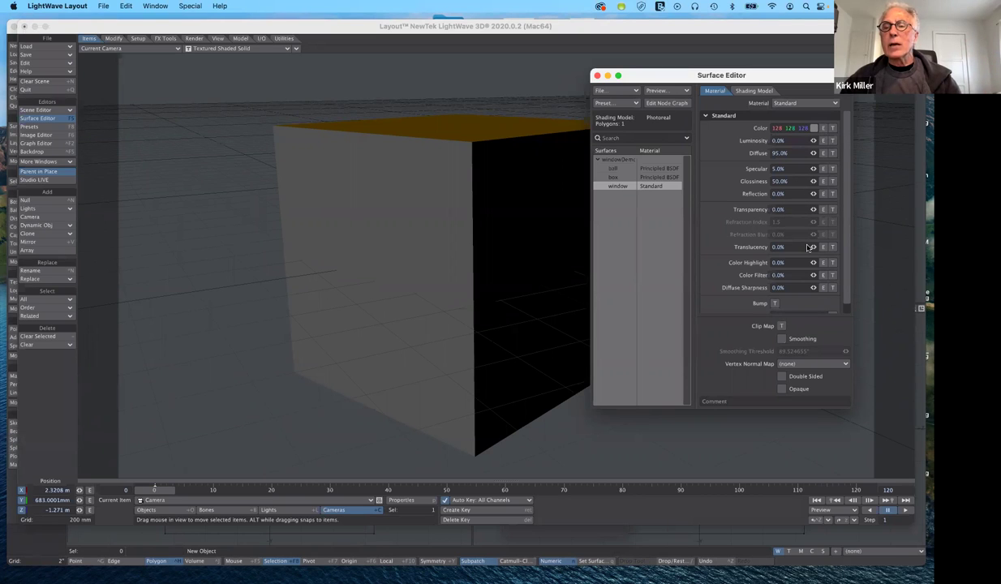
{"action": "left_click", "coordinate": [833, 130]}
{"action": "left_click_drag", "start_coordinate": [741, 151], "coordinate": [673, 103]}
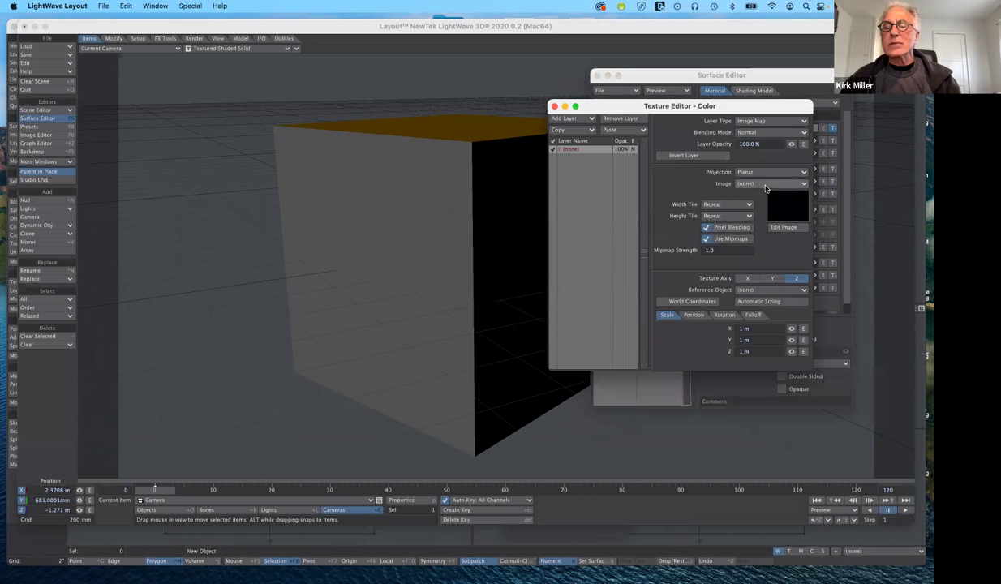
{"action": "left_click", "coordinate": [765, 186]}
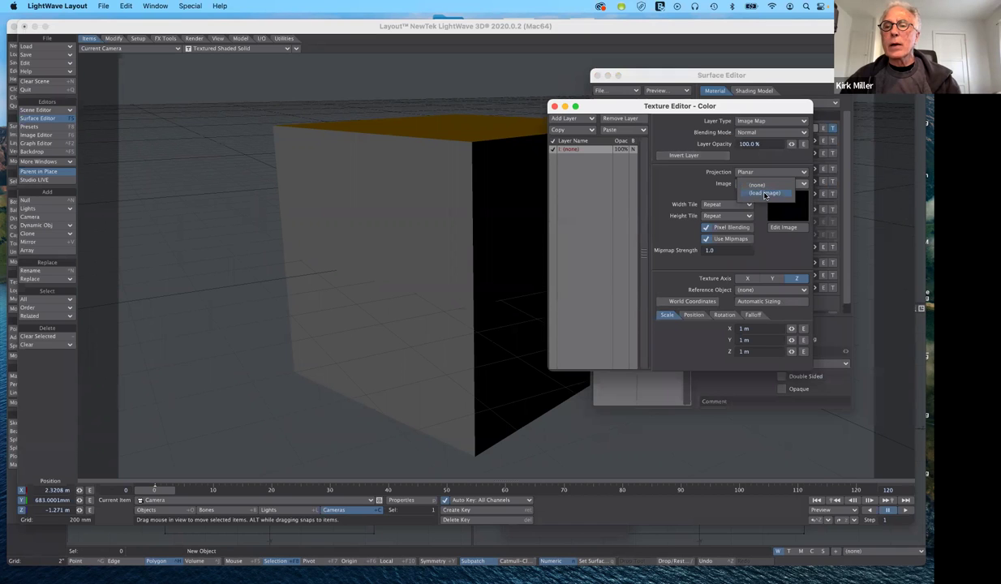
{"action": "left_click", "coordinate": [764, 195]}
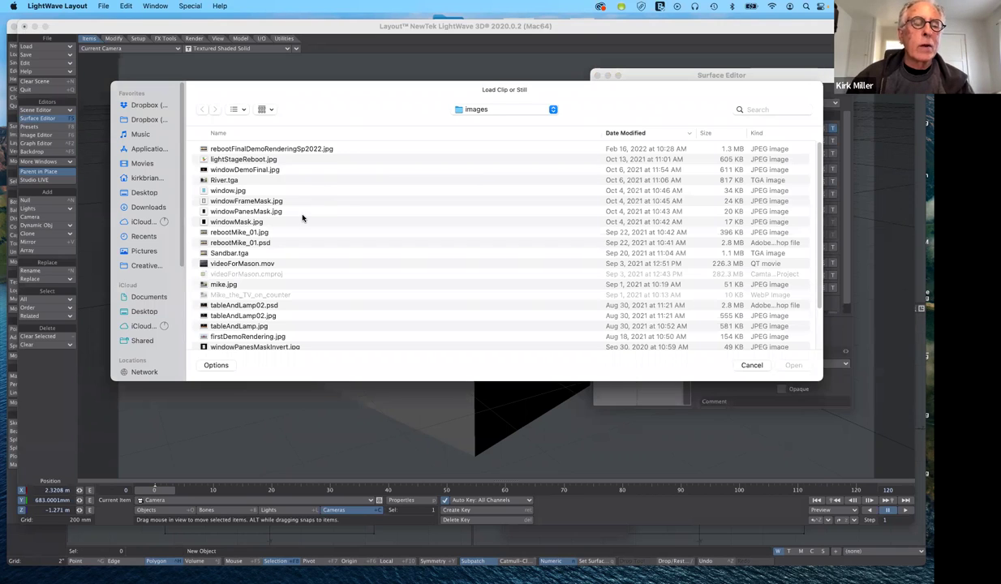
{"action": "left_click", "coordinate": [220, 190]}
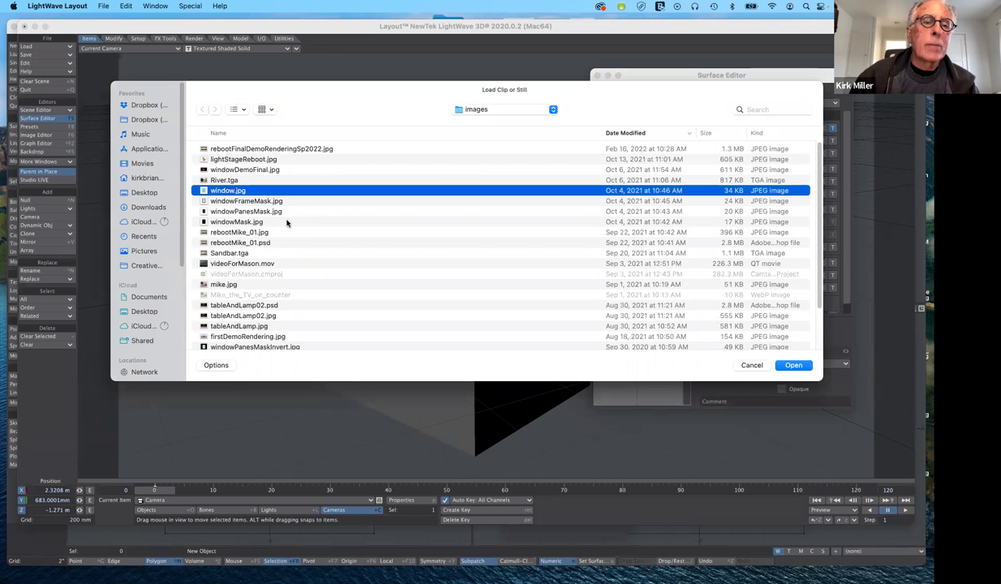
{"action": "left_click", "coordinate": [795, 366]}
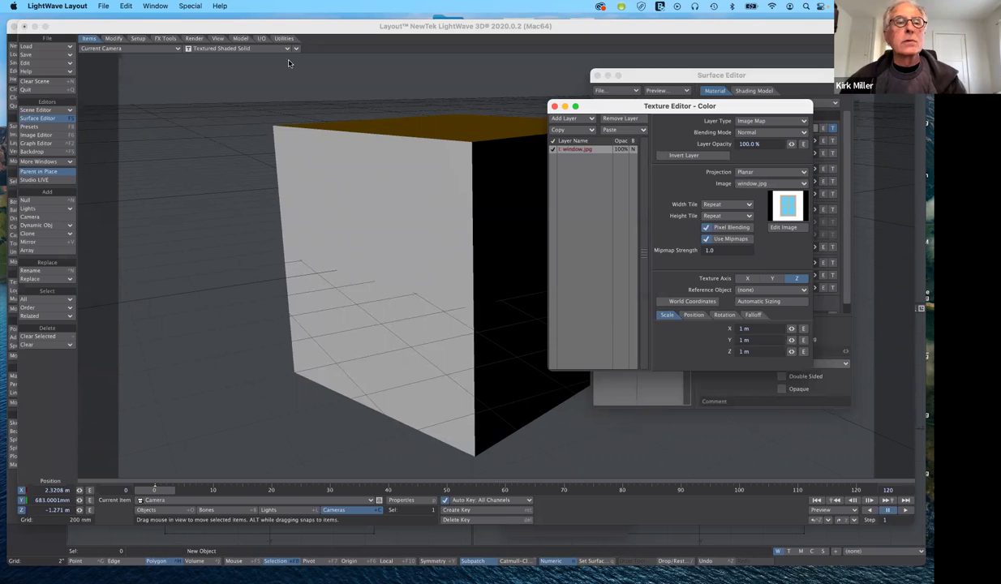
- Preview the textured box with VPR in the camera view, and return the view to Textured Shaded Solid
{"action": "left_click", "coordinate": [261, 51]}
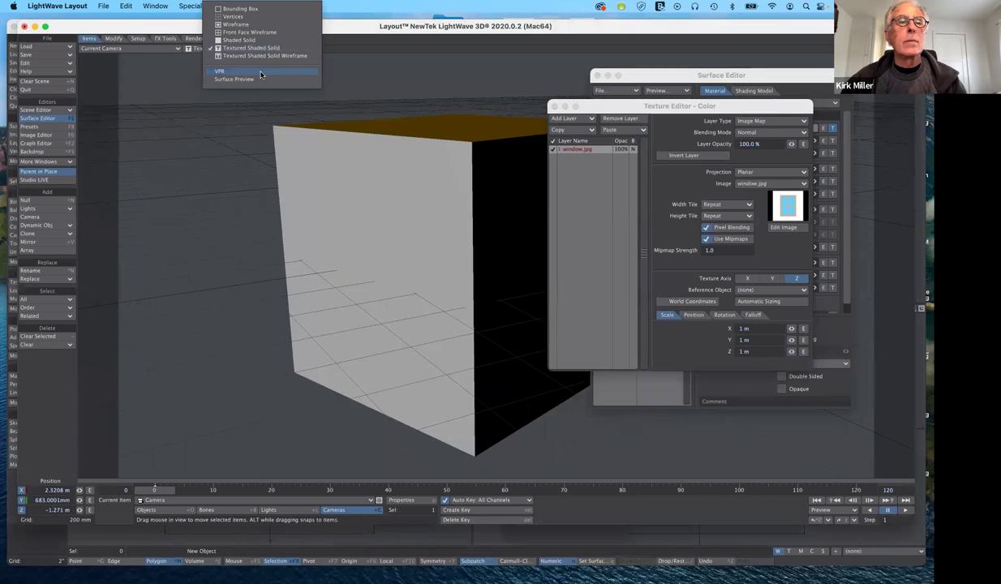
{"action": "left_click", "coordinate": [261, 75]}
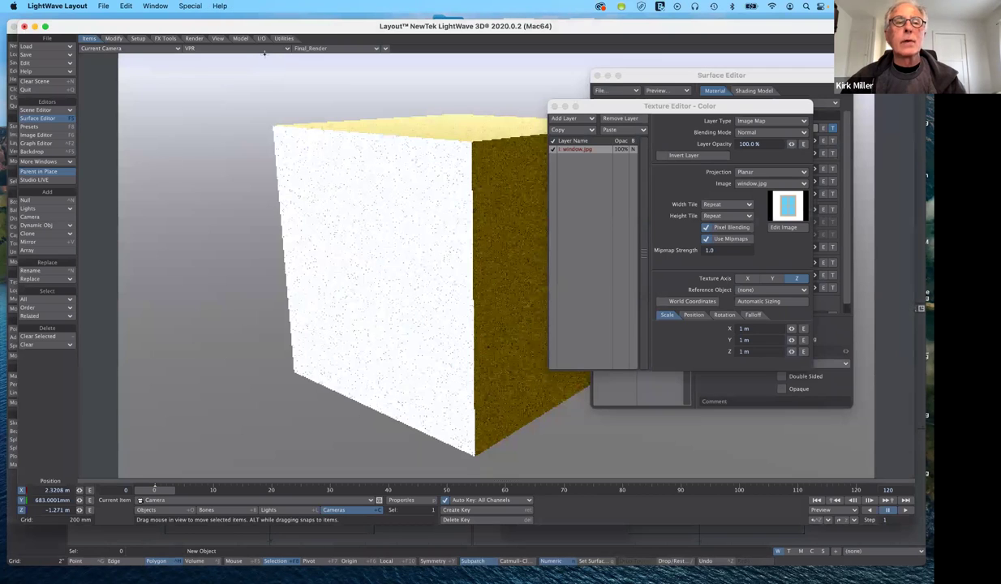
{"action": "left_click", "coordinate": [264, 50]}
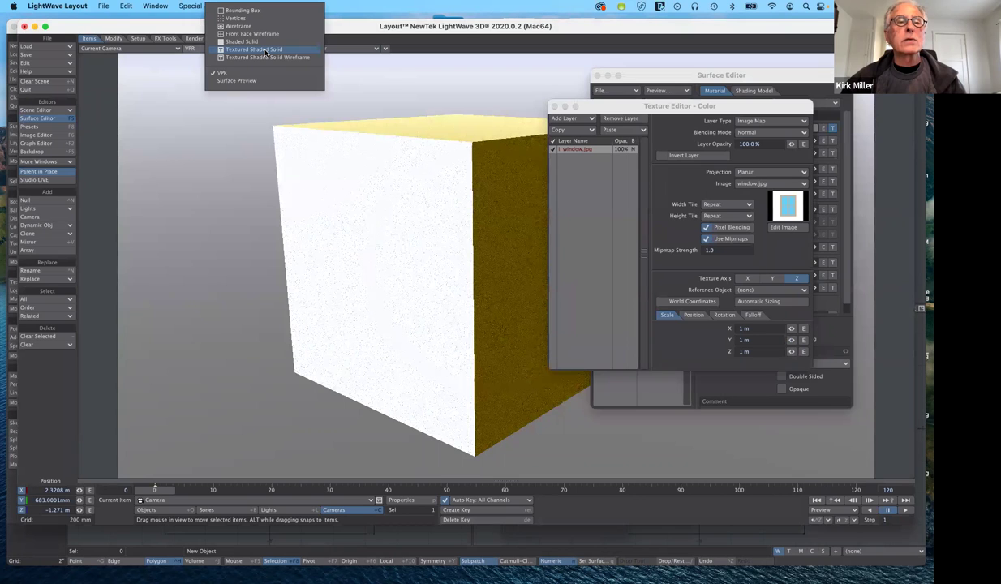
{"action": "left_click", "coordinate": [265, 52]}
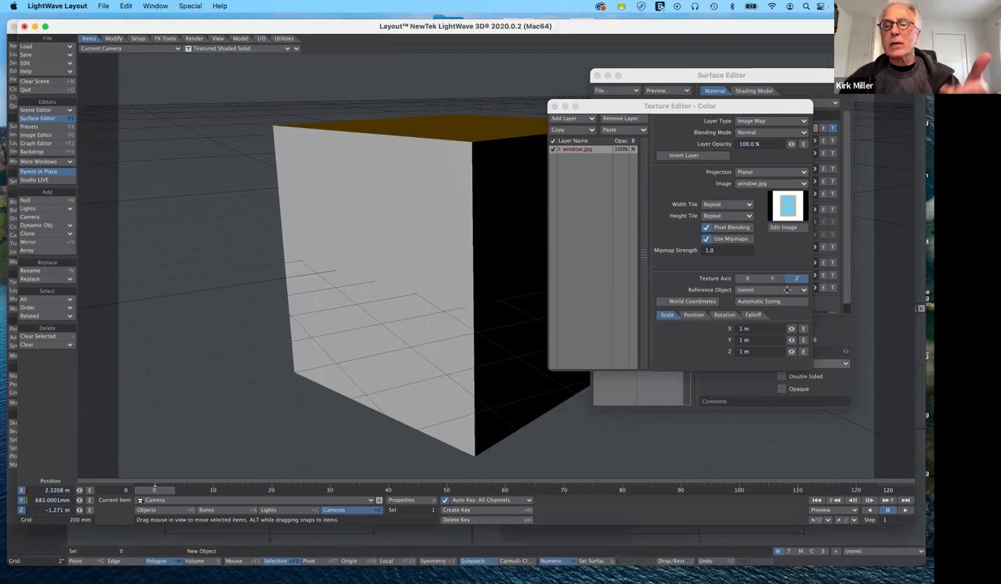
- Project the window.jpg texture along the X axis and set both its width and height tiling to Reset
{"action": "left_click", "coordinate": [773, 279]}
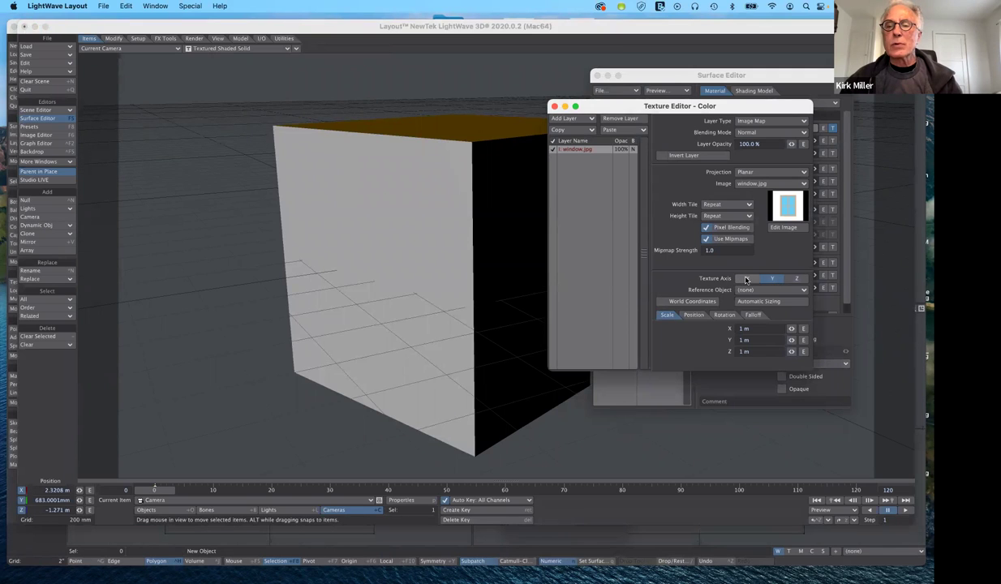
{"action": "left_click", "coordinate": [746, 279]}
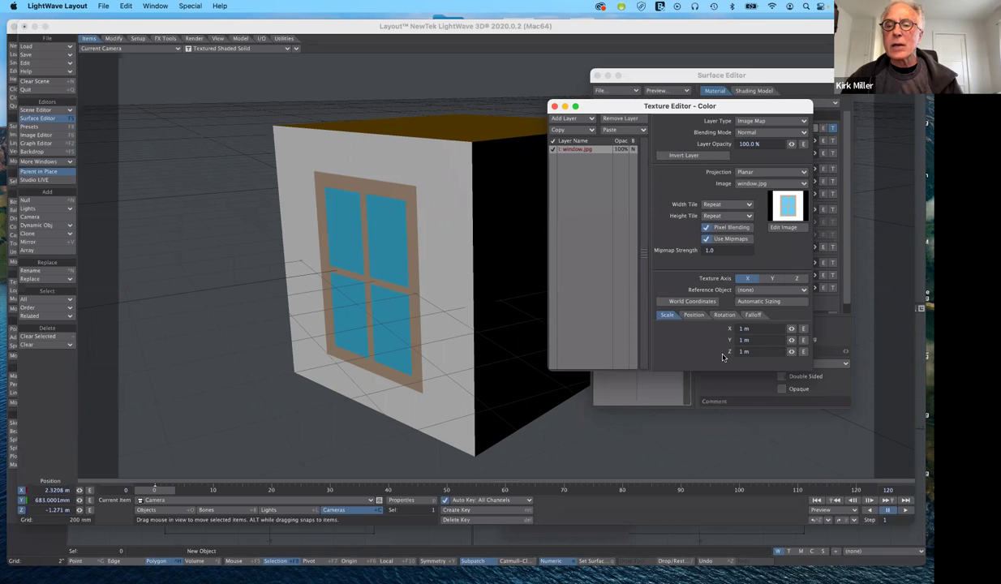
{"action": "left_click", "coordinate": [730, 204]}
{"action": "left_click", "coordinate": [729, 204]}
{"action": "left_click", "coordinate": [728, 217]}
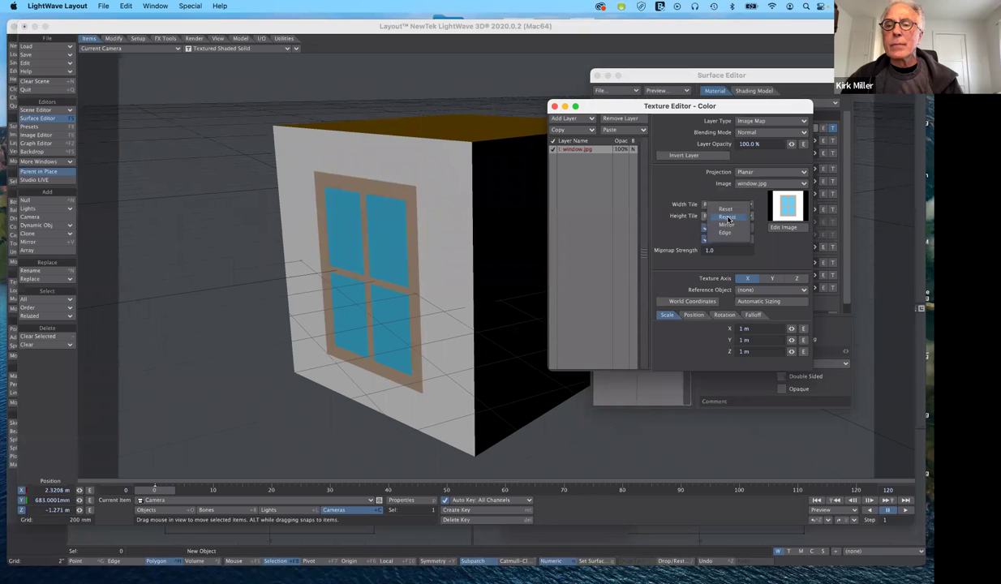
{"action": "left_click", "coordinate": [728, 217]}
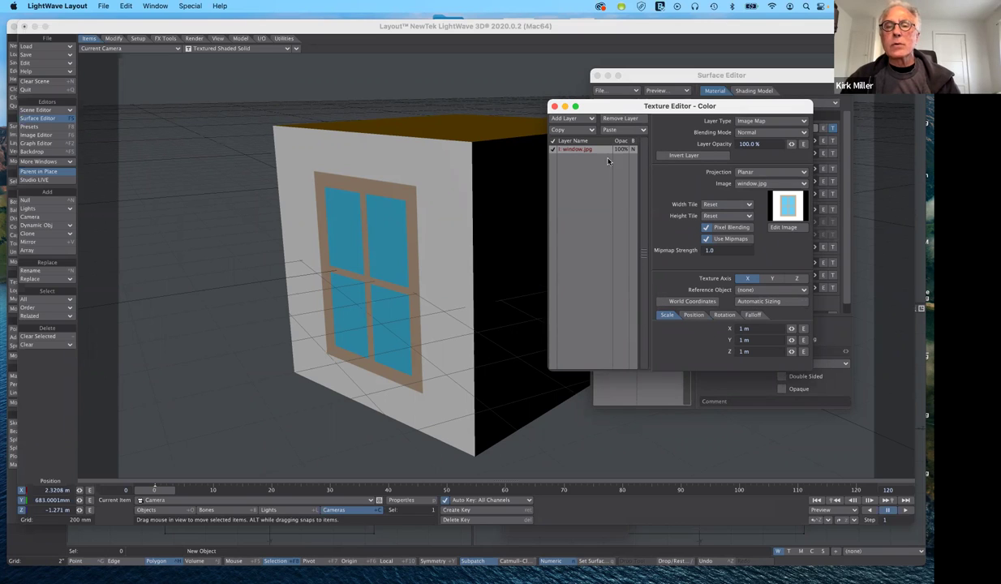
- Duplicate the window.jpg color texture layer by copying the current layer and adding it to the layers
{"action": "left_click", "coordinate": [578, 130]}
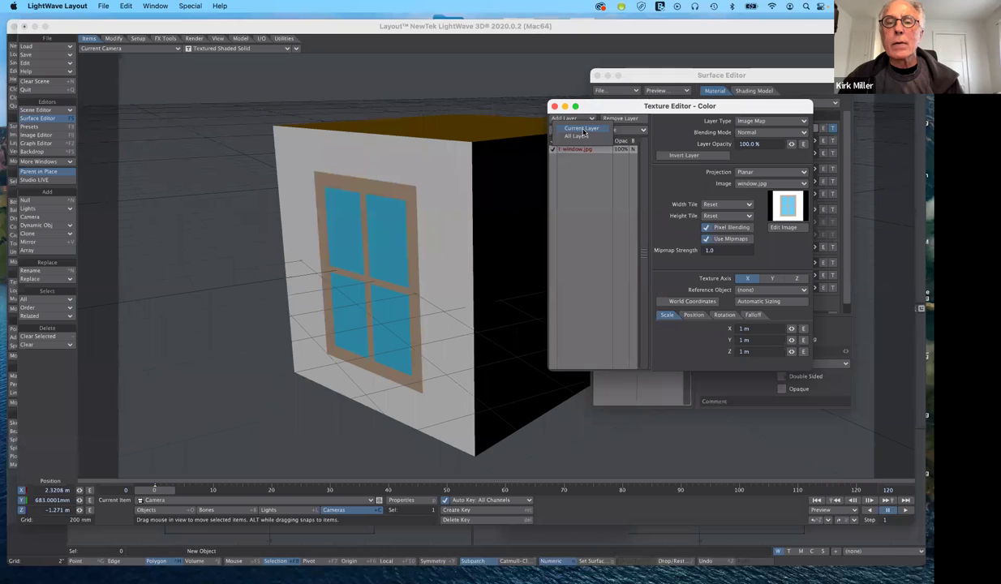
{"action": "left_click", "coordinate": [582, 129]}
{"action": "left_click", "coordinate": [618, 130]}
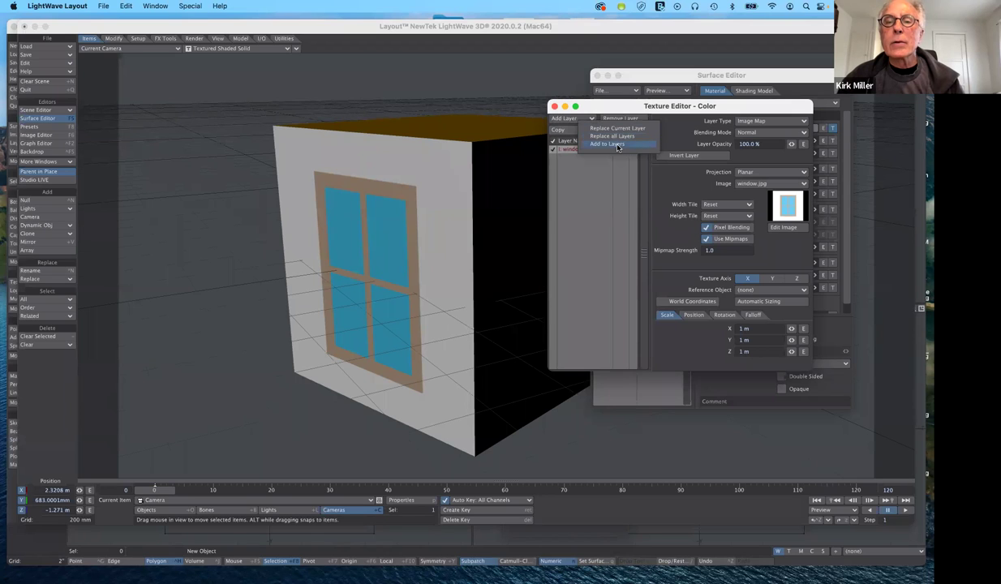
{"action": "left_click", "coordinate": [616, 144]}
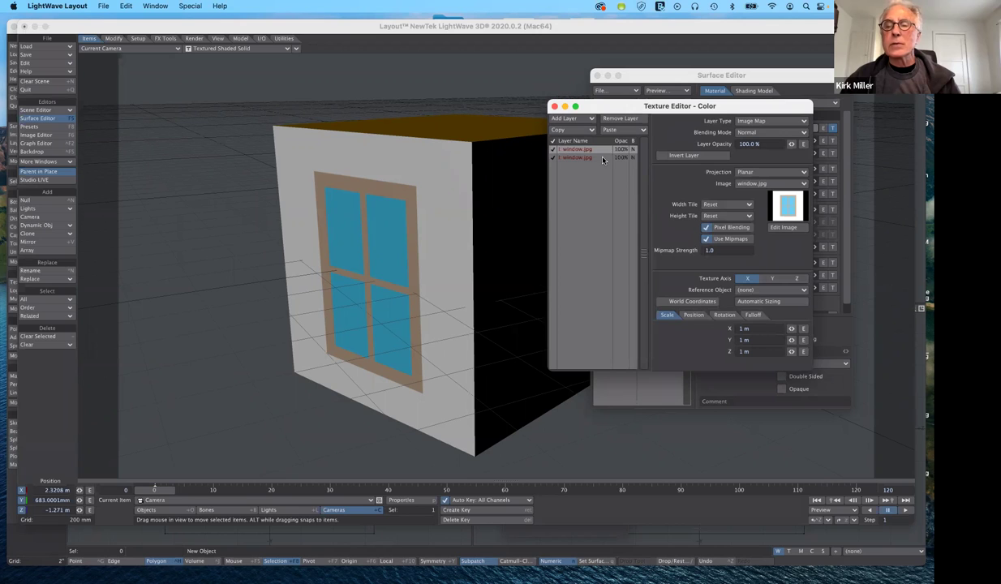
- Load windowMask.jpg from the images folder as the image of the upper texture layer
{"action": "left_click", "coordinate": [757, 185]}
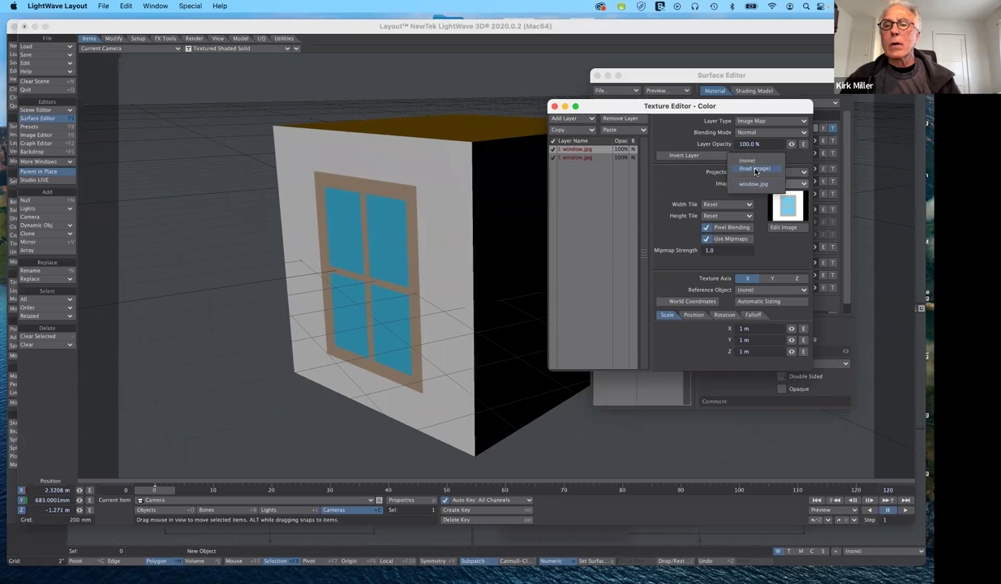
{"action": "left_click", "coordinate": [752, 169]}
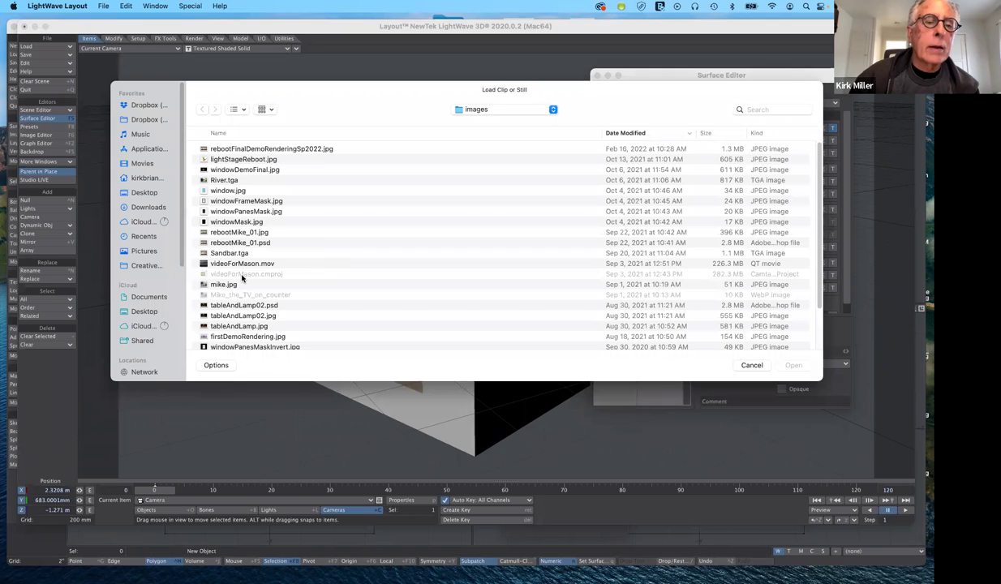
{"action": "left_click", "coordinate": [230, 223]}
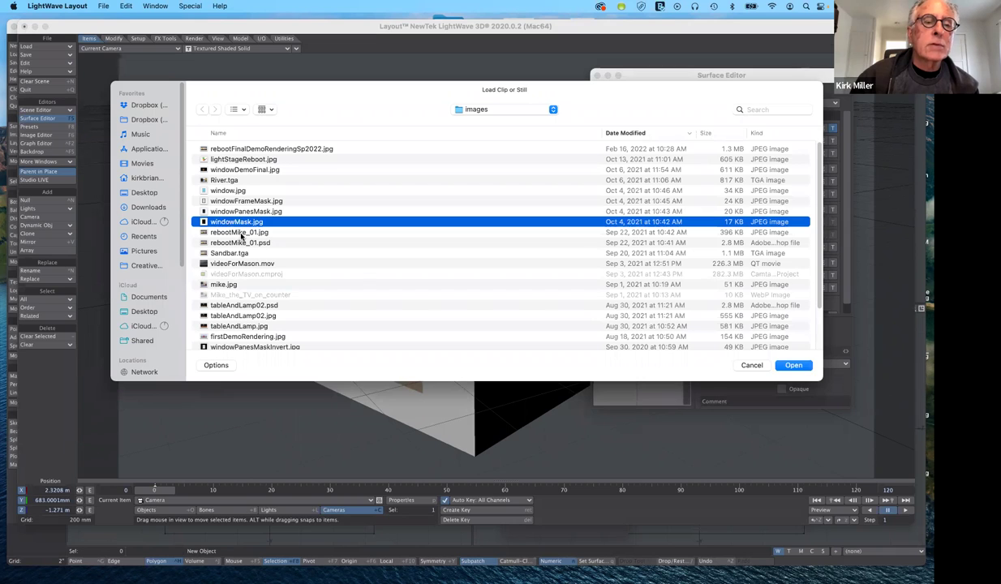
{"action": "left_click", "coordinate": [795, 366]}
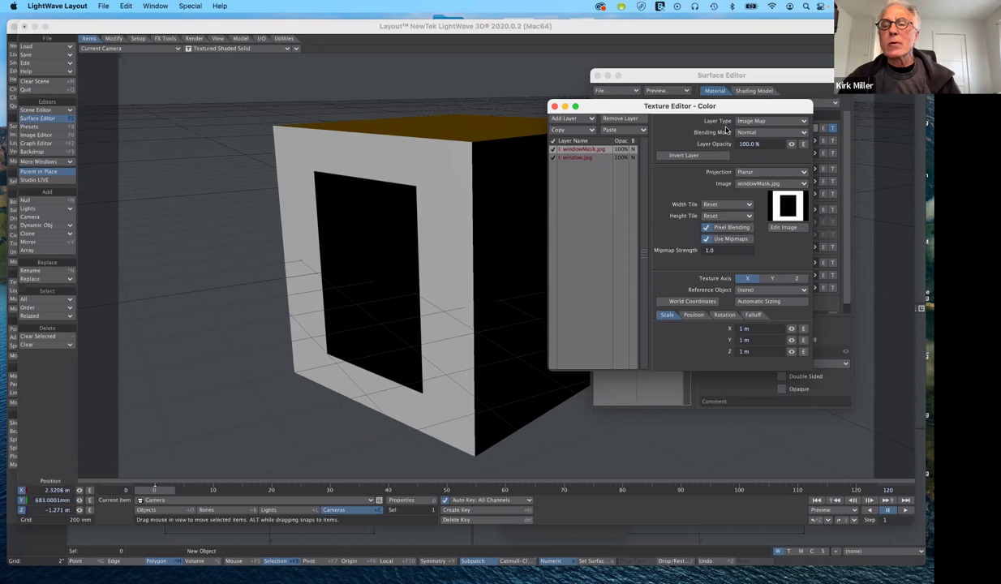
- Set the windowMask.jpg layer's blending mode to Alpha and invert the layer
{"action": "left_click", "coordinate": [755, 133]}
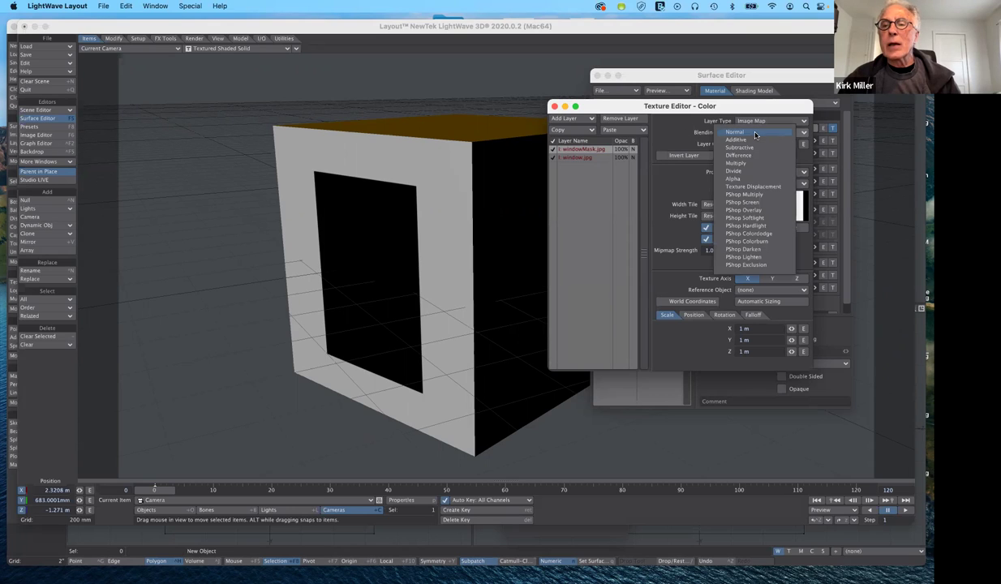
{"action": "left_click", "coordinate": [744, 179]}
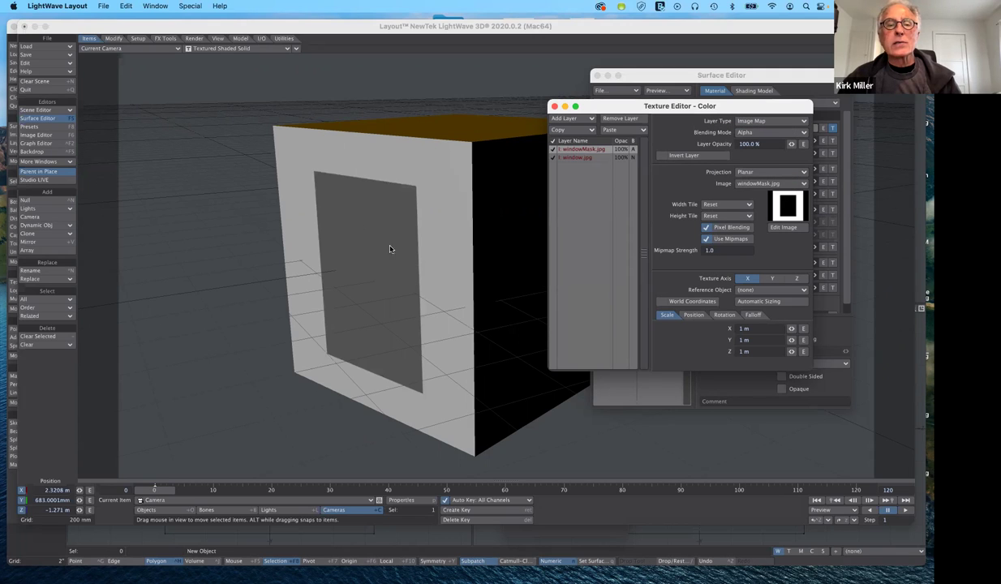
{"action": "left_click", "coordinate": [663, 156]}
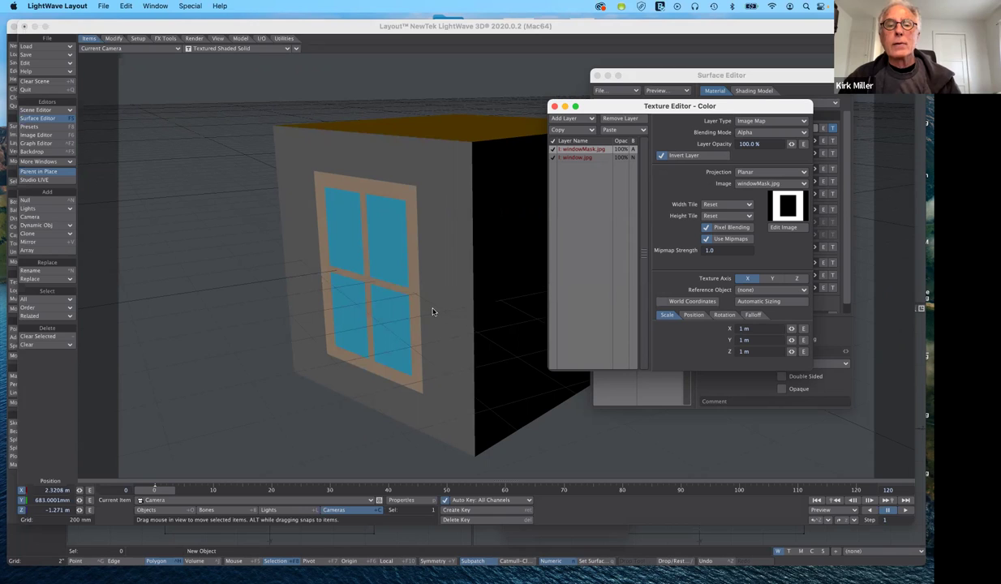
- Duplicate the window.jpg layer again and move the copy beneath the other two texture layers
{"action": "left_click", "coordinate": [578, 158]}
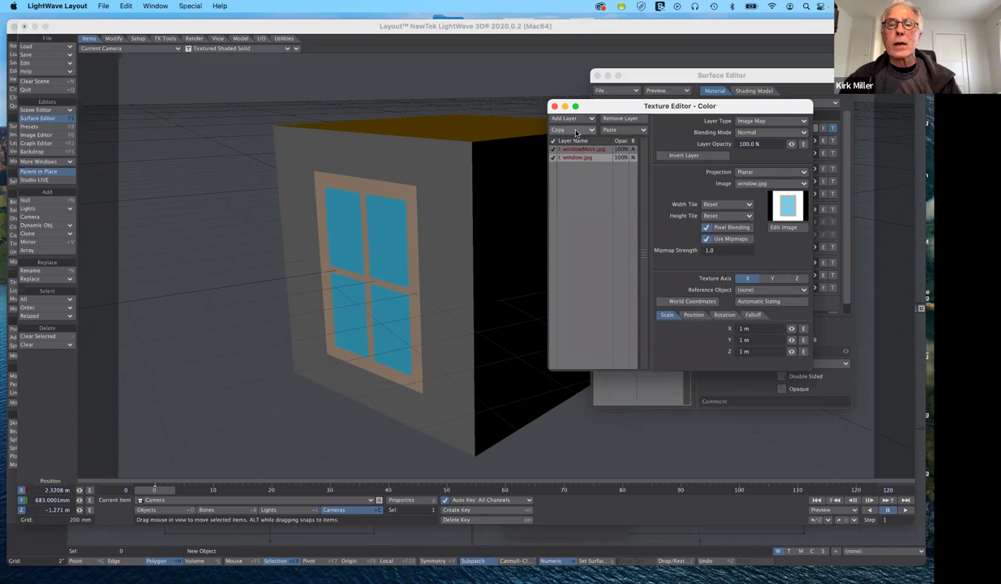
{"action": "left_click", "coordinate": [577, 132]}
{"action": "left_click", "coordinate": [577, 131]}
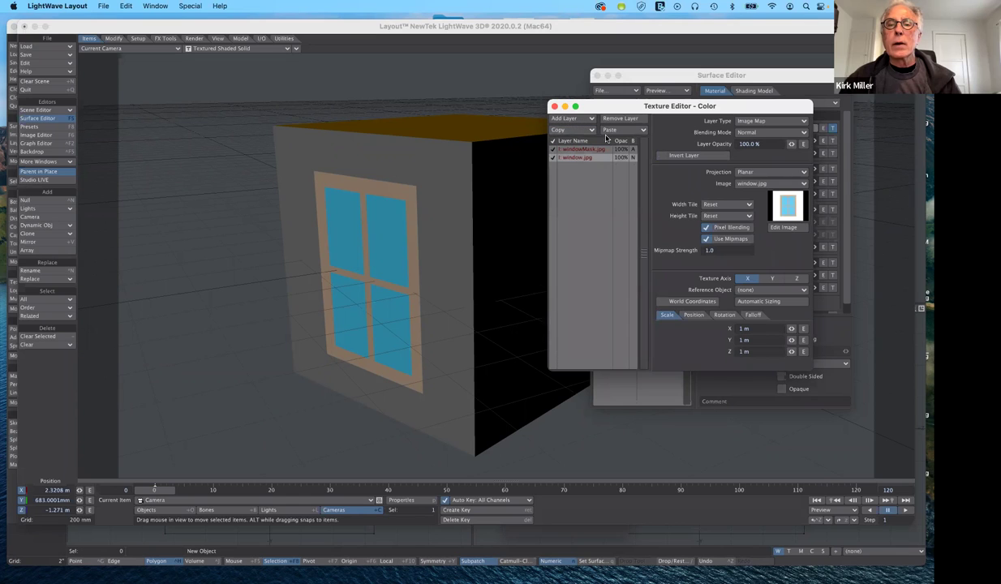
{"action": "left_click", "coordinate": [613, 131]}
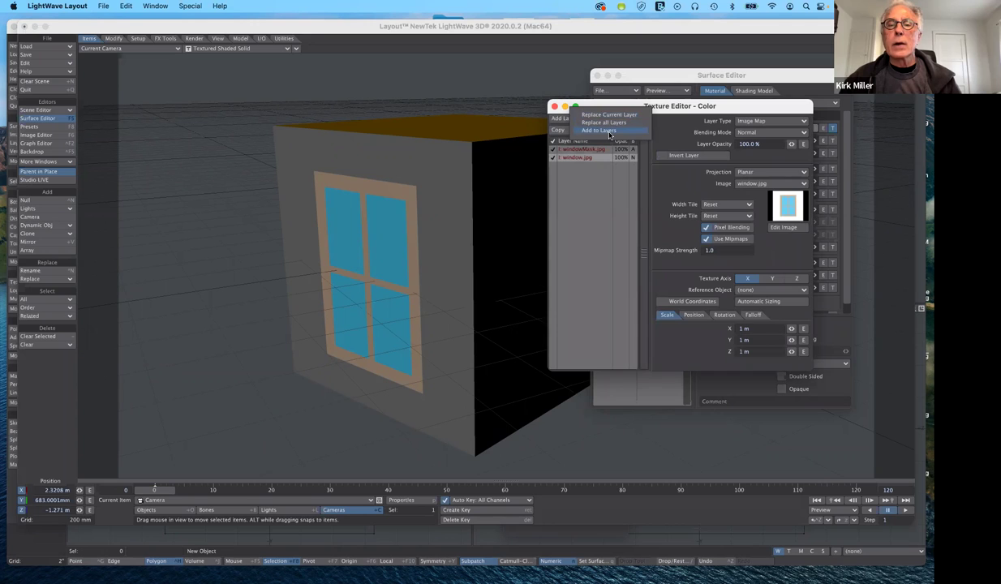
{"action": "left_click", "coordinate": [609, 132]}
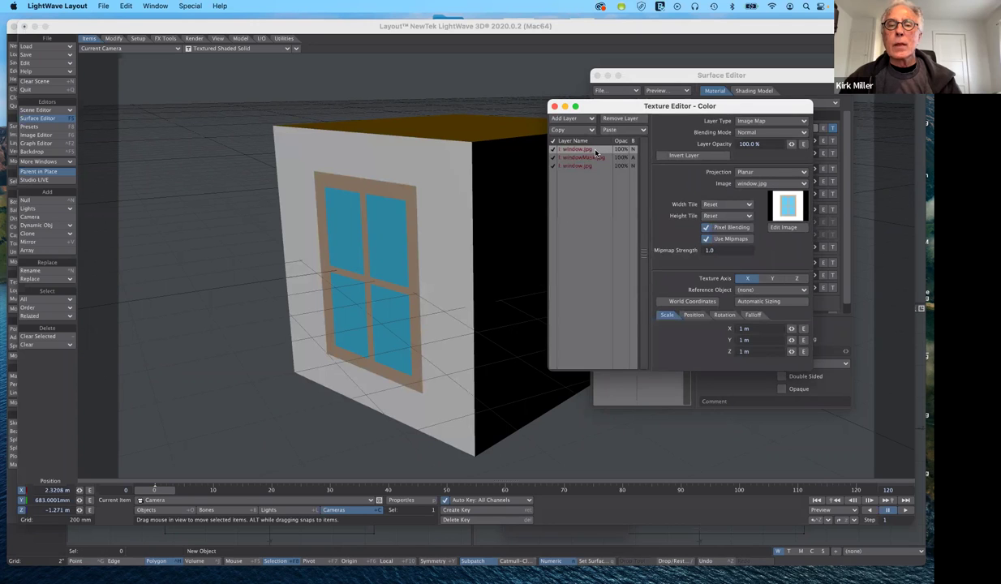
{"action": "left_click_drag", "start_coordinate": [596, 153], "coordinate": [593, 170]}
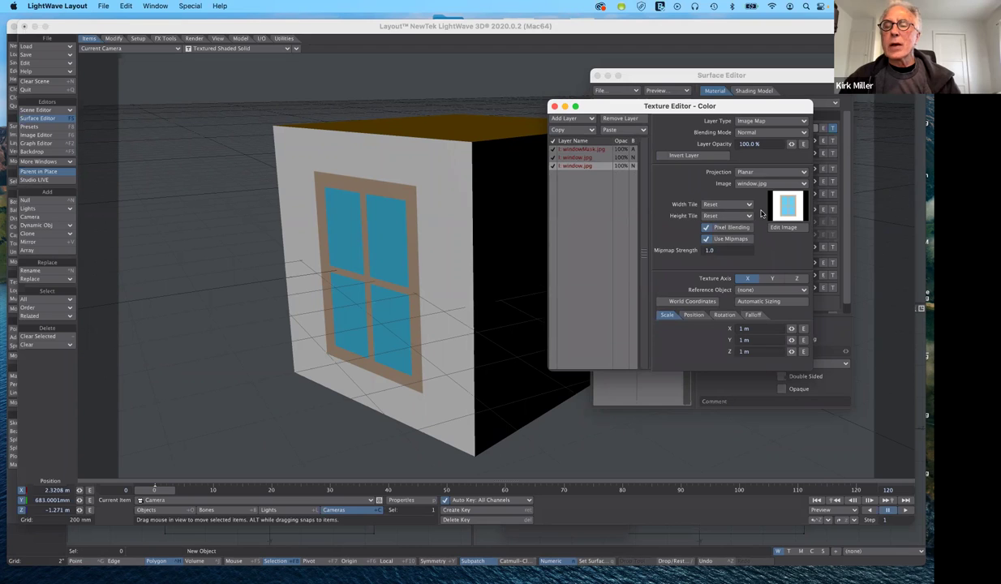
- Load WOOD.JPG from the images folder as the image of the lowest color texture layer and close the color texture editor
{"action": "left_click", "coordinate": [757, 185]}
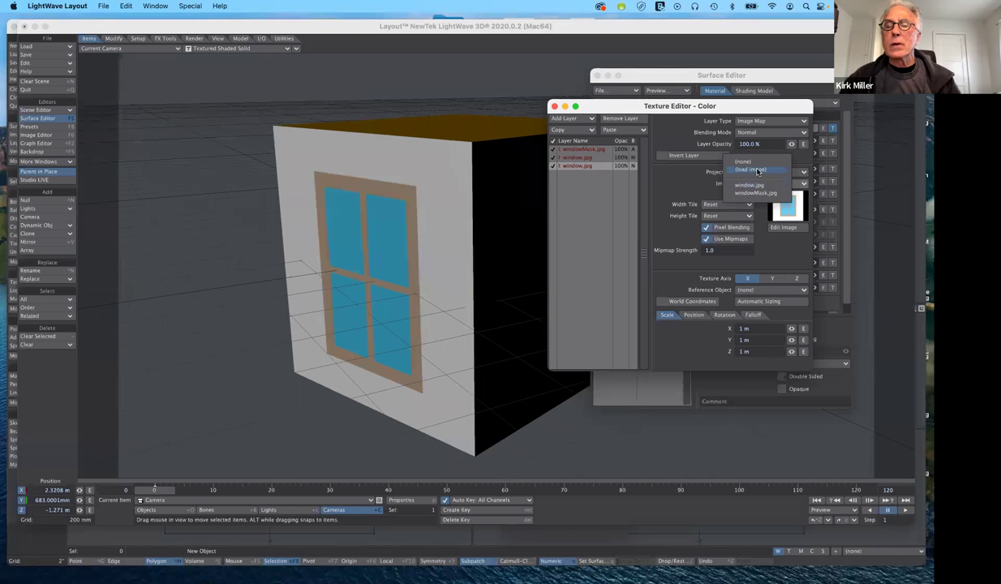
{"action": "left_click", "coordinate": [757, 171]}
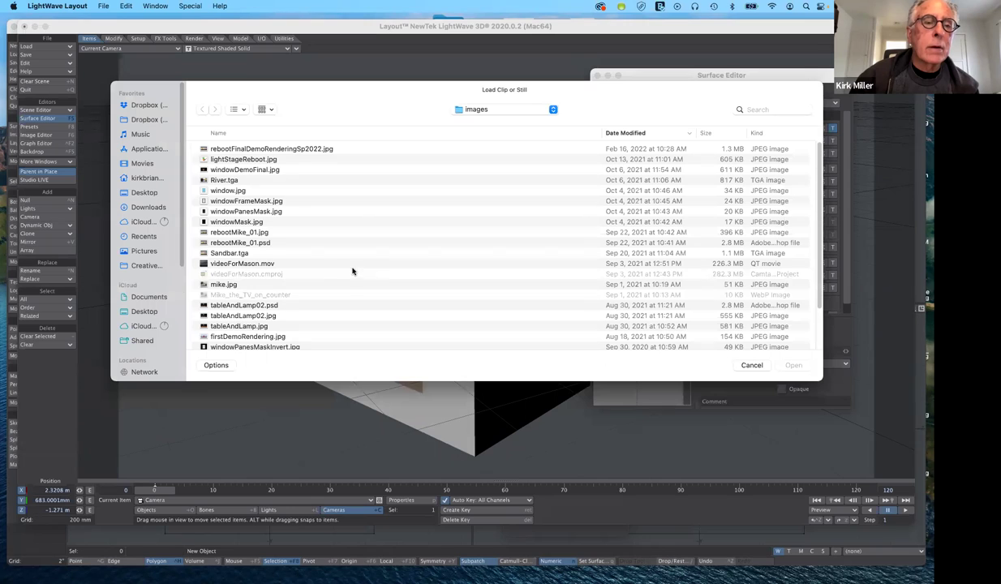
{"action": "scroll", "coordinate": [316, 284], "scroll_direction": "down", "scroll_amount": 4}
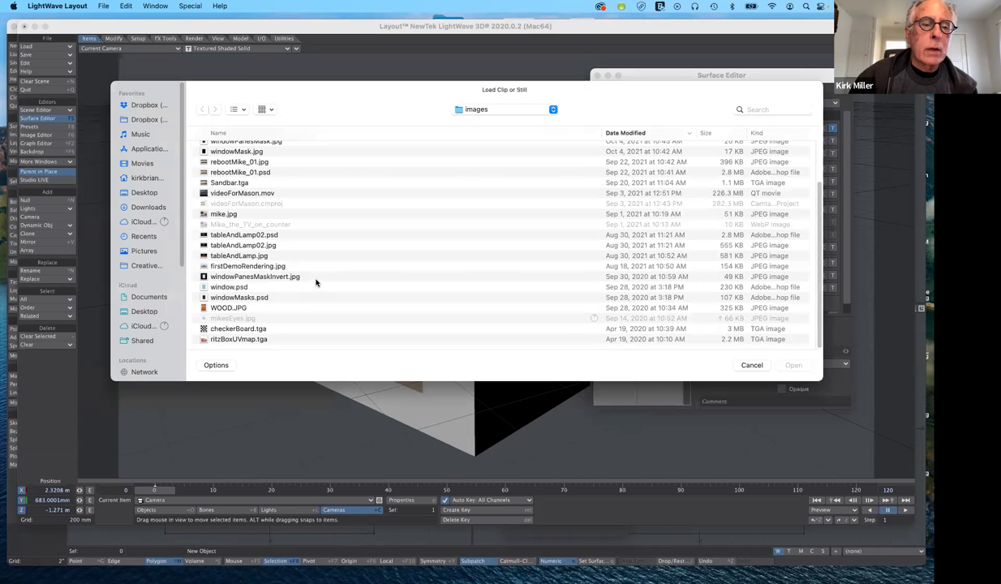
{"action": "left_click", "coordinate": [243, 308]}
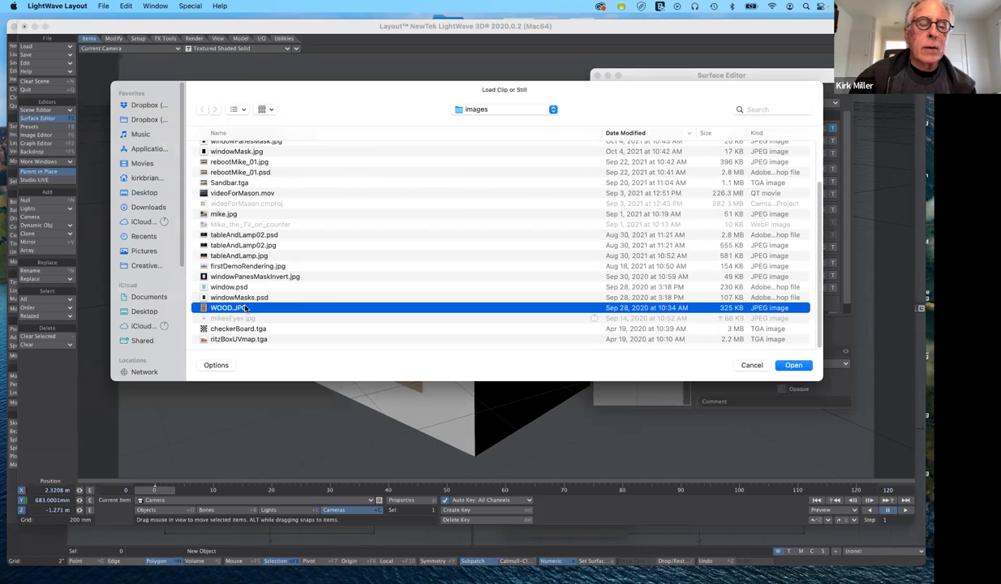
{"action": "left_click", "coordinate": [796, 365]}
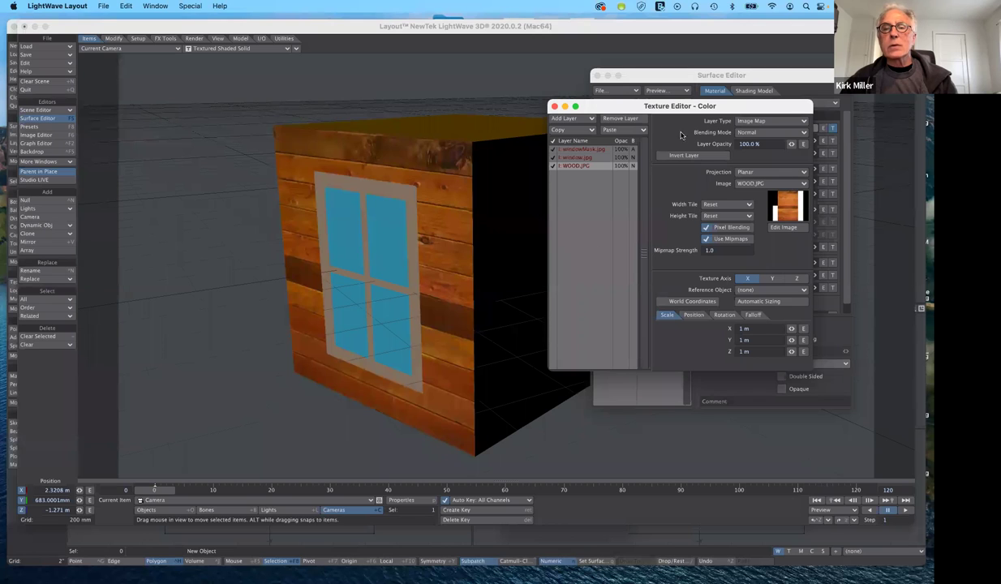
{"action": "left_click_drag", "start_coordinate": [608, 106], "coordinate": [611, 188]}
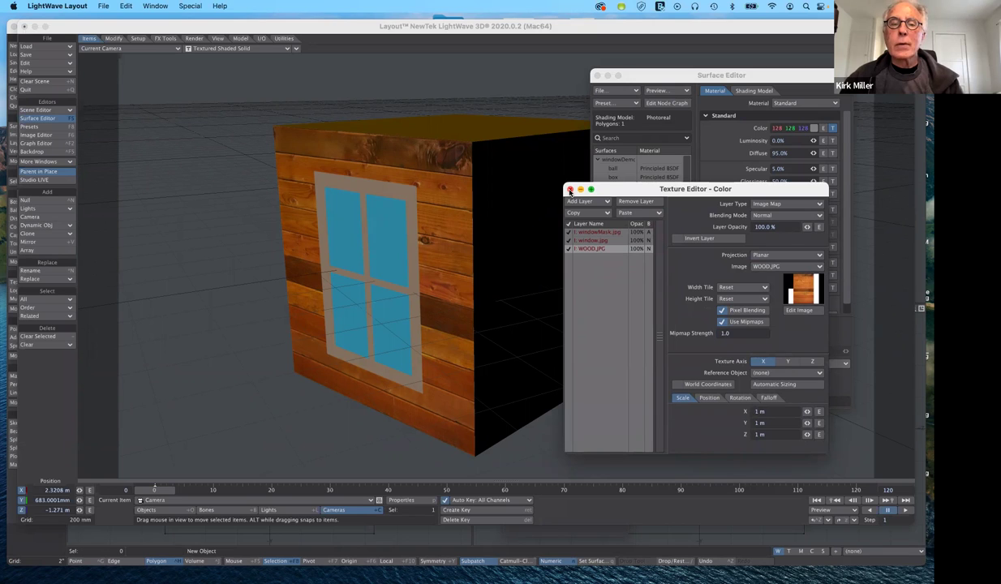
{"action": "left_click", "coordinate": [570, 190]}
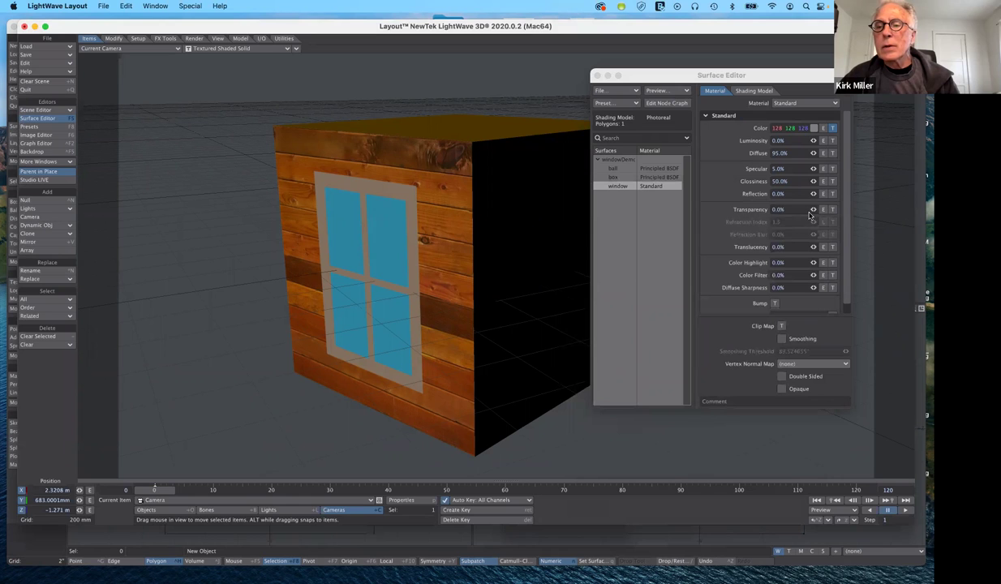
- Try transparency values of 48% and 56% on the whole window surface, undoing each one
{"action": "left_click", "coordinate": [781, 207]}
{"action": "left_click_drag", "start_coordinate": [782, 209], "coordinate": [819, 209]}
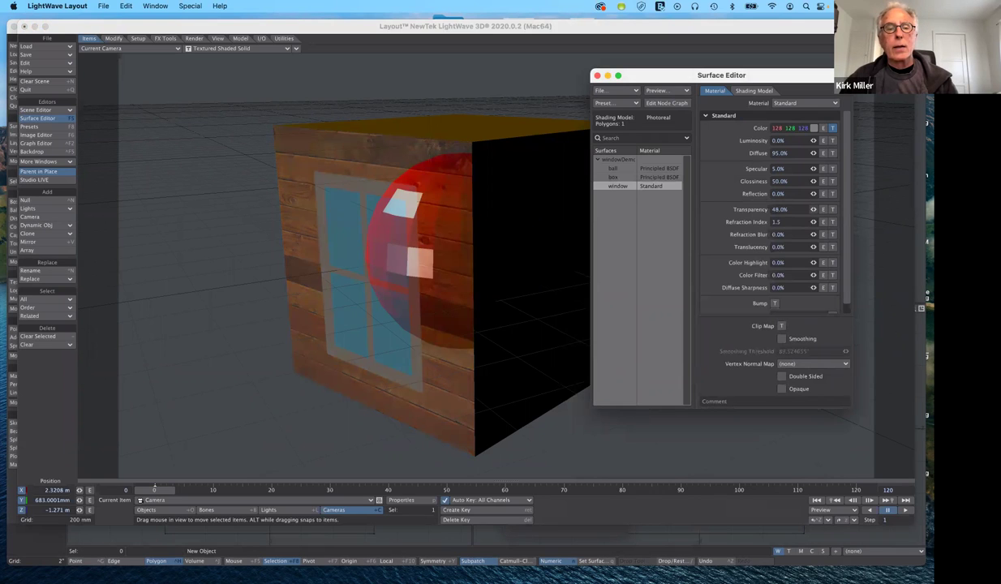
{"action": "key", "text": "ctrl+z"}
{"action": "left_click_drag", "start_coordinate": [781, 208], "coordinate": [816, 208]}
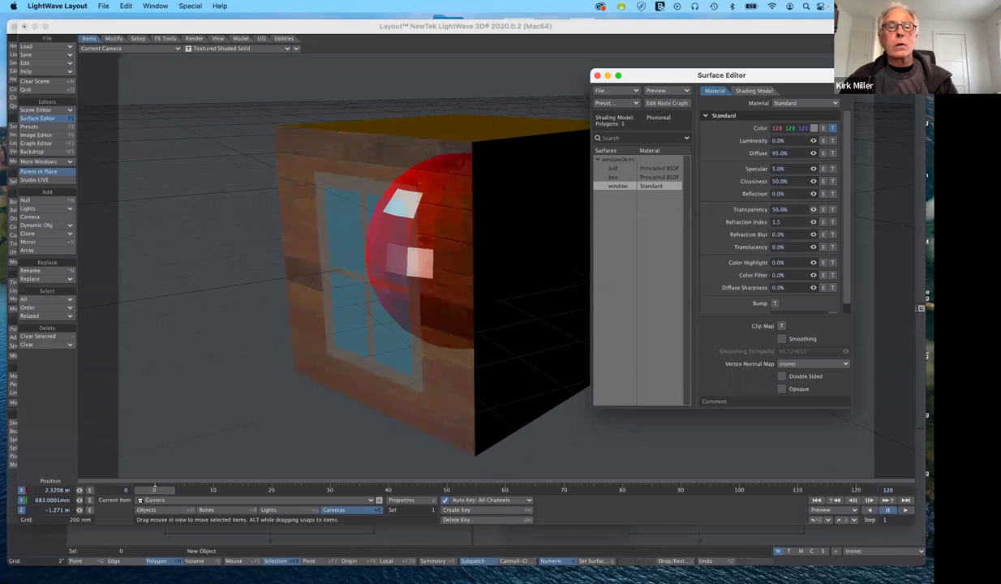
{"action": "key", "text": "ctrl+z"}
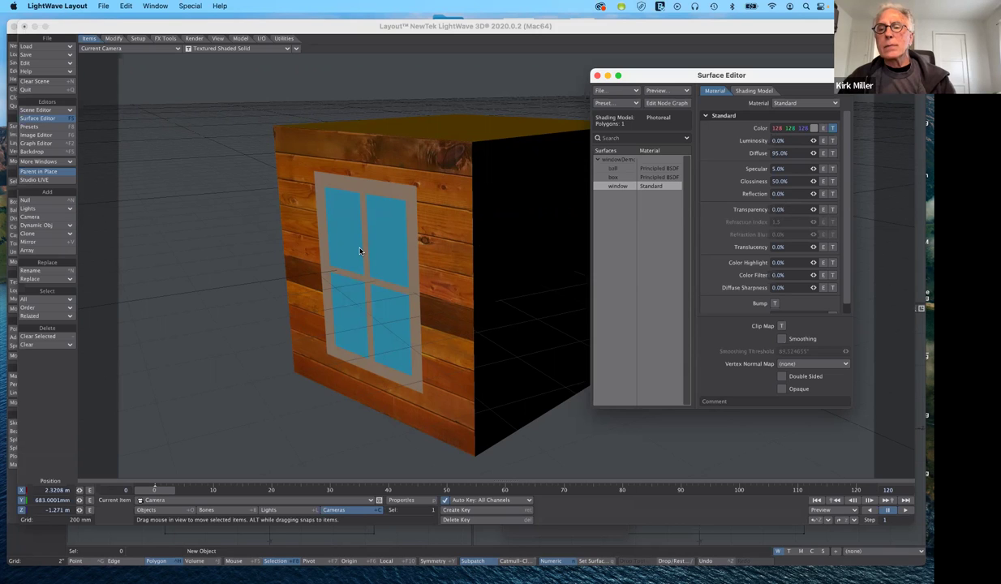
- Copy the window.jpg layer from the window surface's color texture
{"action": "left_click", "coordinate": [833, 210]}
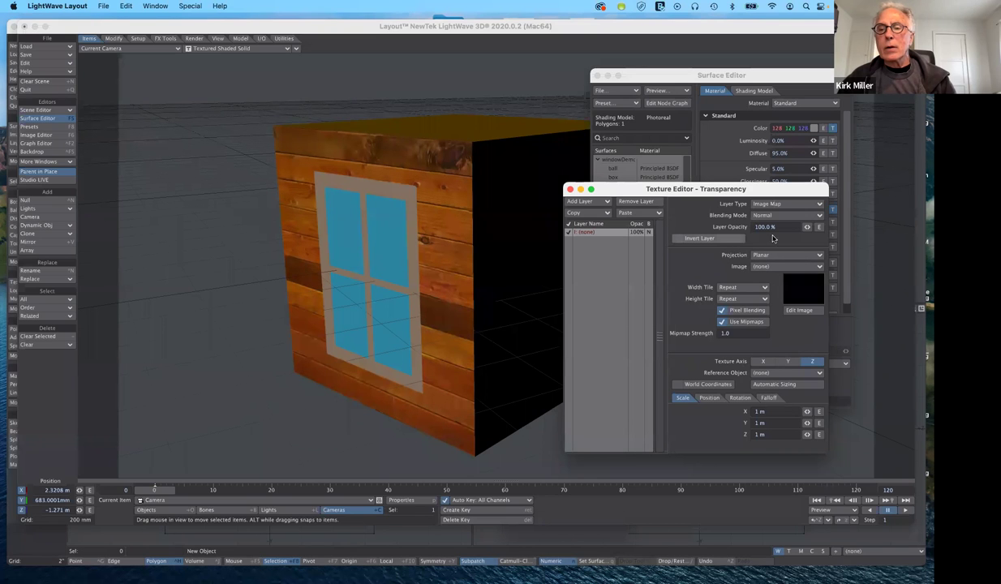
{"action": "left_click", "coordinate": [570, 189]}
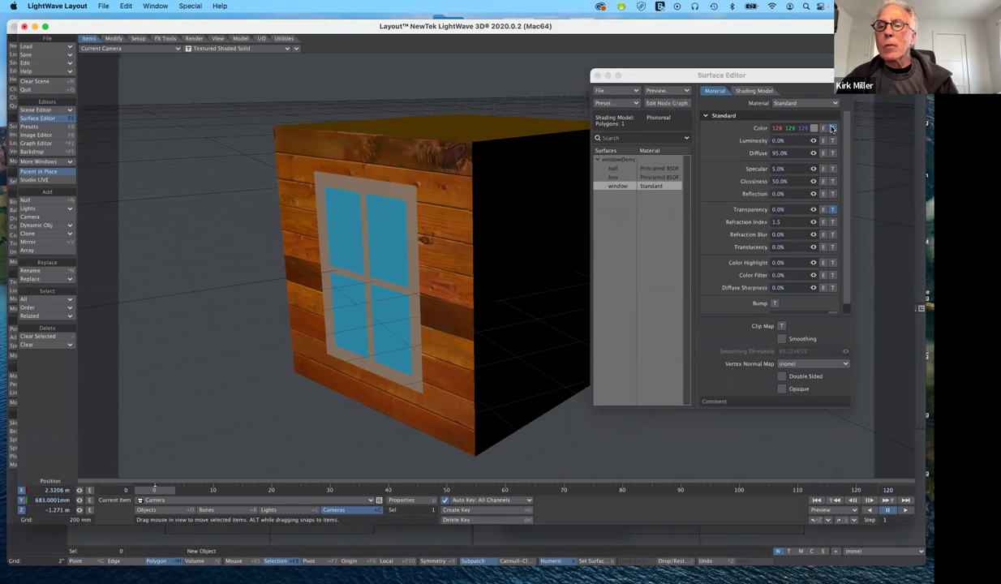
{"action": "left_click", "coordinate": [833, 129]}
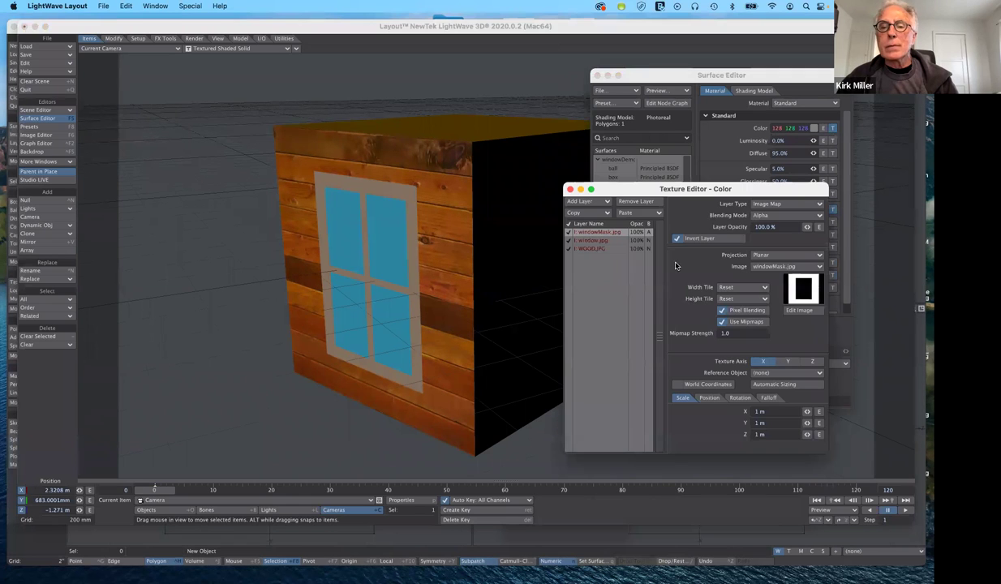
{"action": "left_click", "coordinate": [600, 241]}
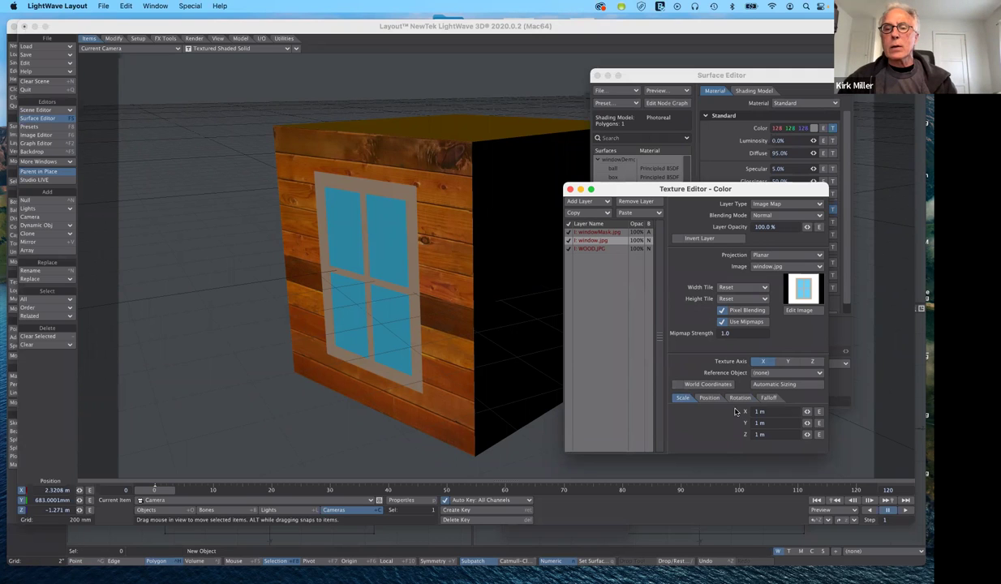
{"action": "left_click", "coordinate": [596, 213]}
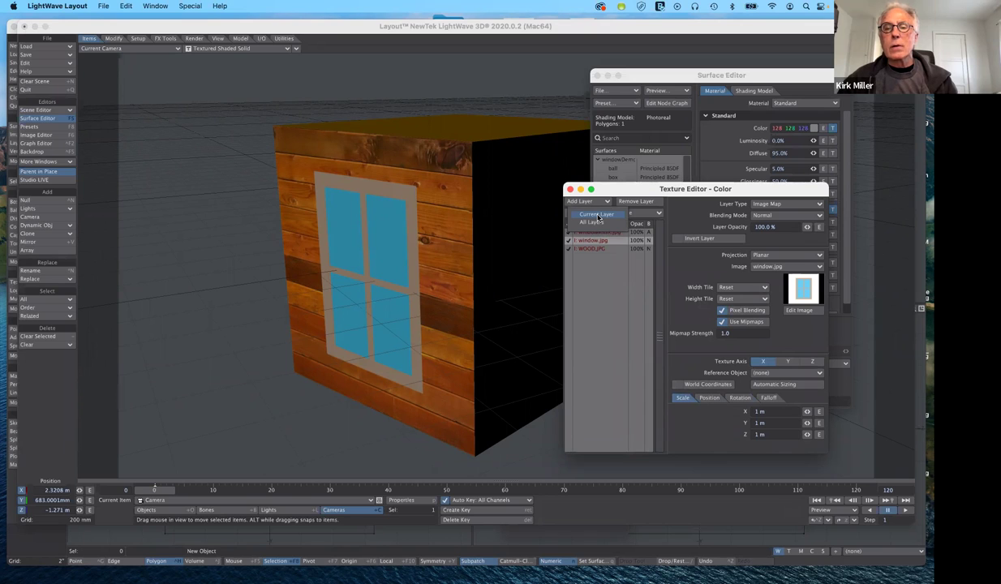
{"action": "left_click", "coordinate": [598, 215]}
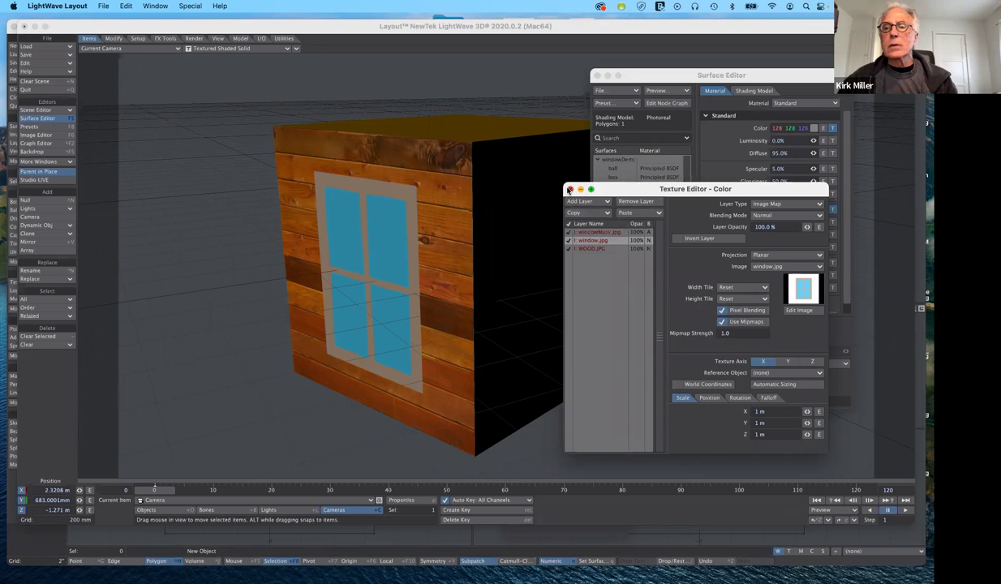
{"action": "left_click", "coordinate": [570, 189]}
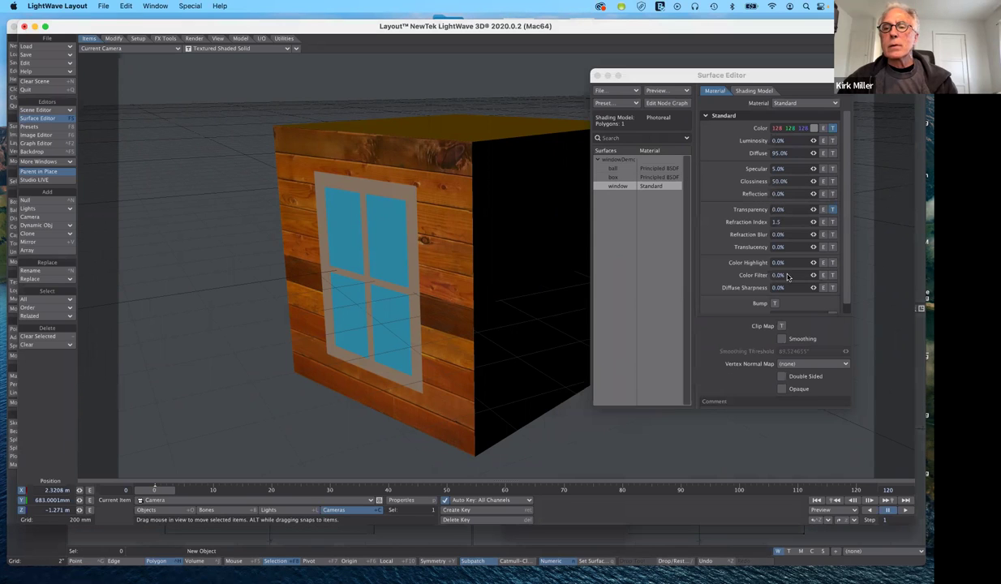
- Replace the current layer in the window surface's transparency texture with the copied window.jpg layer
{"action": "left_click", "coordinate": [832, 209]}
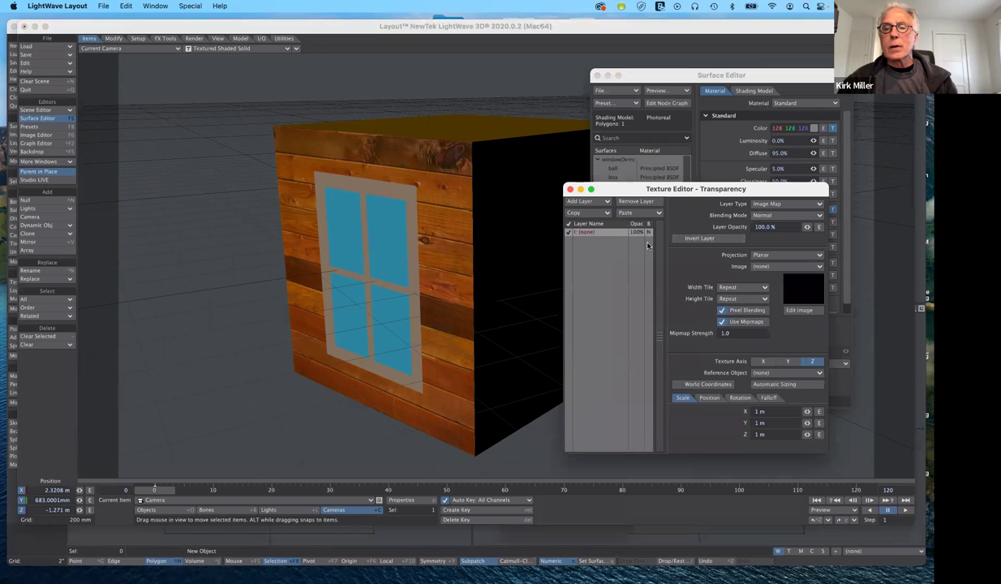
{"action": "left_click", "coordinate": [645, 214]}
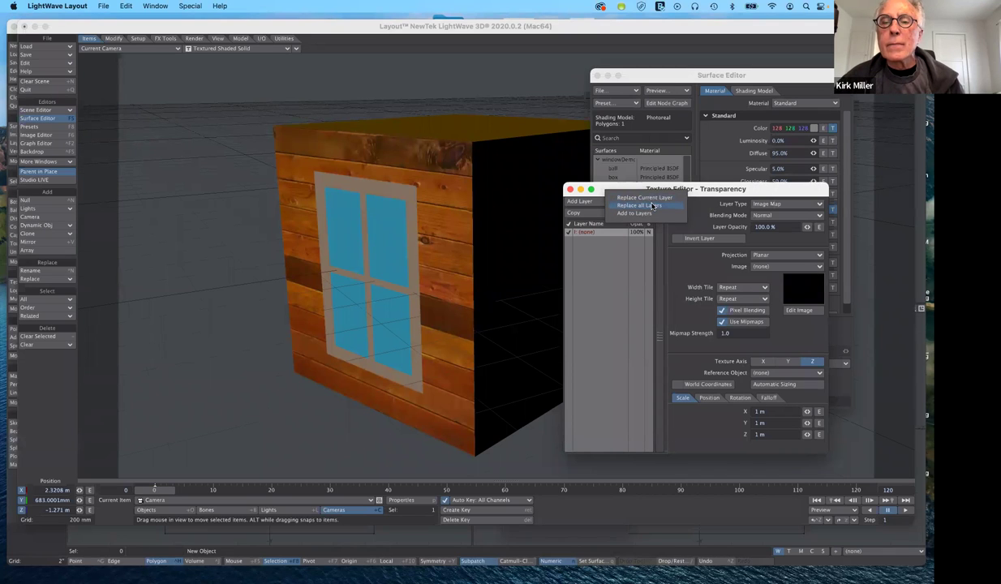
{"action": "left_click", "coordinate": [653, 199]}
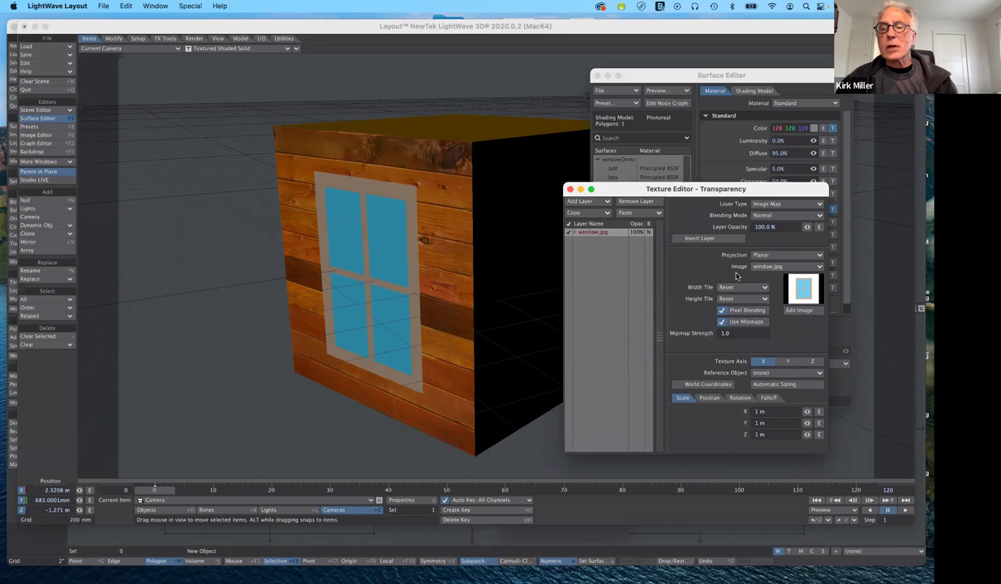
- Load windowPanesMask.jpg from the images folder as the image of the transparency texture layer
{"action": "left_click", "coordinate": [788, 267]}
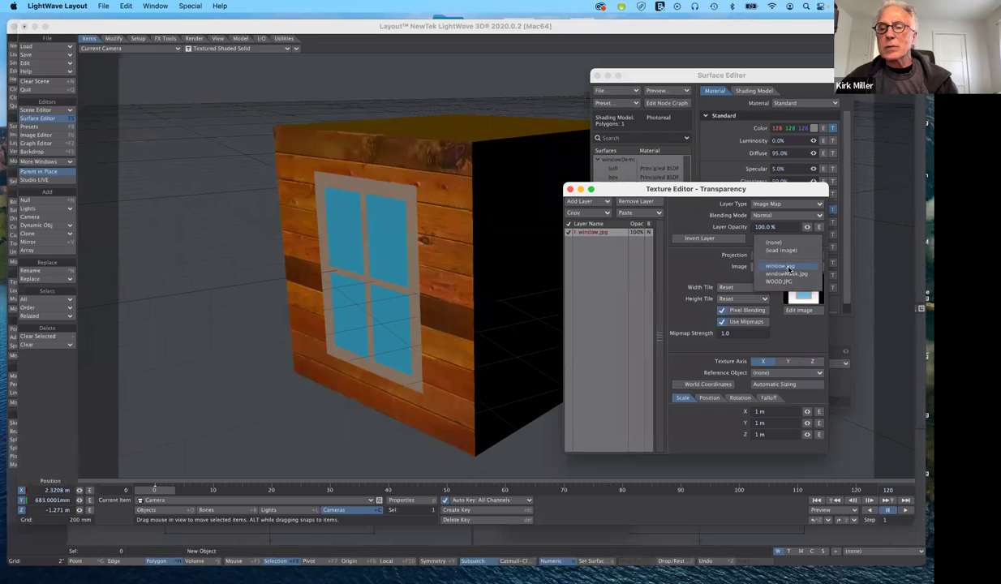
{"action": "left_click", "coordinate": [787, 253]}
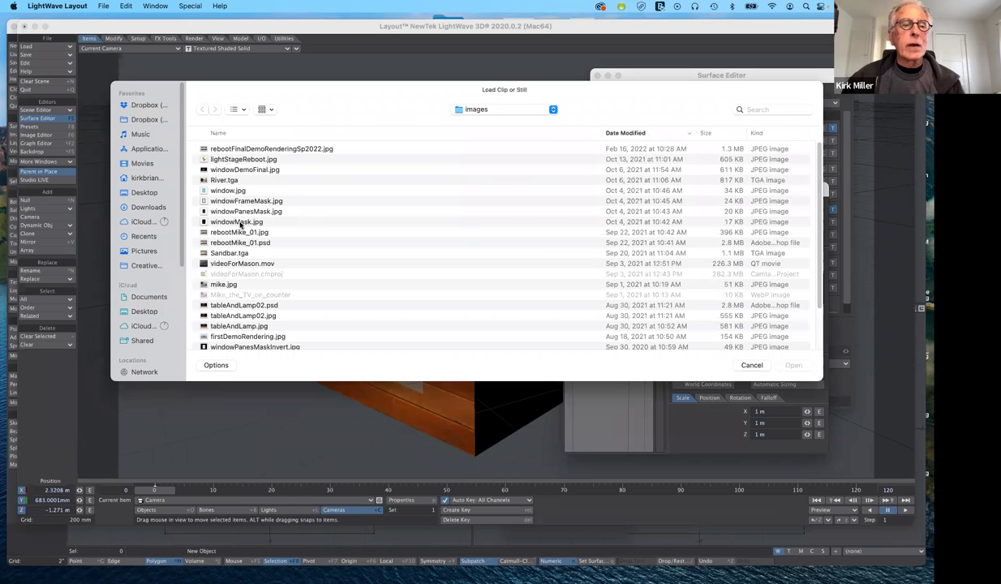
{"action": "left_click", "coordinate": [235, 210]}
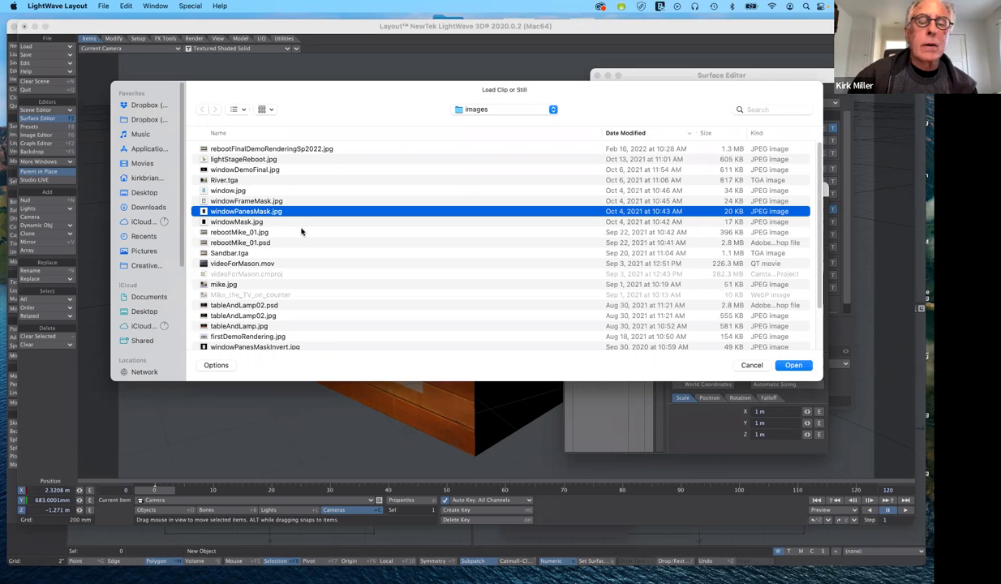
{"action": "left_click", "coordinate": [794, 365]}
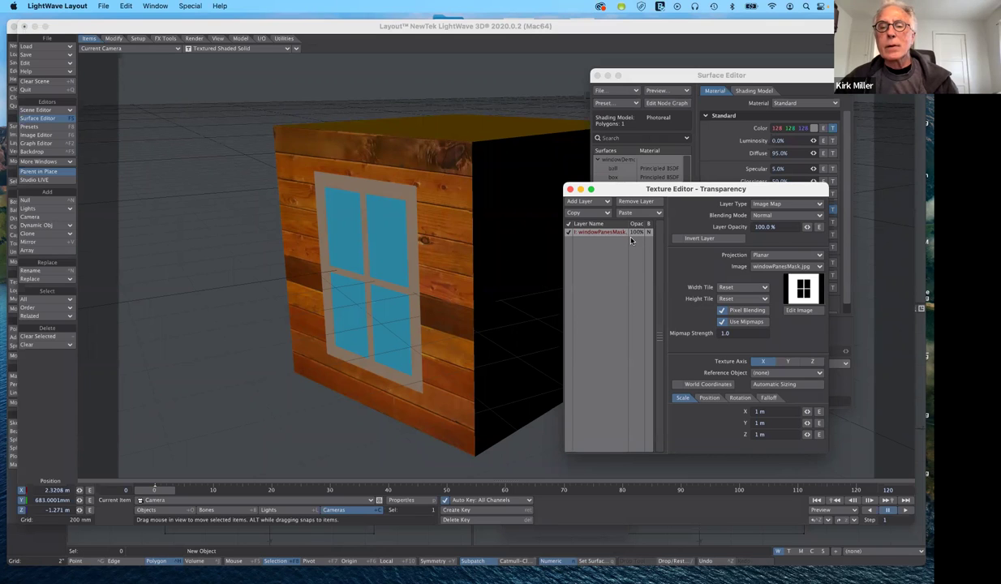
{"action": "left_click_drag", "start_coordinate": [664, 188], "coordinate": [678, 131]}
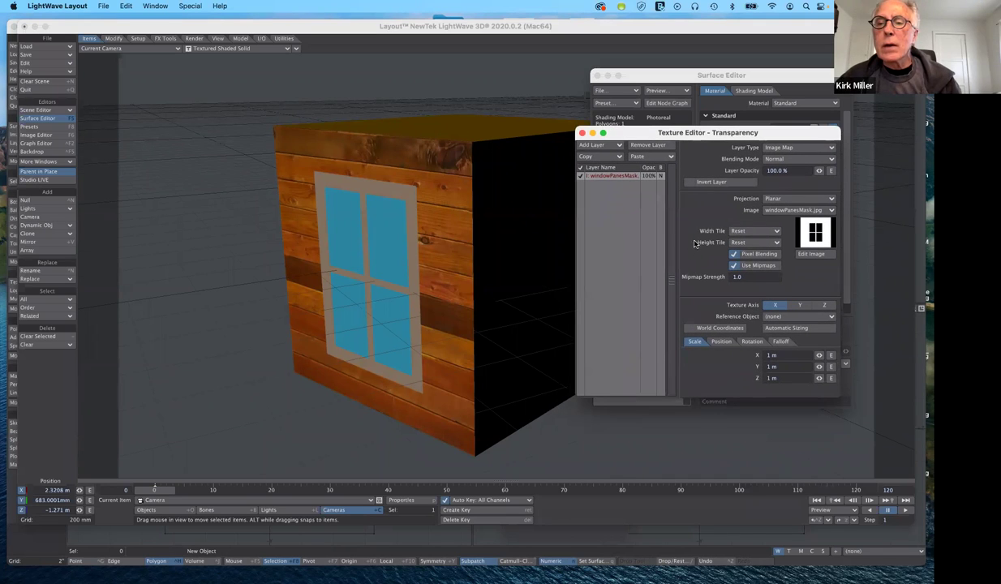
- Try layer inversion and Alpha blending on the windowPanesMask.jpg transparency layer, restoring the non-inverted state and Normal blending
{"action": "left_click", "coordinate": [690, 182]}
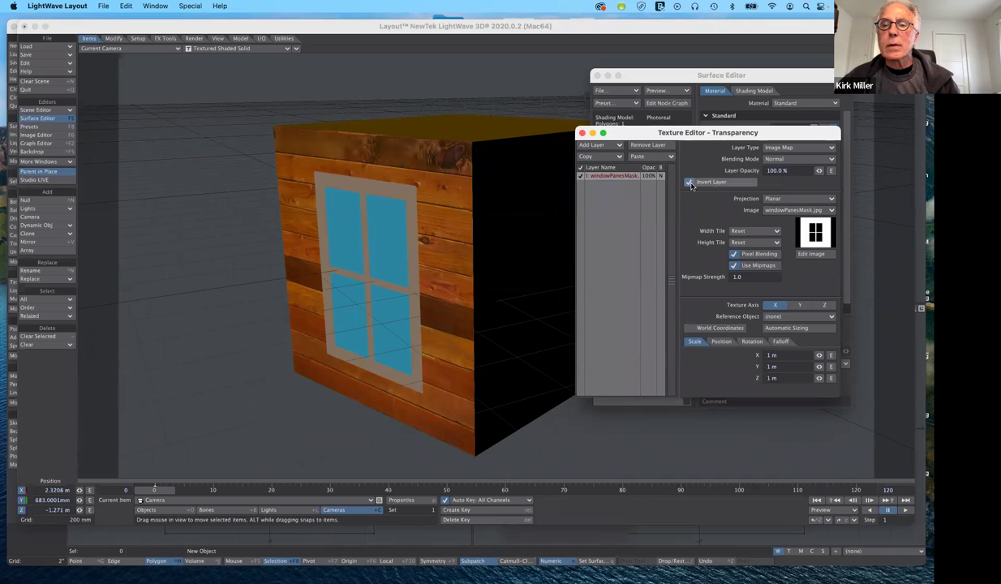
{"action": "left_click", "coordinate": [689, 183]}
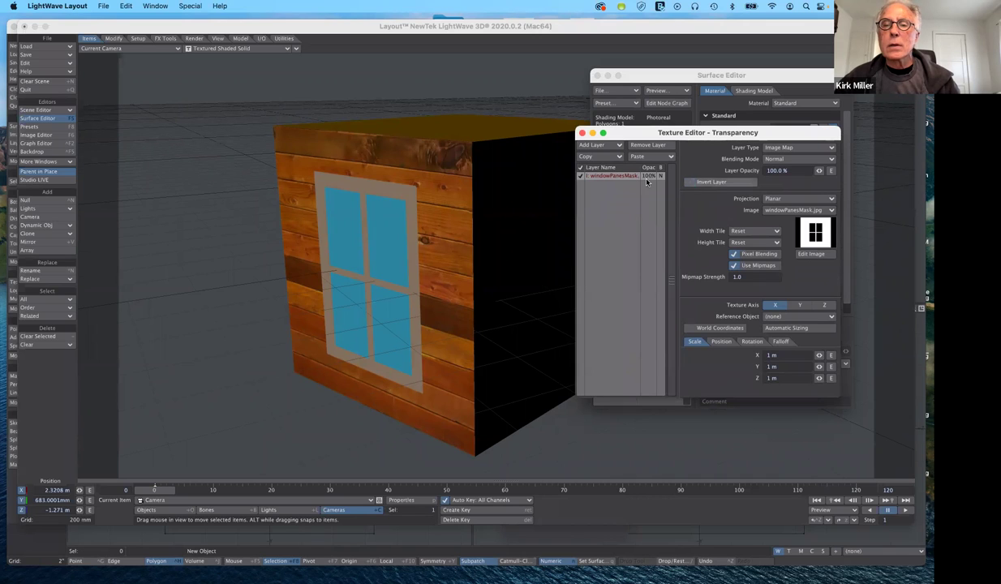
{"action": "left_click", "coordinate": [628, 177]}
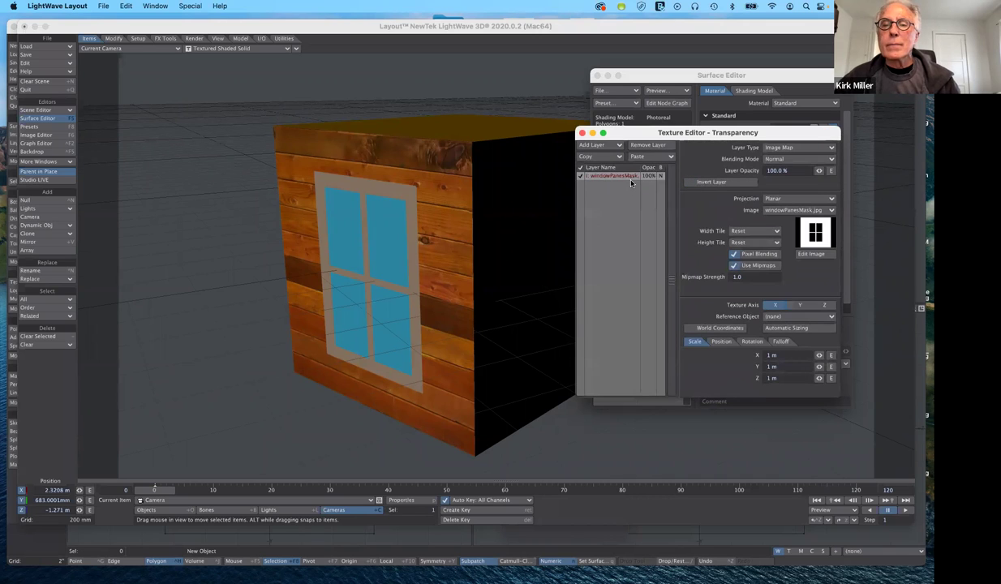
{"action": "left_click", "coordinate": [800, 158]}
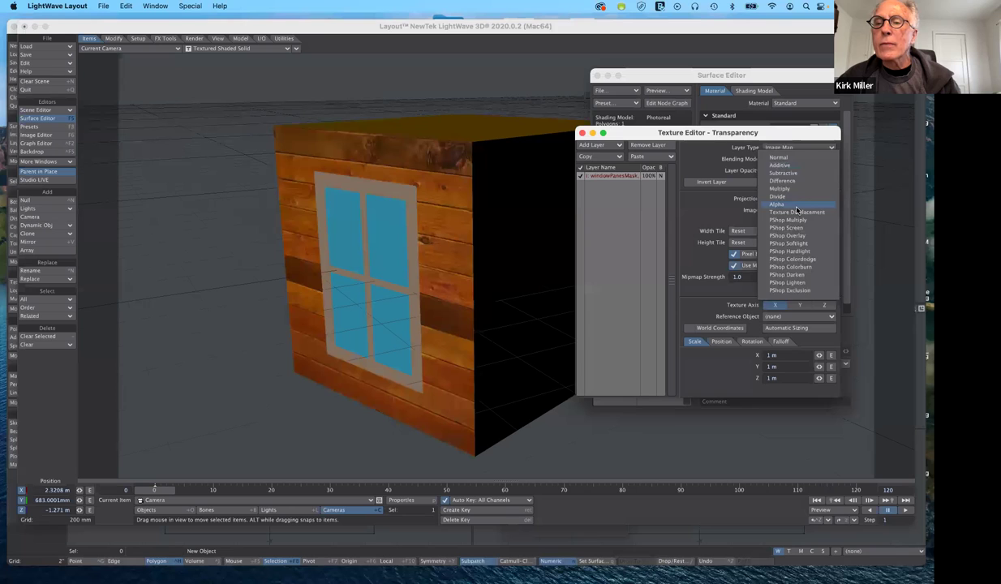
{"action": "left_click", "coordinate": [793, 204]}
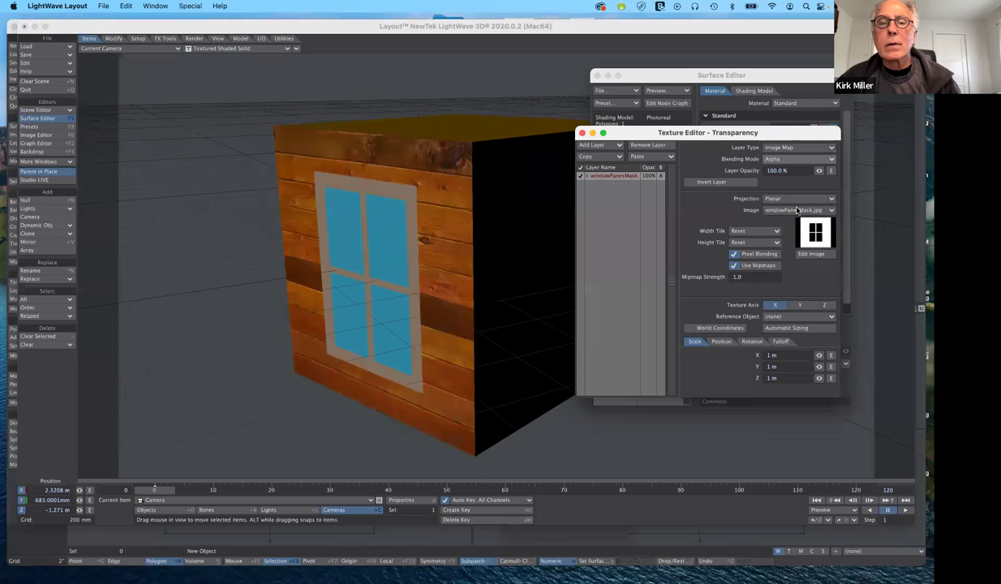
{"action": "left_click", "coordinate": [796, 159]}
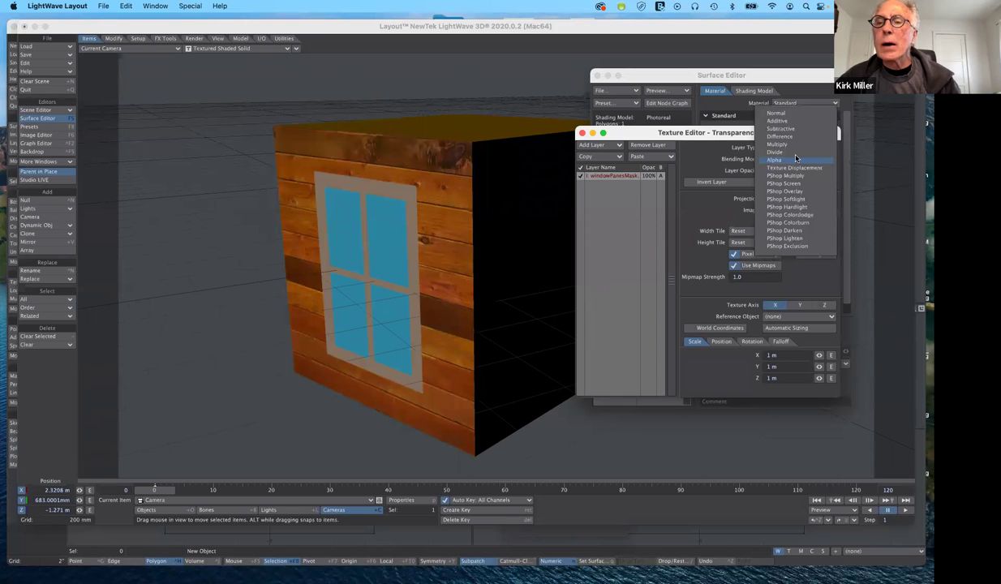
{"action": "left_click", "coordinate": [777, 112]}
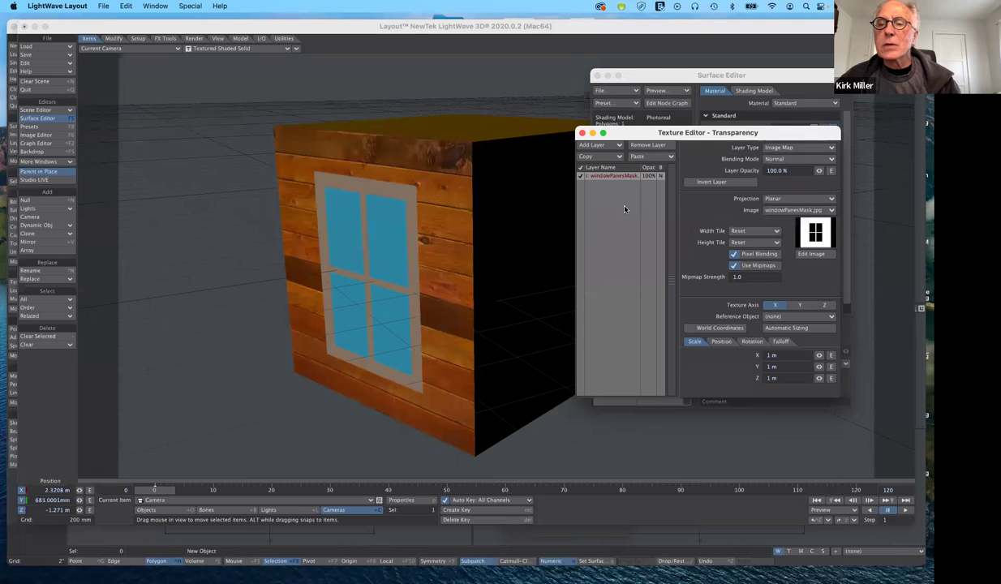
- Invert the windowPanesMask.jpg layer in the transparency texture
{"action": "left_click_drag", "start_coordinate": [724, 176], "coordinate": [646, 216]}
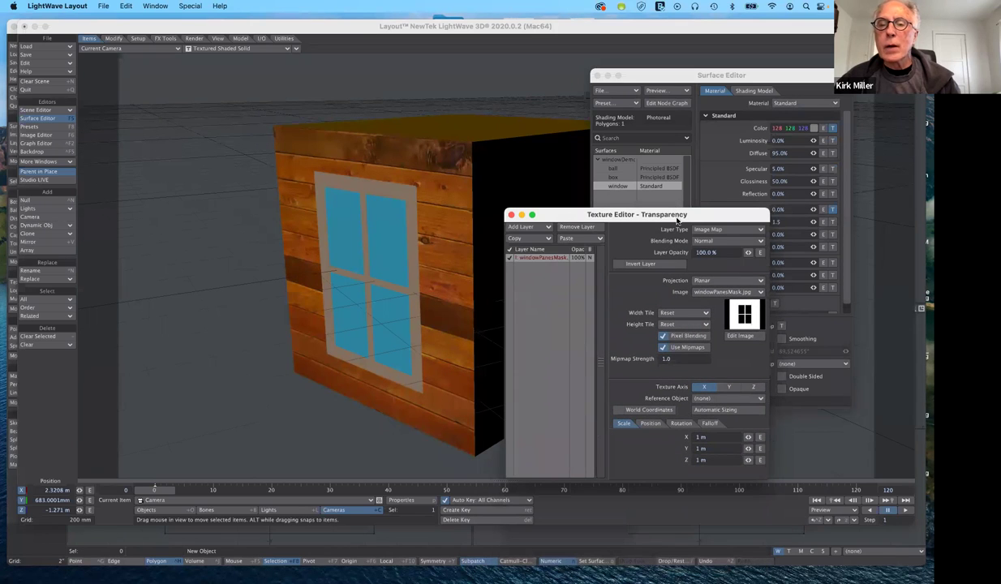
{"action": "left_click_drag", "start_coordinate": [654, 212], "coordinate": [715, 155]}
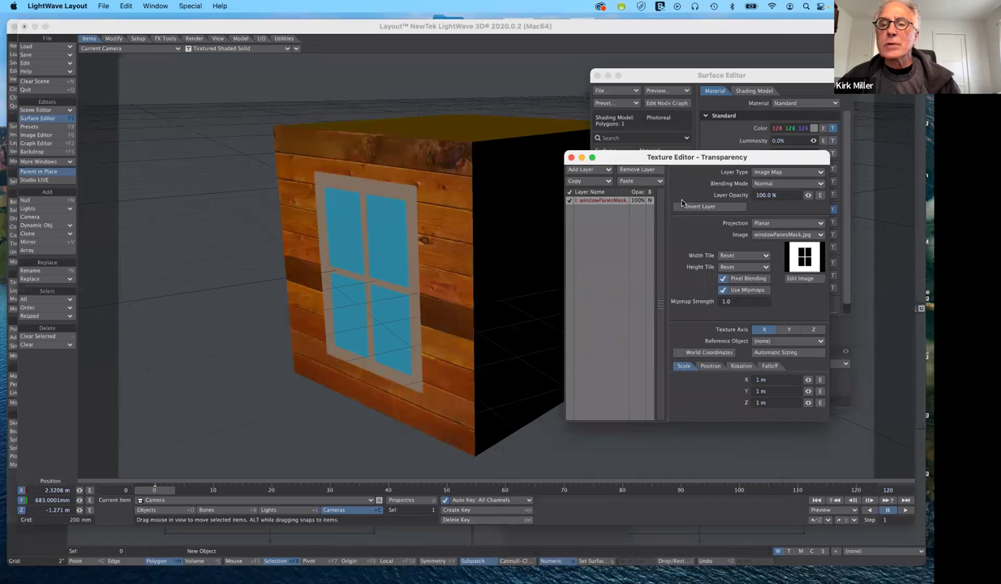
{"action": "left_click", "coordinate": [679, 208]}
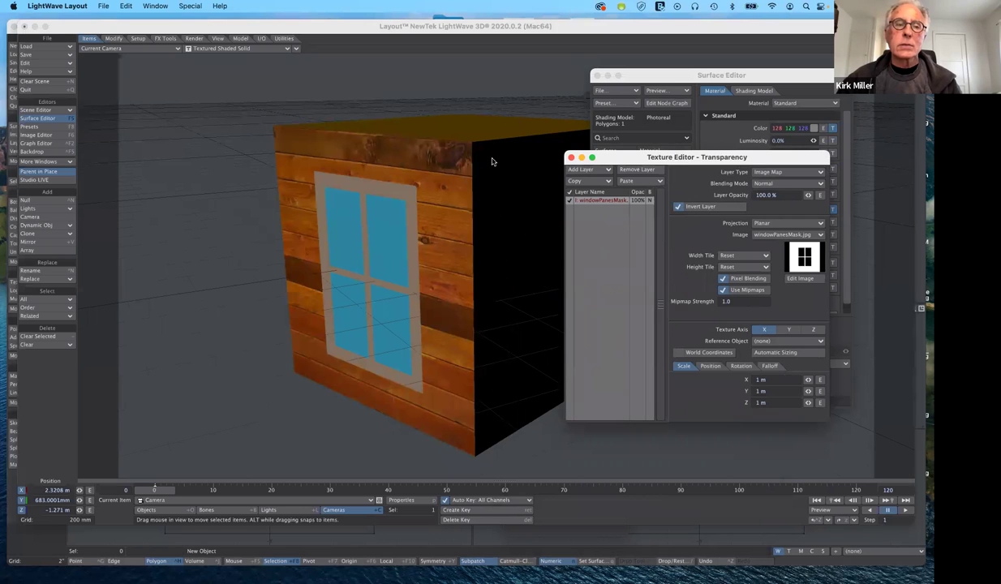
- Switch the camera viewport's display mode to VPR
{"action": "left_click", "coordinate": [227, 48]}
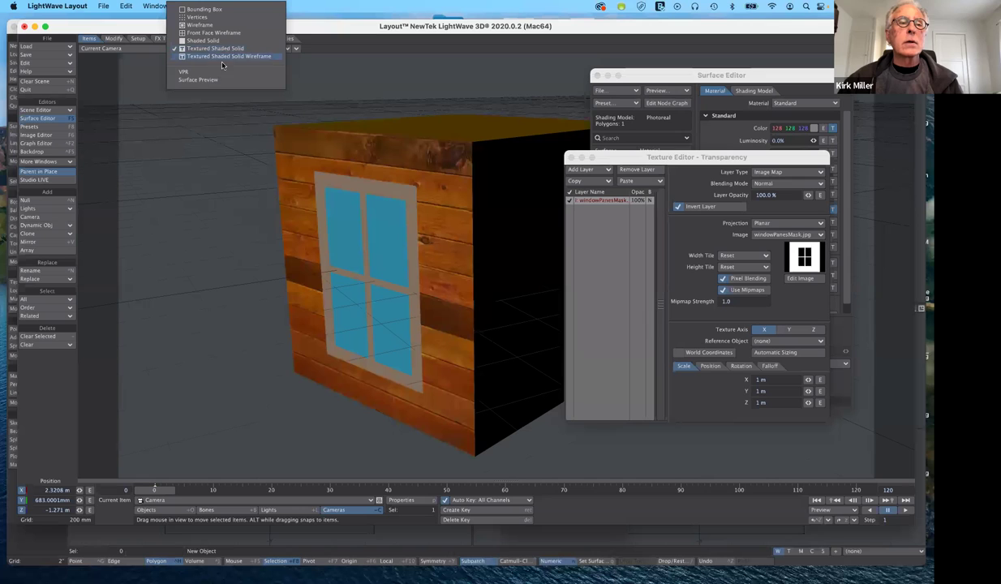
{"action": "left_click", "coordinate": [219, 75]}
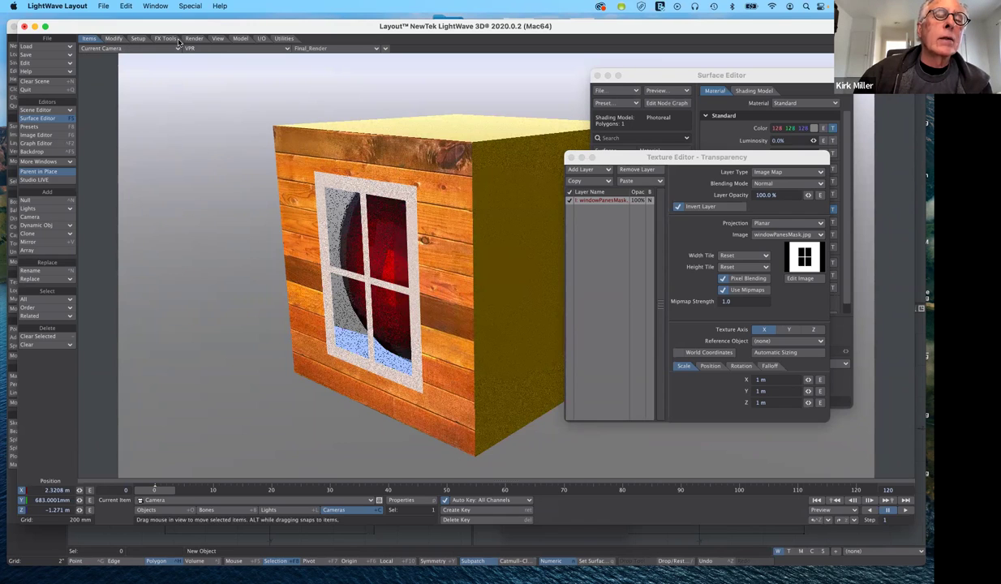
- Enable Use Background Color in the compositing effects with the background color 000 000 000
{"action": "key", "text": "F5"}
{"action": "left_click", "coordinate": [46, 154]}
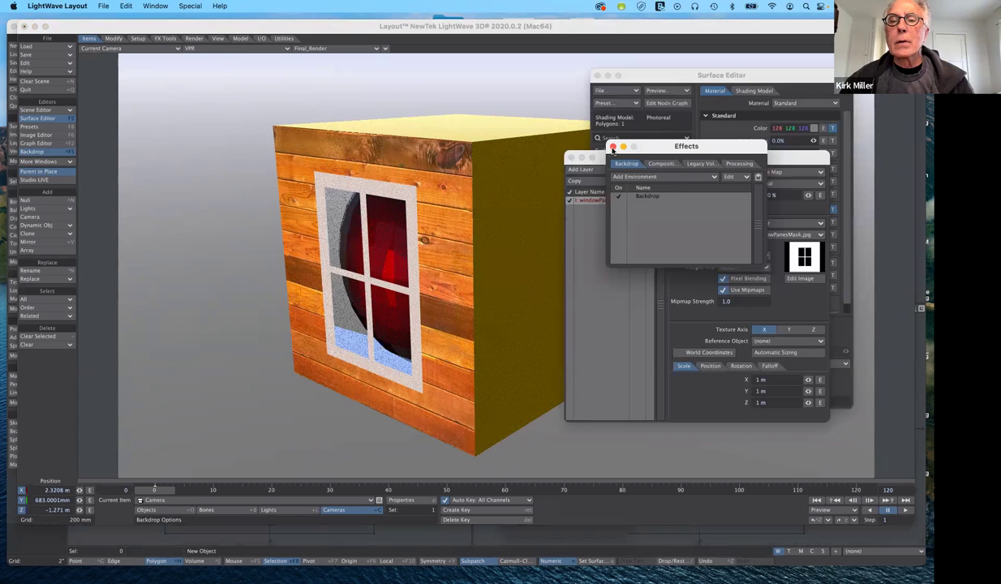
{"action": "left_click_drag", "start_coordinate": [675, 153], "coordinate": [160, 84]}
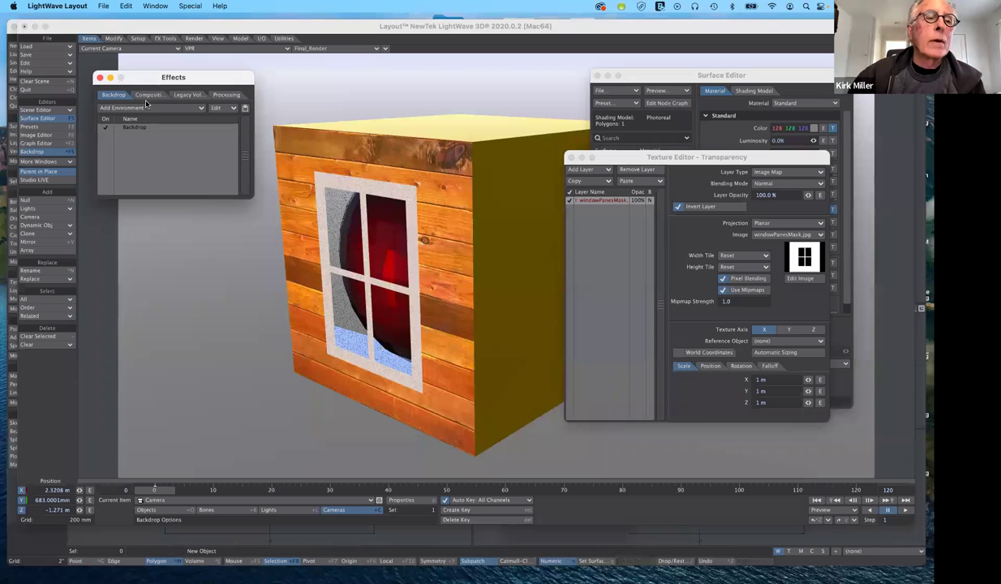
{"action": "left_click", "coordinate": [152, 95]}
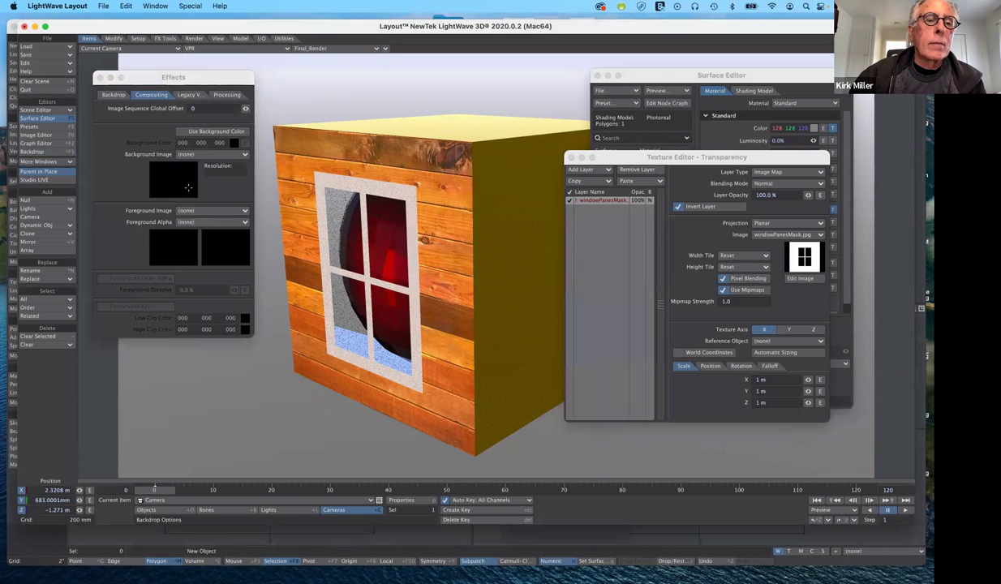
{"action": "left_click", "coordinate": [179, 131]}
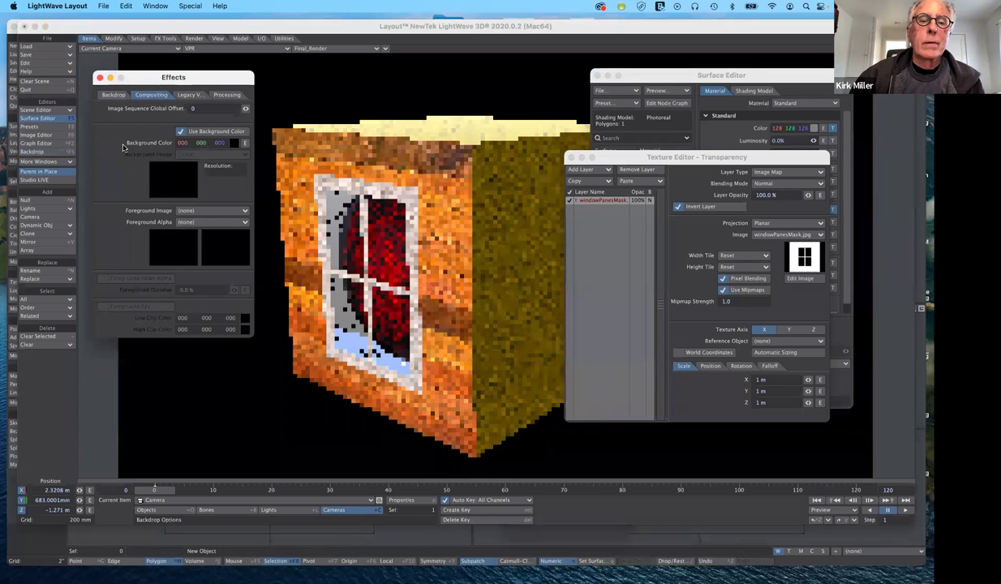
{"action": "left_click", "coordinate": [99, 78]}
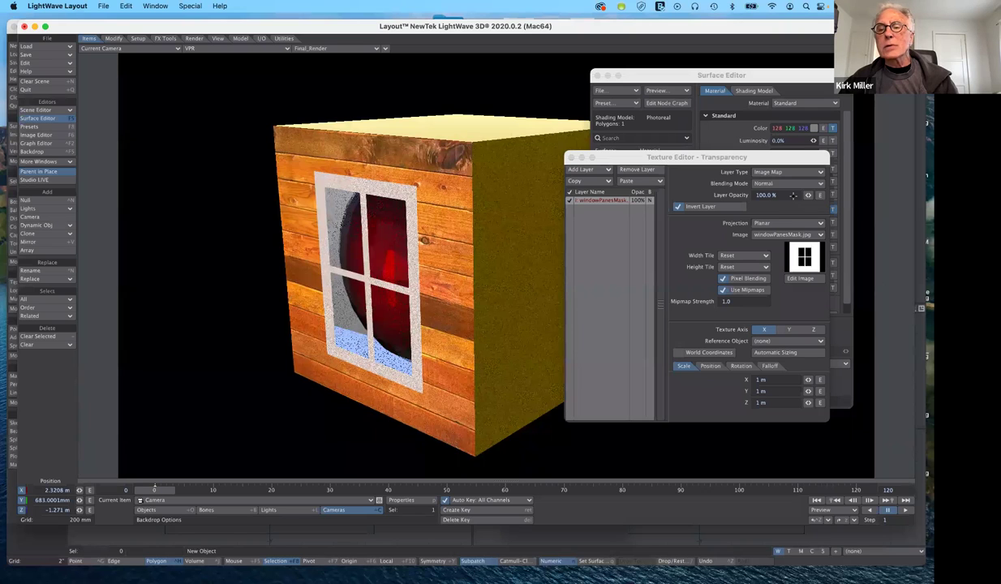
- Set the windowPanesMask.jpg transparency layer's opacity to 90%
{"action": "left_click", "coordinate": [750, 194]}
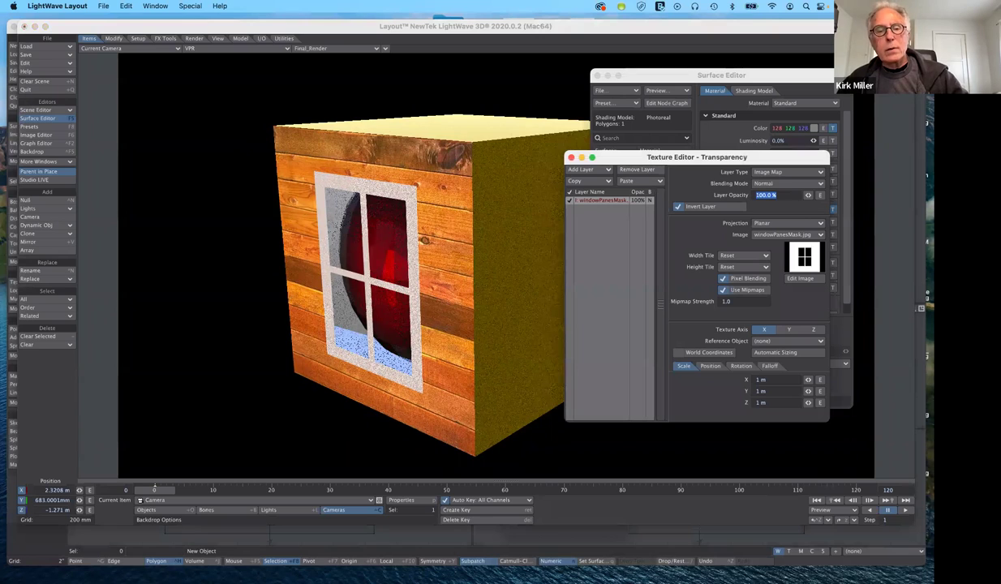
{"action": "type", "text": "90"}
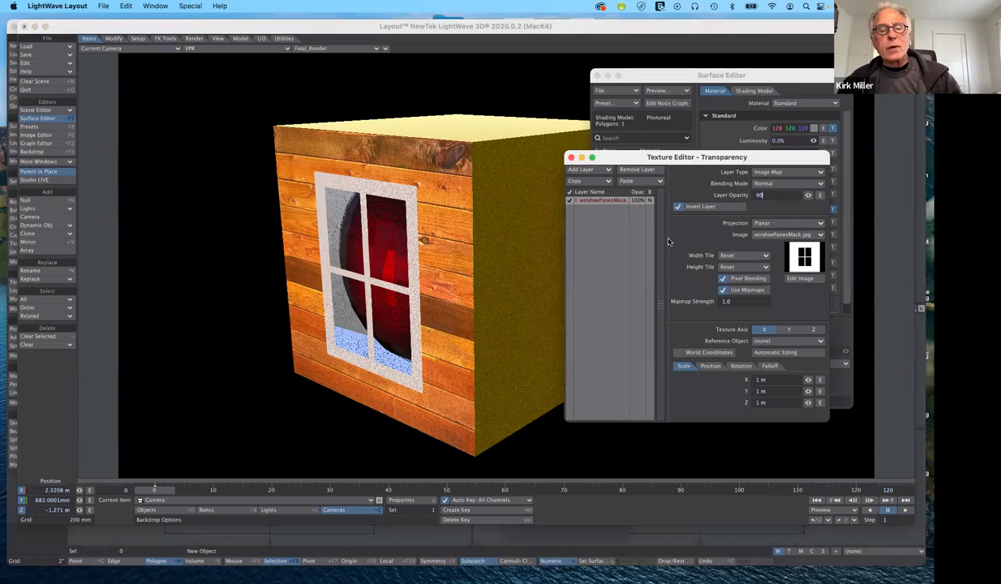
{"action": "key", "text": "Return"}
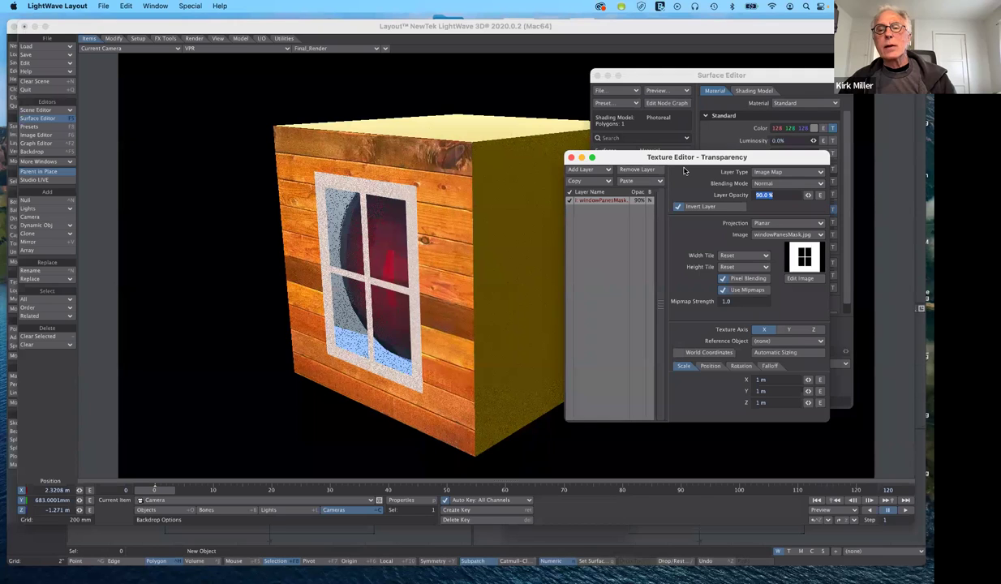
- Change the box surface's material from Principled BSDF to Standard
{"action": "mouse_move", "coordinate": [729, 158]}
{"action": "left_mouse_down"}
{"action": "mouse_move", "coordinate": [678, 169]}
{"action": "mouse_move", "coordinate": [727, 171]}
{"action": "left_mouse_up"}
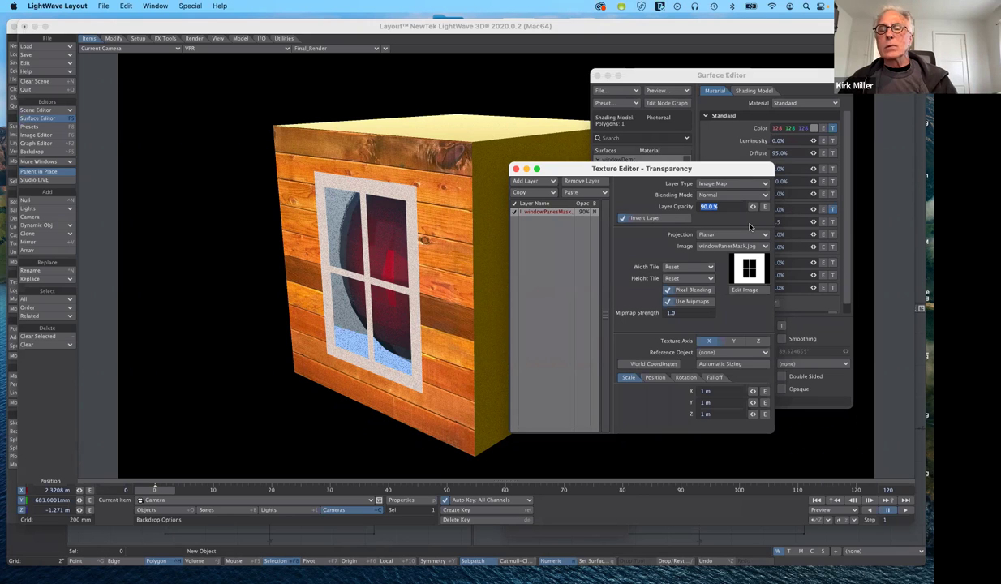
{"action": "left_click_drag", "start_coordinate": [727, 169], "coordinate": [732, 234]}
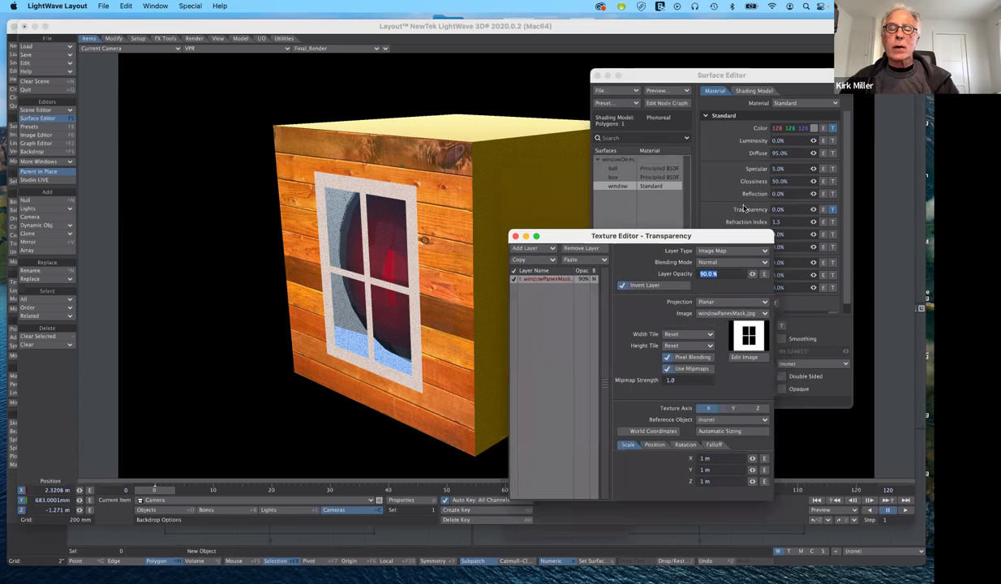
{"action": "left_click", "coordinate": [647, 178]}
{"action": "left_click", "coordinate": [623, 177]}
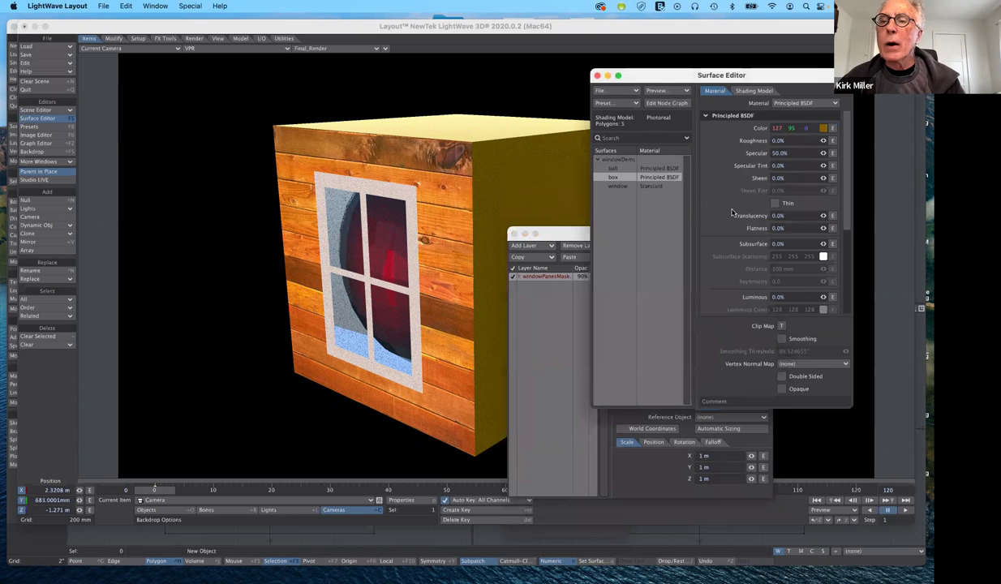
{"action": "left_click", "coordinate": [786, 105]}
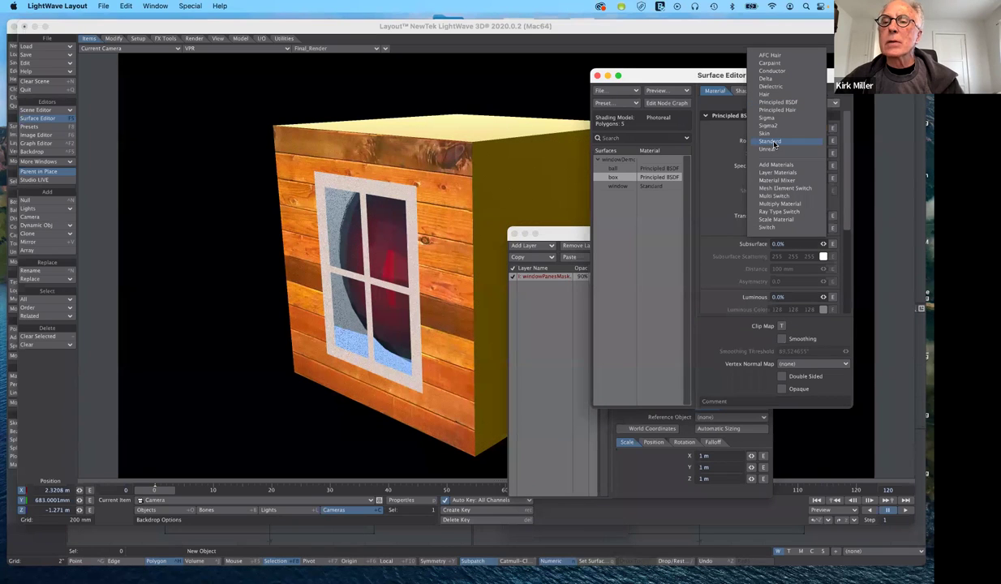
{"action": "key", "text": "Escape"}
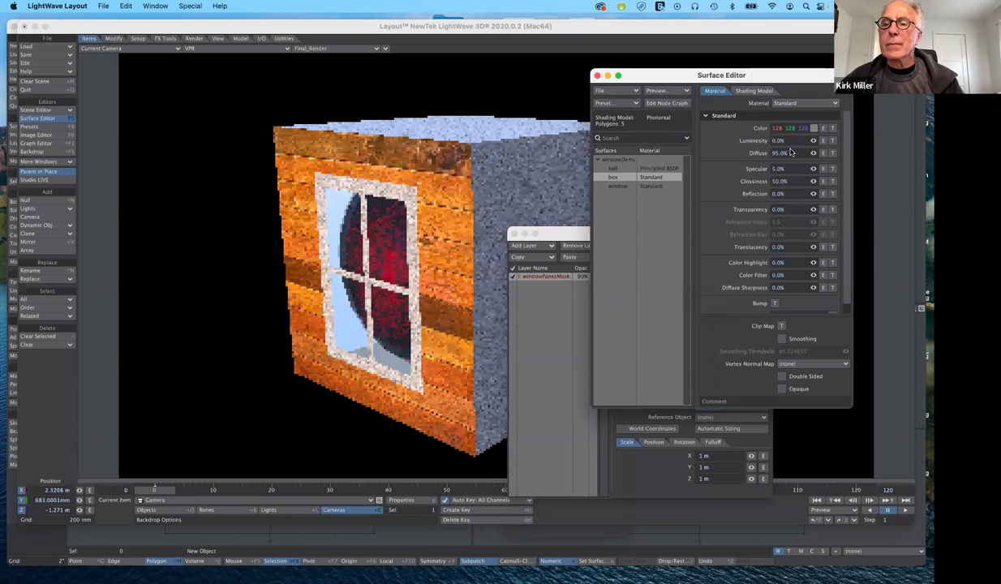
- Add a color texture to the box surface using the WOOD.JPG image with Cubic projection, and close the texture editor
{"action": "left_click", "coordinate": [832, 128]}
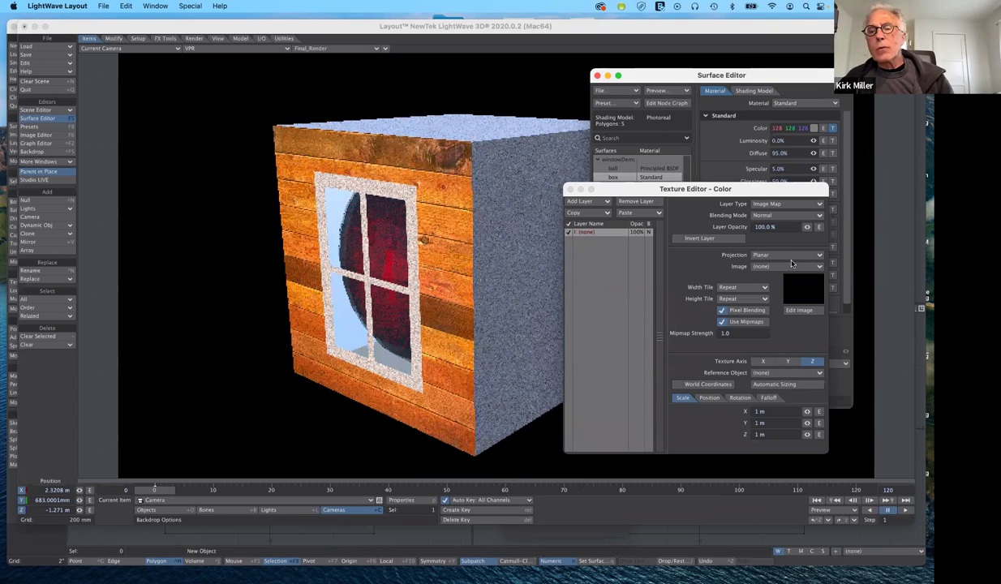
{"action": "left_click", "coordinate": [792, 261]}
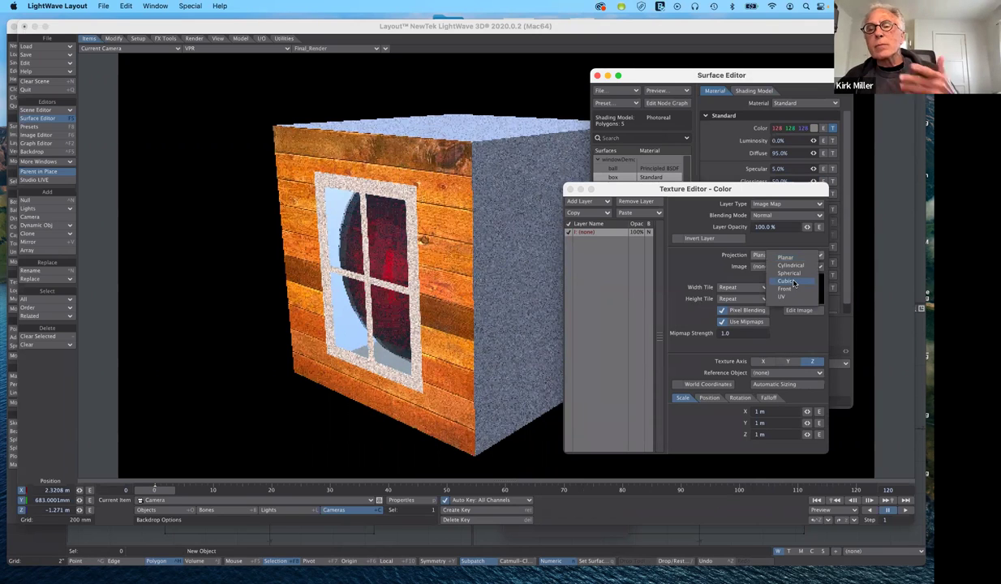
{"action": "left_click", "coordinate": [793, 281]}
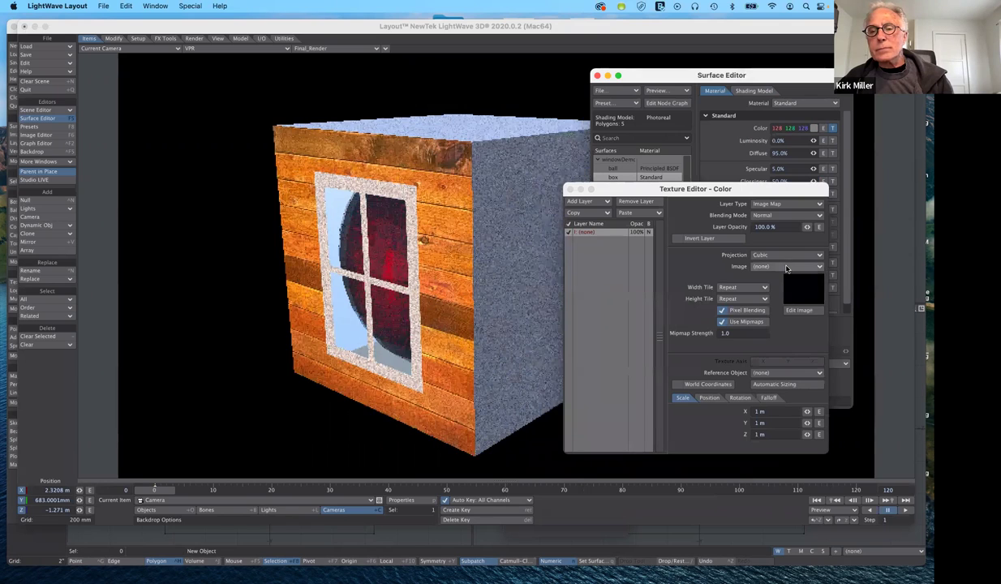
{"action": "left_click", "coordinate": [787, 268]}
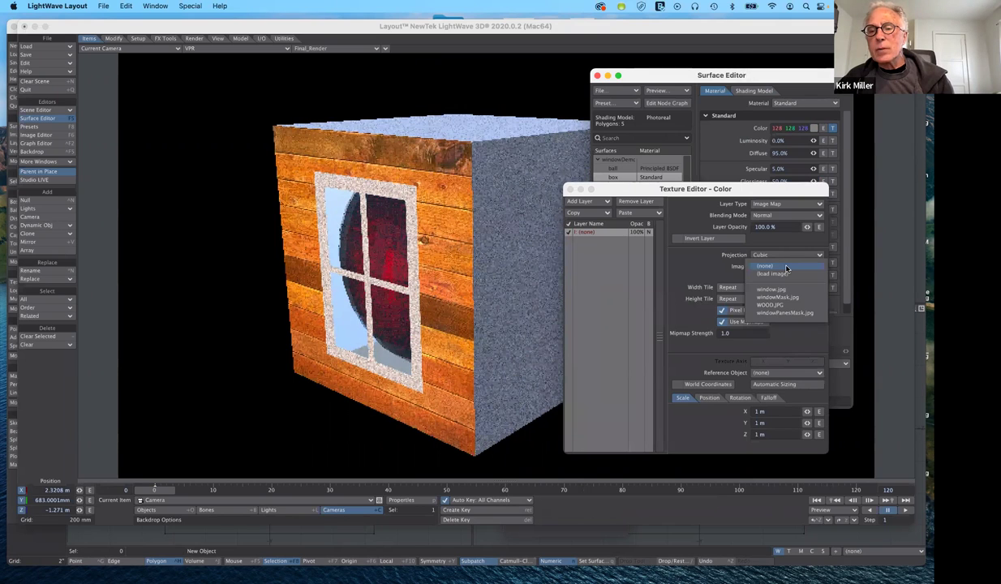
{"action": "left_click", "coordinate": [777, 307]}
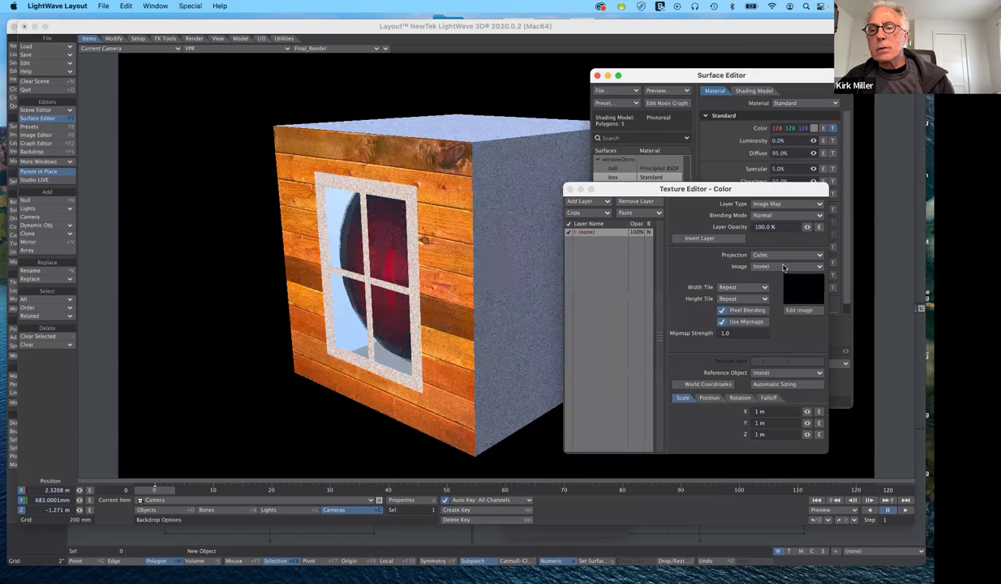
{"action": "left_click", "coordinate": [767, 267]}
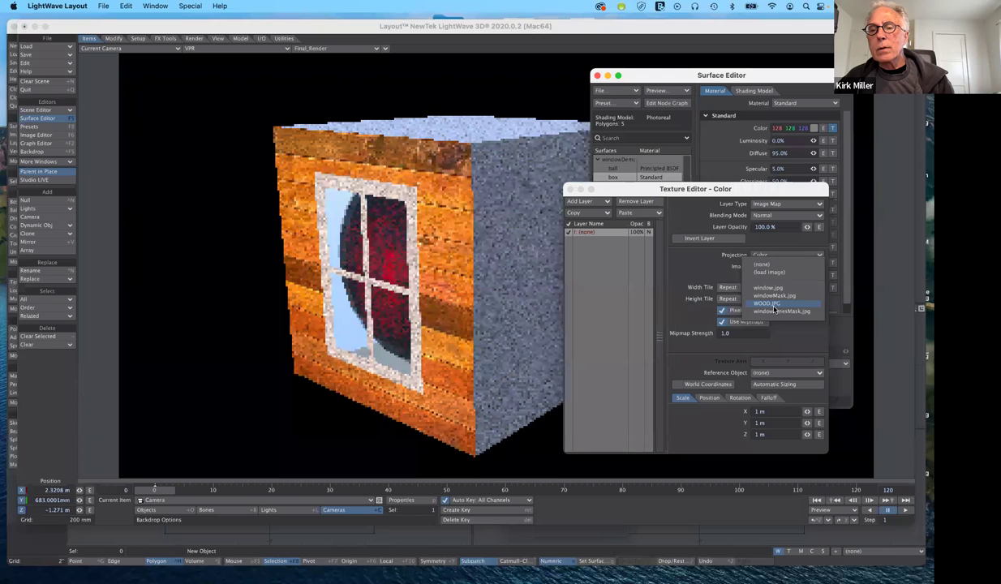
{"action": "left_click", "coordinate": [773, 306]}
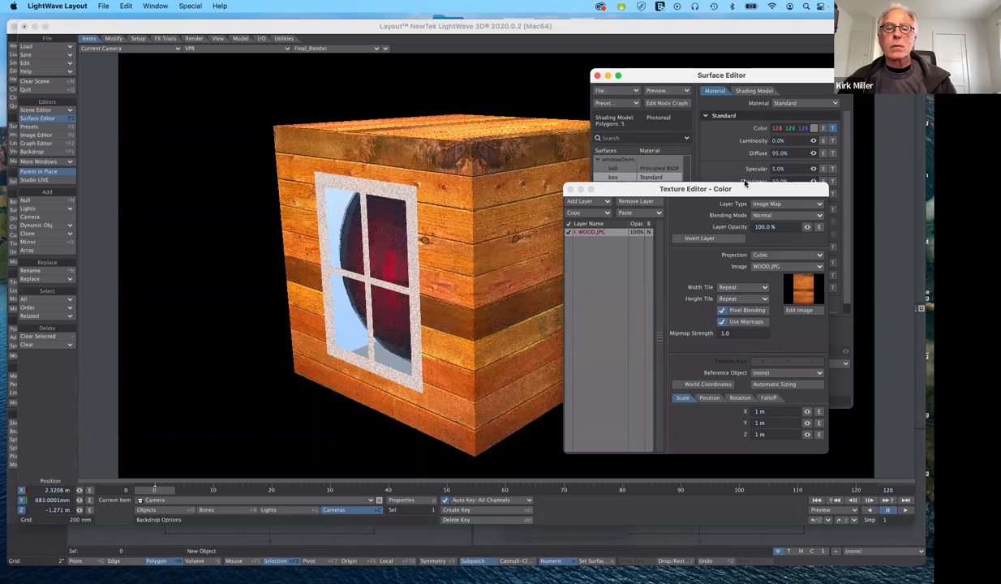
{"action": "left_click_drag", "start_coordinate": [745, 186], "coordinate": [699, 183]}
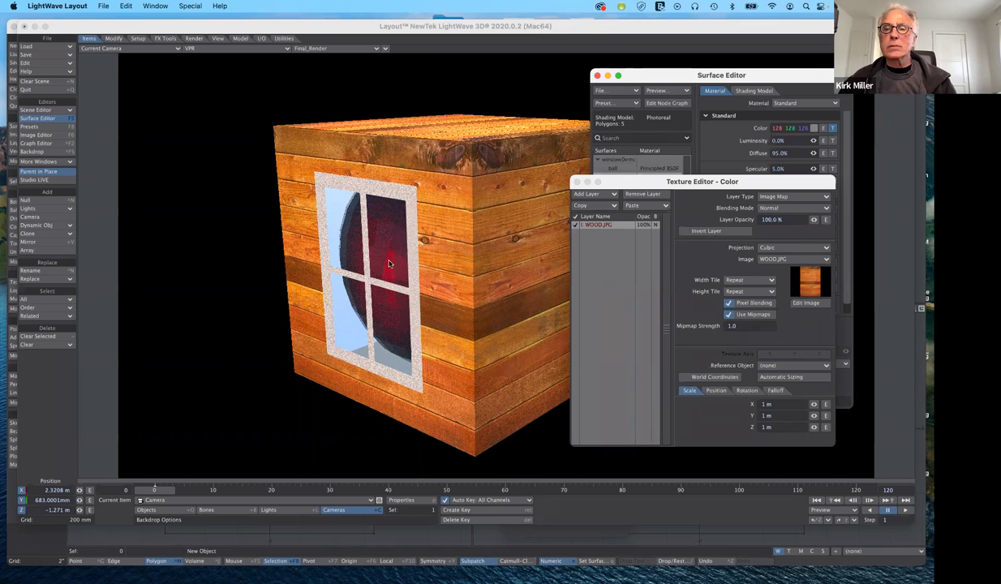
{"action": "left_click", "coordinate": [579, 183]}
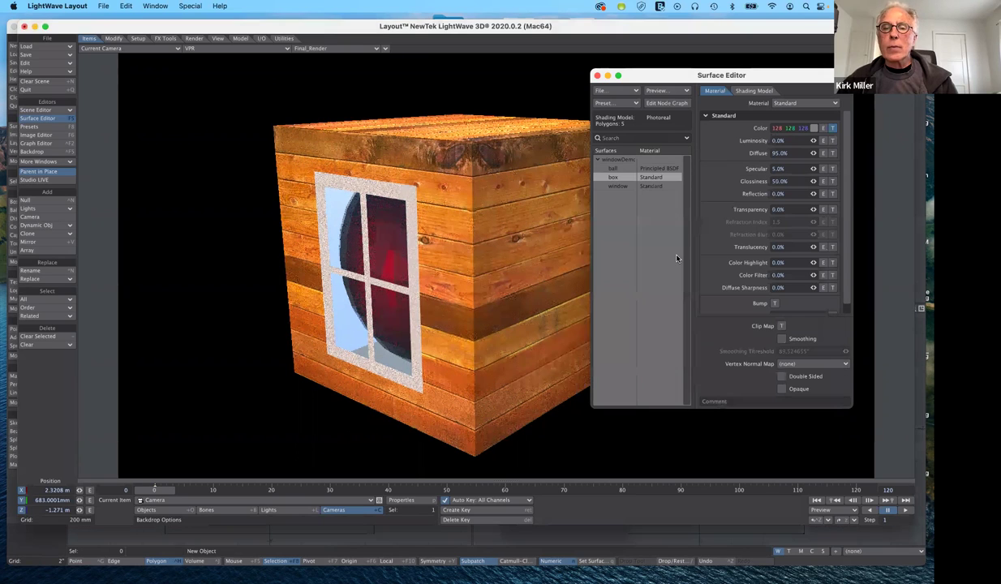
- Open the window surface's reflection texture and set the image map layer's width and height tiling to Reset
{"action": "left_click", "coordinate": [617, 186]}
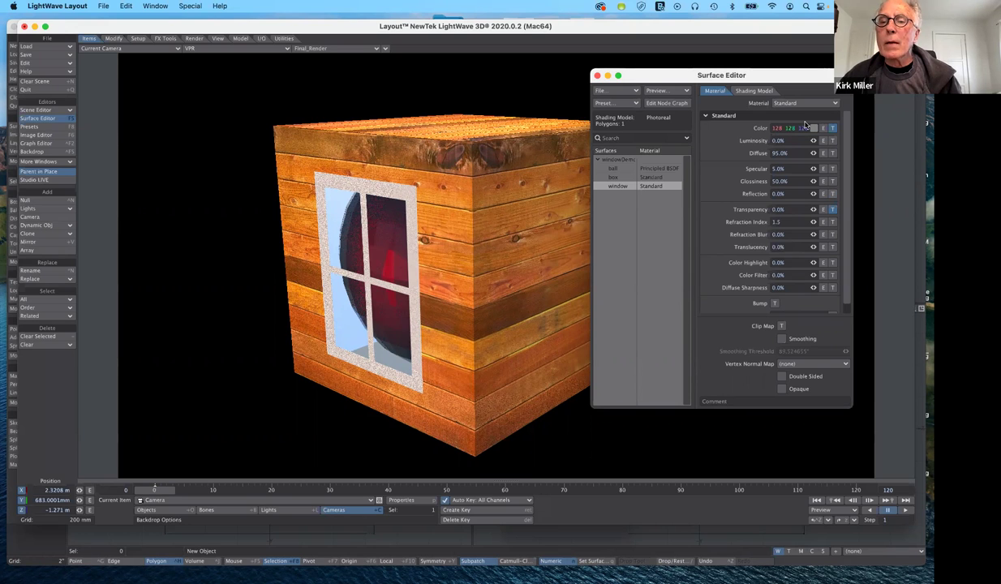
{"action": "left_click_drag", "start_coordinate": [714, 182], "coordinate": [725, 122]}
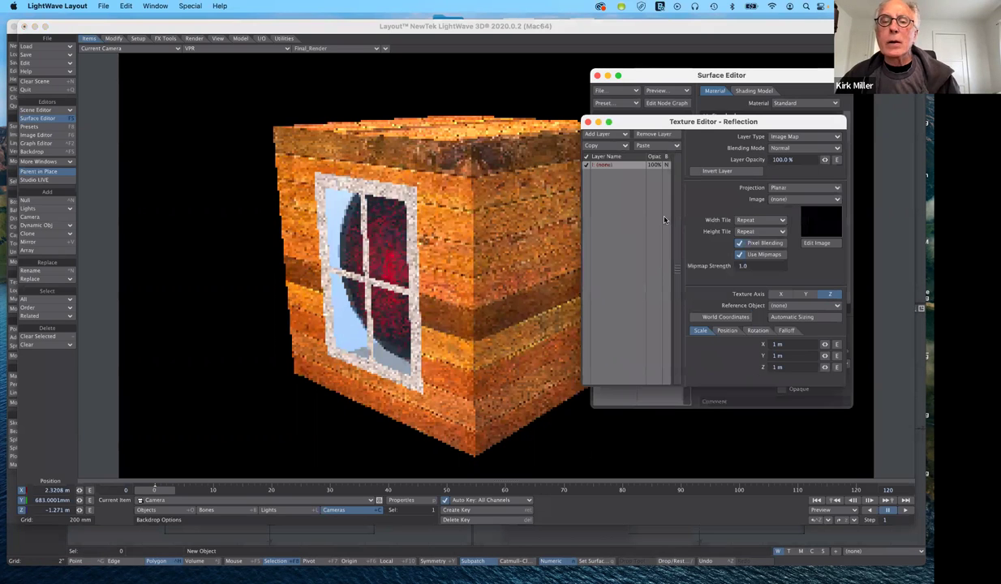
{"action": "left_click", "coordinate": [771, 221]}
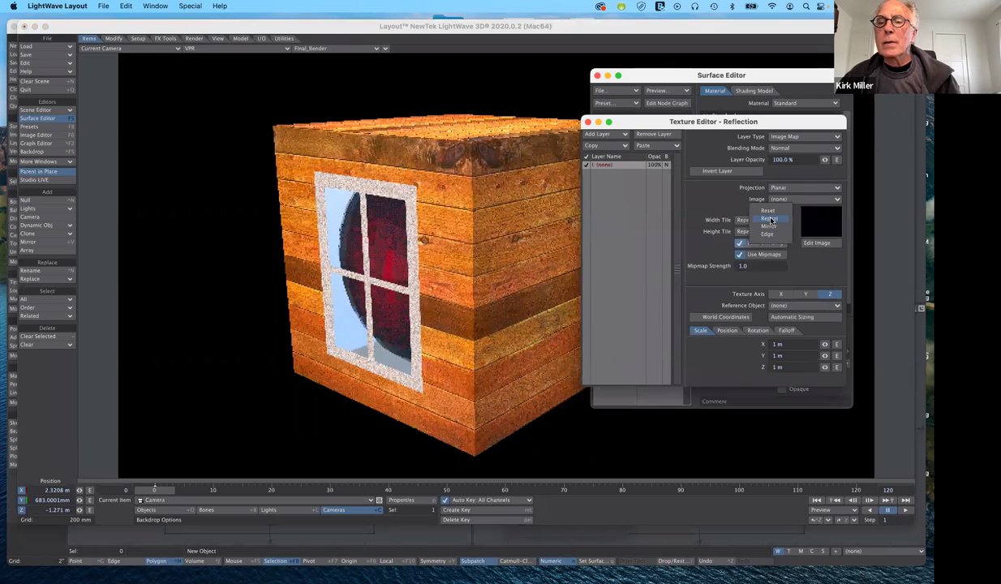
{"action": "left_click", "coordinate": [768, 210]}
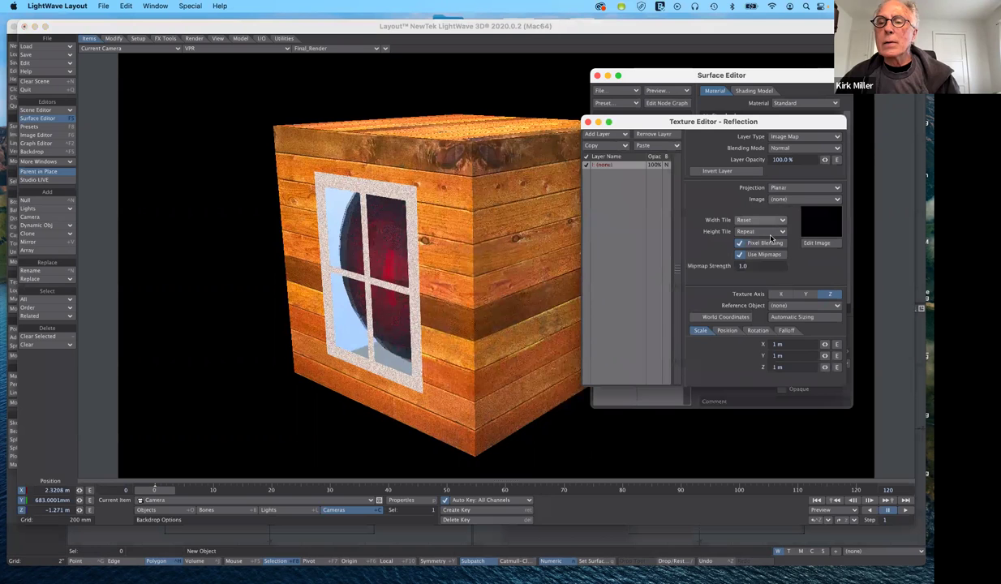
{"action": "left_click", "coordinate": [771, 233]}
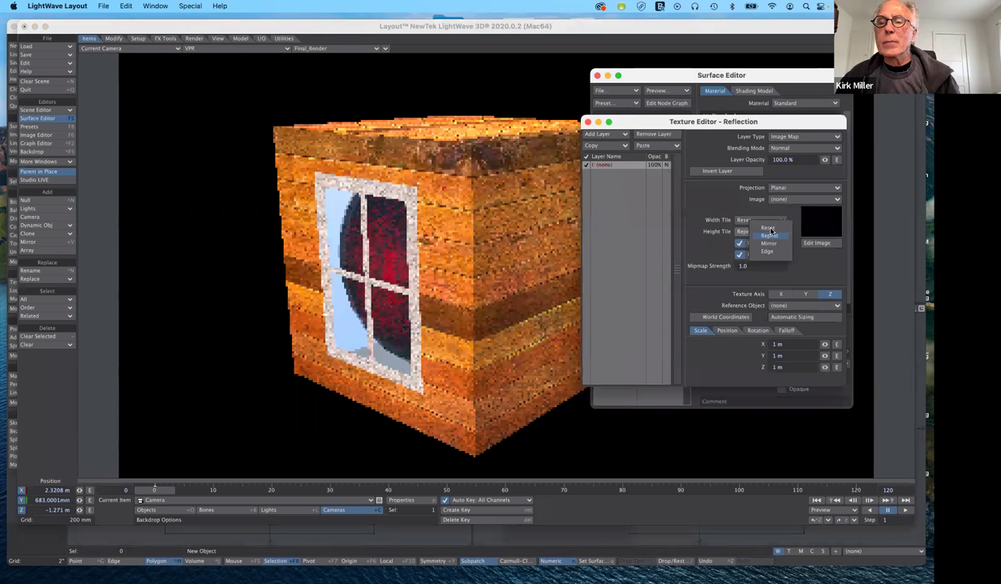
{"action": "left_click", "coordinate": [769, 228]}
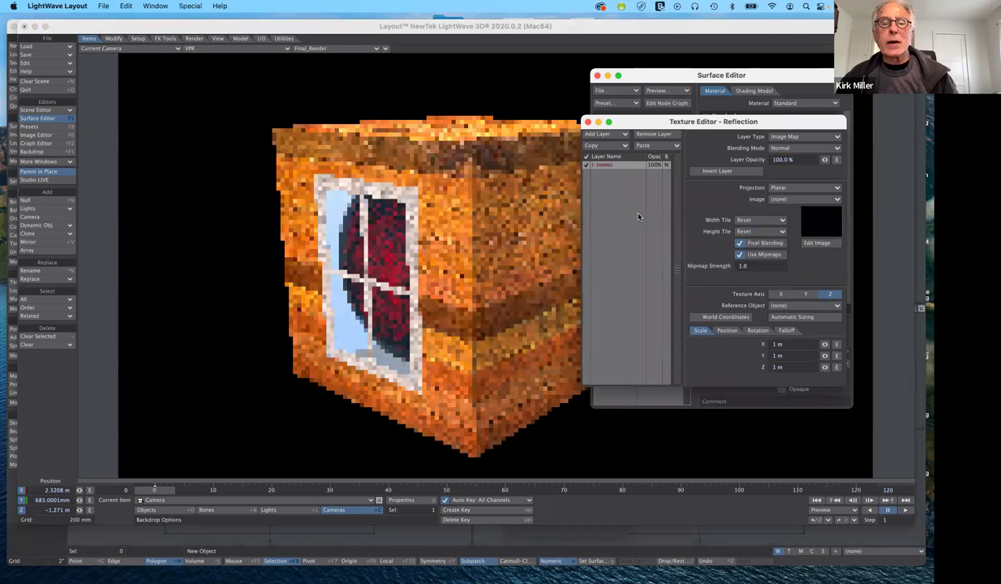
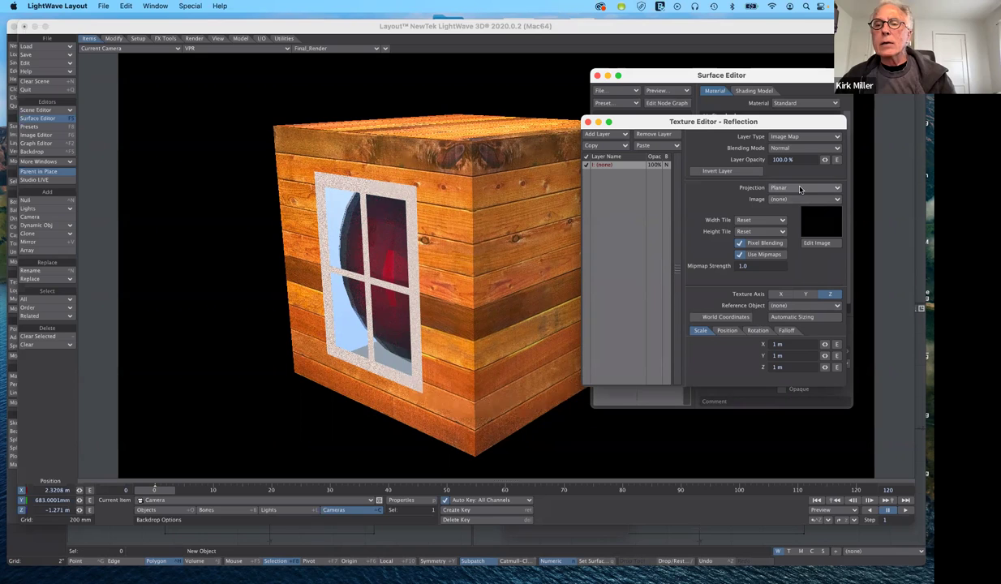
- Try the Procedural Texture layer type on the window's reflection layer, and return it to Image Map
{"action": "left_click", "coordinate": [805, 138]}
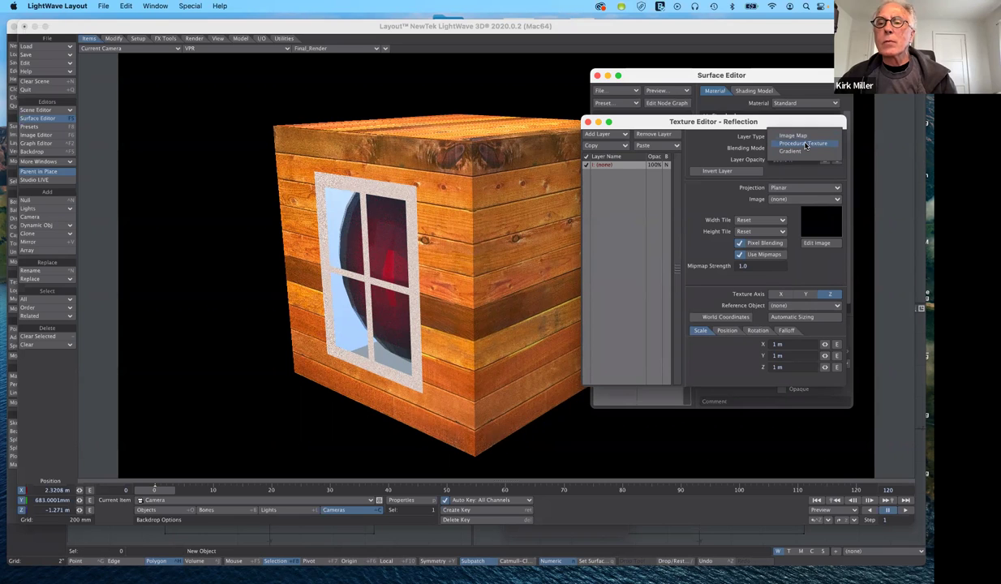
{"action": "left_click", "coordinate": [806, 144]}
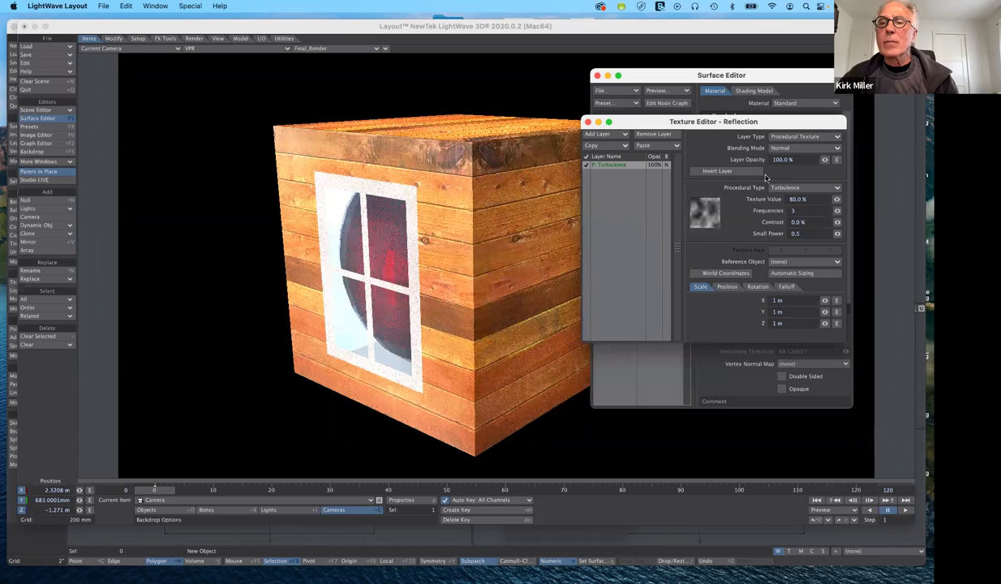
{"action": "left_click", "coordinate": [799, 137]}
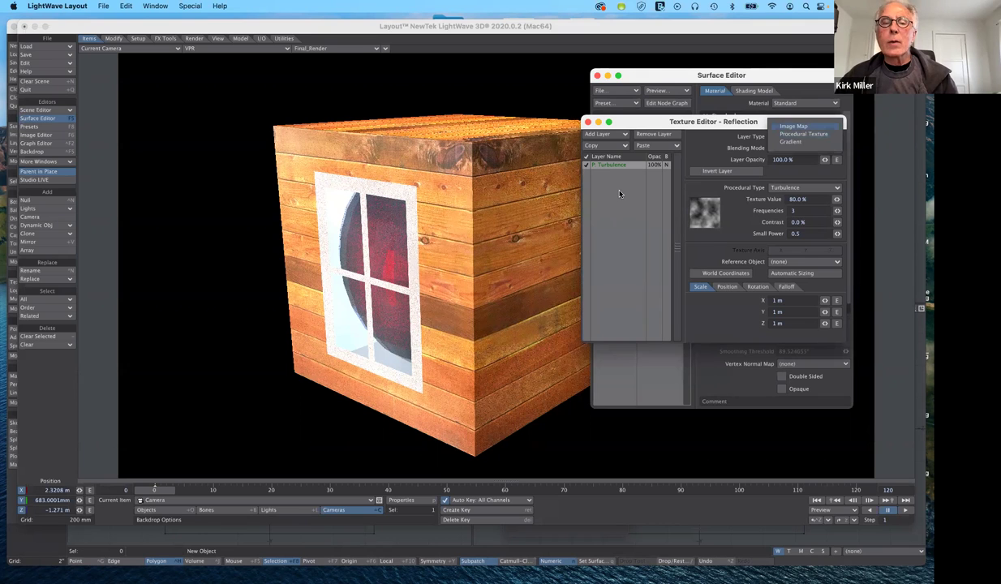
{"action": "left_click", "coordinate": [802, 128]}
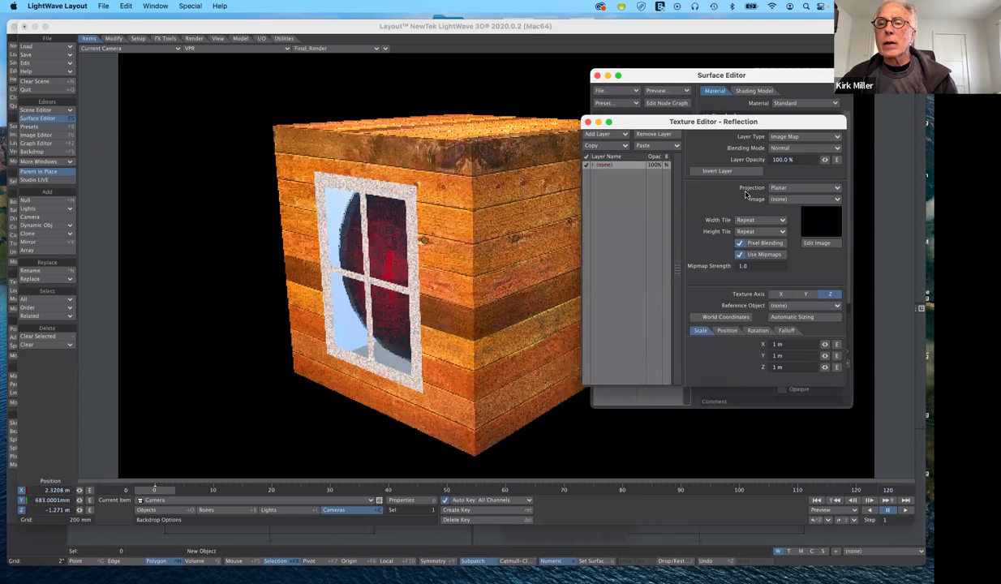
- Map windowPanesMask.jpg onto the window's reflection layer along the X axis and invert the layer
{"action": "left_click", "coordinate": [777, 295]}
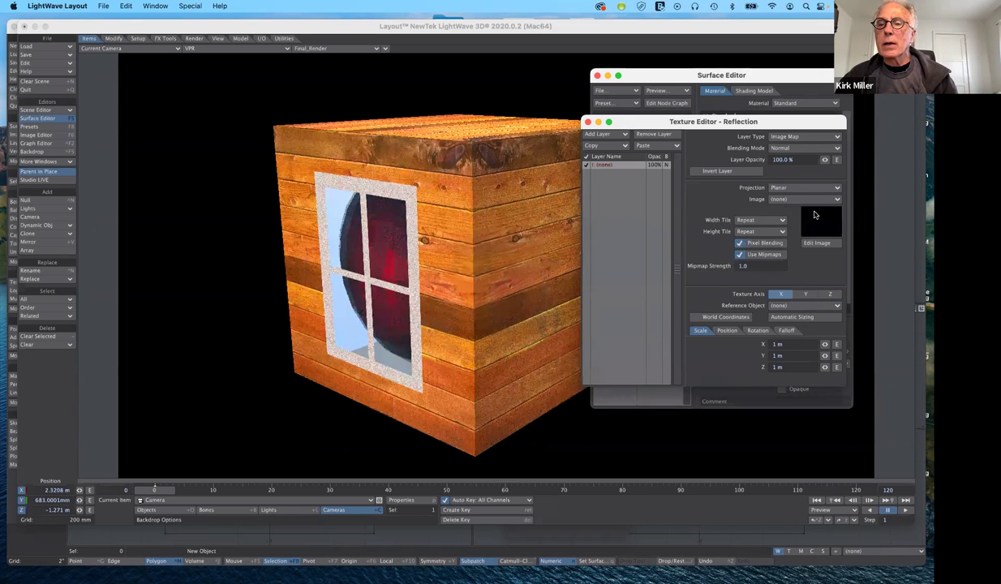
{"action": "left_click", "coordinate": [811, 201]}
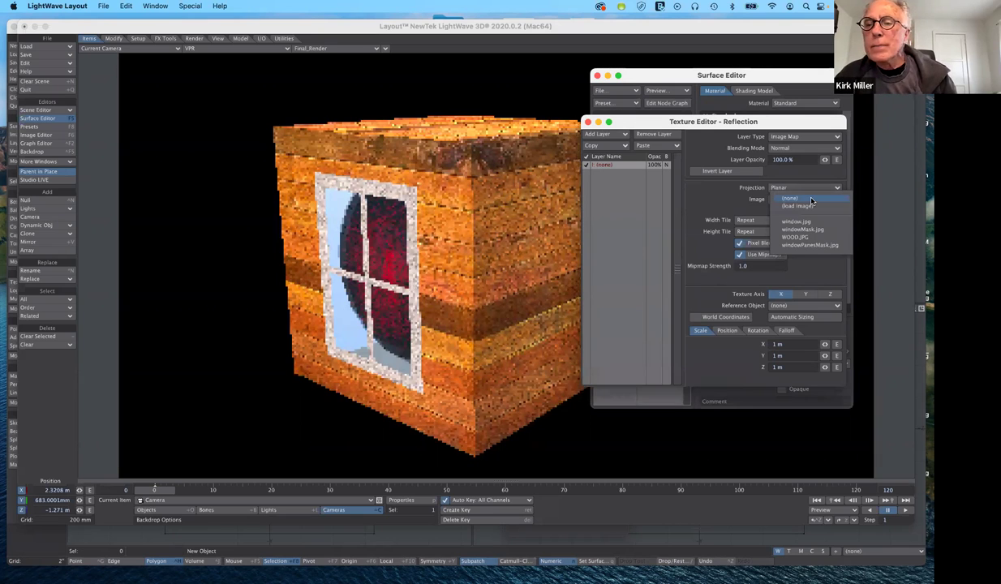
{"action": "left_click", "coordinate": [811, 246]}
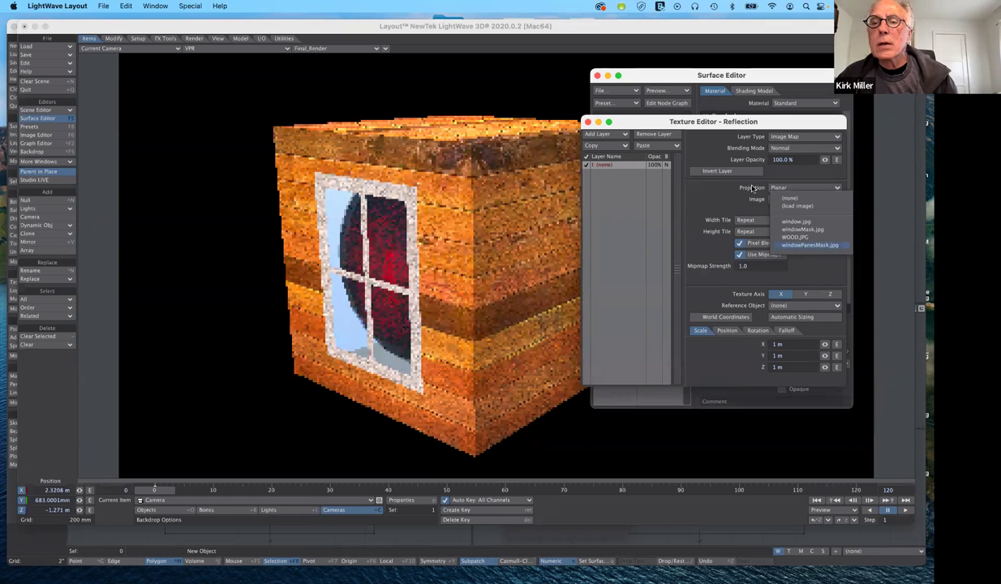
{"action": "left_click", "coordinate": [694, 172]}
{"action": "left_click", "coordinate": [694, 172]}
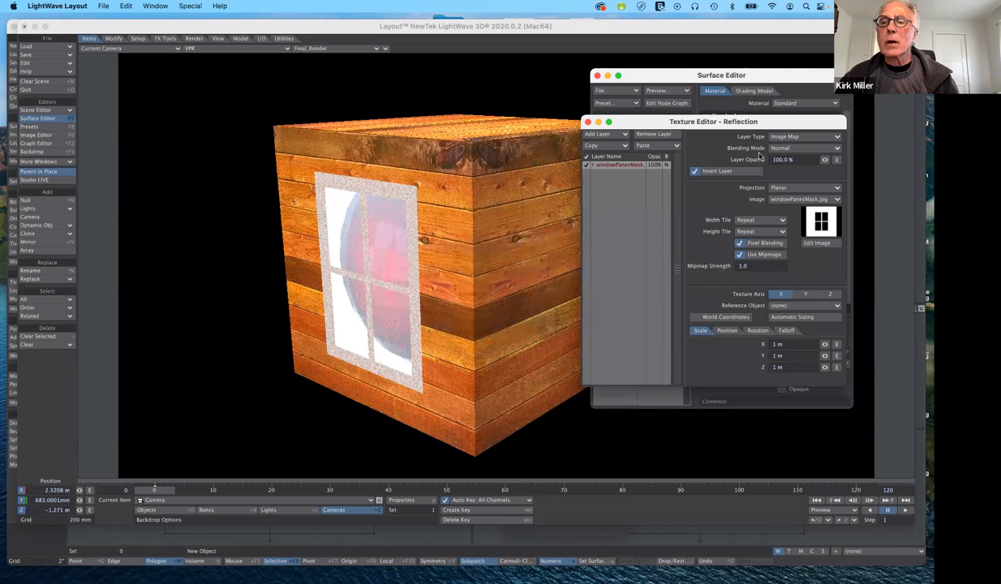
- Set the reflection layer's width and height tiling to Reset, and close the texture editor
{"action": "left_click", "coordinate": [762, 220]}
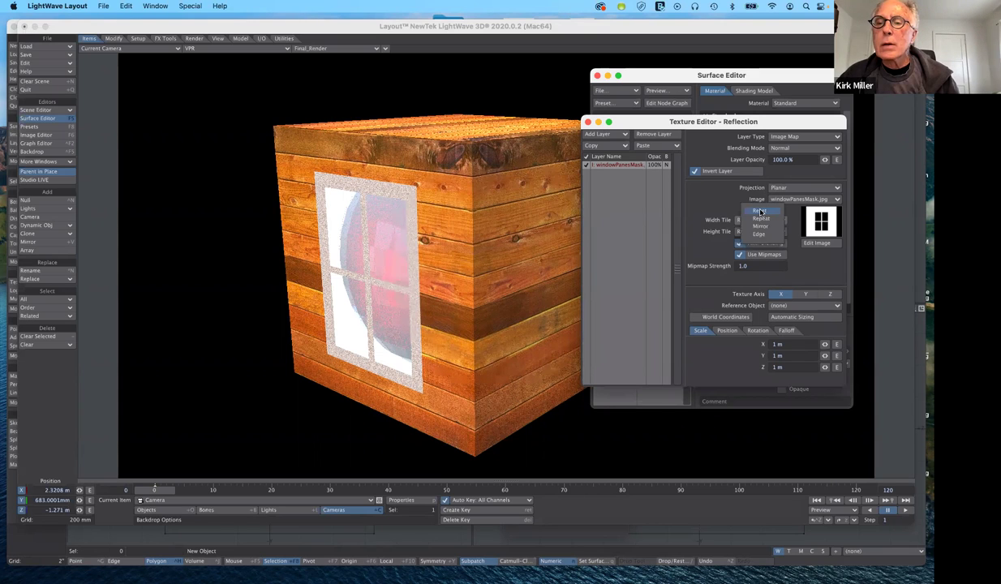
{"action": "left_click", "coordinate": [760, 211]}
{"action": "left_click", "coordinate": [755, 220]}
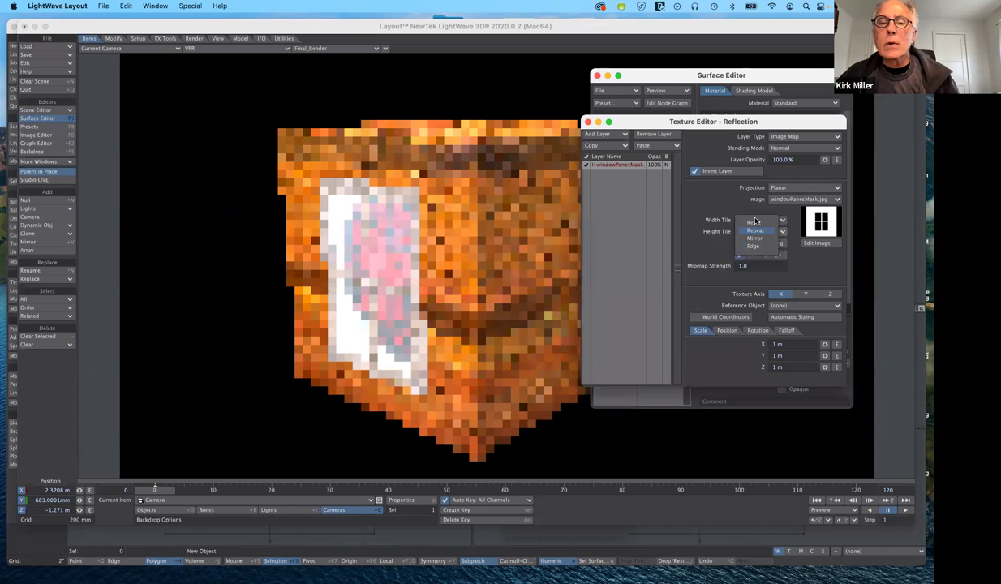
{"action": "left_click", "coordinate": [755, 221]}
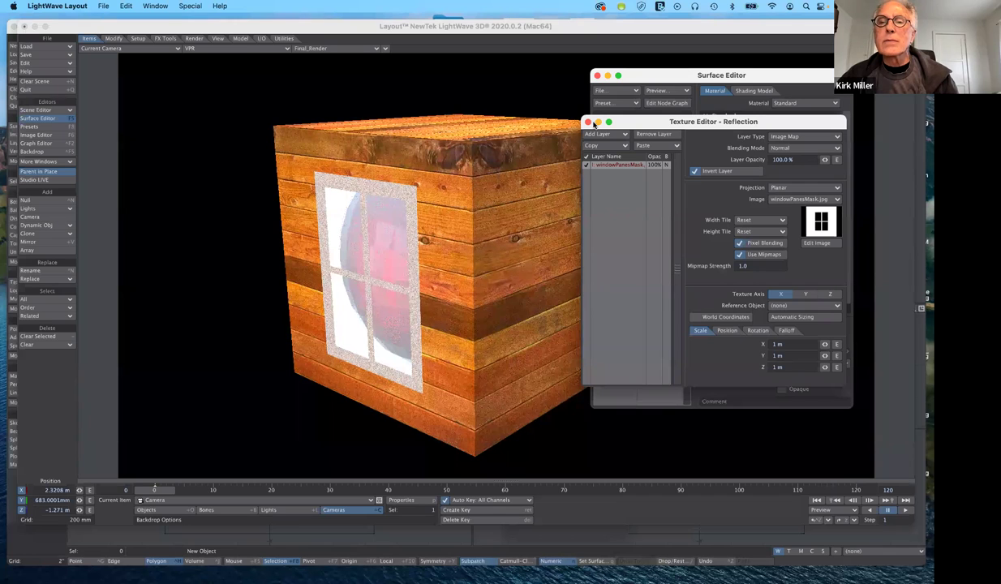
{"action": "left_click", "coordinate": [620, 166]}
{"action": "left_click_drag", "start_coordinate": [556, 169], "coordinate": [535, 165]}
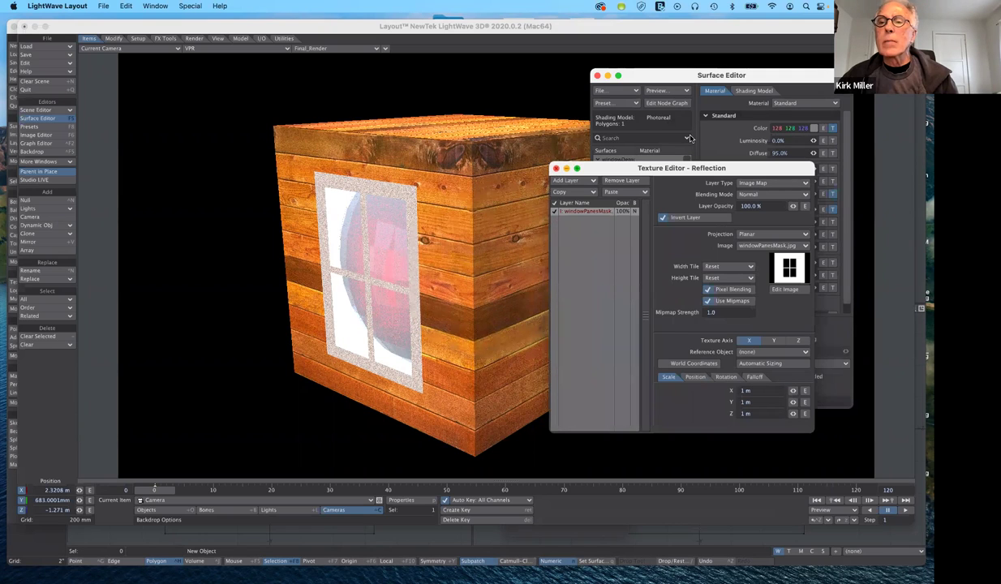
{"action": "left_click", "coordinate": [555, 168]}
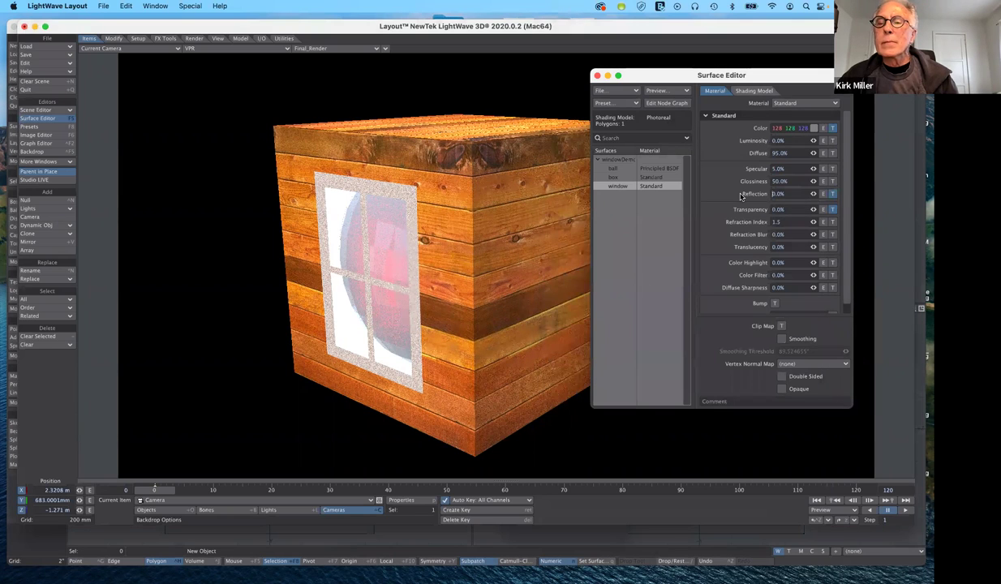
- Set the window surface's reflection options to Spherical Map Only and load River.tga as its reflection map image
{"action": "left_click", "coordinate": [753, 90]}
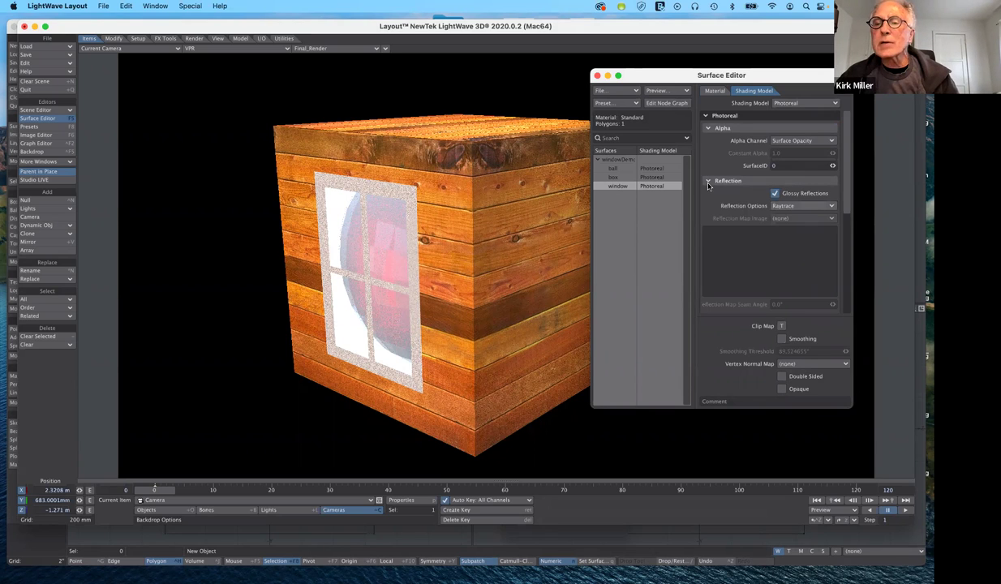
{"action": "left_click", "coordinate": [795, 209]}
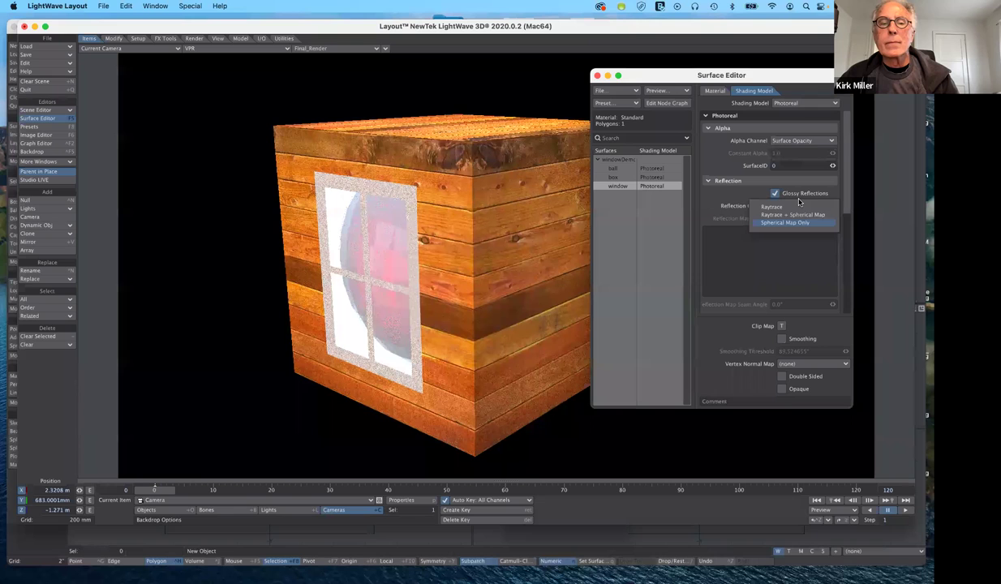
{"action": "key", "text": "Return"}
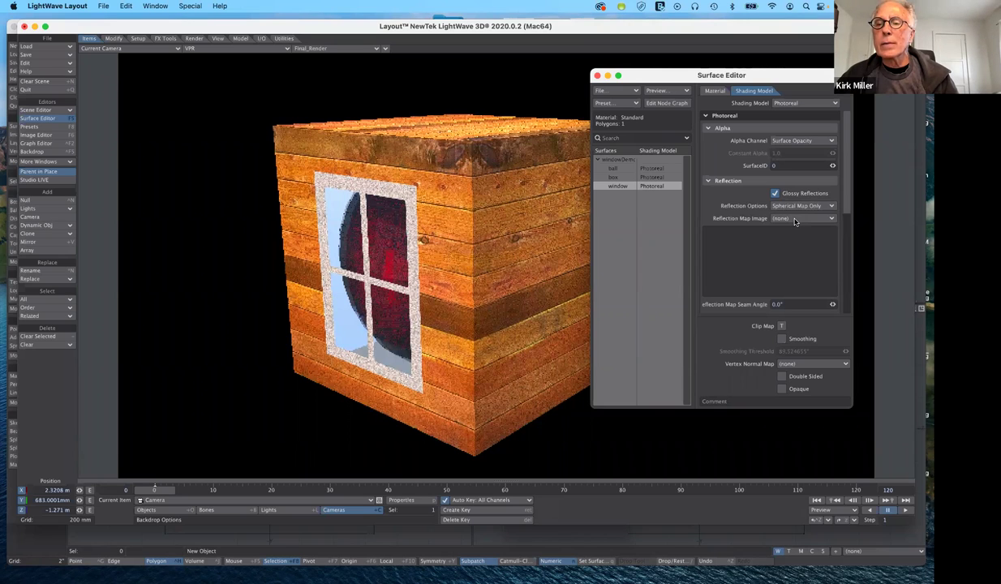
{"action": "left_click", "coordinate": [796, 219]}
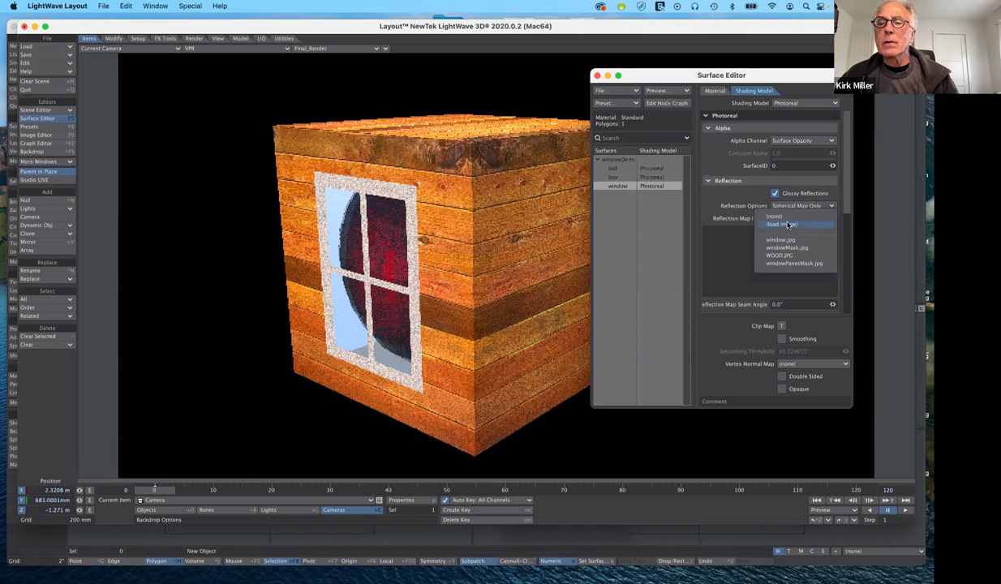
{"action": "left_click", "coordinate": [787, 225]}
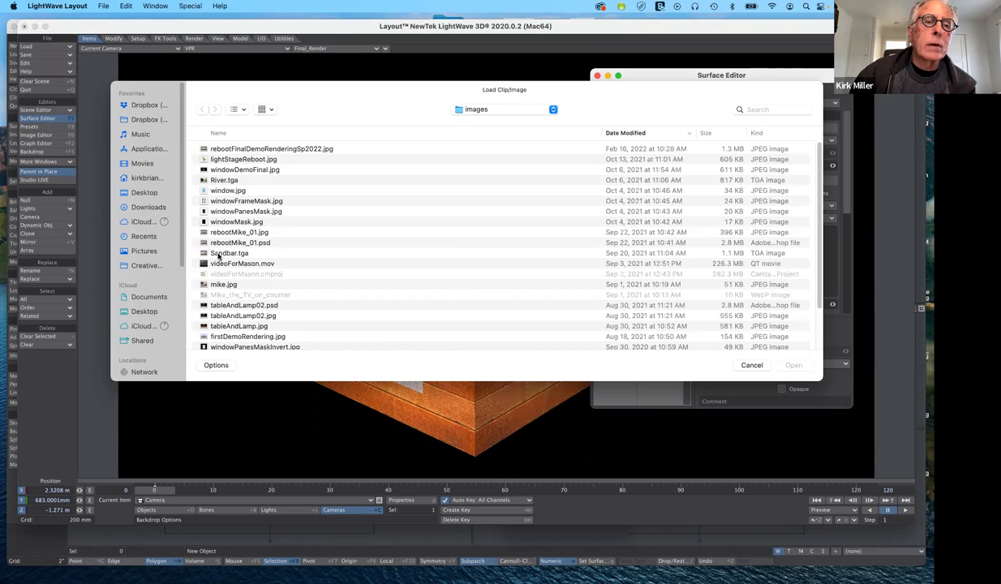
{"action": "left_click", "coordinate": [223, 180]}
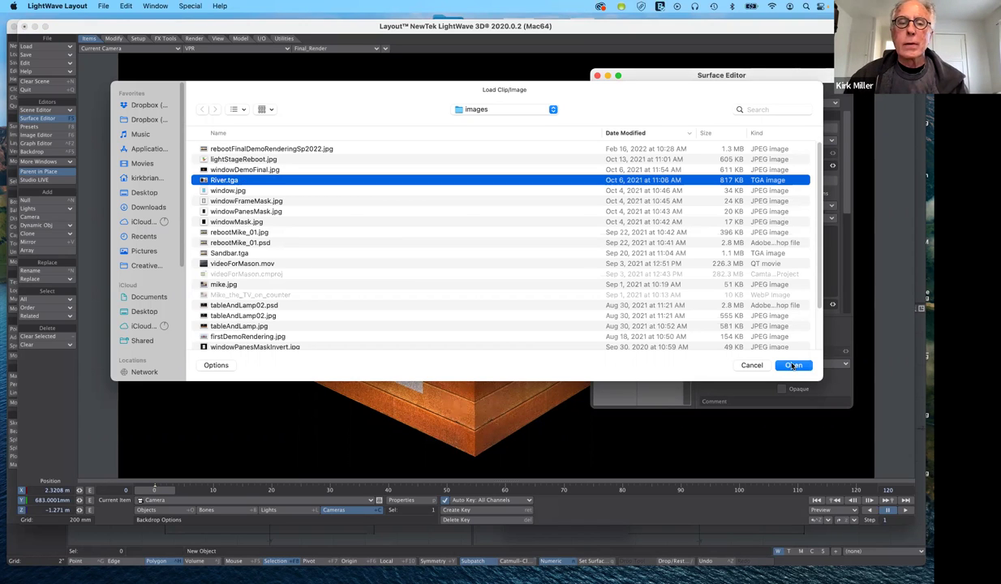
{"action": "key", "text": "Return"}
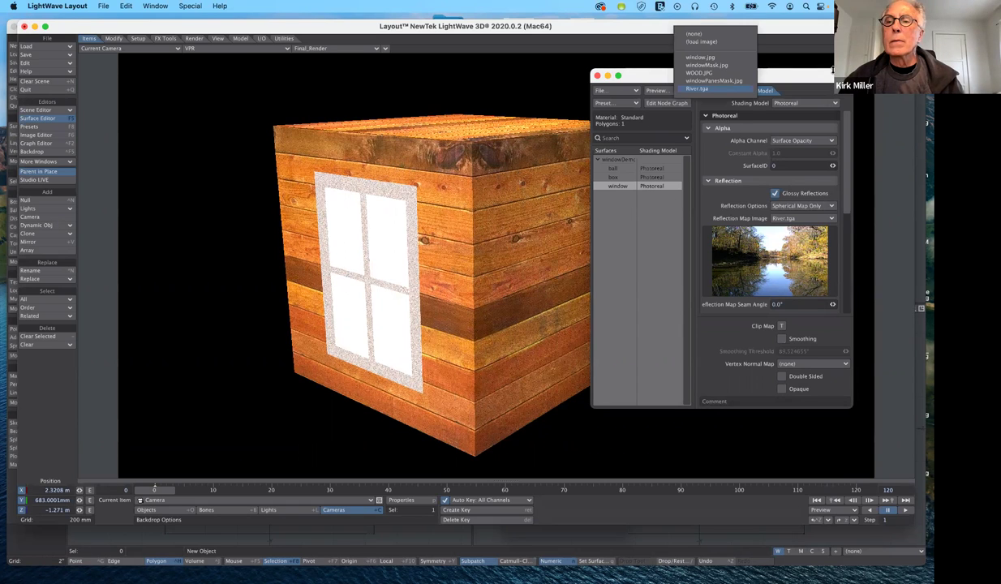
- Return to the window surface's material settings and reopen its reflection texture
{"action": "left_click", "coordinate": [719, 90]}
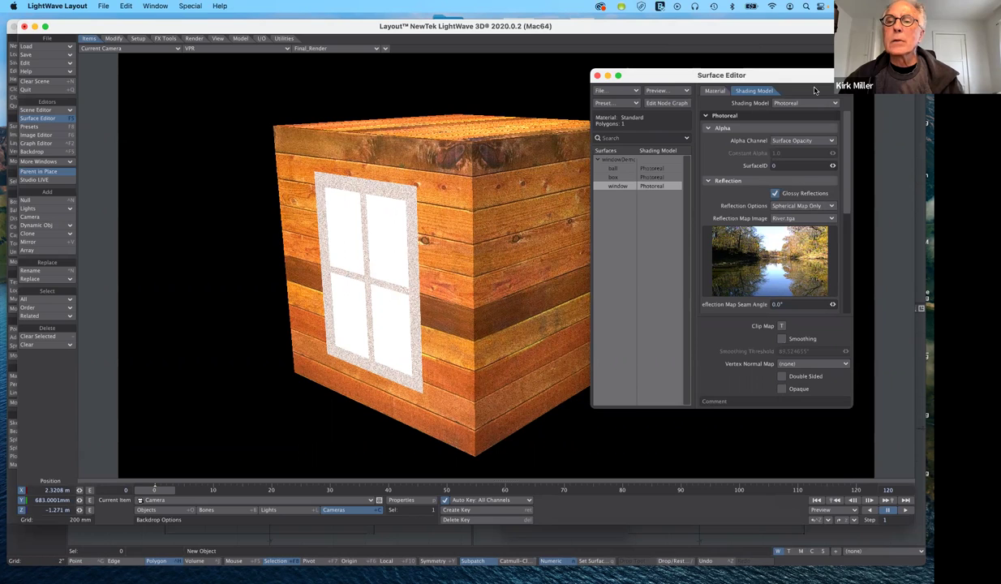
{"action": "left_click", "coordinate": [714, 90]}
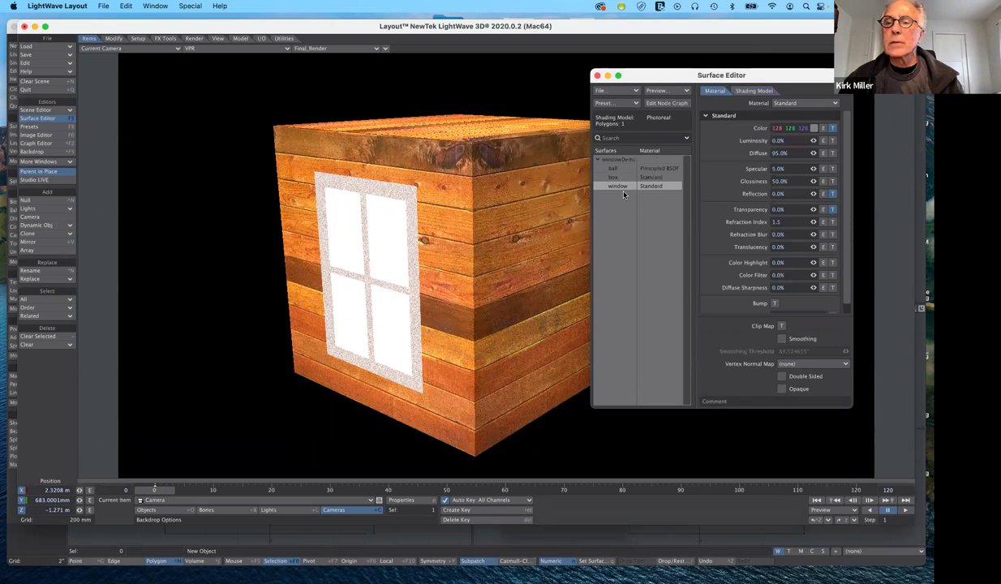
{"action": "left_click", "coordinate": [832, 195]}
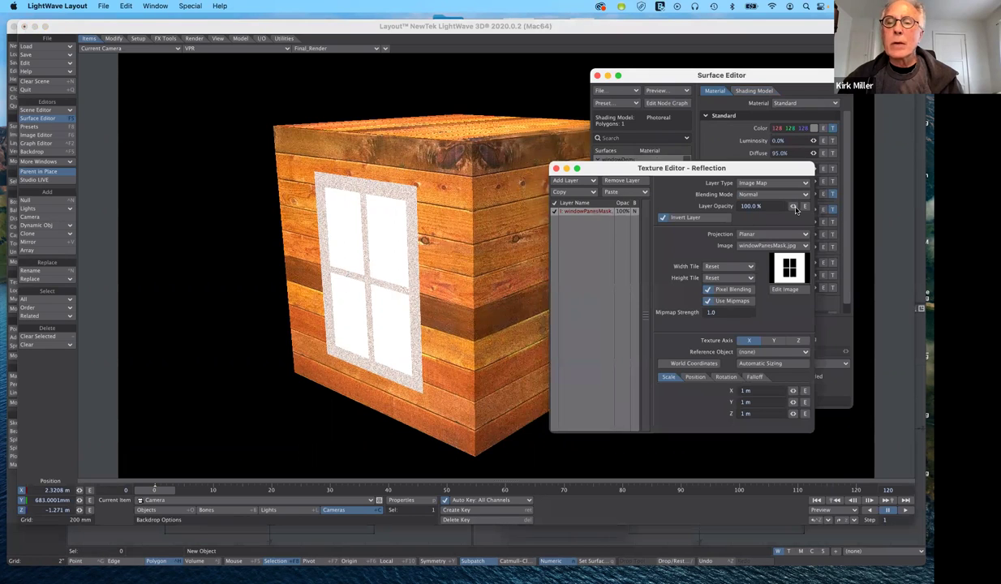
- Try reduced opacities such as 23.5% on the reflection's windowPanesMask layer, and return it to 100%
{"action": "left_click_drag", "start_coordinate": [792, 206], "coordinate": [743, 206]}
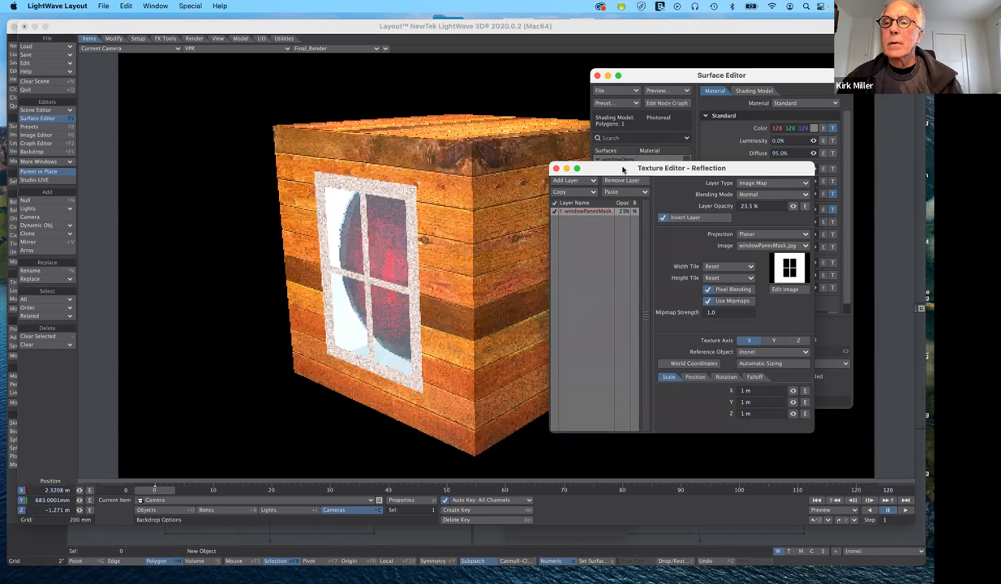
{"action": "left_click_drag", "start_coordinate": [623, 169], "coordinate": [613, 238]}
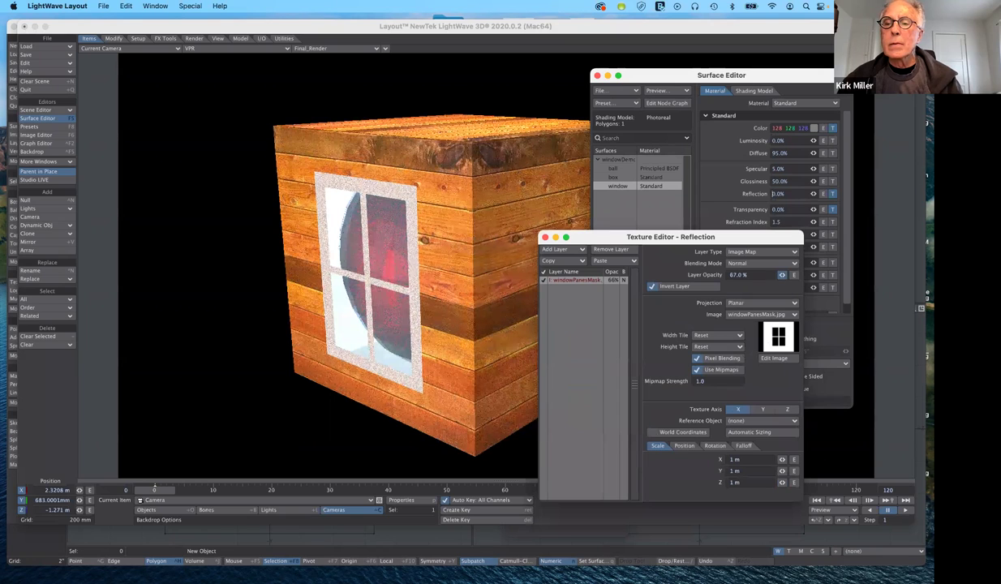
{"action": "left_click_drag", "start_coordinate": [739, 274], "coordinate": [535, 232]}
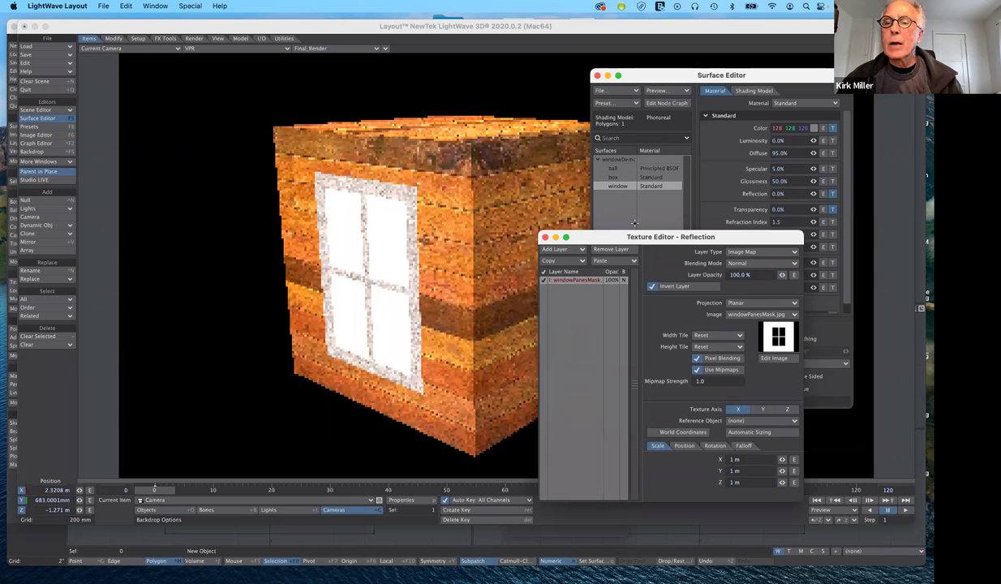
{"action": "left_click", "coordinate": [621, 181]}
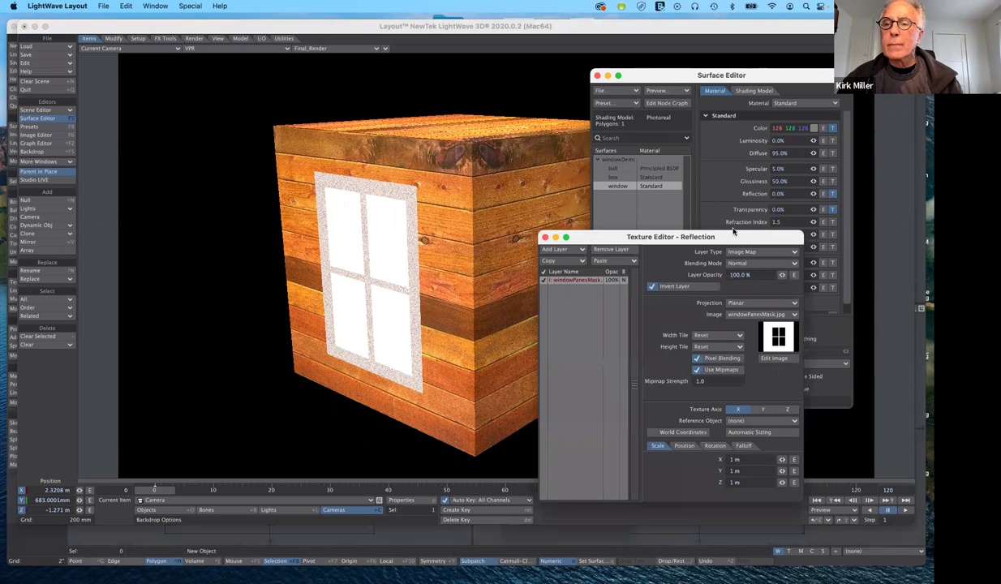
- Change the reflection mask layer's blending mode to Alpha and close the texture editor
{"action": "left_click_drag", "start_coordinate": [732, 234], "coordinate": [677, 163]}
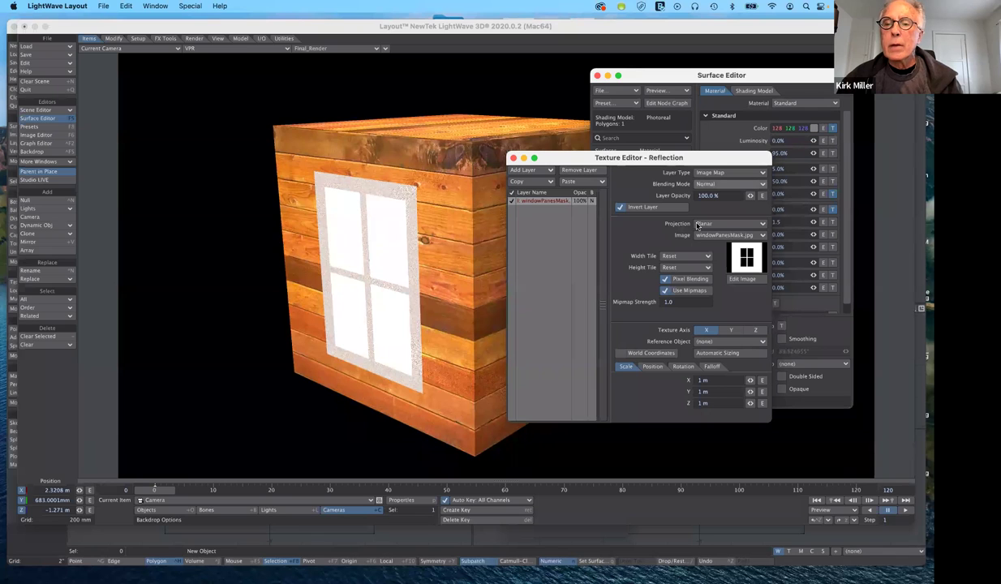
{"action": "left_click", "coordinate": [713, 184]}
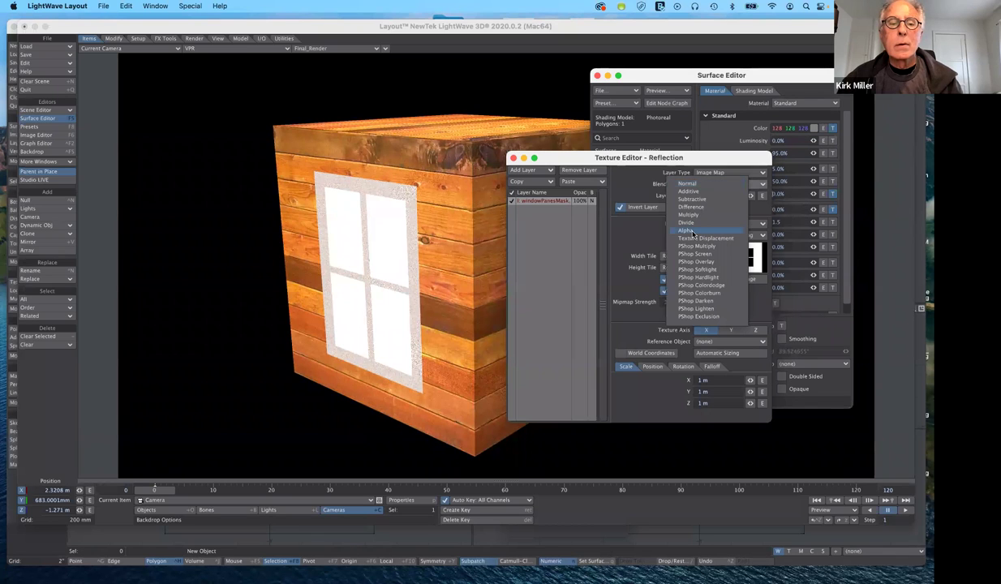
{"action": "left_click", "coordinate": [690, 232]}
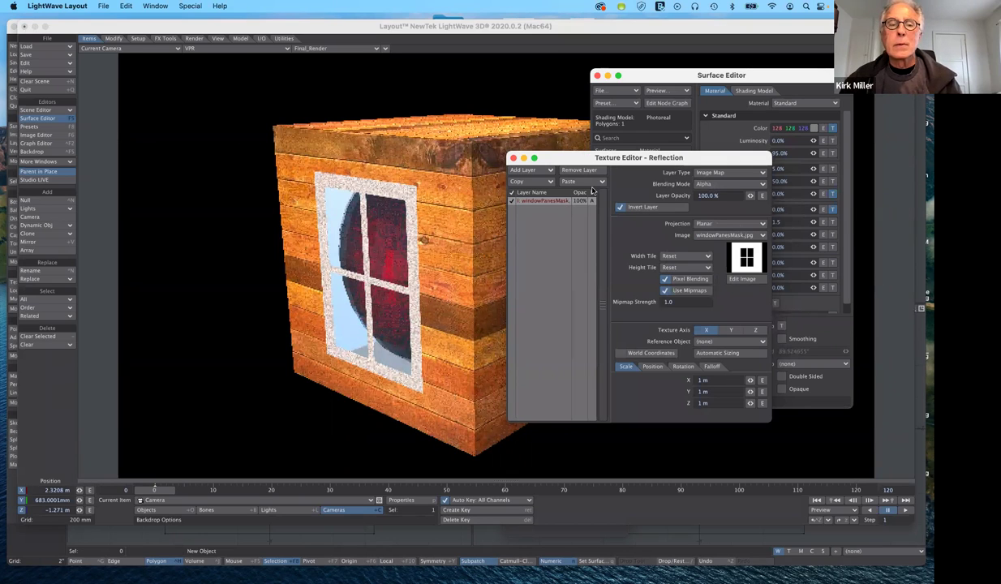
{"action": "left_click_drag", "start_coordinate": [513, 159], "coordinate": [529, 184]}
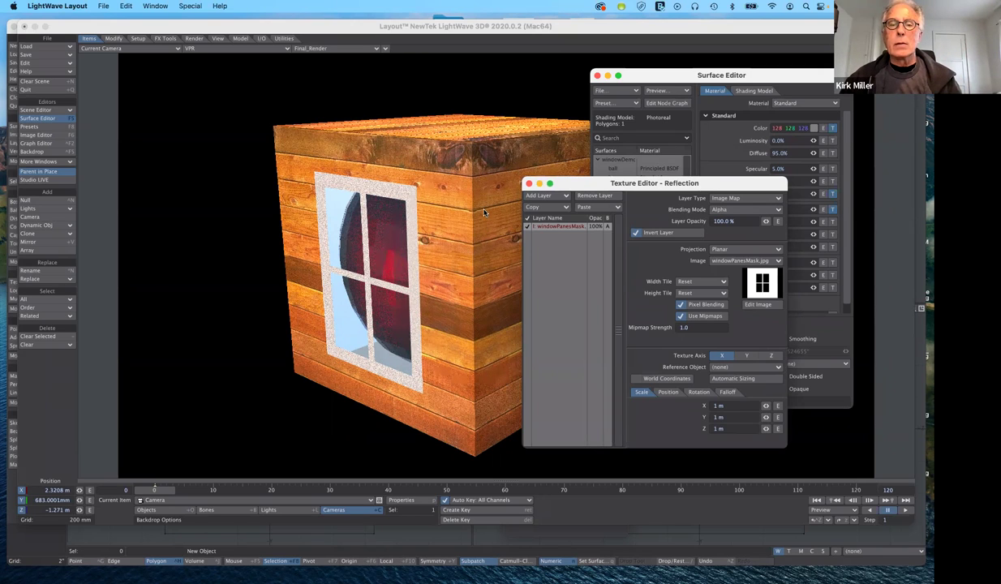
{"action": "left_click", "coordinate": [529, 184]}
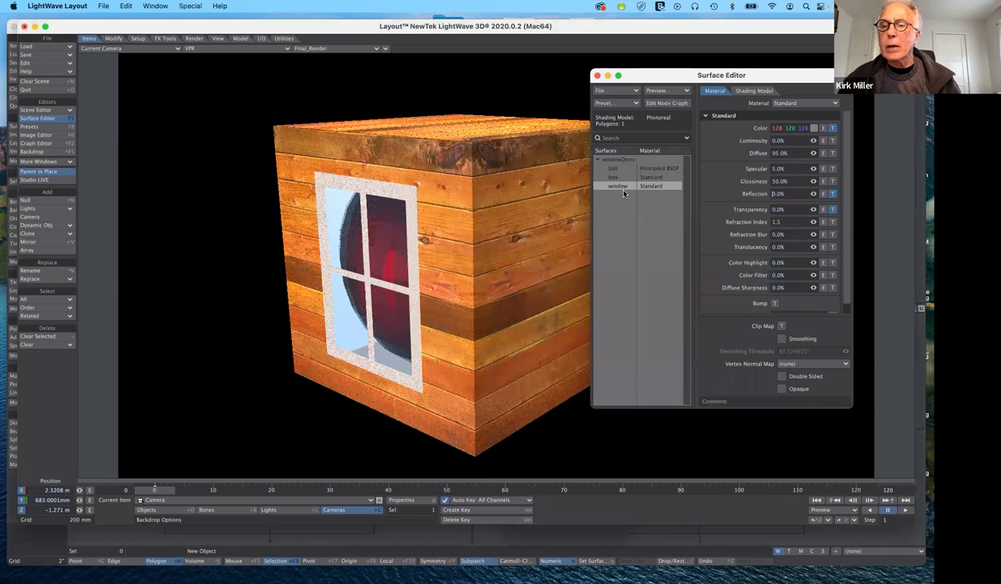
- Add a bump texture to the window surface and set its texture axis to X
{"action": "left_click", "coordinate": [775, 305]}
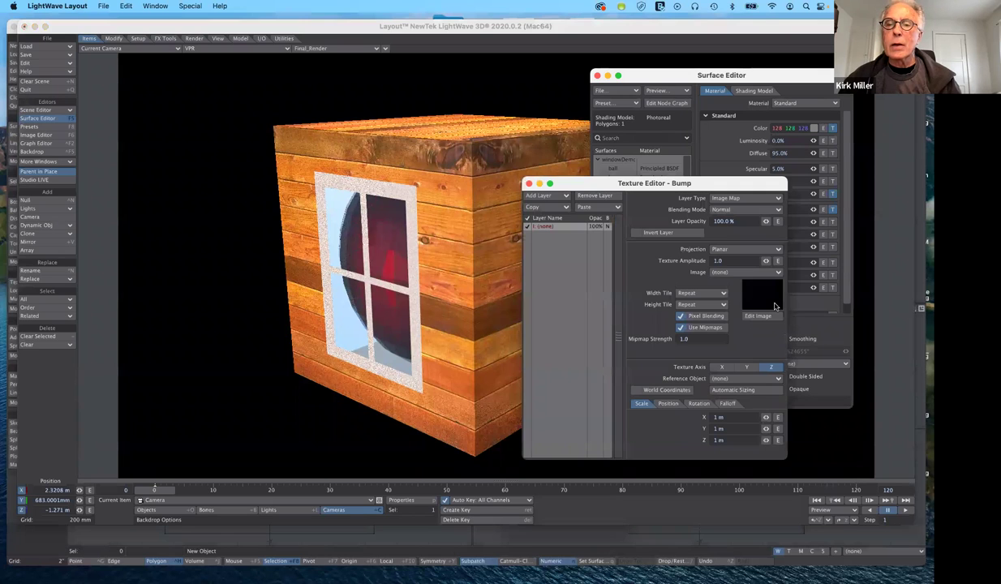
{"action": "left_click_drag", "start_coordinate": [639, 184], "coordinate": [683, 136]}
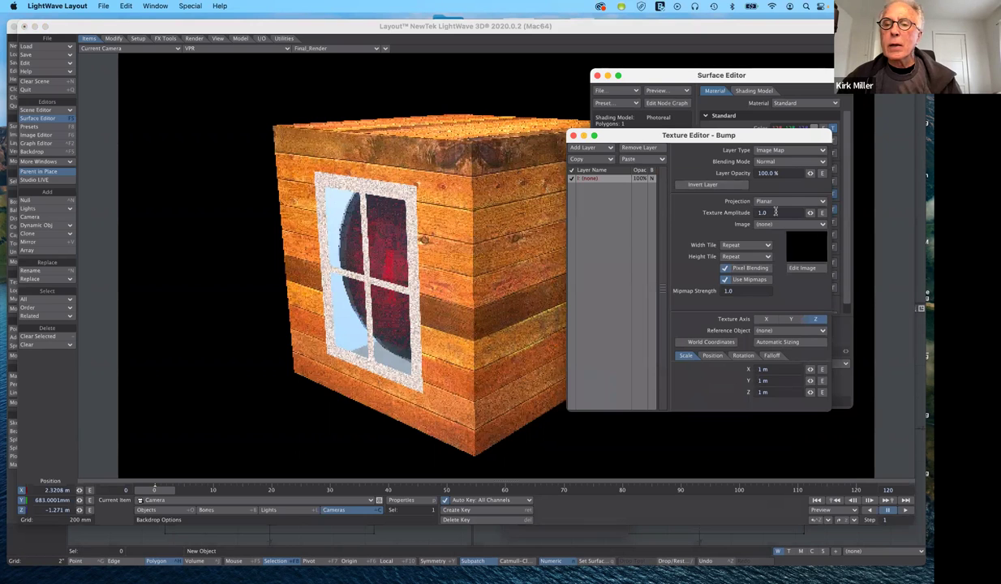
{"action": "left_click", "coordinate": [766, 319]}
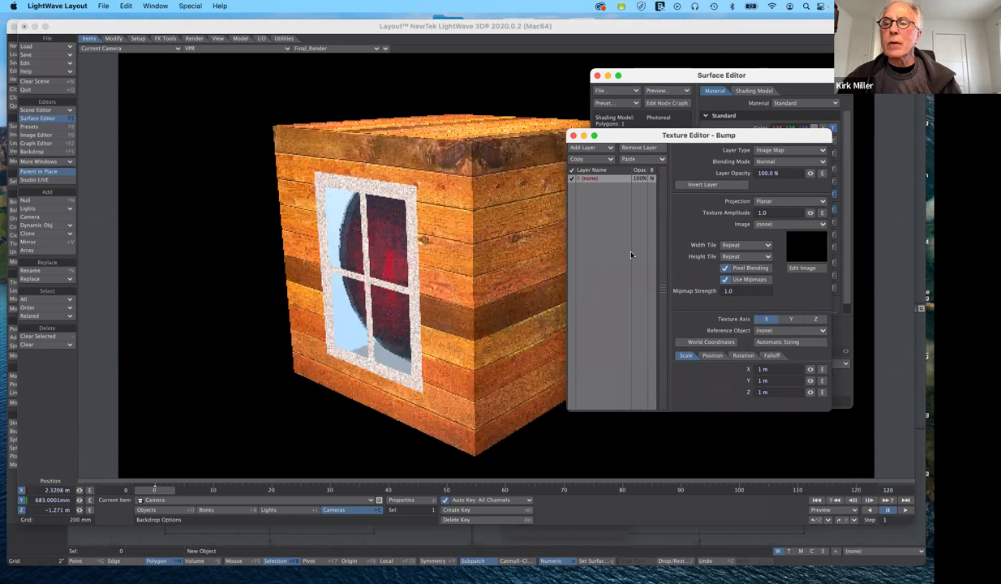
{"action": "left_click_drag", "start_coordinate": [722, 138], "coordinate": [641, 278]}
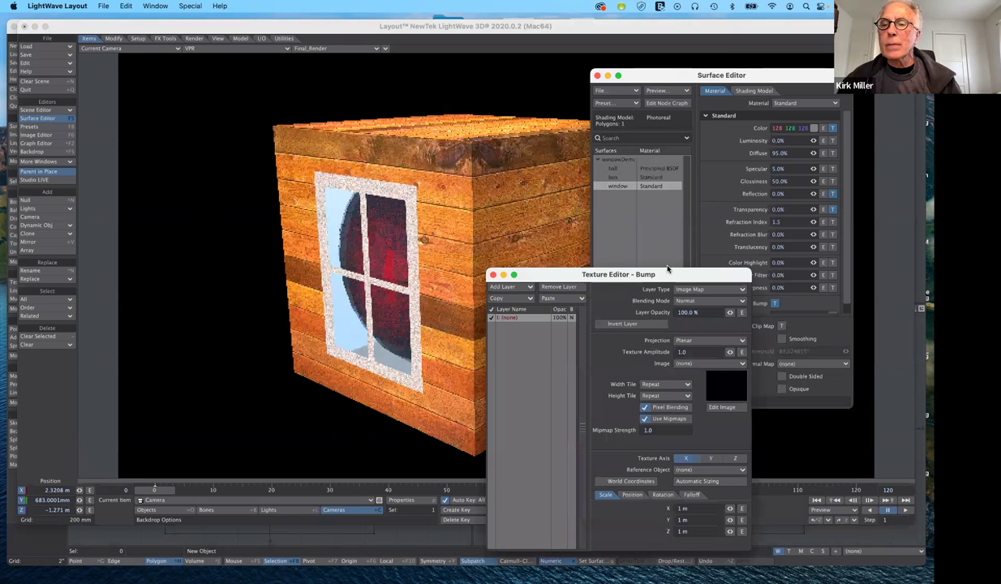
- Review the window's reflection texture settings, close them, and reopen the bump texture
{"action": "left_click", "coordinate": [833, 194]}
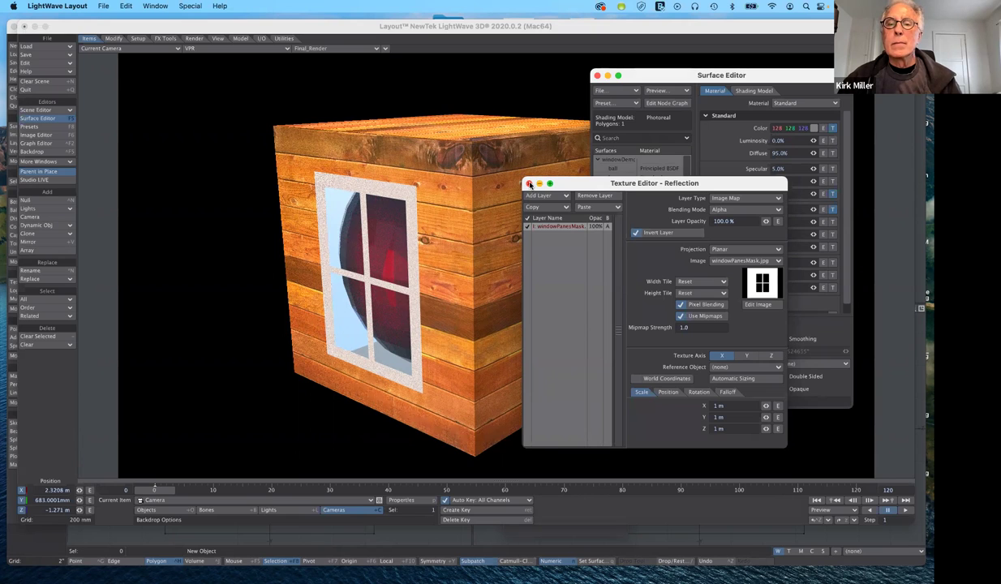
{"action": "left_click", "coordinate": [529, 184]}
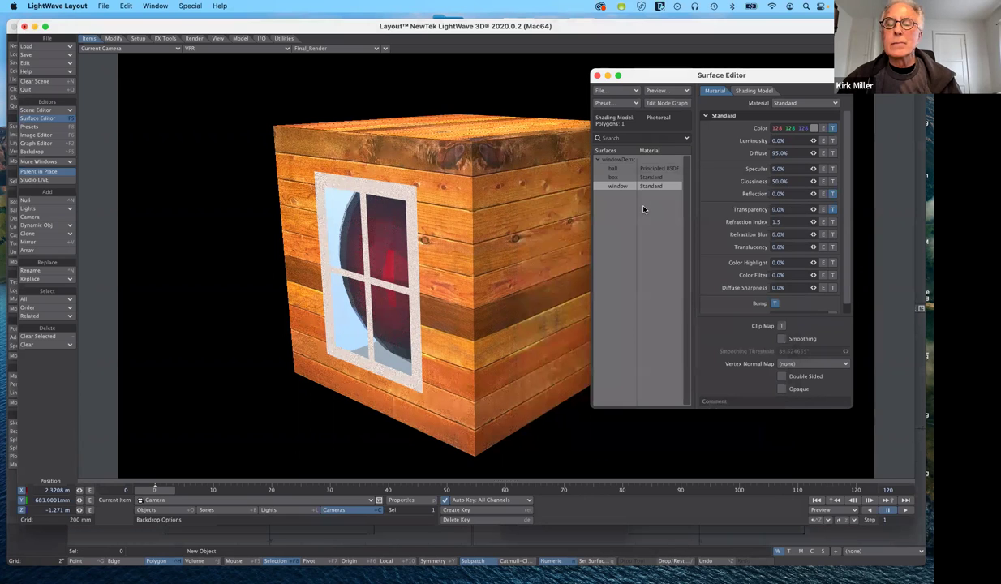
{"action": "left_click", "coordinate": [775, 303]}
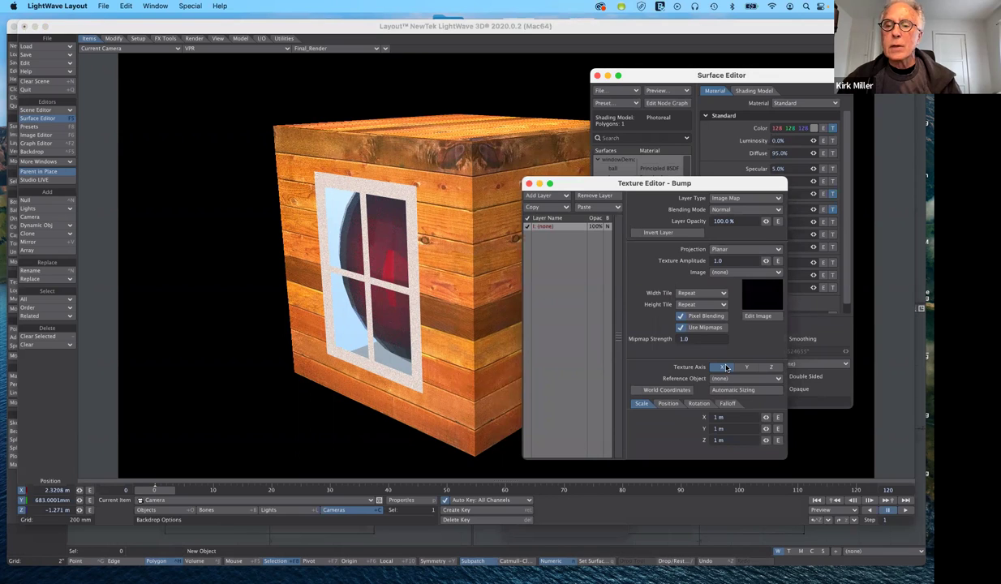
- Set the bump layer's width and height tiling to Reset and its image to windowPanesMask.jpg
{"action": "left_click", "coordinate": [697, 293]}
{"action": "left_click", "coordinate": [696, 286]}
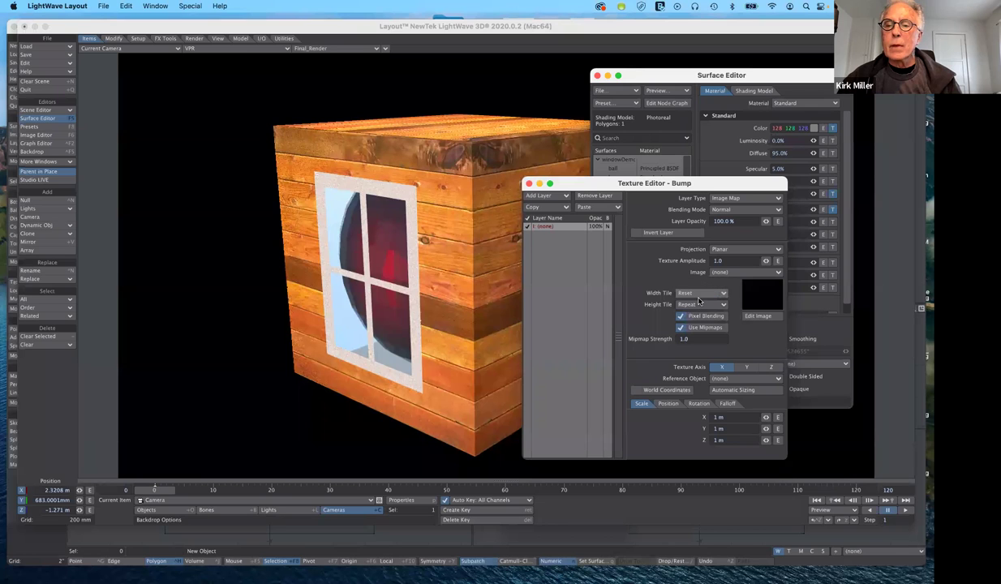
{"action": "left_click", "coordinate": [699, 303]}
{"action": "left_click", "coordinate": [697, 298]}
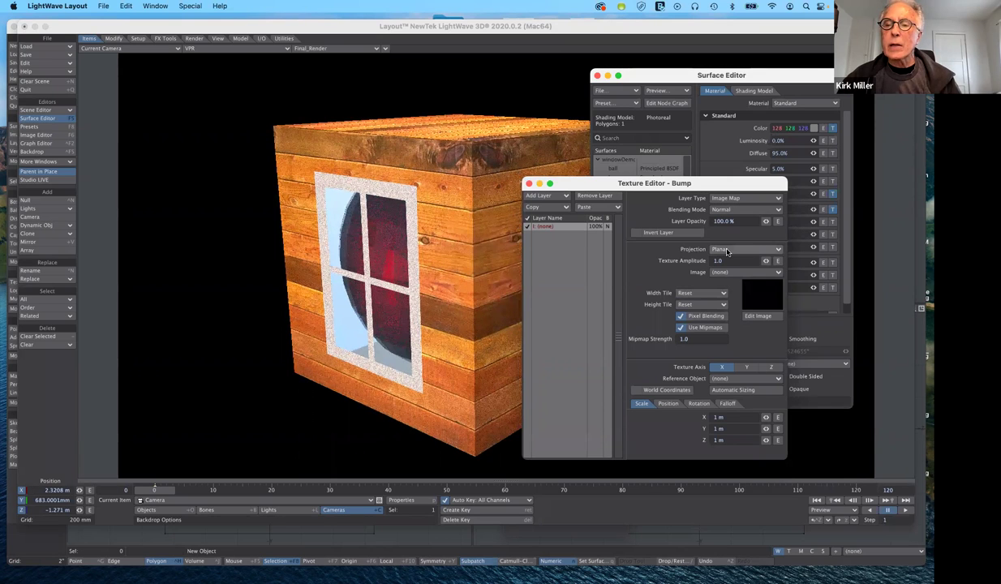
{"action": "left_click", "coordinate": [727, 252]}
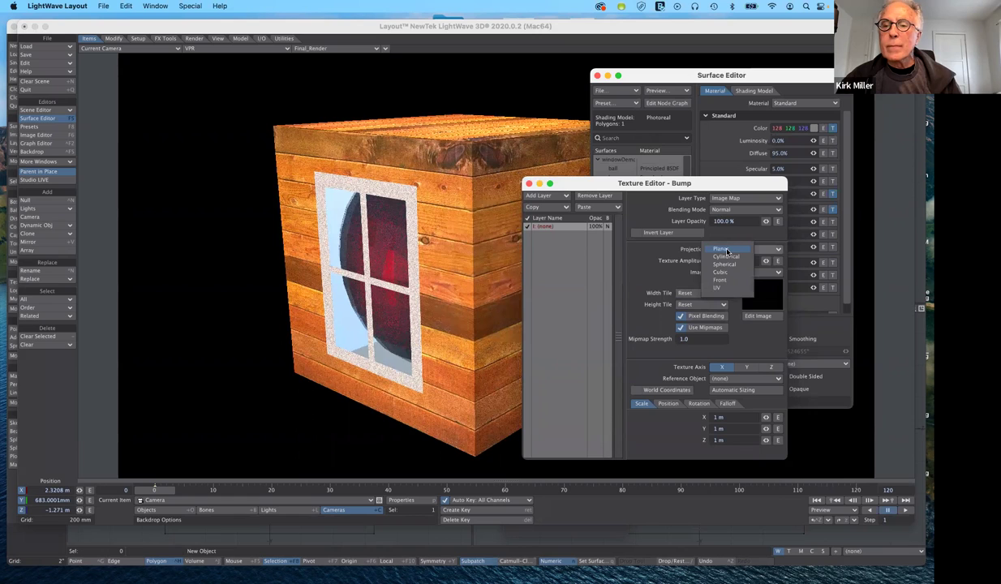
{"action": "key", "text": "Escape"}
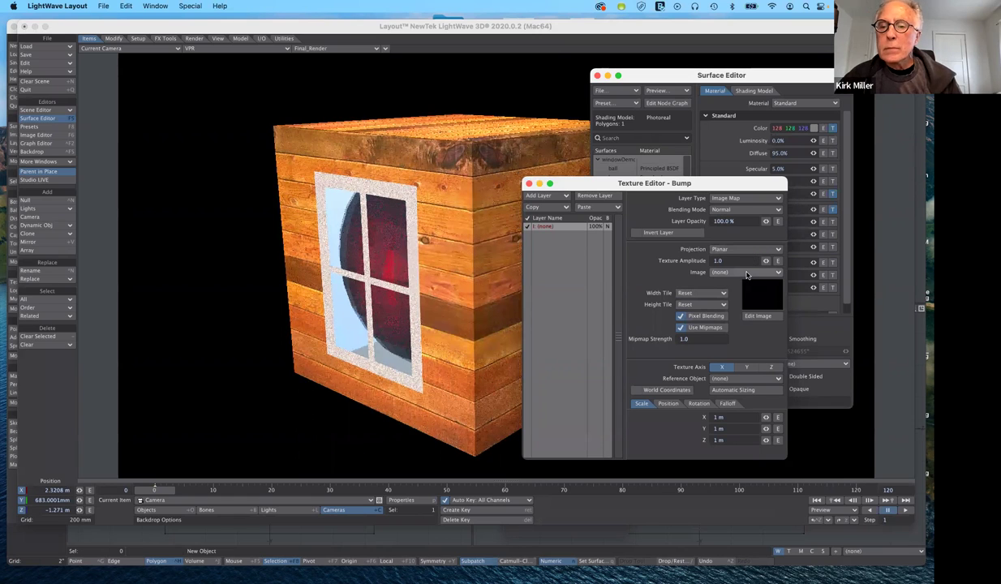
{"action": "left_click", "coordinate": [748, 273]}
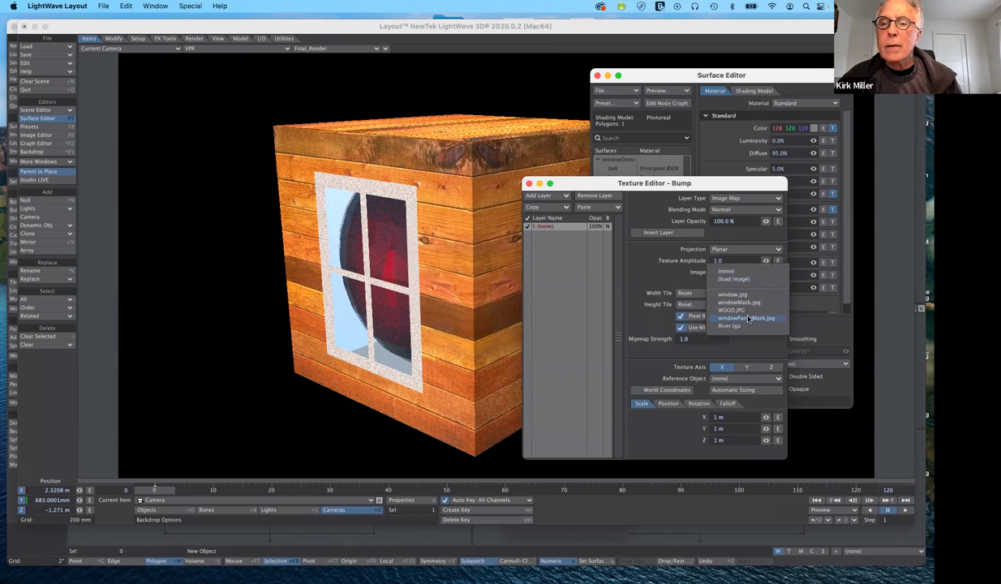
{"action": "key", "text": "Return"}
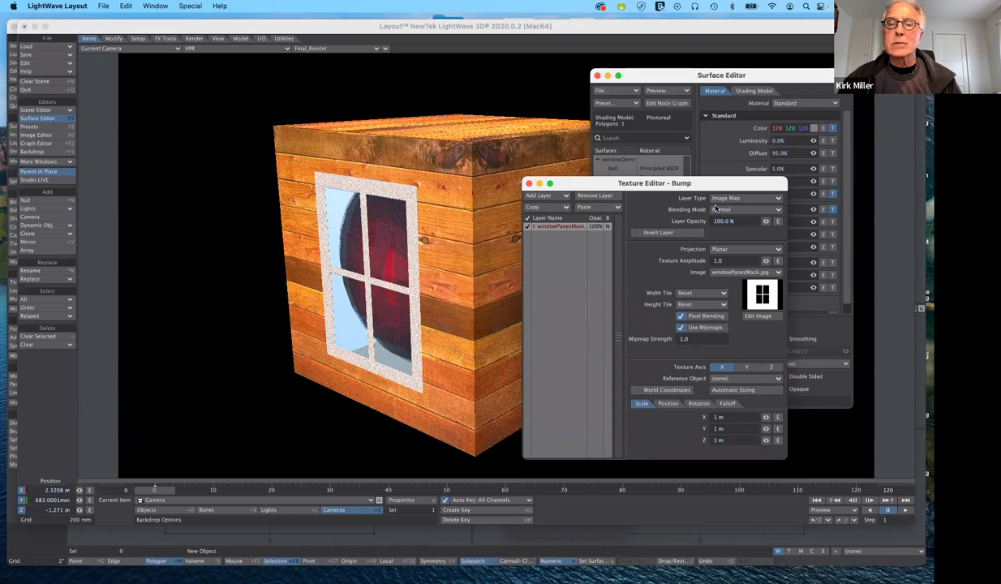
- Copy the windowPanesMask bump layer, add the copy to the layers, and set the upper one's blending mode to Alpha
{"action": "left_click", "coordinate": [547, 208]}
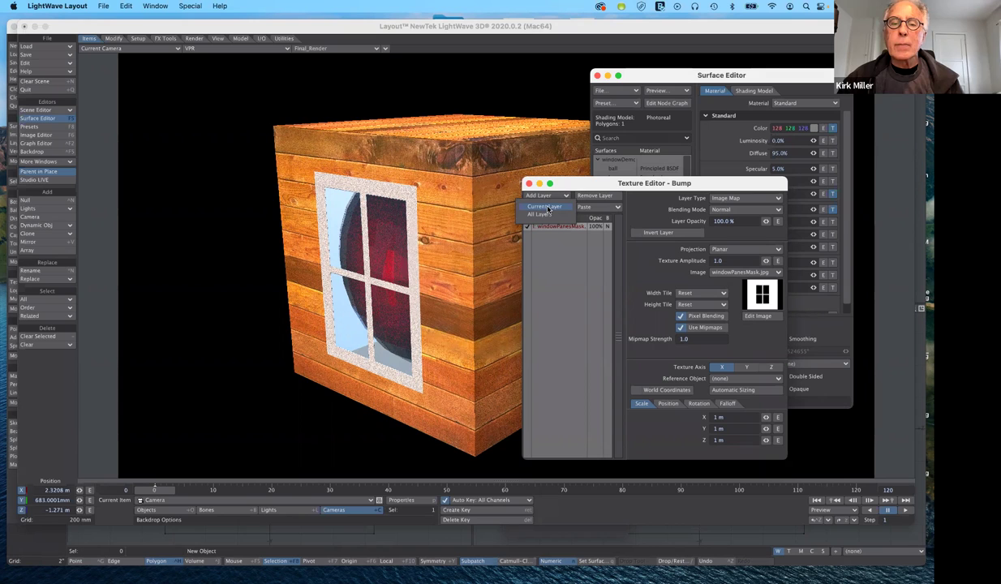
{"action": "left_click", "coordinate": [547, 207]}
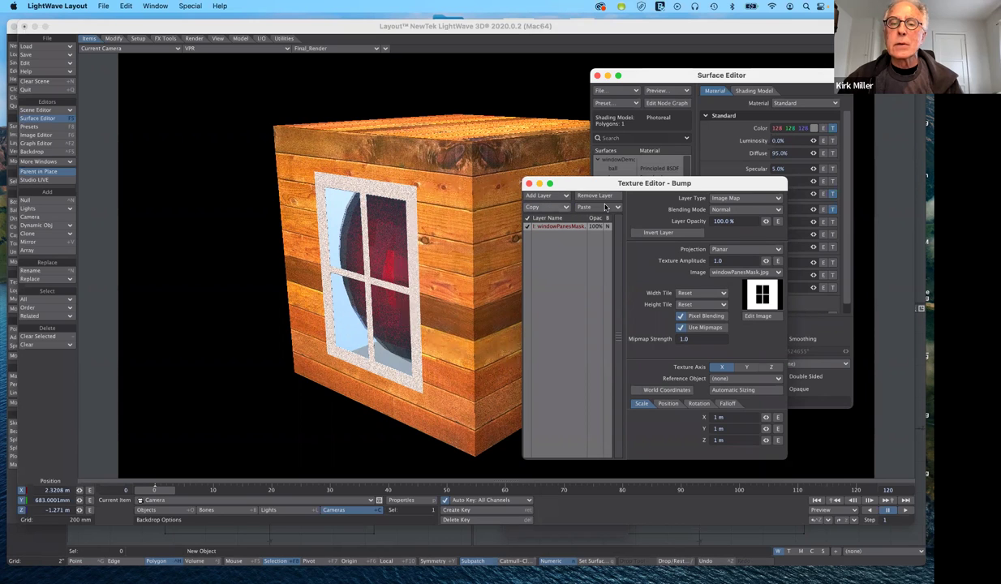
{"action": "left_click", "coordinate": [596, 206]}
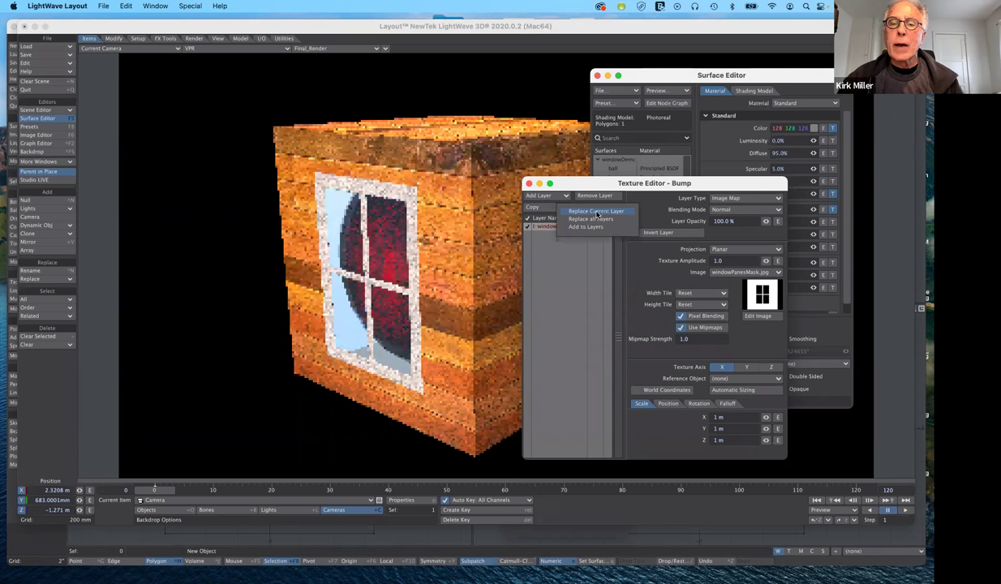
{"action": "left_click", "coordinate": [595, 227]}
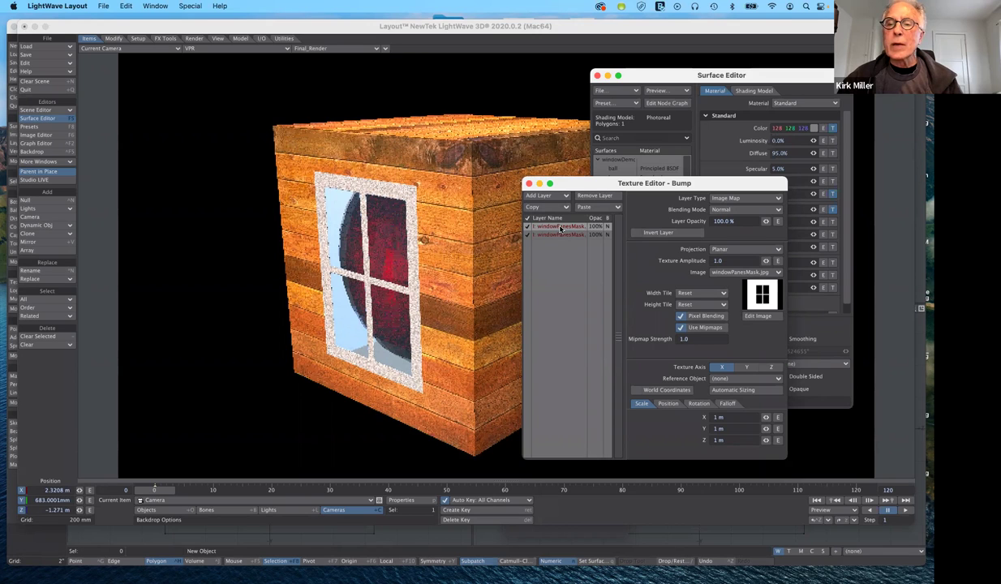
{"action": "left_click", "coordinate": [722, 209]}
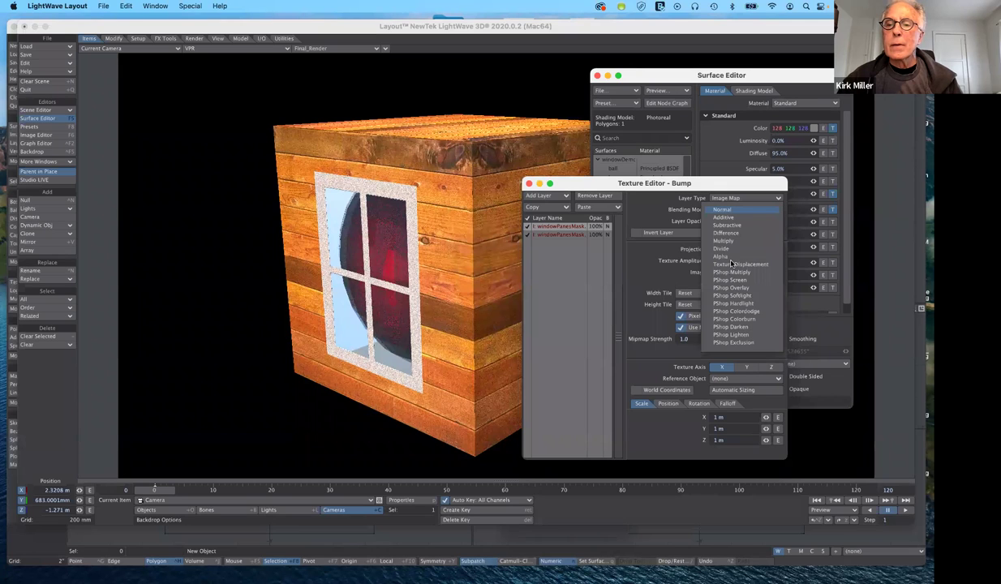
{"action": "left_click", "coordinate": [725, 256]}
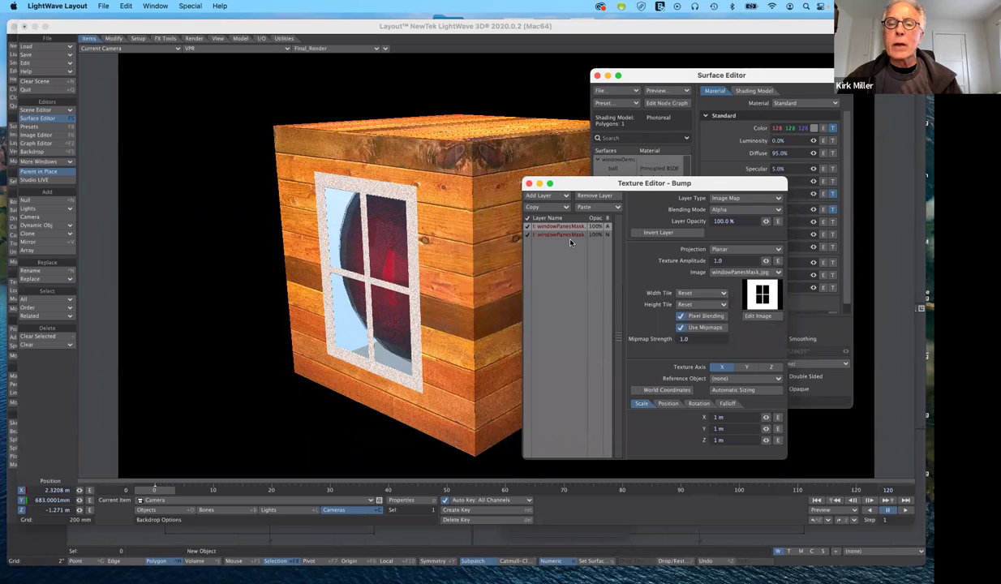
- Change the lower bump layer to a procedural Turbulence texture and invert the windowPanesMask alpha layer
{"action": "left_click", "coordinate": [570, 235]}
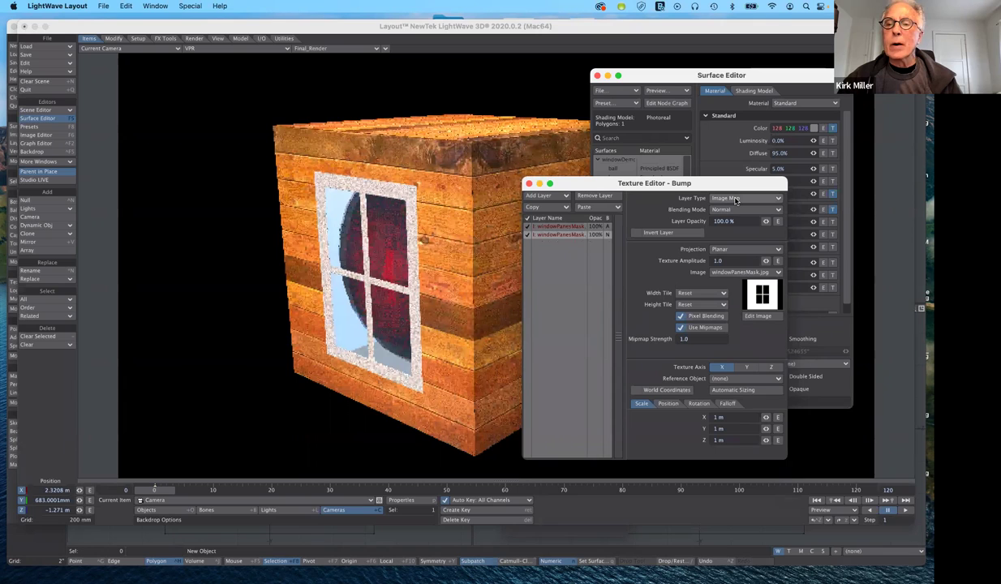
{"action": "left_click", "coordinate": [736, 200]}
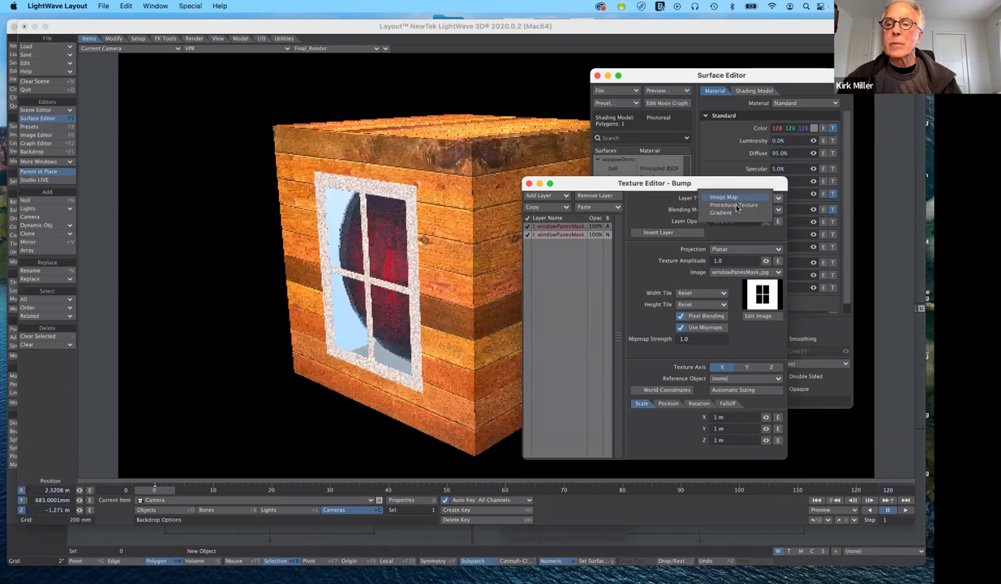
{"action": "left_click", "coordinate": [735, 204]}
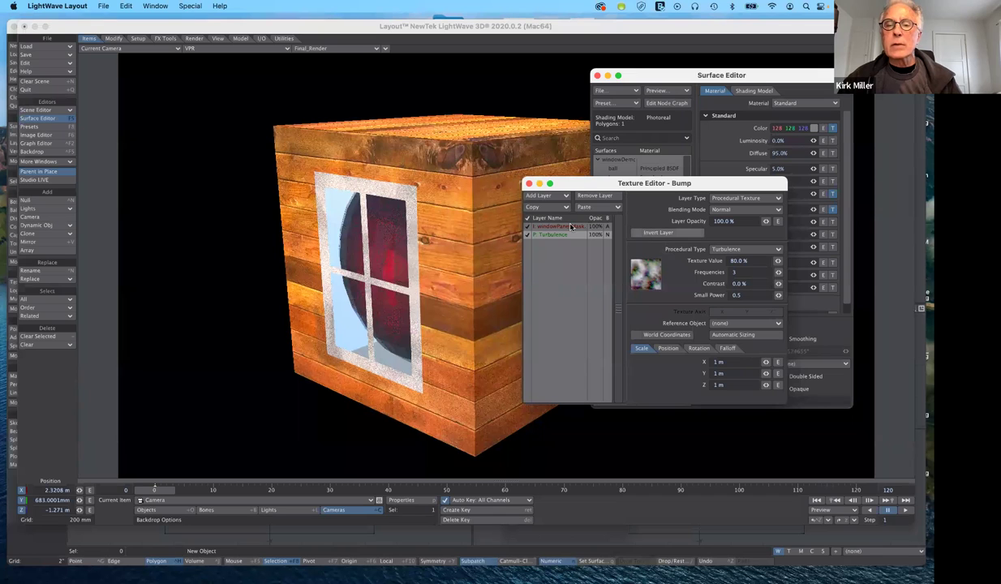
{"action": "left_click", "coordinate": [637, 233]}
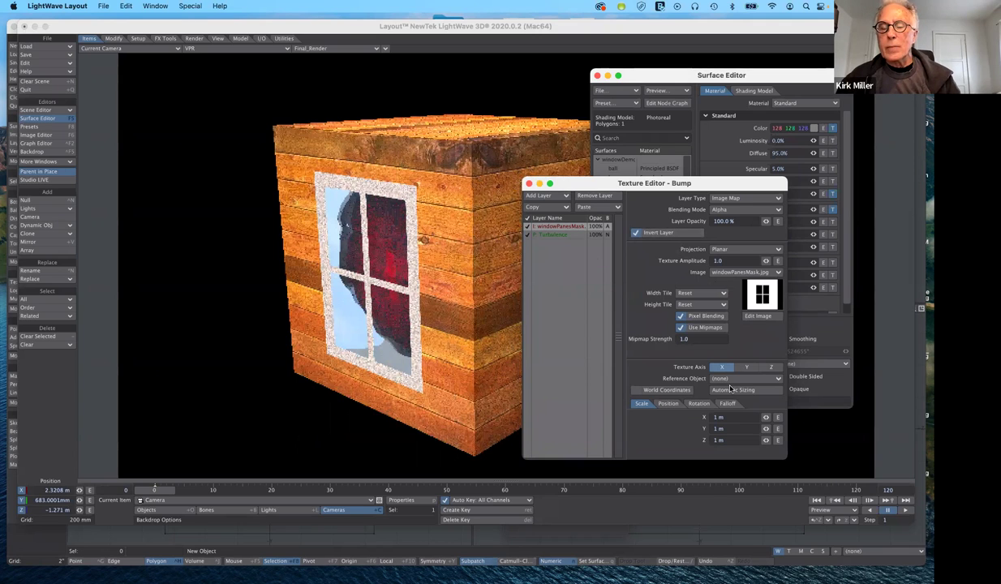
- Try a scale of 500 mm on X, Y and Z for the windowPanesMask bump layer
{"action": "left_click", "coordinate": [699, 417]}
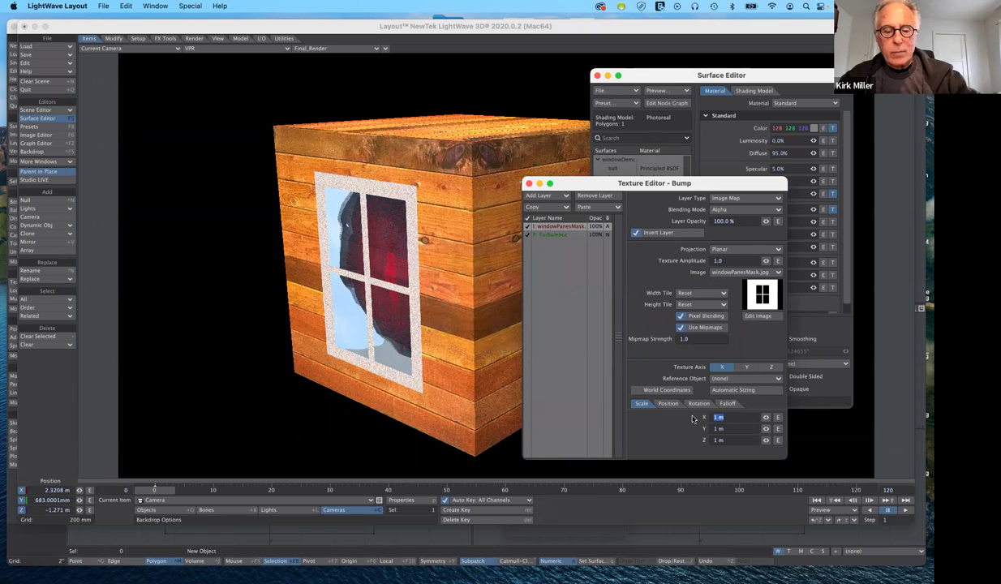
{"action": "type", "text": "5"}
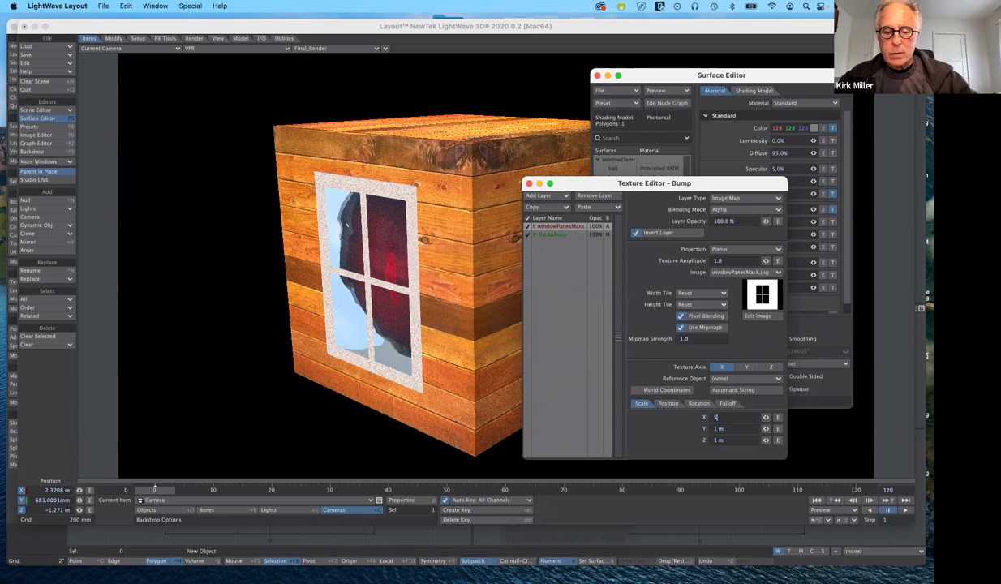
{"action": "type", "text": "00mm"}
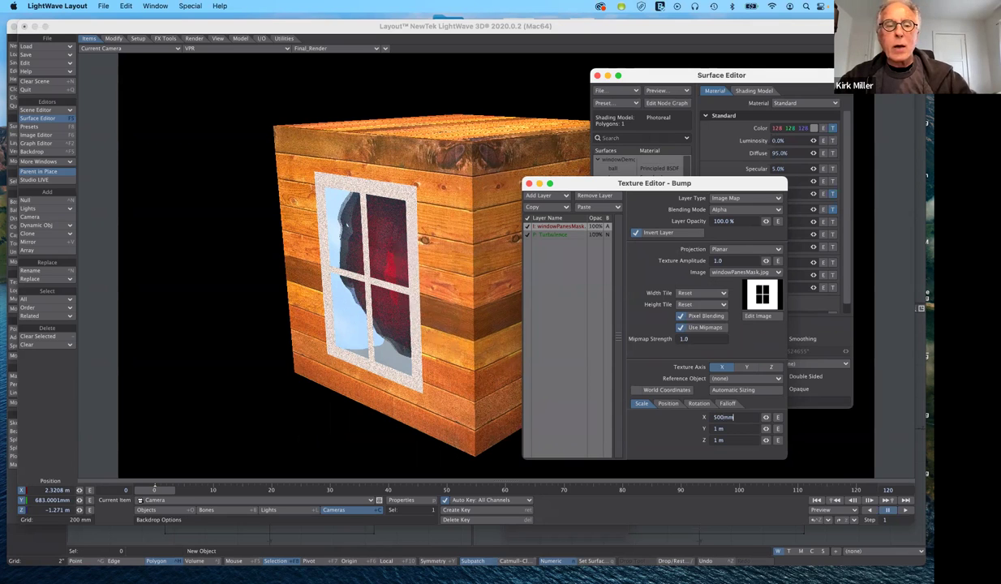
{"action": "key", "text": "Tab"}
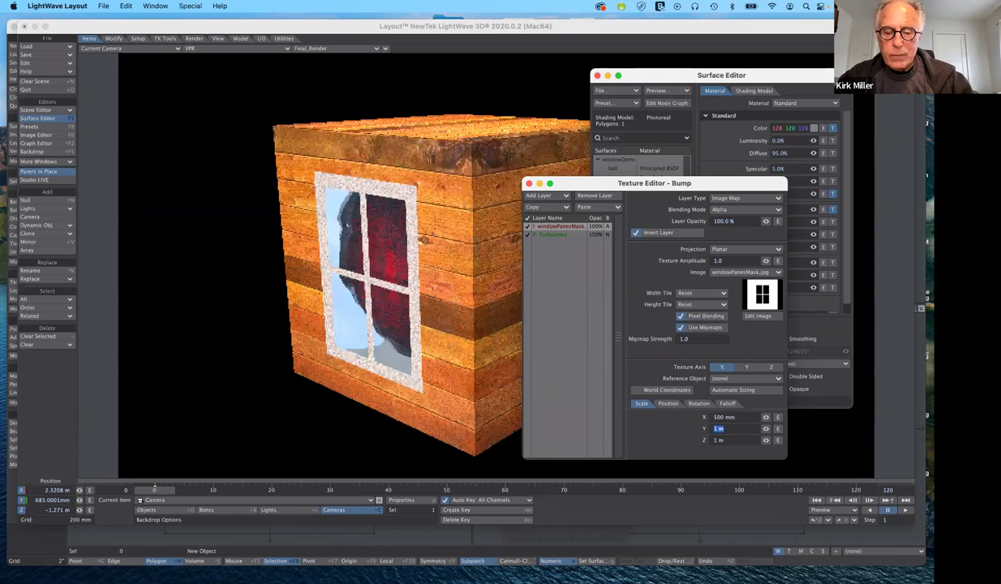
{"action": "type", "text": "50"}
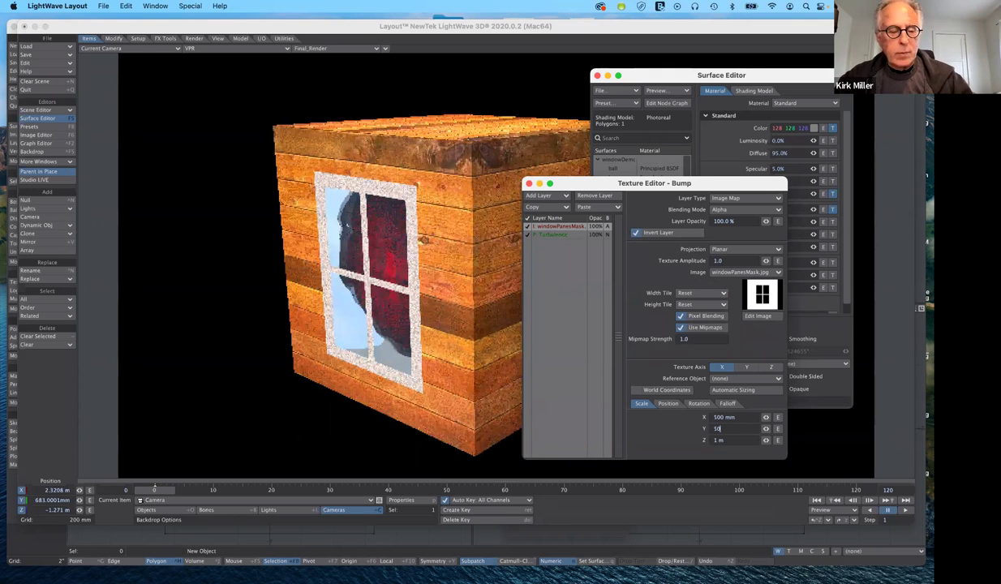
{"action": "type", "text": "0mm"}
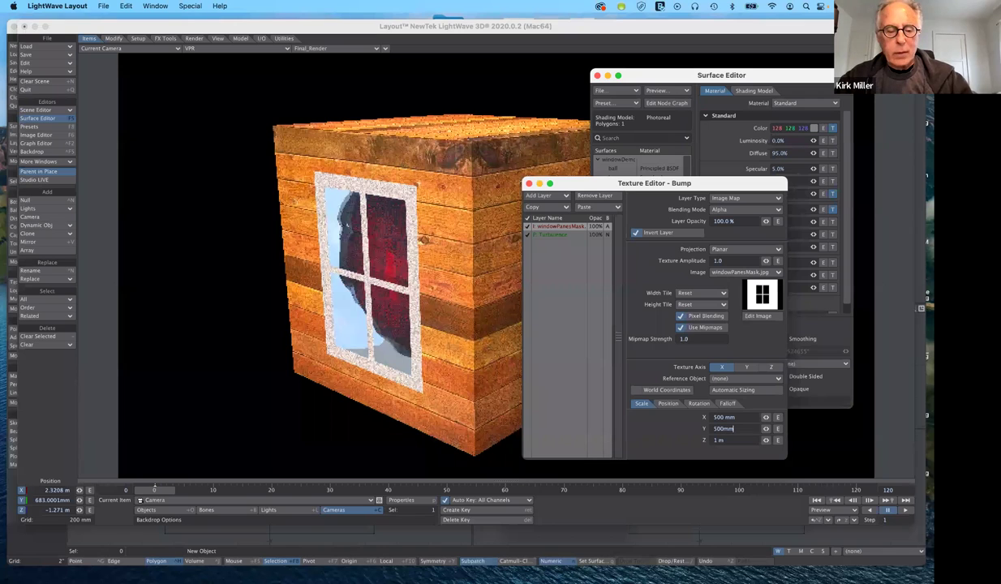
{"action": "key", "text": "Tab"}
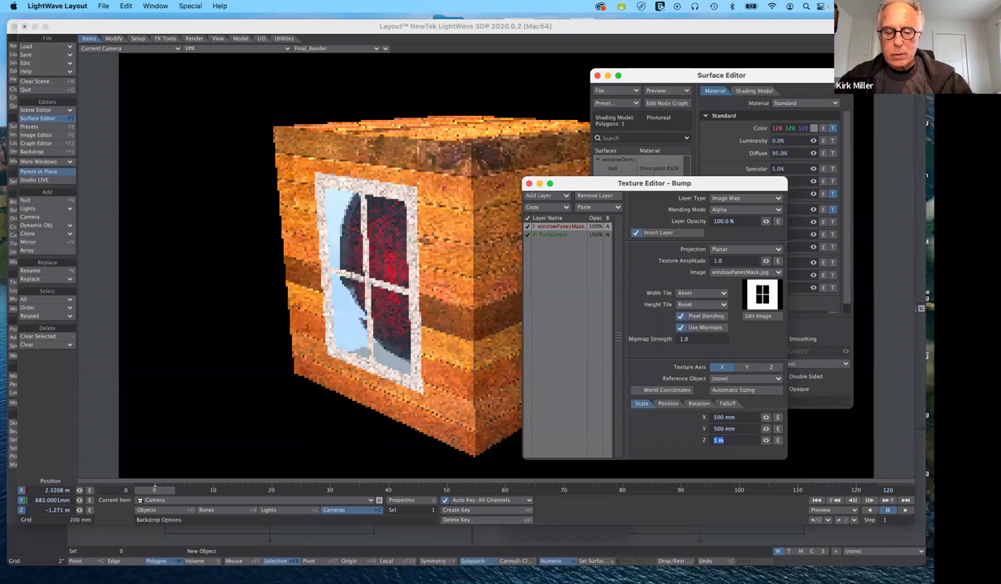
{"action": "type", "text": "500"}
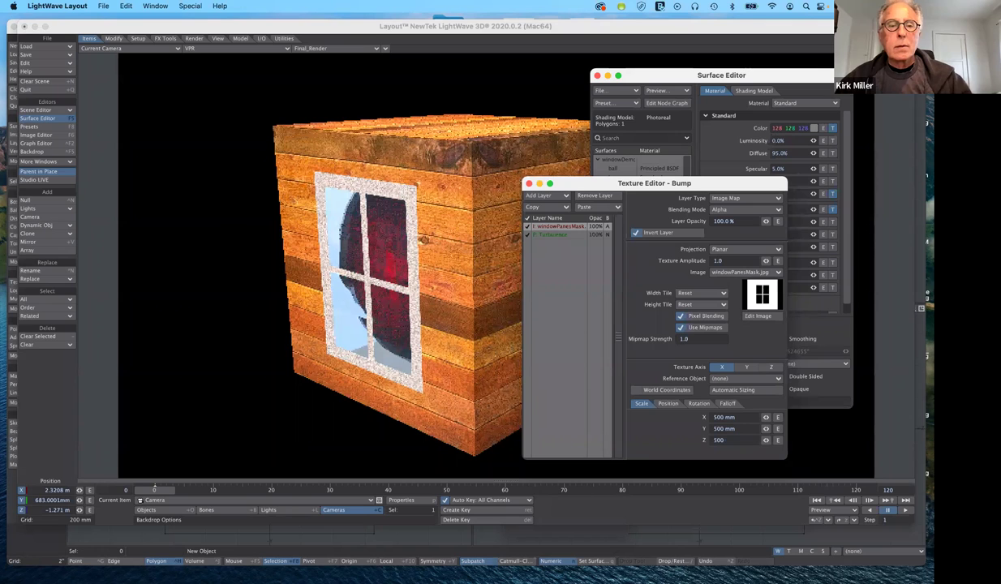
{"action": "key", "text": "Tab"}
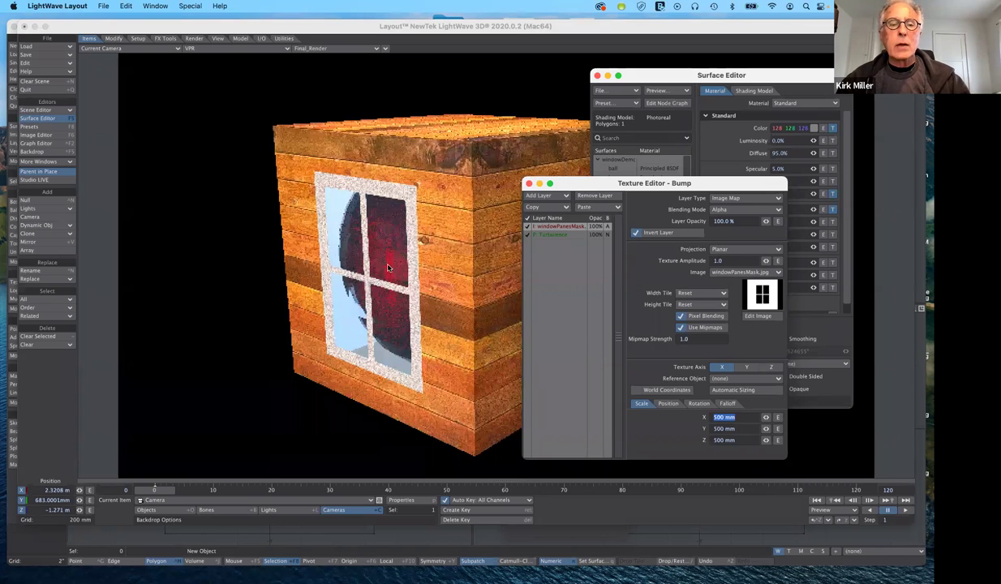
- Set the windowPanesMask bump layer's X, Y and Z scale to 300 mm, and select the Turbulence layer
{"action": "left_click", "coordinate": [605, 177]}
{"action": "left_click_drag", "start_coordinate": [605, 176], "coordinate": [604, 168]}
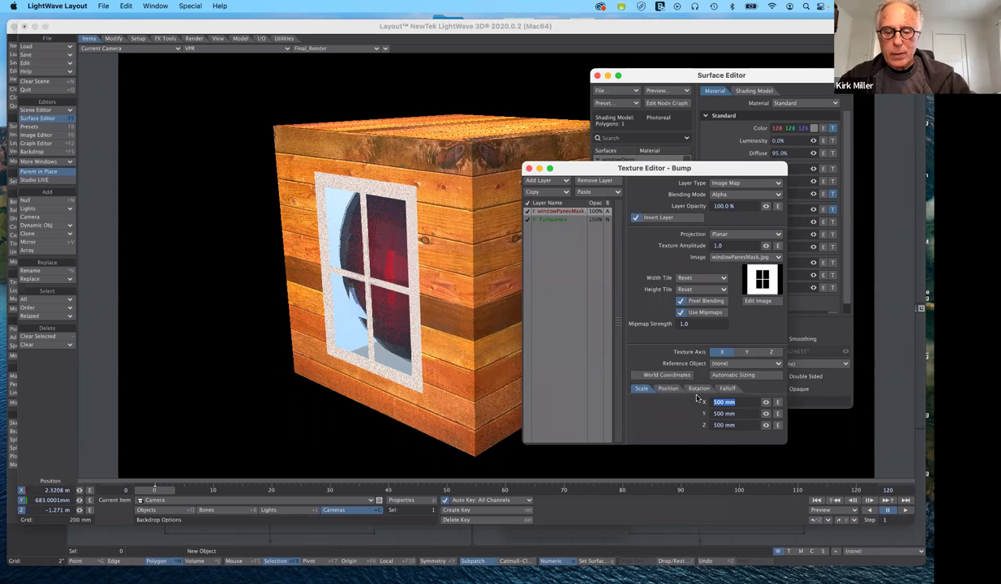
{"action": "type", "text": "3"}
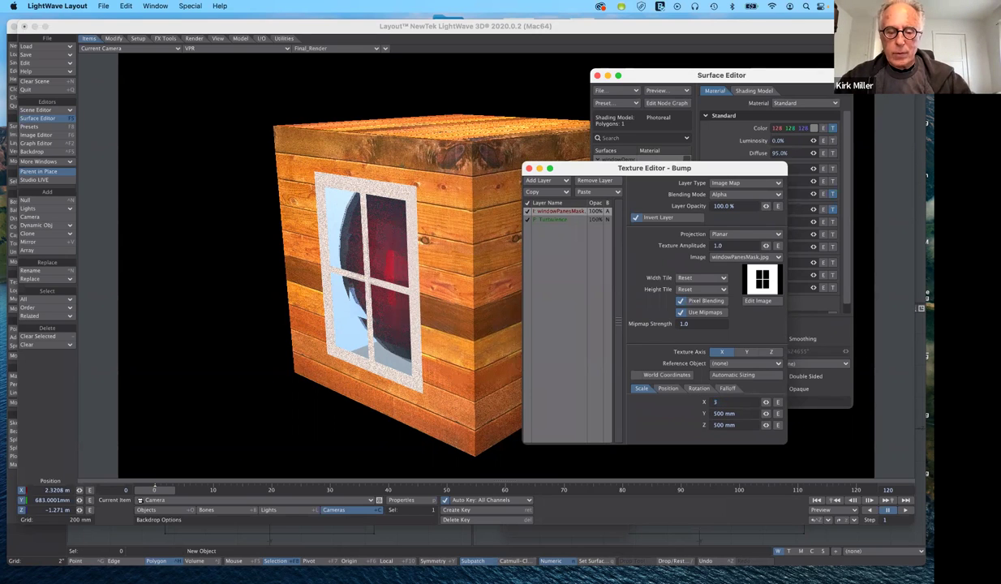
{"action": "type", "text": "00m"}
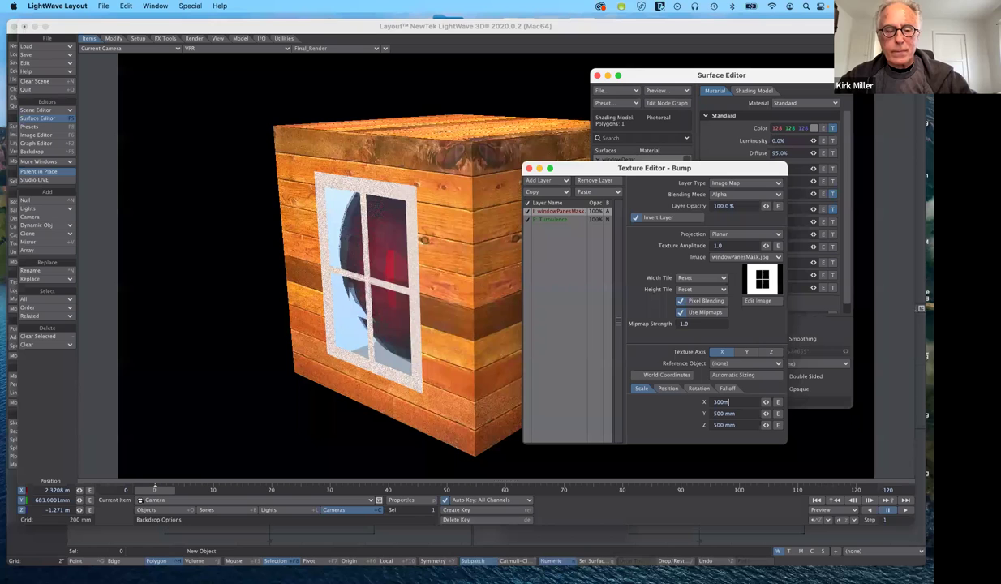
{"action": "key", "text": "Tab"}
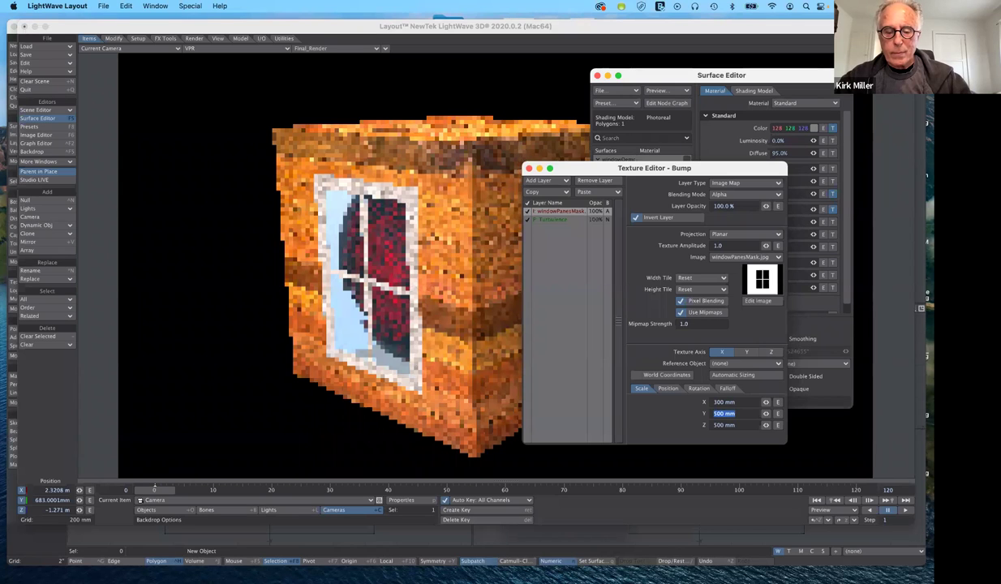
{"action": "type", "text": "300mm"}
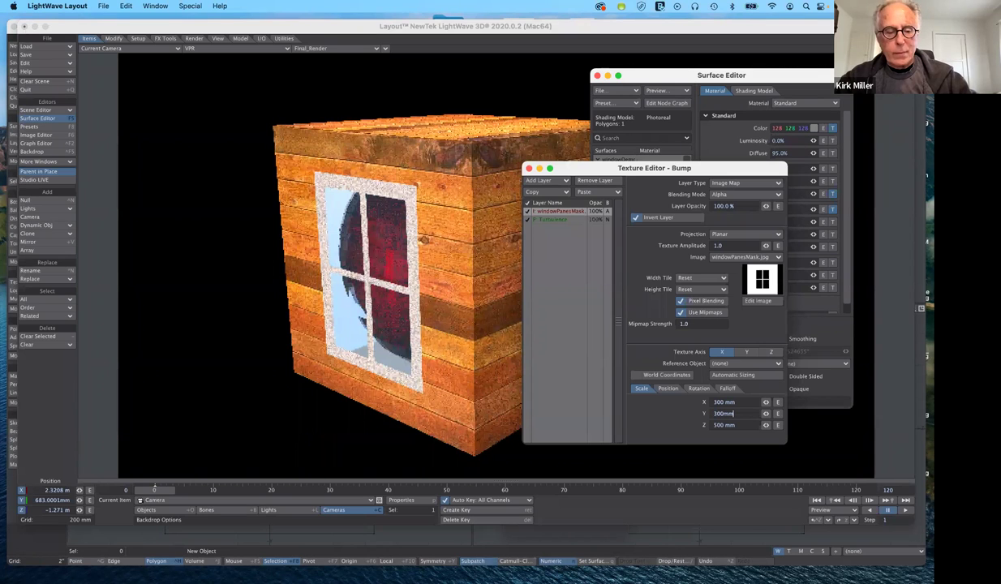
{"action": "key", "text": "Tab"}
{"action": "type", "text": "3"}
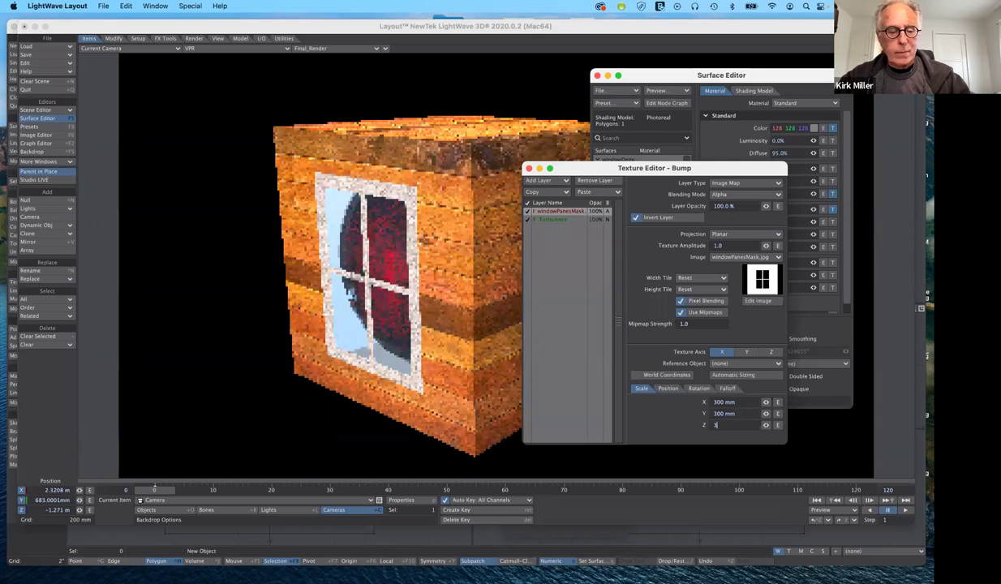
{"action": "type", "text": "00mm"}
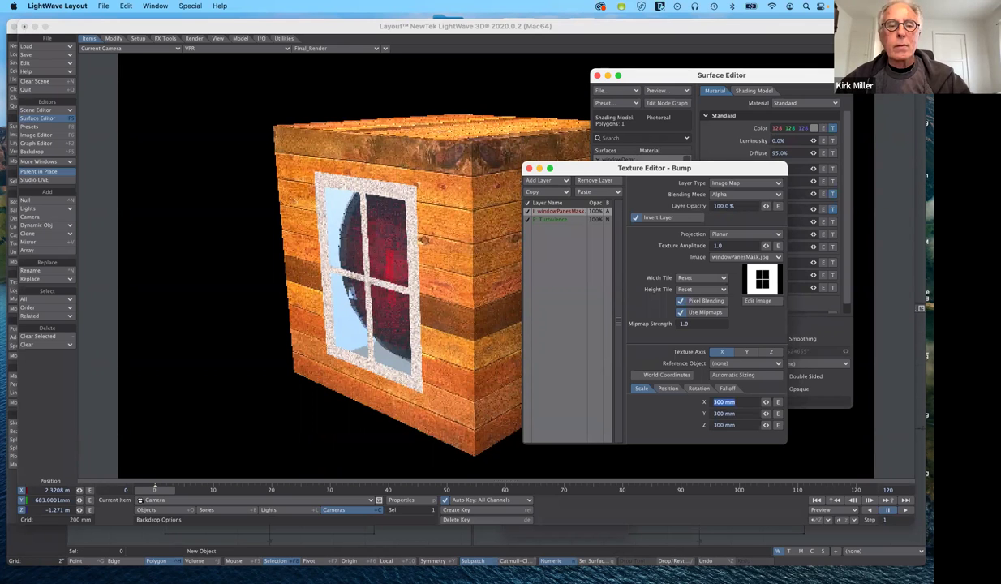
{"action": "key", "text": "Tab"}
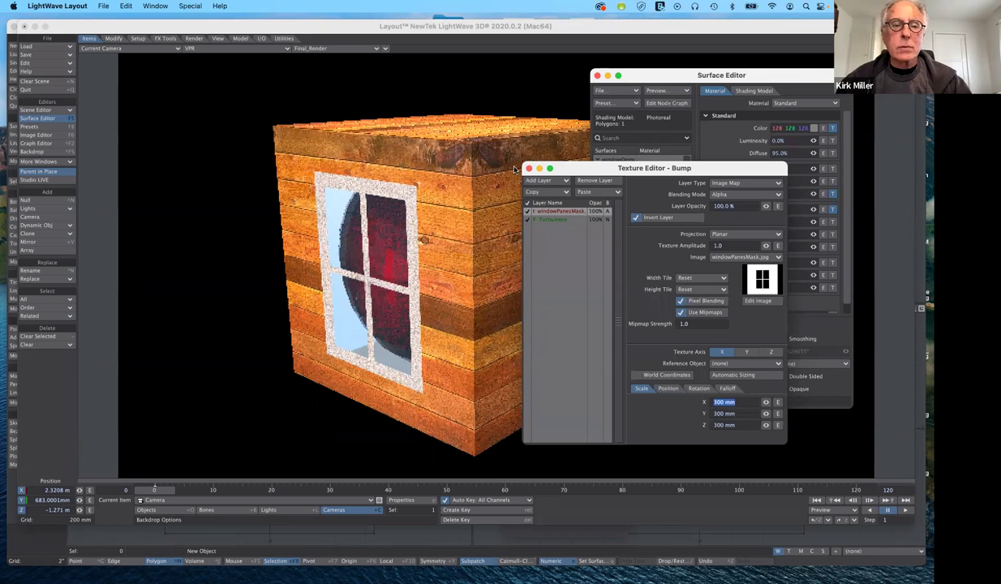
{"action": "left_click", "coordinate": [575, 214]}
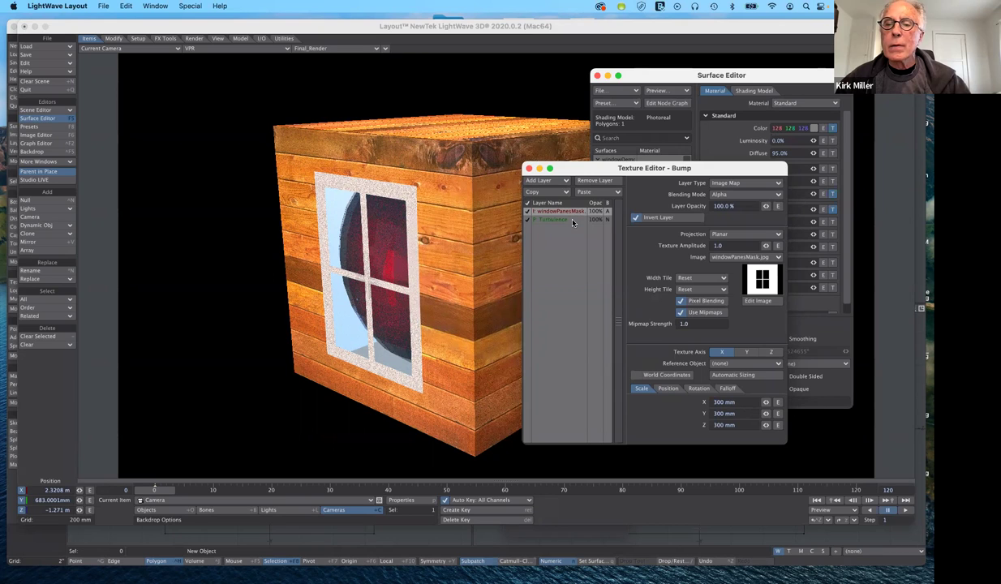
{"action": "left_click", "coordinate": [572, 220]}
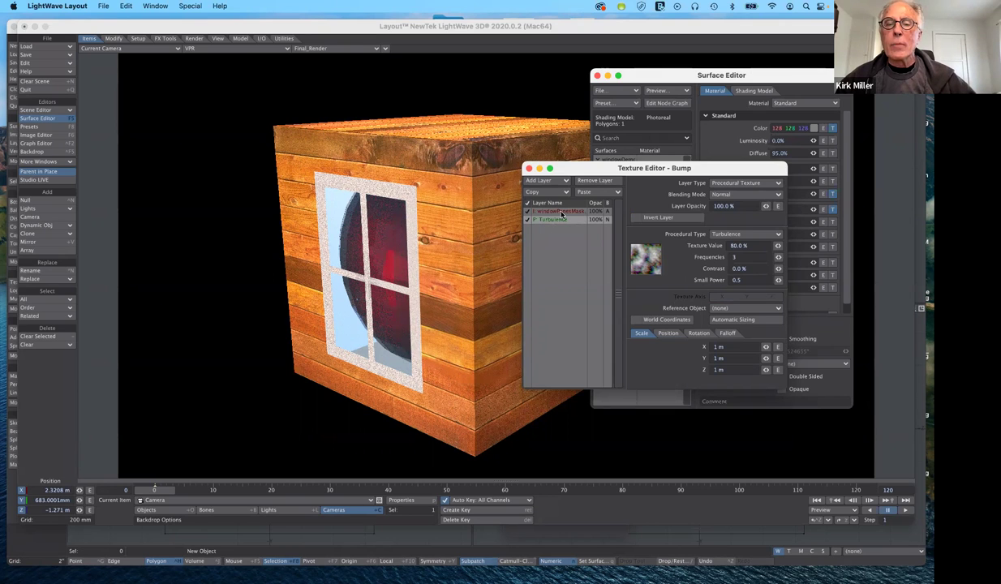
- Set the windowPanesMask bump layer's X, Y and Z scale to 1 m
{"action": "left_click", "coordinate": [560, 212]}
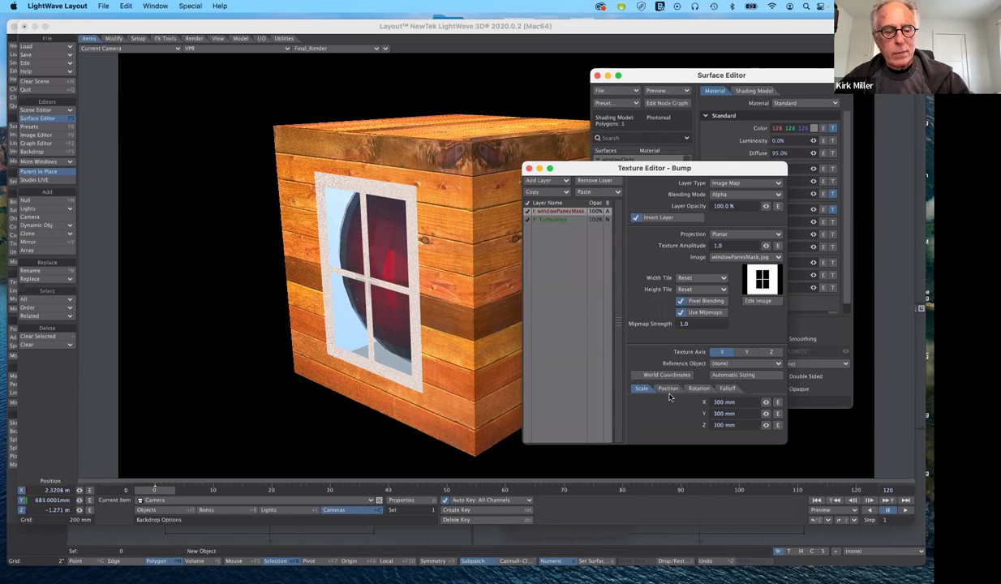
{"action": "left_click", "coordinate": [723, 402]}
{"action": "type", "text": "1"}
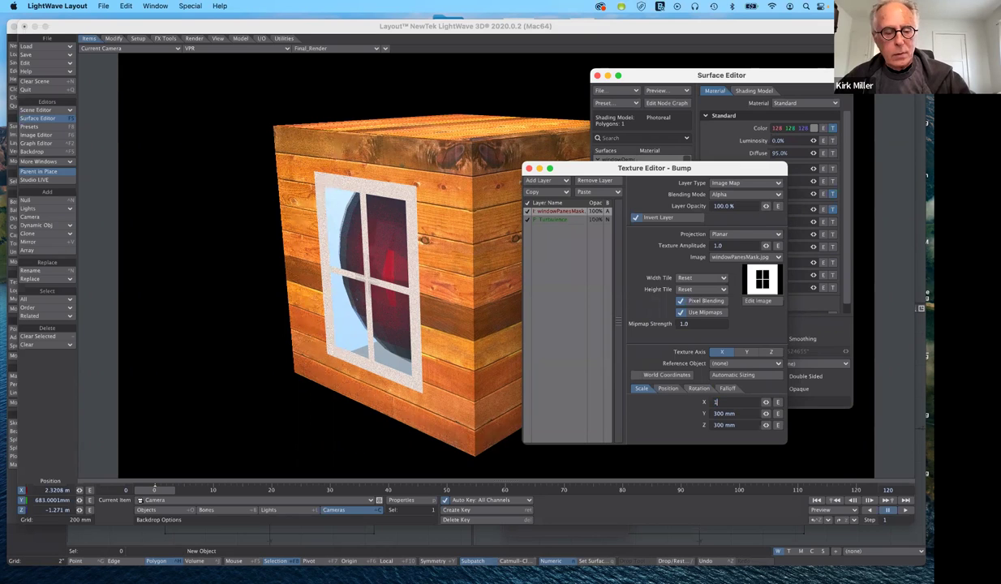
{"action": "key", "text": "Tab"}
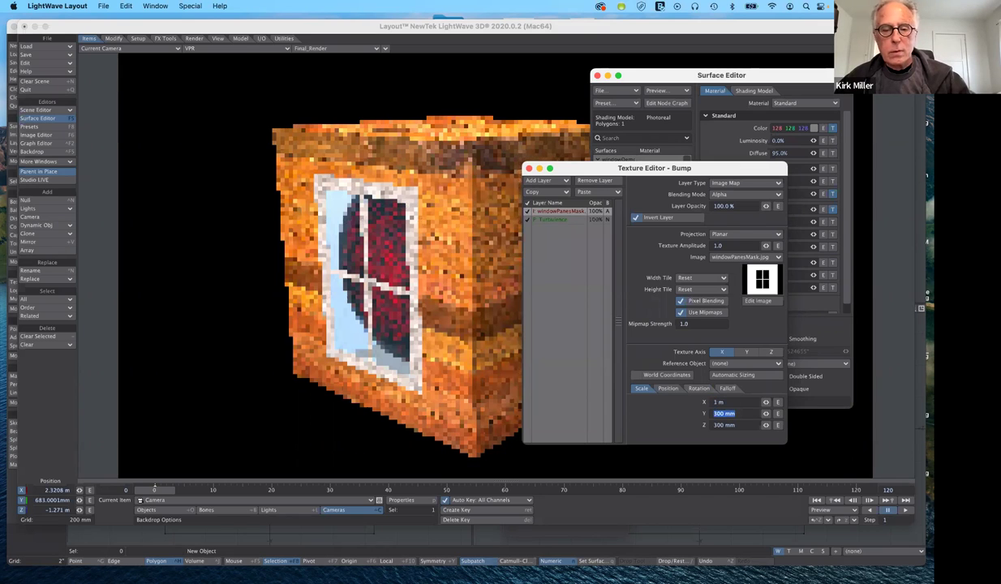
{"action": "type", "text": "1"}
{"action": "key", "text": "Tab"}
{"action": "type", "text": "1"}
{"action": "key", "text": "Tab"}
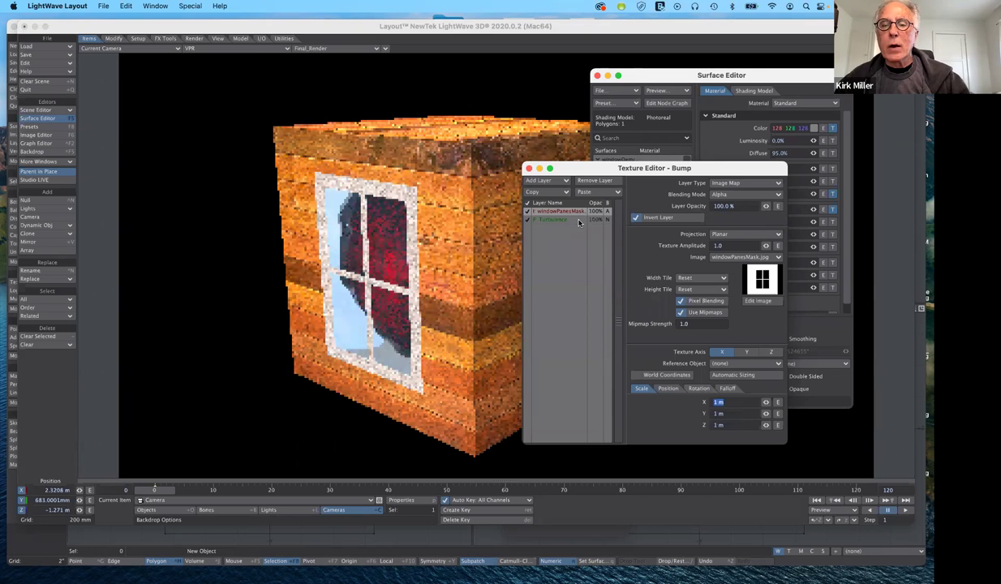
- Set the Turbulence bump layer's X, Y and Z scale to 300 mm, and close the bump texture editor
{"action": "left_click", "coordinate": [577, 220]}
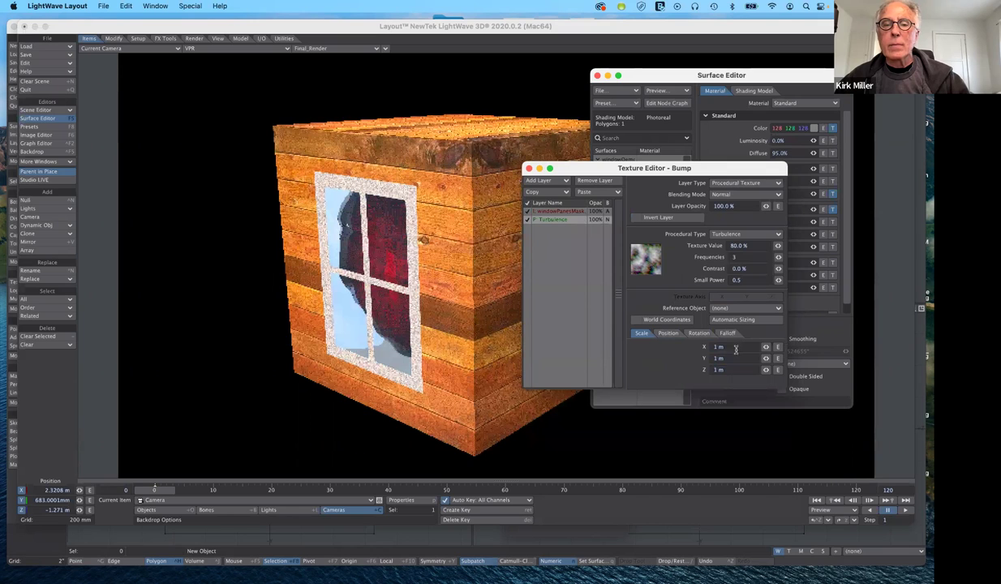
{"action": "left_click", "coordinate": [718, 348]}
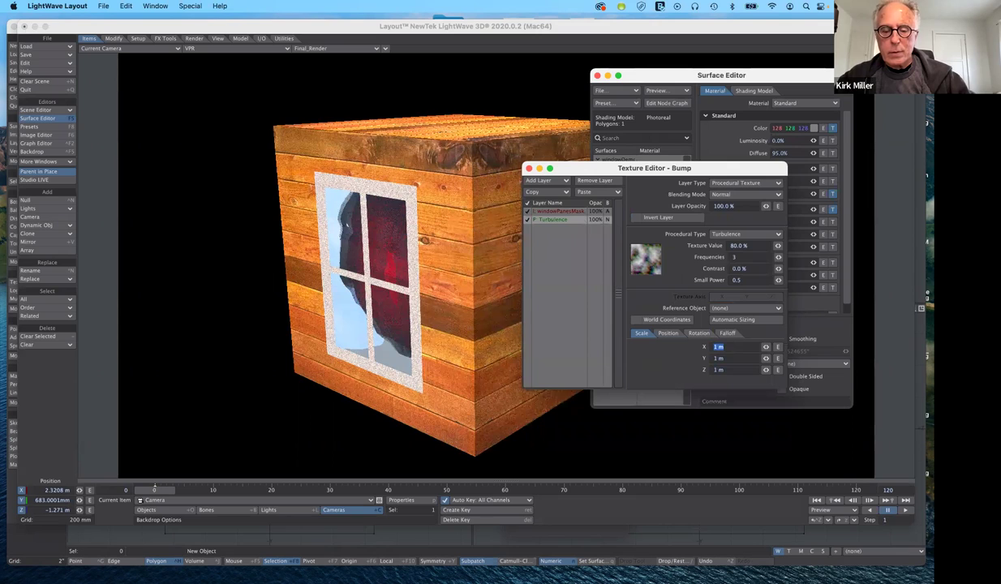
{"action": "type", "text": "300"}
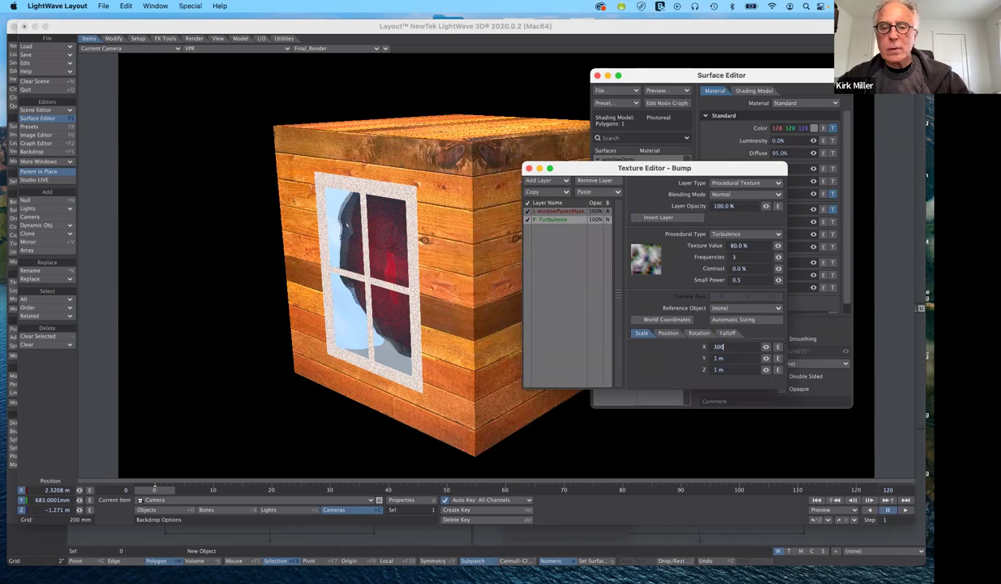
{"action": "type", "text": " mm"}
{"action": "key", "text": "Tab"}
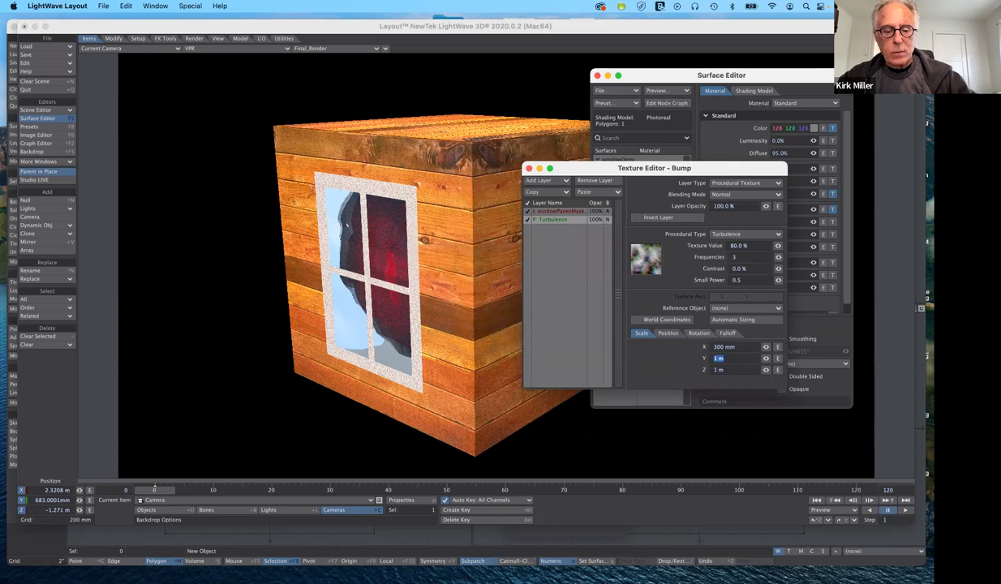
{"action": "type", "text": "3"}
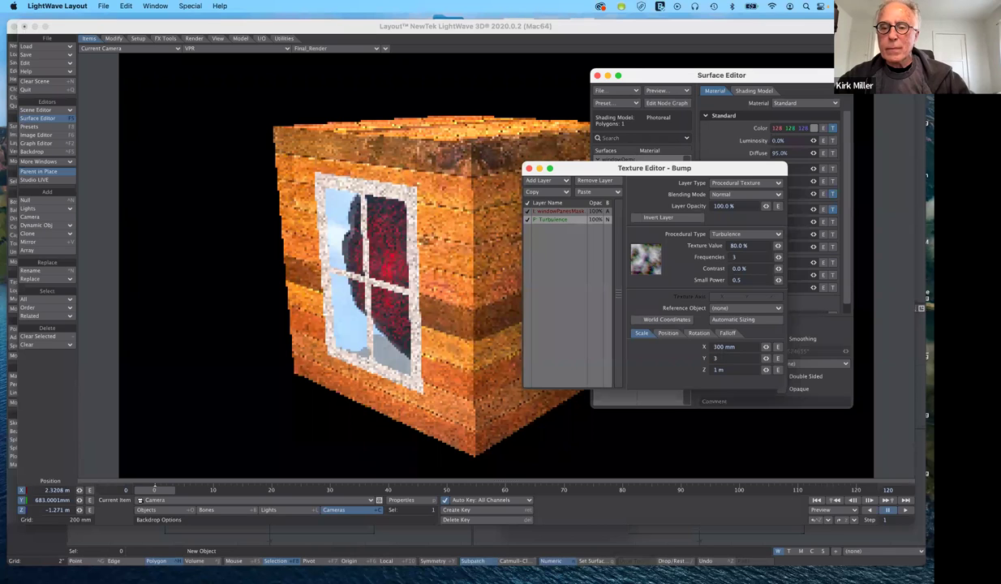
{"action": "type", "text": "00"}
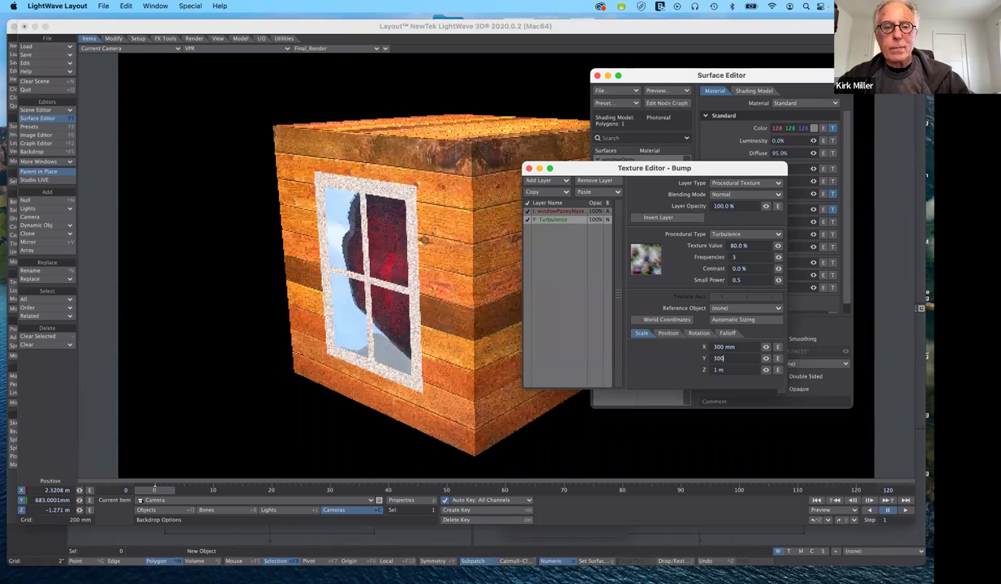
{"action": "type", "text": "mm"}
{"action": "key", "text": "Tab"}
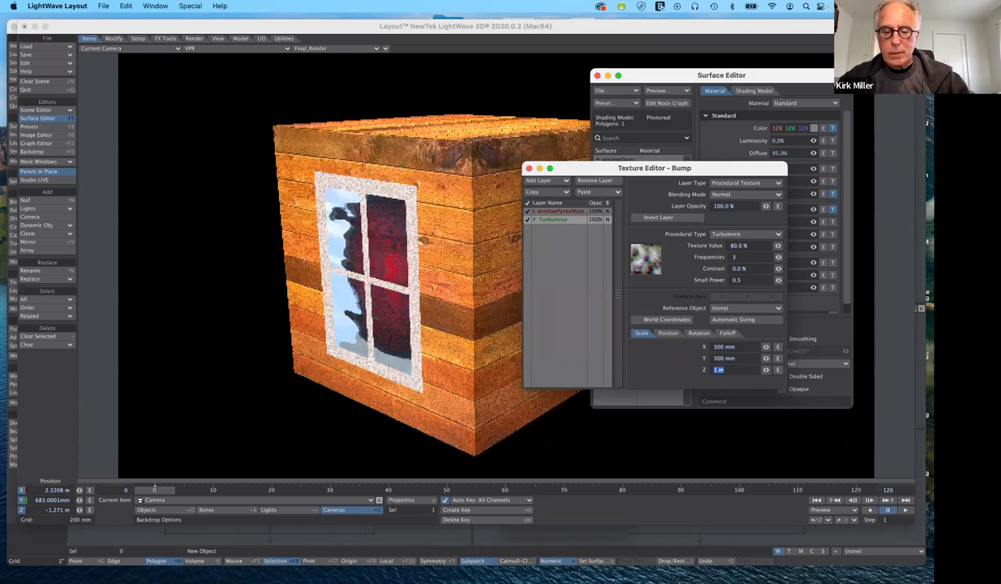
{"action": "type", "text": "300mm"}
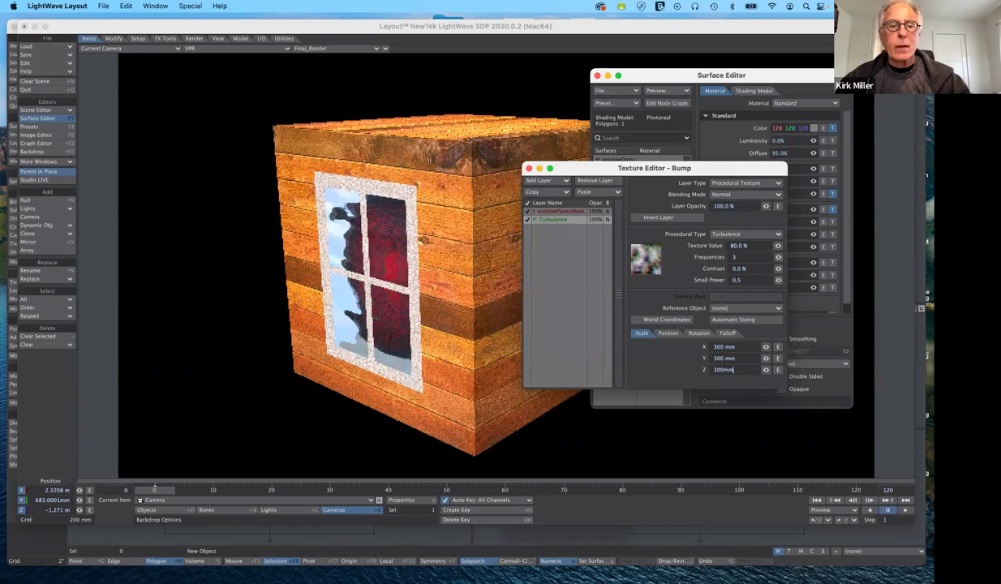
{"action": "key", "text": "Tab"}
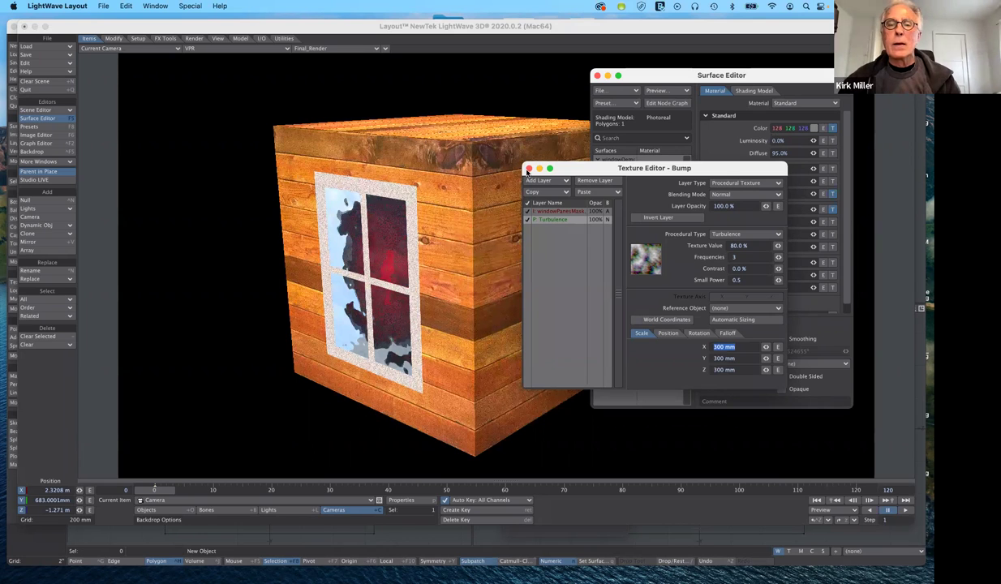
{"action": "left_click", "coordinate": [529, 170]}
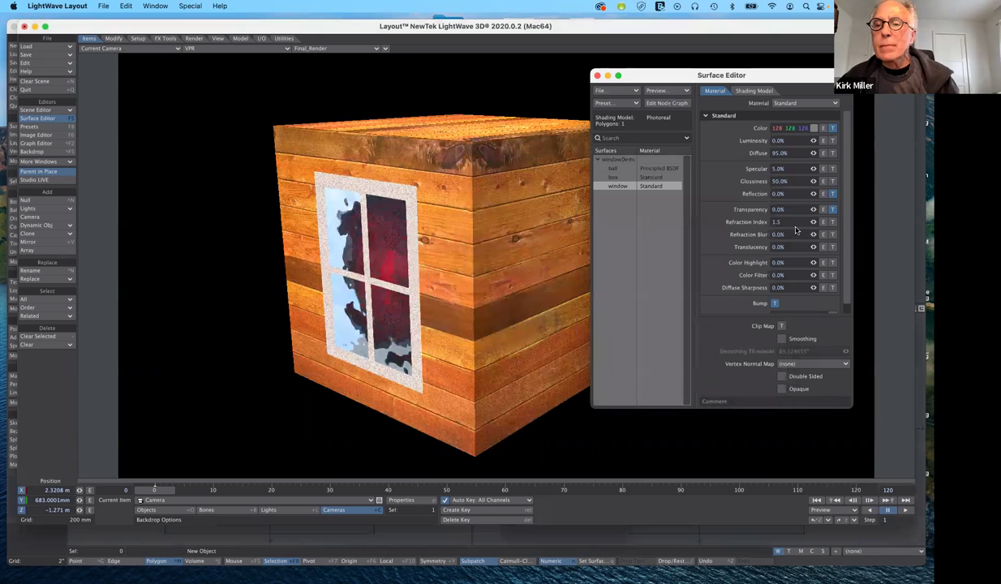
- Open the window surface's reflection texture, copy its windowPanesMask layer, and add the copy to the layers
{"action": "left_click", "coordinate": [832, 194]}
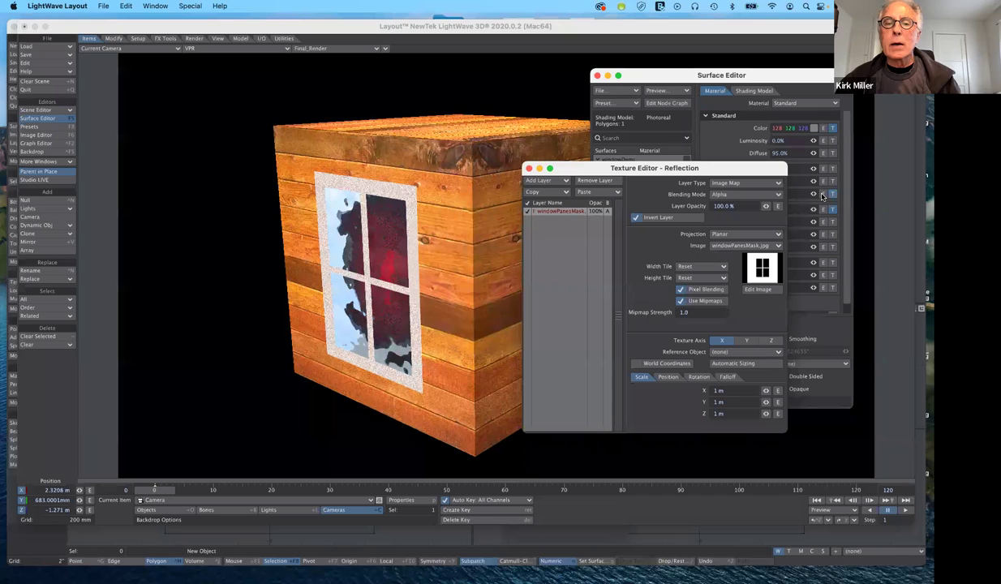
{"action": "left_click_drag", "start_coordinate": [623, 170], "coordinate": [662, 161]}
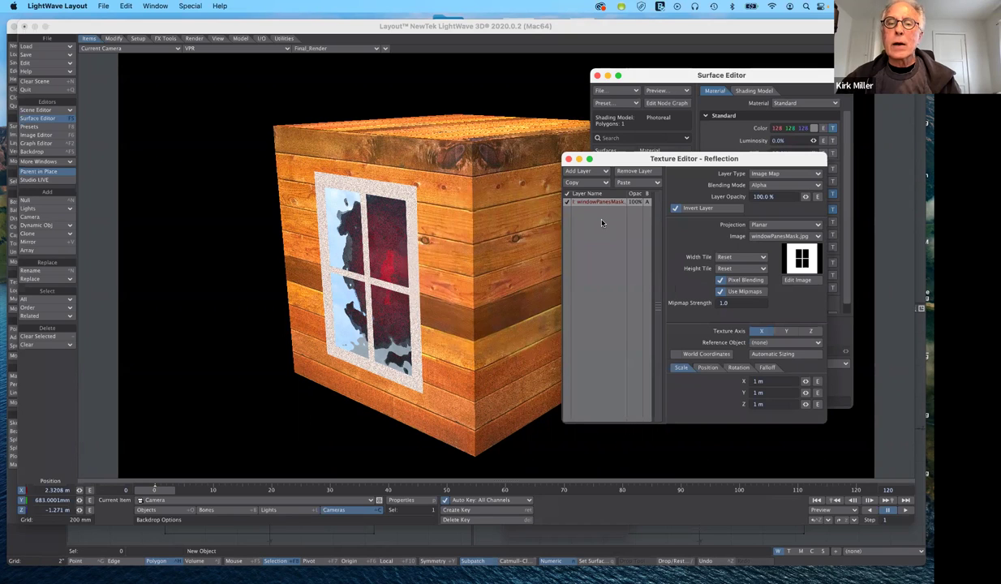
{"action": "left_click", "coordinate": [595, 183]}
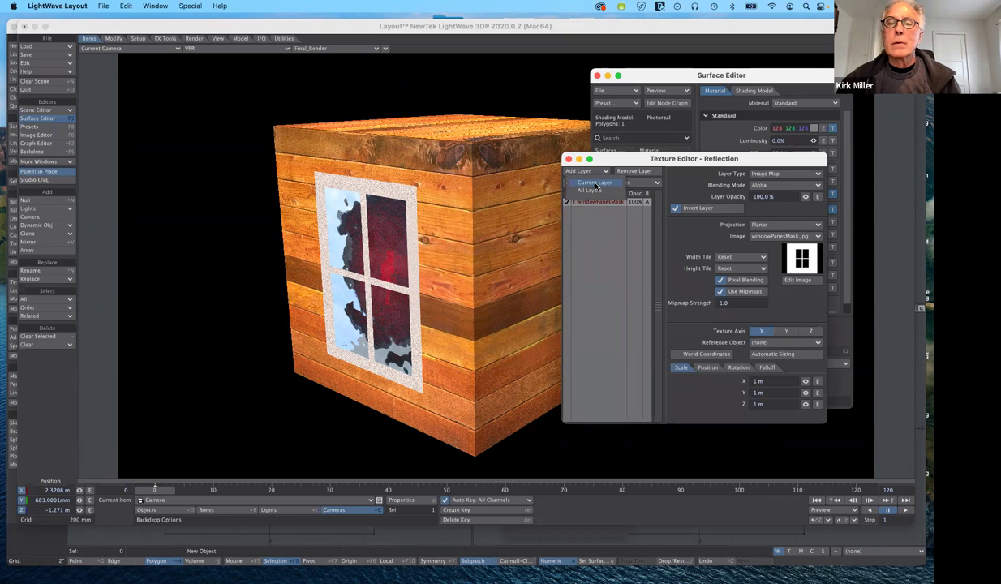
{"action": "left_click", "coordinate": [596, 184]}
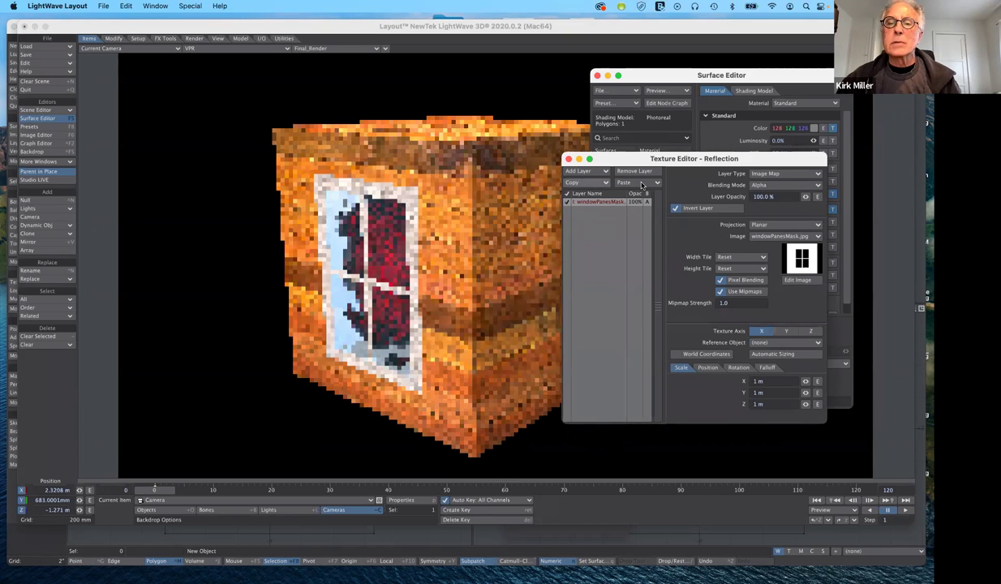
{"action": "left_click", "coordinate": [641, 185]}
{"action": "left_click", "coordinate": [610, 187]}
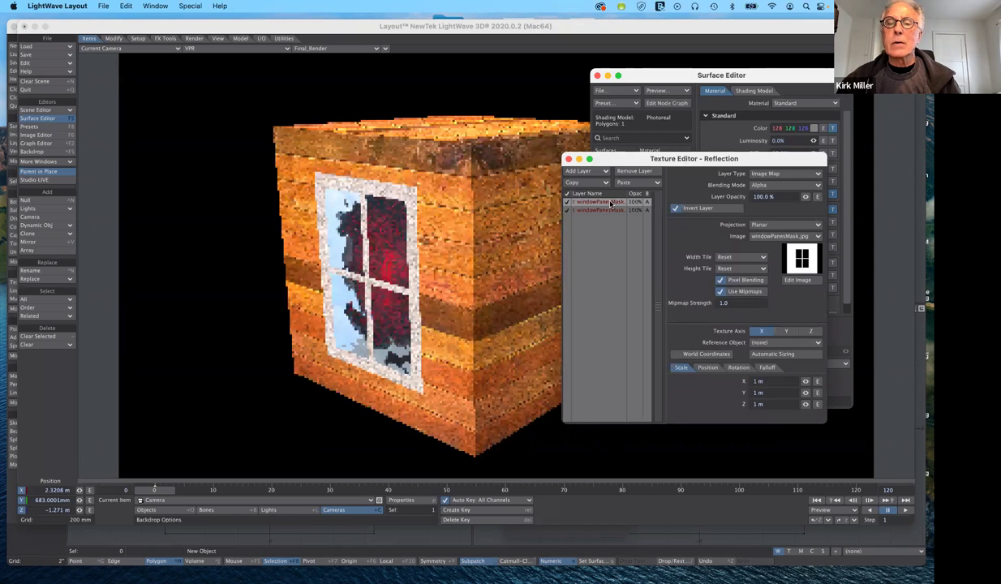
- Set the lower reflection layer's blending mode to Normal and its image to River.tga
{"action": "left_click", "coordinate": [609, 210]}
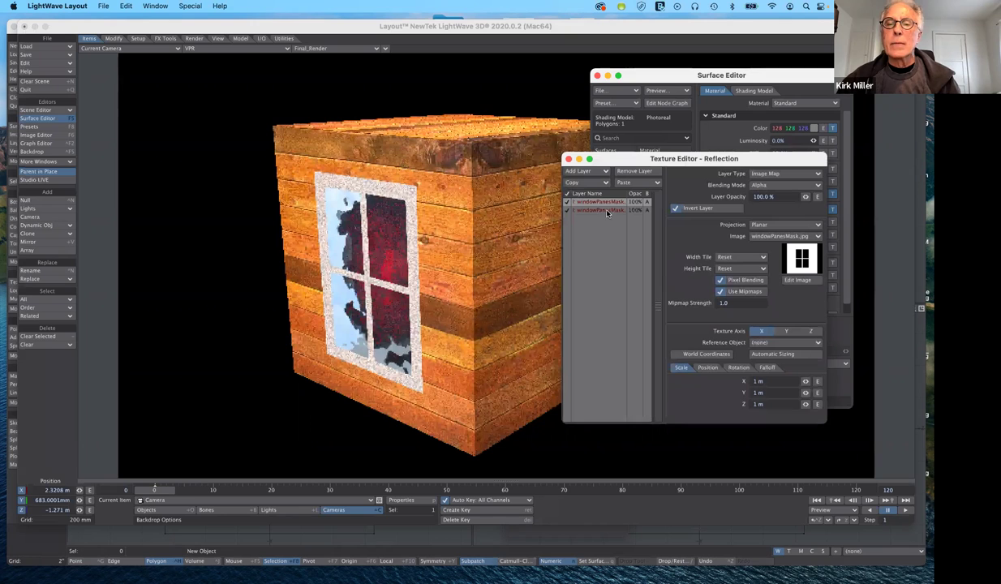
{"action": "left_click", "coordinate": [587, 211]}
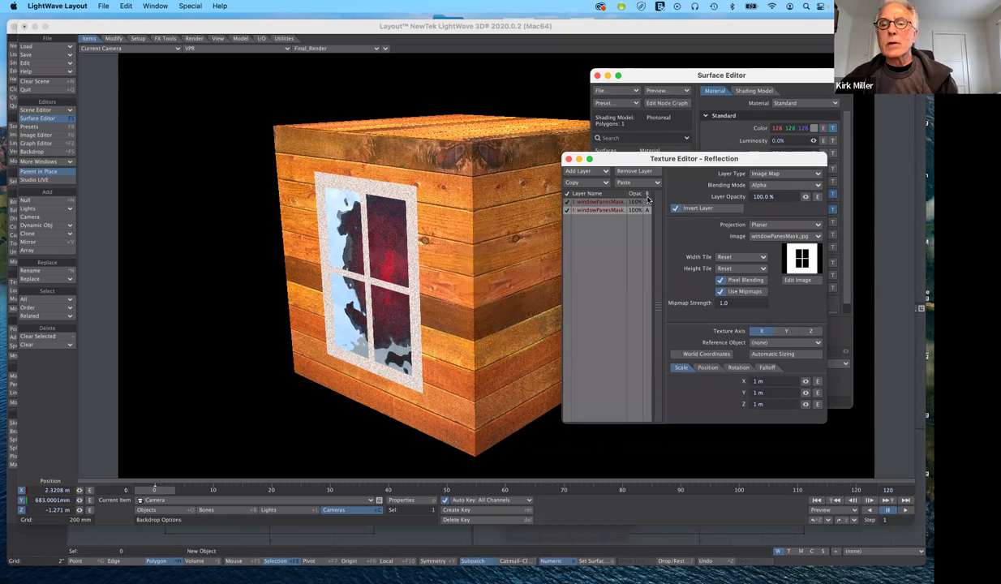
{"action": "left_click", "coordinate": [798, 186]}
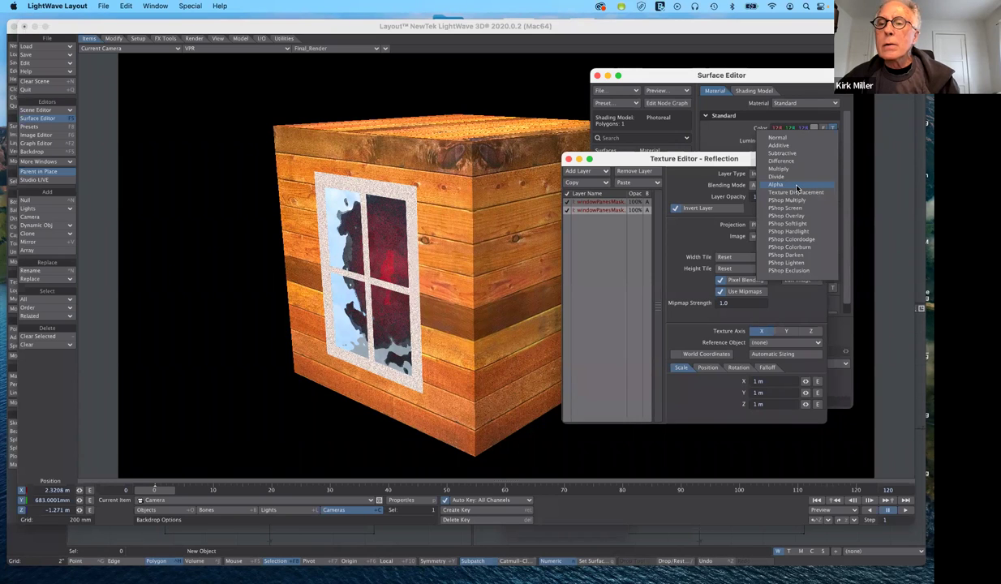
{"action": "left_click", "coordinate": [650, 216]}
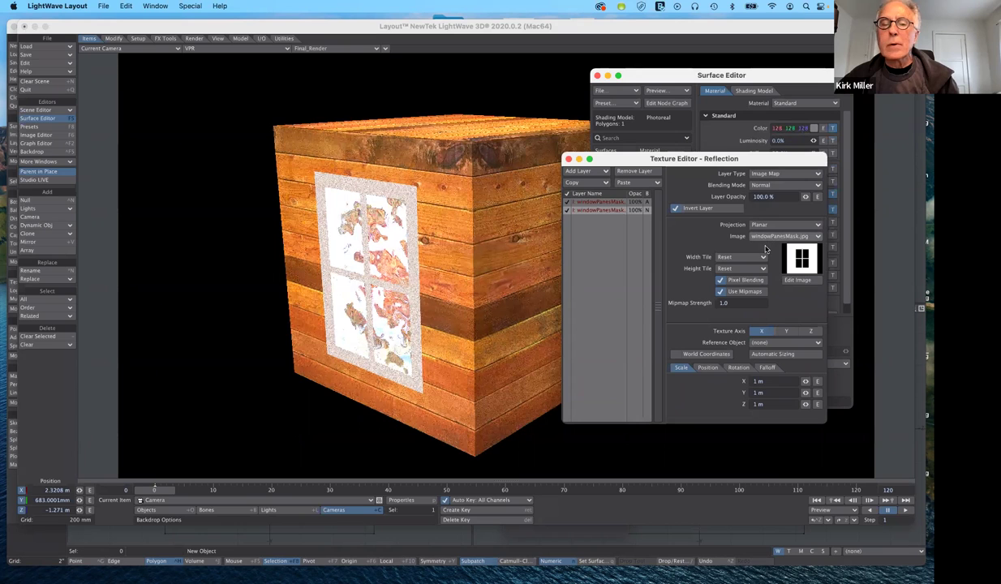
{"action": "left_click", "coordinate": [766, 239]}
{"action": "key", "text": "Down"}
{"action": "key", "text": "Return"}
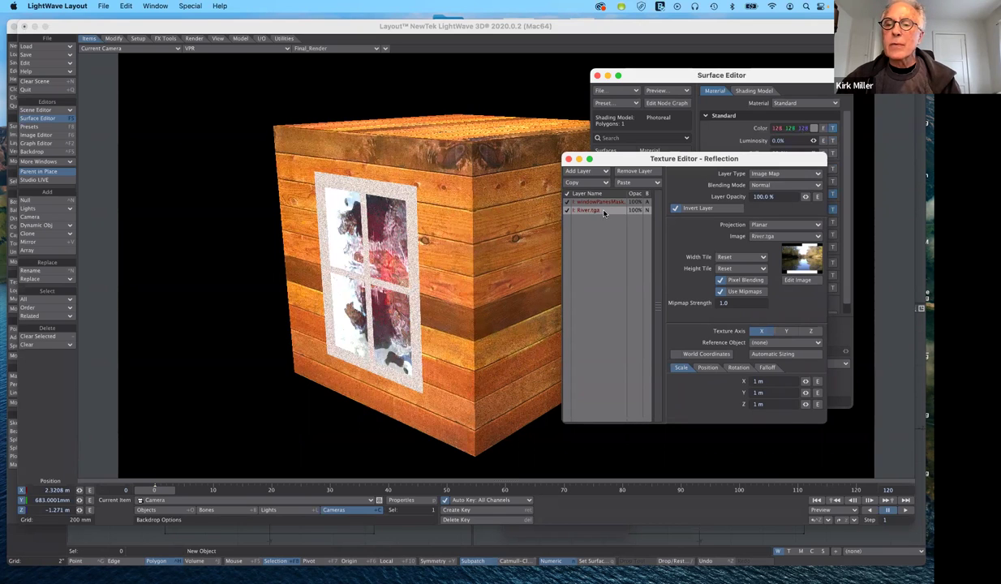
- Try the River.tga reflection layer without inversion, restore the inversion, and close the texture and surface editors
{"action": "left_click", "coordinate": [677, 209]}
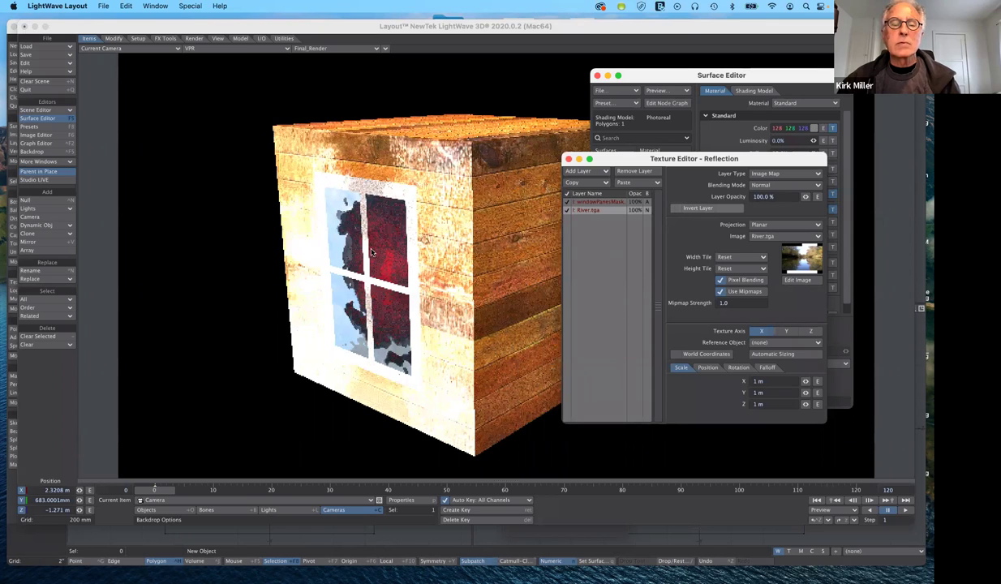
{"action": "left_click", "coordinate": [597, 203]}
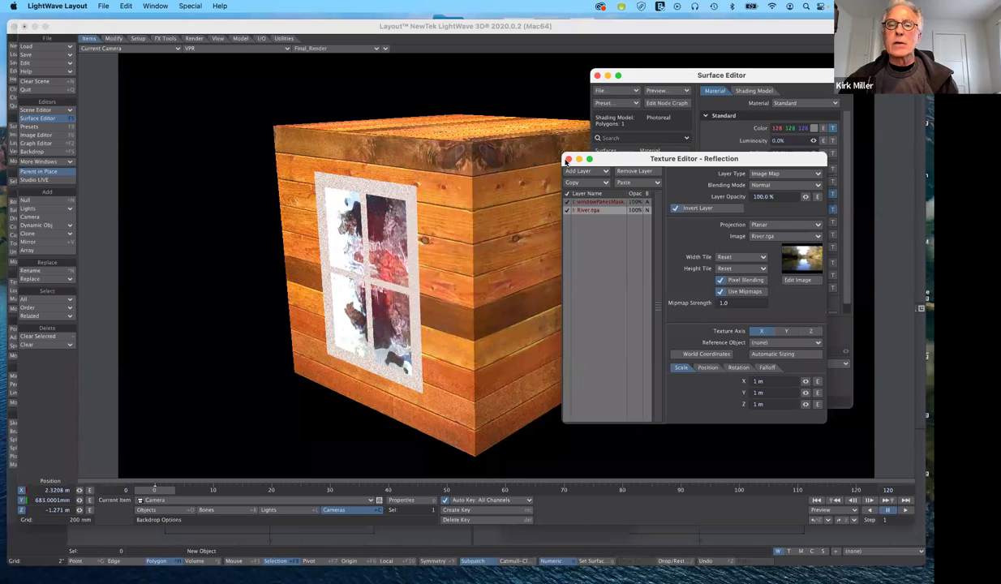
{"action": "left_click", "coordinate": [568, 159]}
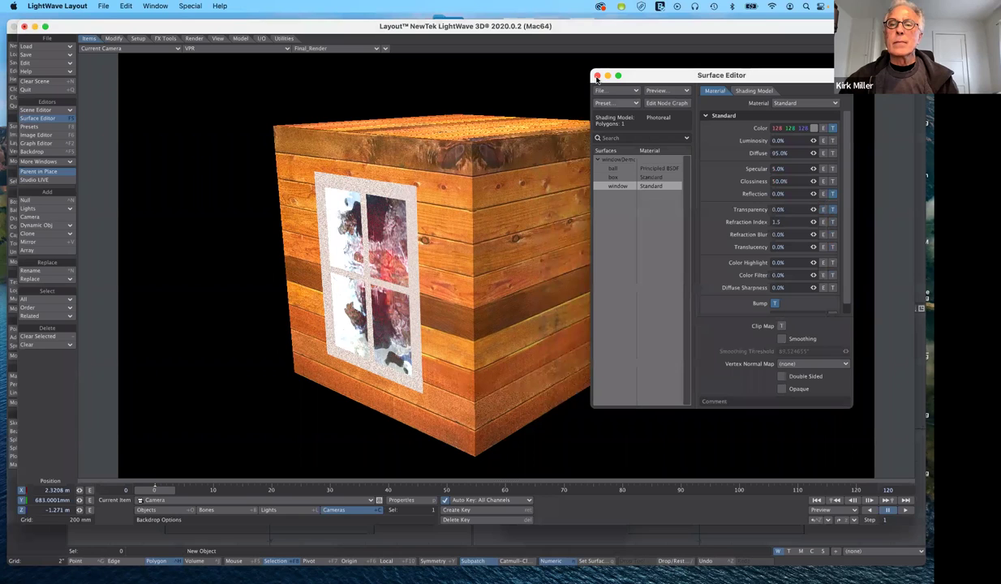
{"action": "left_click", "coordinate": [597, 76]}
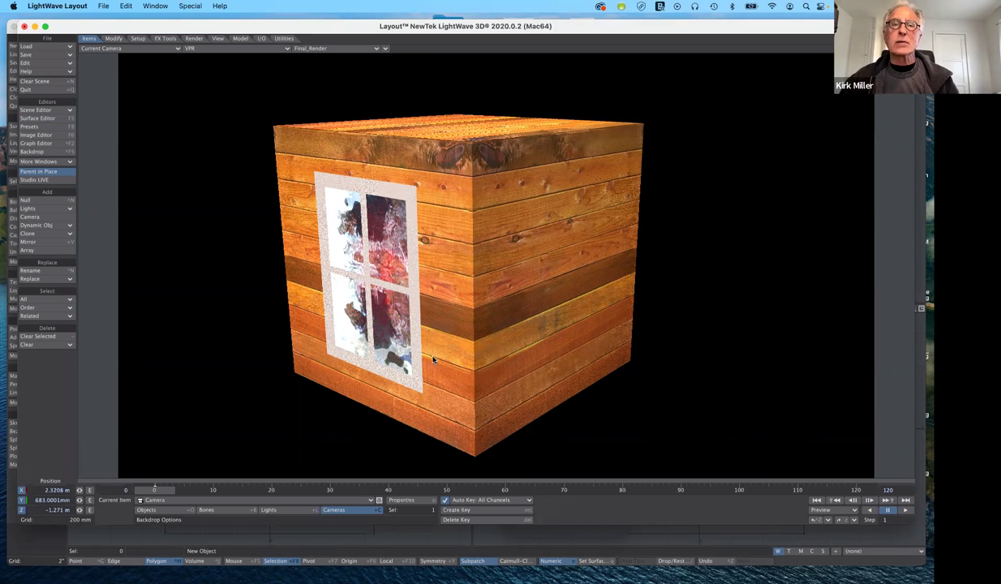
- Switch to Modeler, bring the box's layer to the foreground, and select the box's beige window face
{"action": "left_click", "coordinate": [922, 79]}
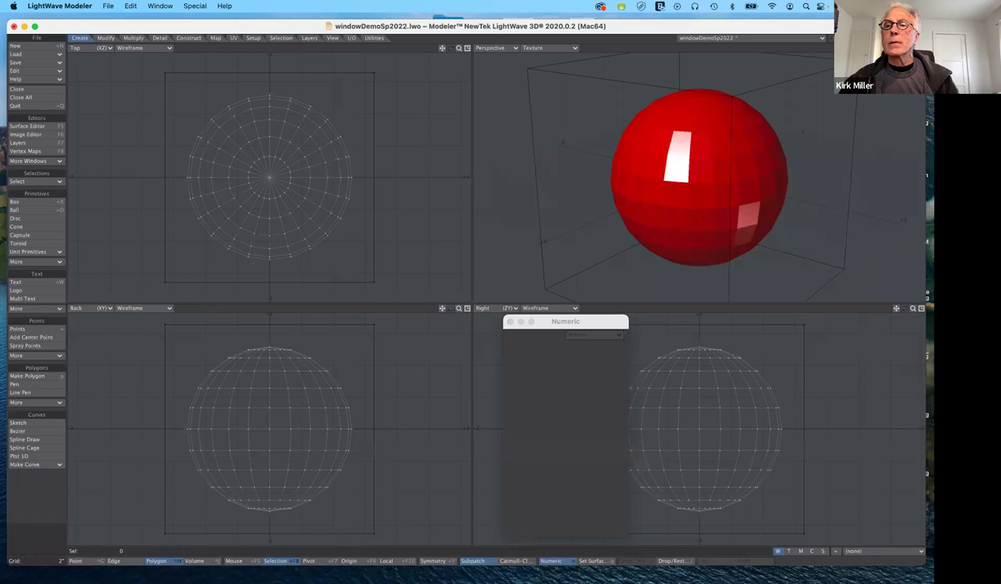
{"action": "key", "text": "Delete"}
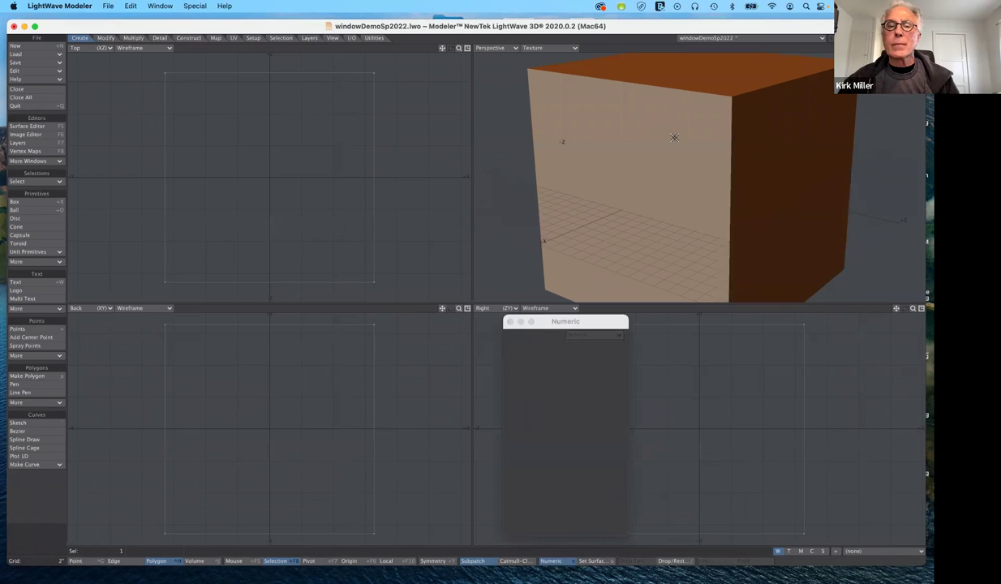
{"action": "left_click", "coordinate": [649, 135]}
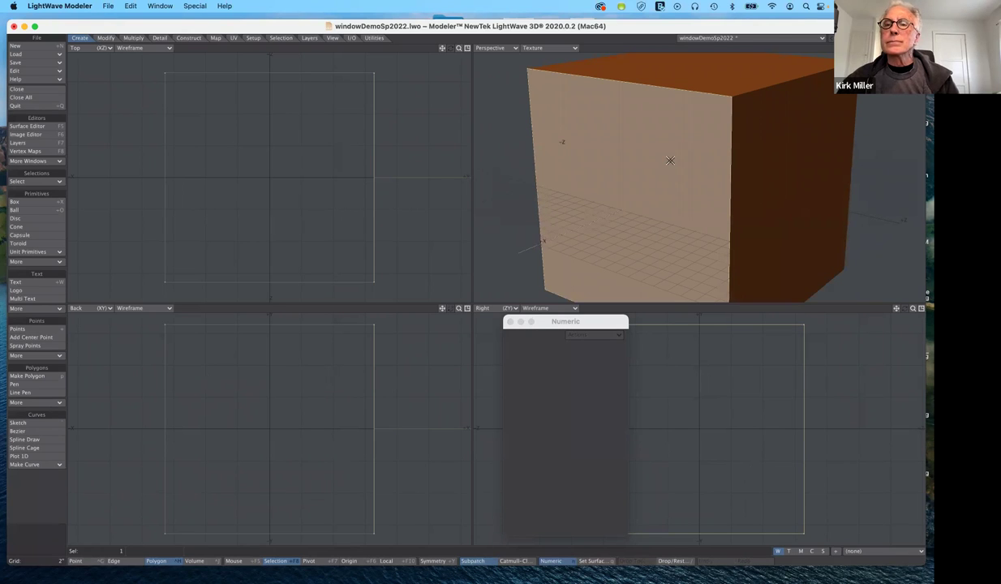
- Subdivide the selected window face of the box once using the Faceted method with 0.0 % fractal
{"action": "left_click", "coordinate": [769, 39]}
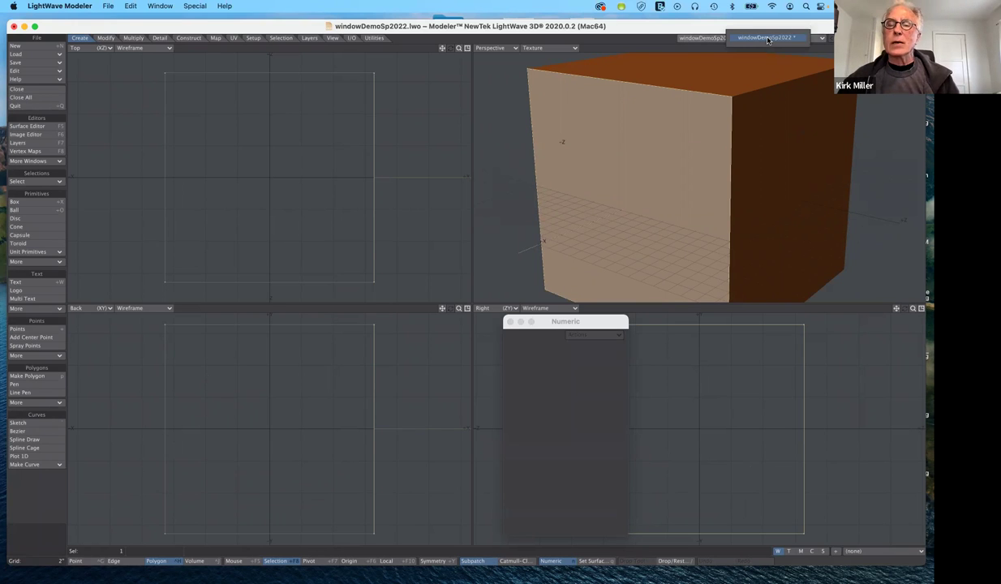
{"action": "left_click", "coordinate": [767, 39]}
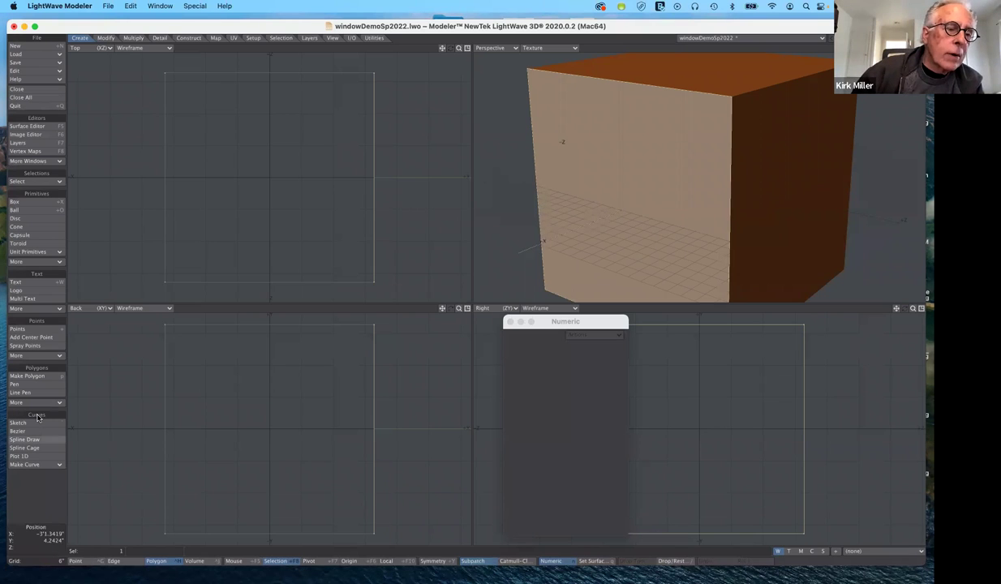
{"action": "scroll", "coordinate": [36, 415], "scroll_direction": "down", "scroll_amount": 2}
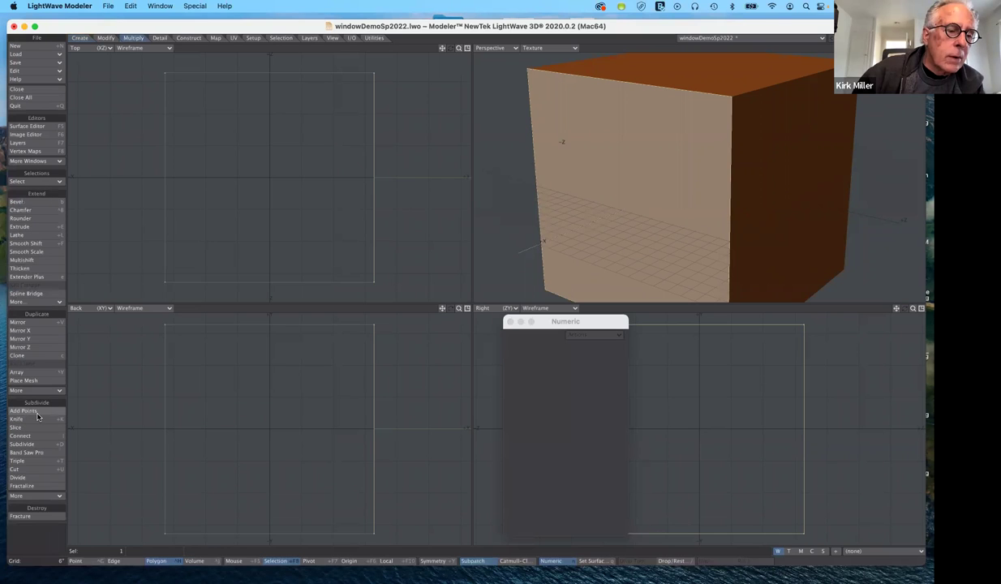
{"action": "left_click", "coordinate": [30, 479]}
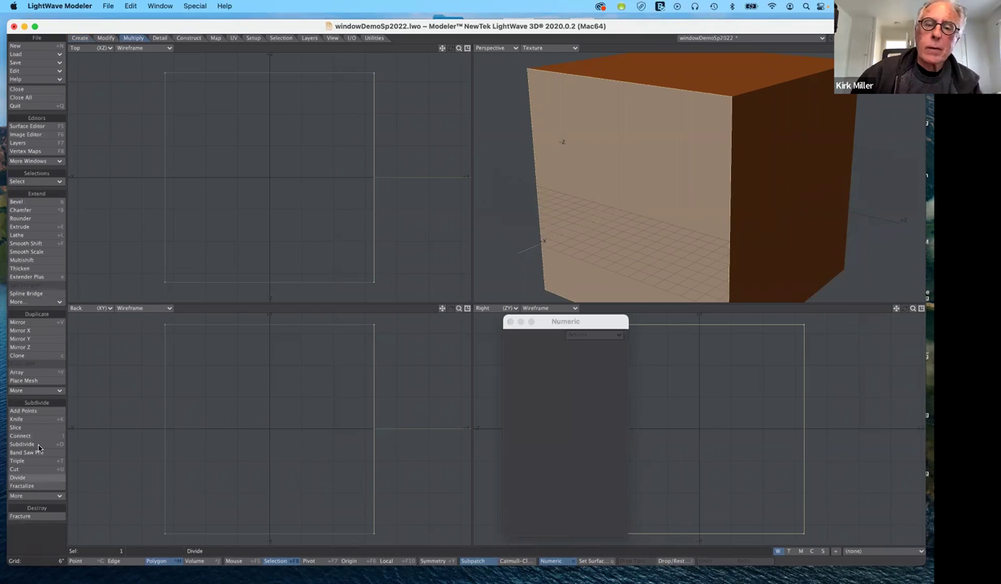
{"action": "left_click", "coordinate": [25, 445]}
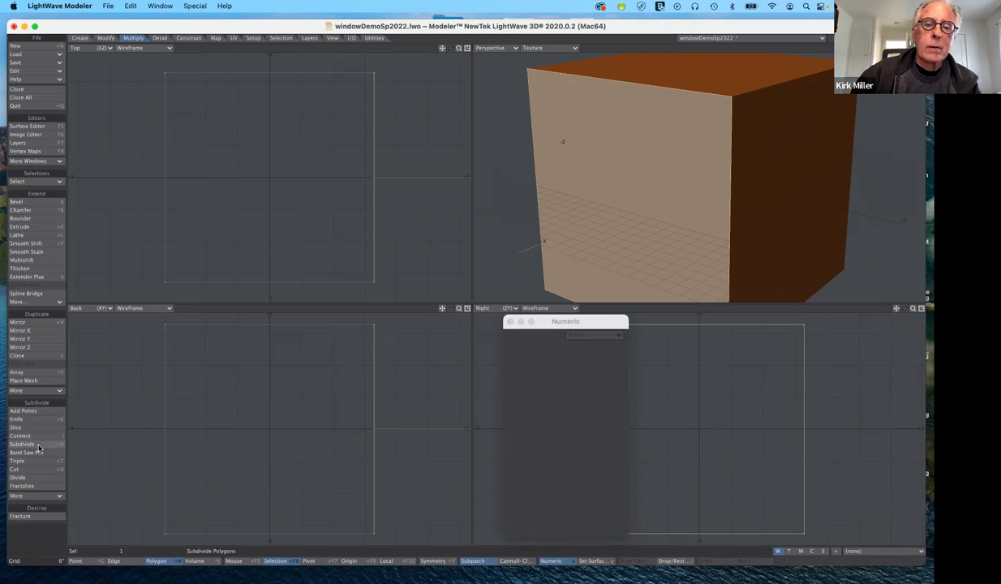
{"action": "left_click", "coordinate": [38, 446]}
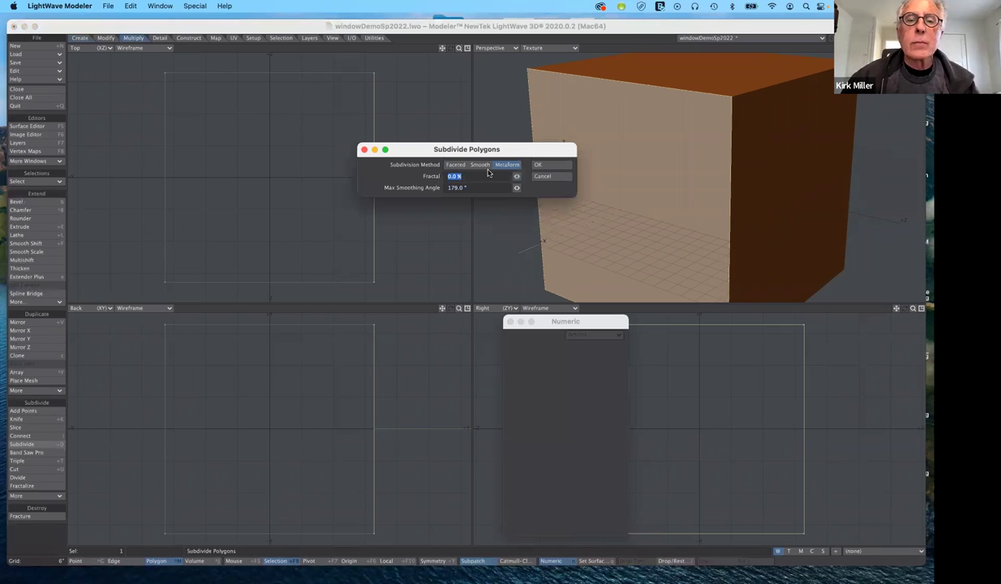
{"action": "left_click", "coordinate": [457, 165]}
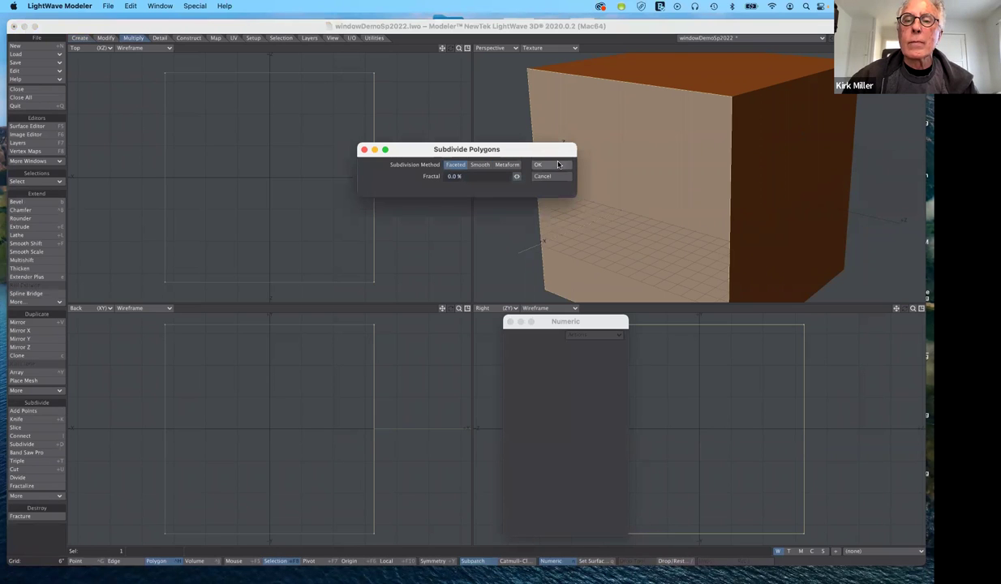
{"action": "left_click", "coordinate": [539, 165]}
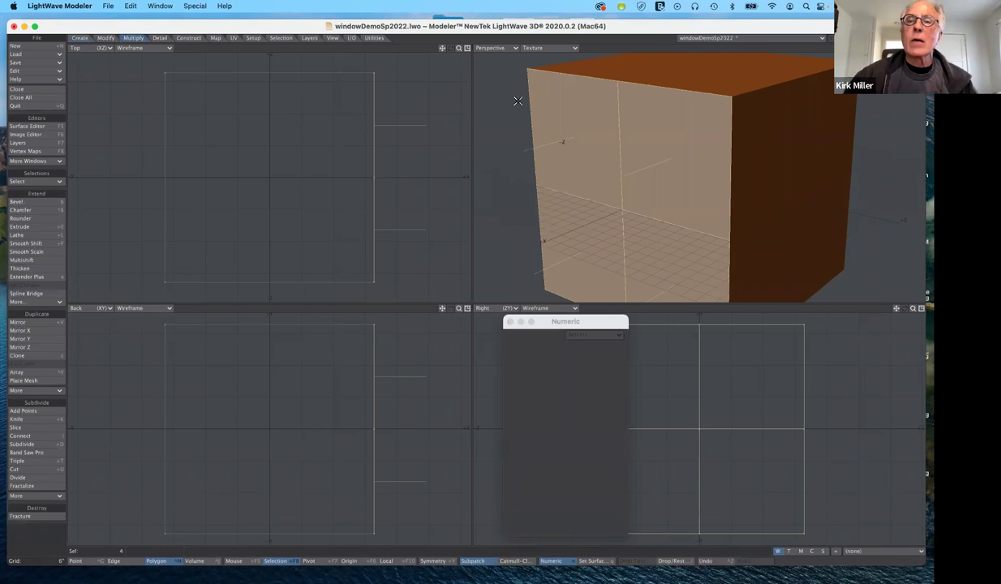
- Subdivide the window face four more times with the Faceted method and triple the resulting polygons
{"action": "left_click", "coordinate": [38, 436]}
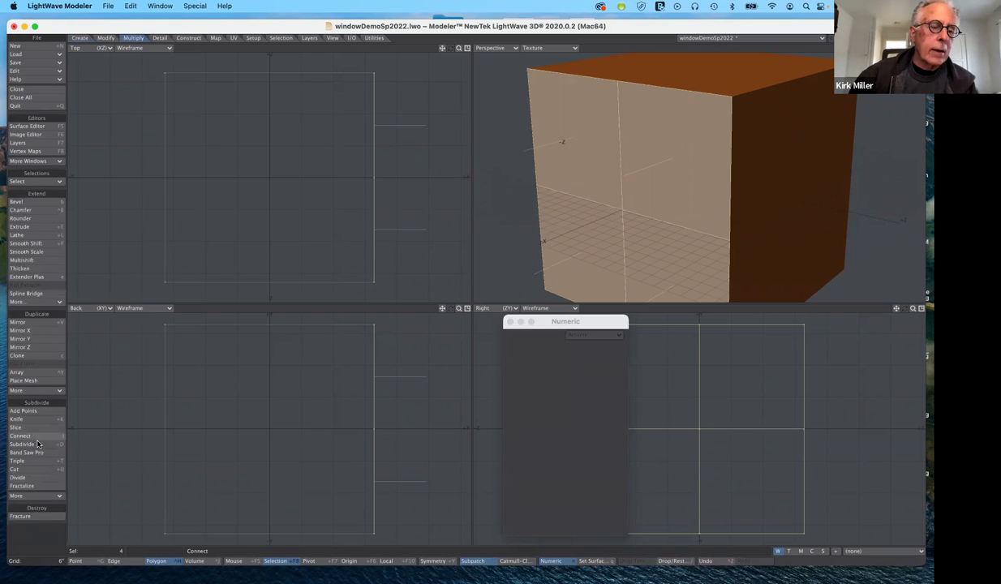
{"action": "left_click", "coordinate": [37, 444]}
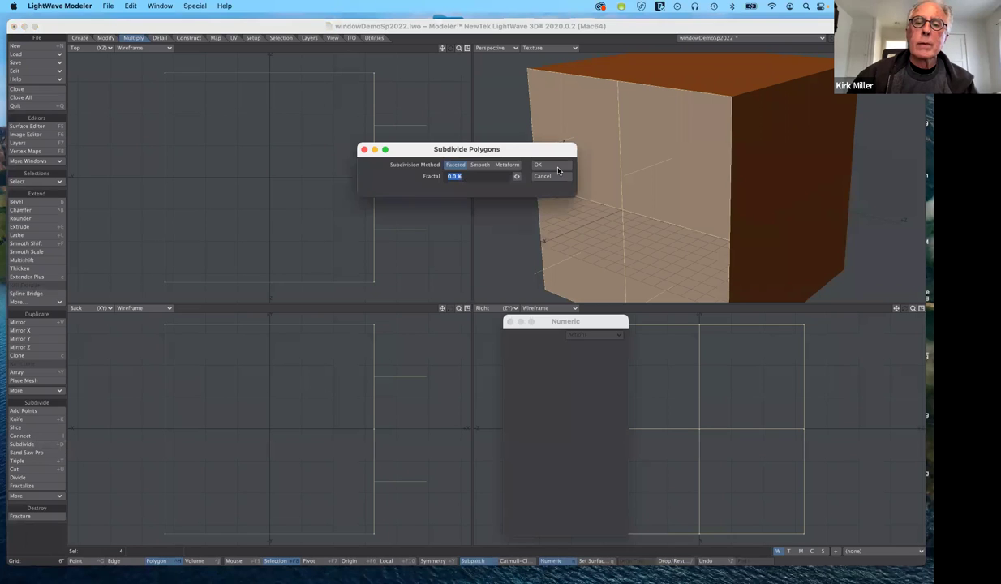
{"action": "key", "text": "Return"}
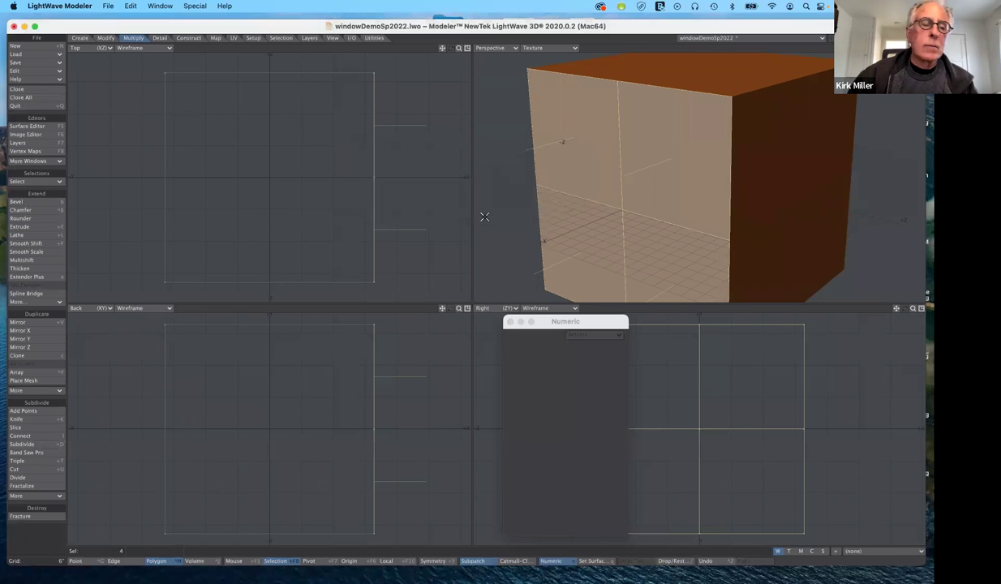
{"action": "left_click", "coordinate": [37, 444]}
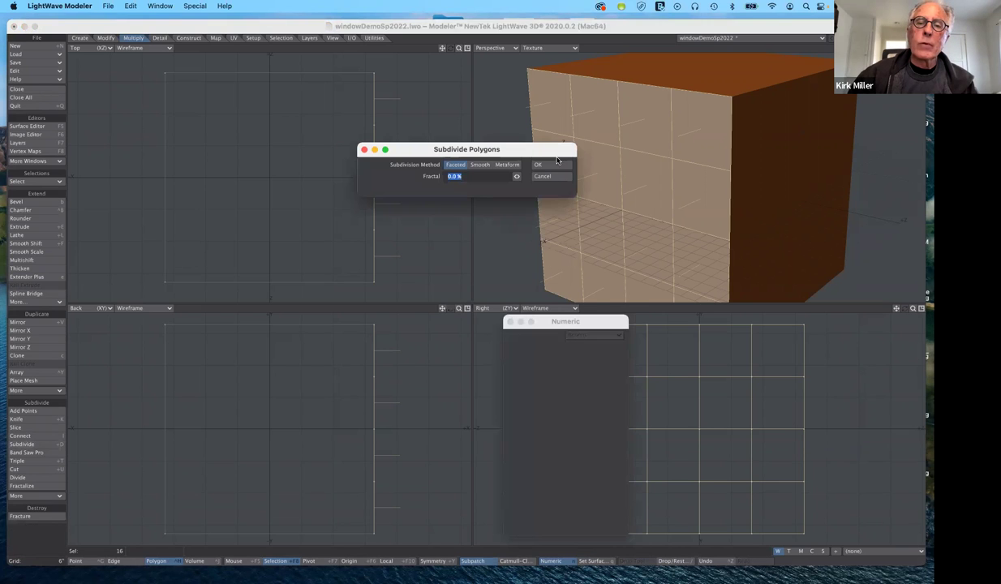
{"action": "key", "text": "Return"}
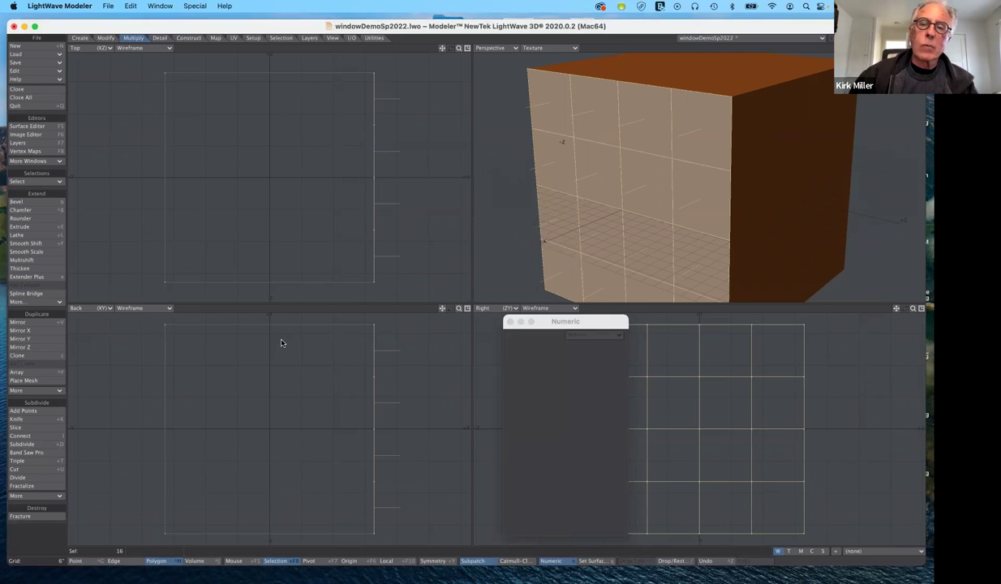
{"action": "left_click", "coordinate": [38, 445]}
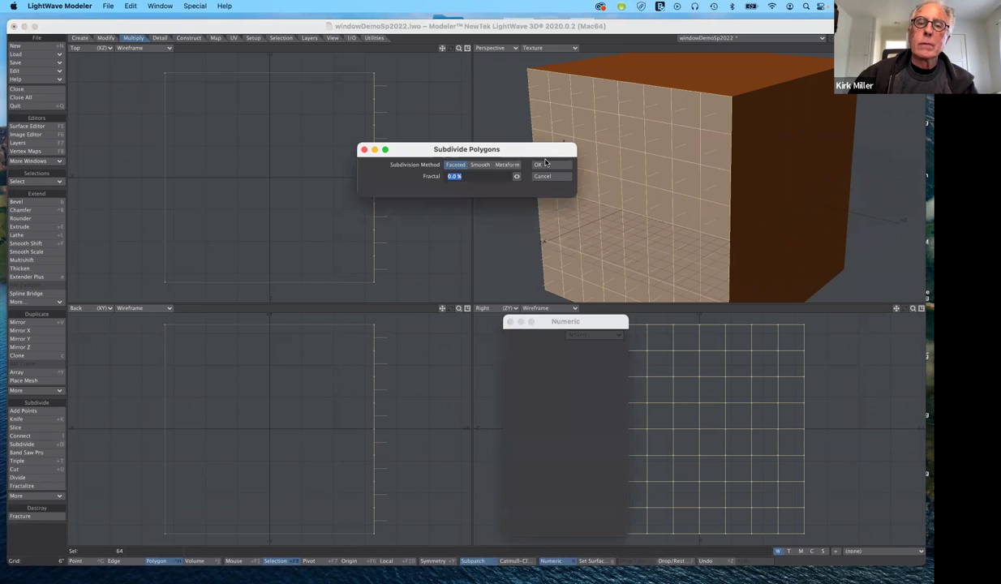
{"action": "key", "text": "Return"}
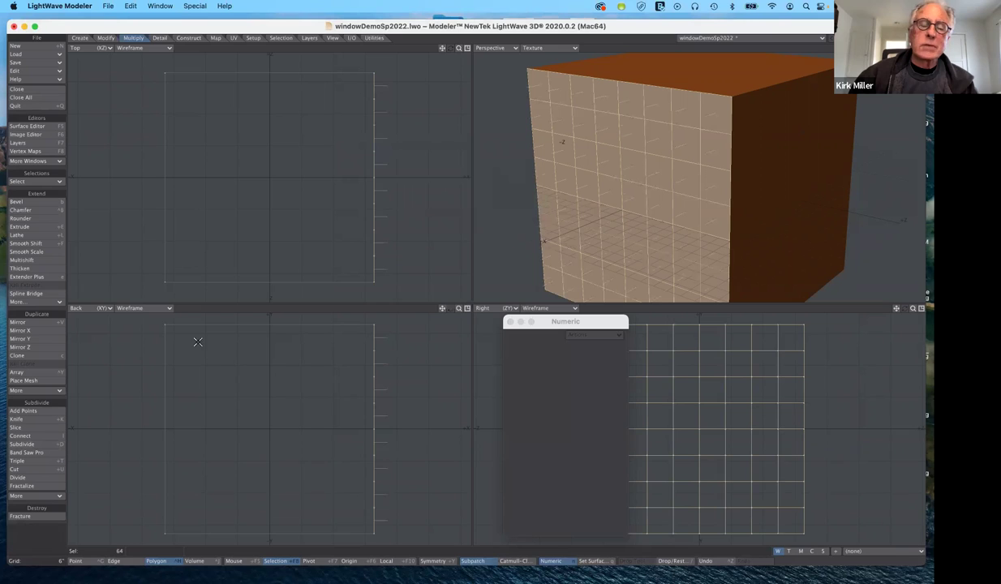
{"action": "left_click", "coordinate": [41, 447]}
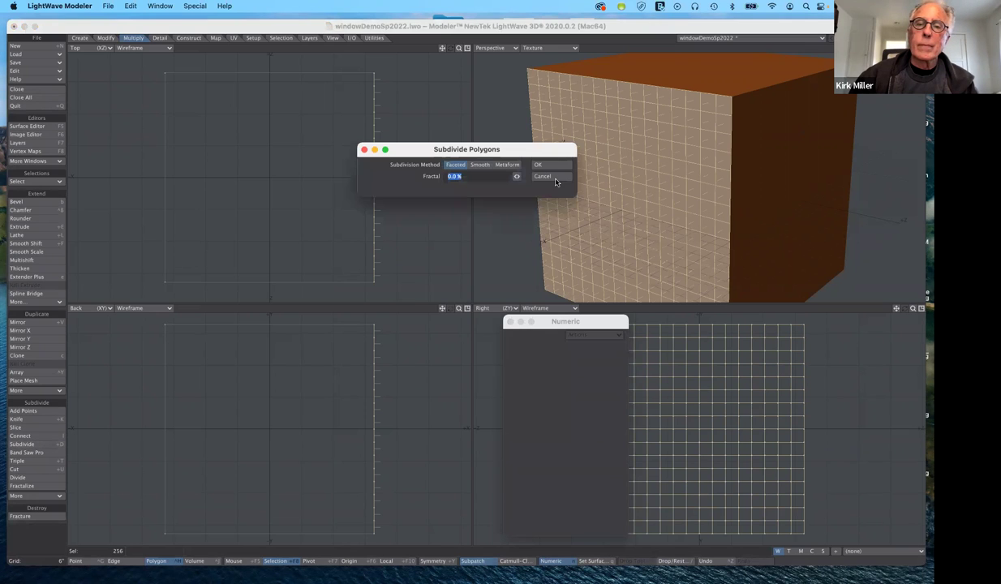
{"action": "left_click", "coordinate": [556, 168]}
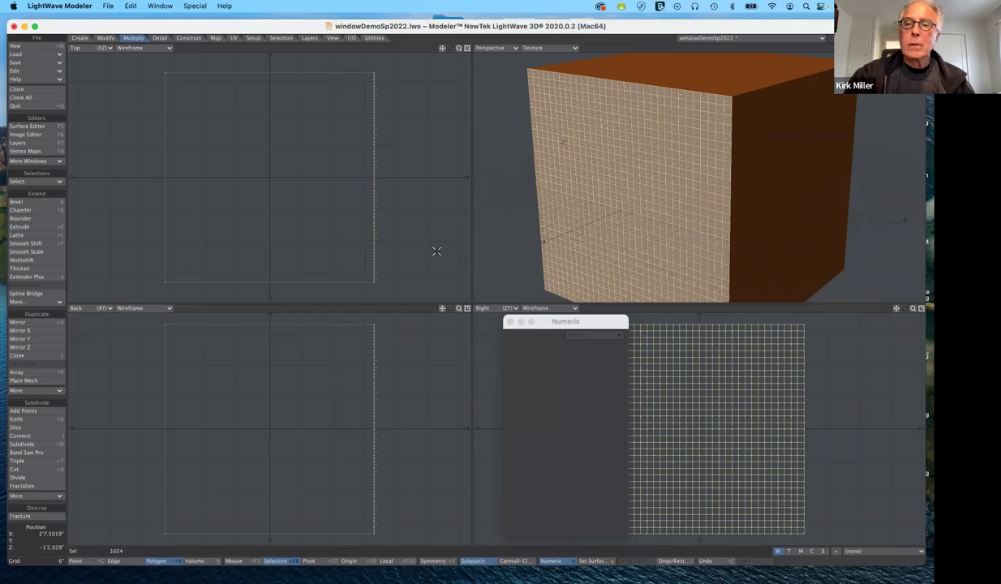
{"action": "key", "text": "shift+t"}
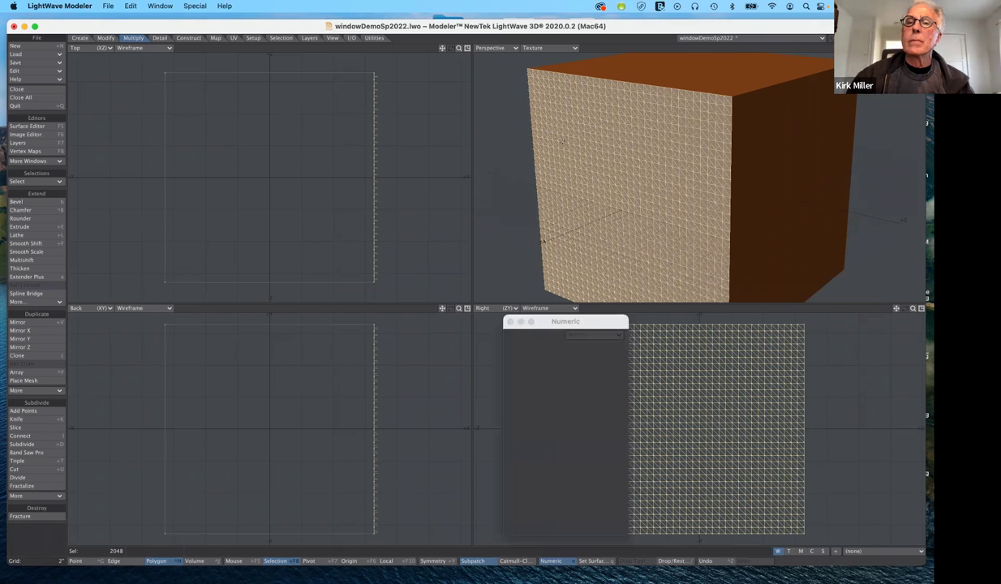
- Switch to Layout, select the windowDemoSp2022:Layer1 object, and open its object properties
{"action": "key", "text": "F12"}
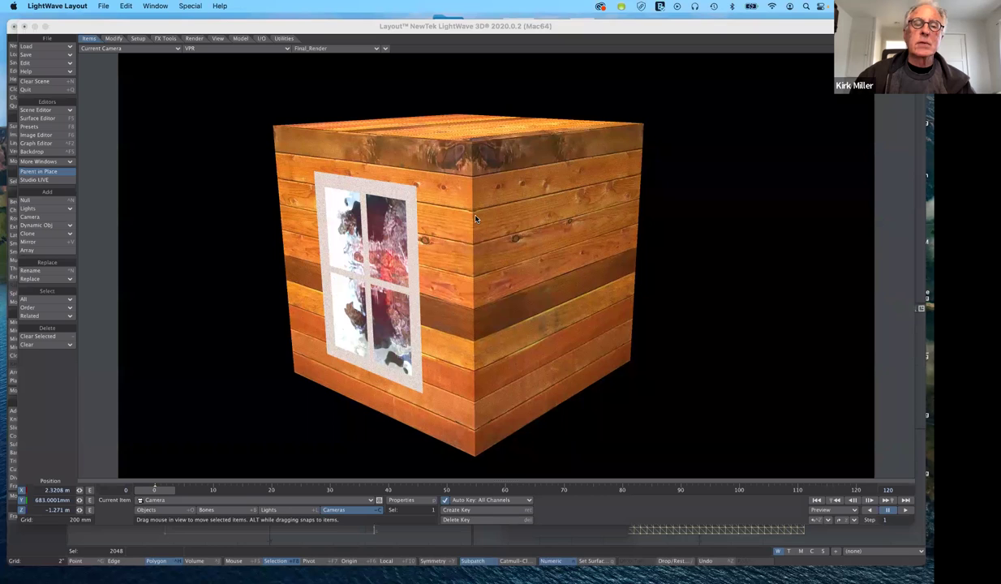
{"action": "left_click", "coordinate": [341, 325]}
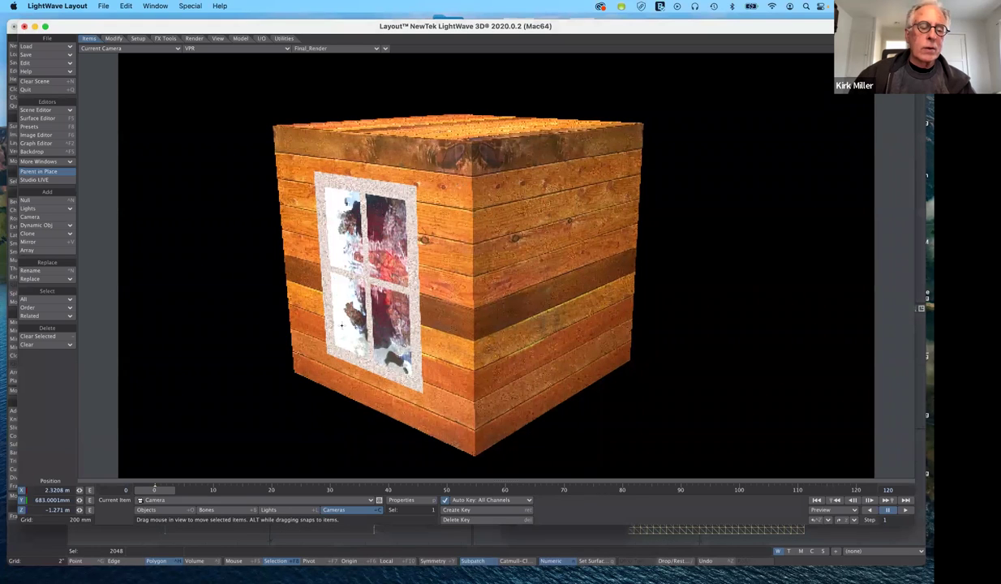
{"action": "left_click", "coordinate": [177, 511]}
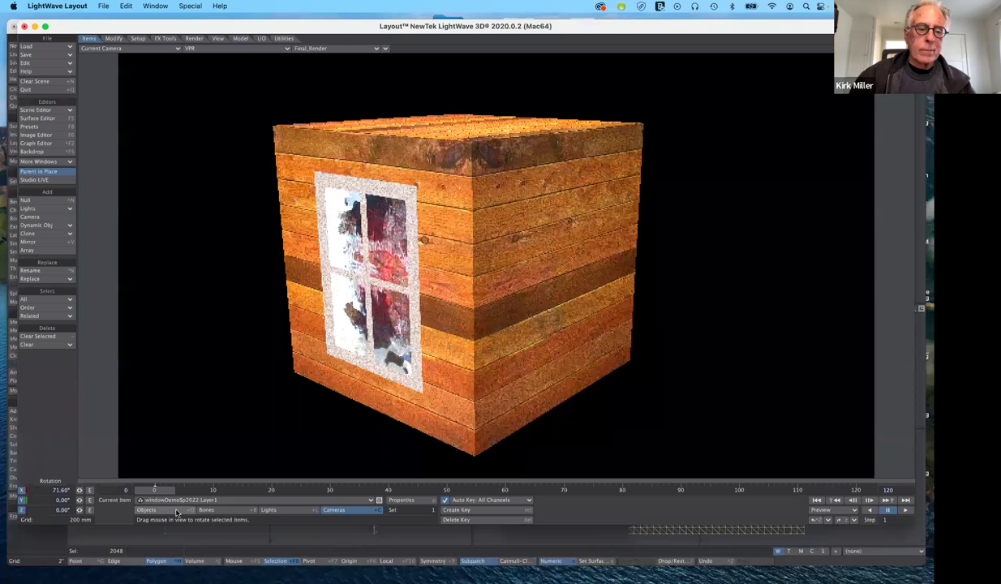
{"action": "key", "text": "y"}
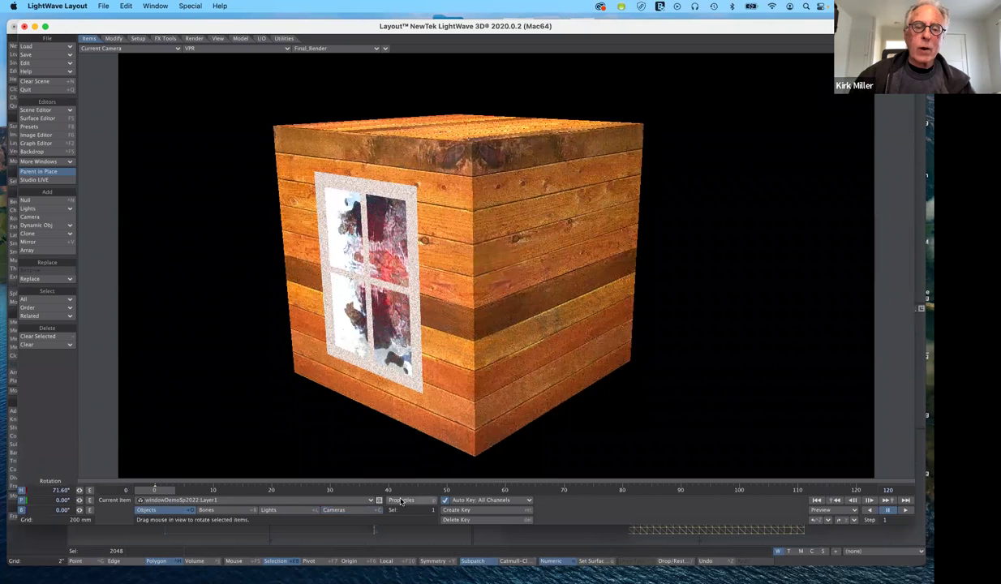
{"action": "left_click", "coordinate": [401, 501]}
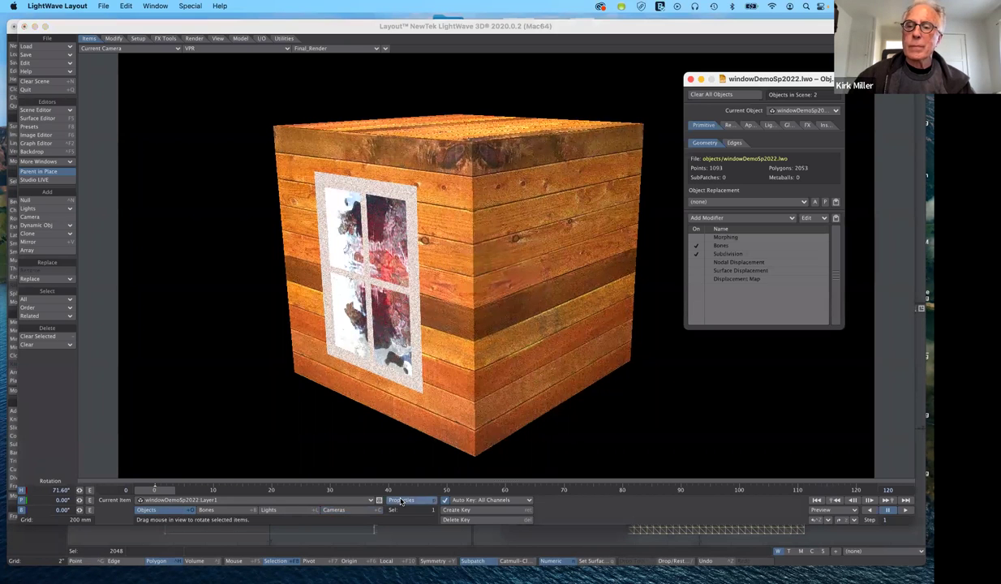
- Enable the object's Surface Displacement modifier and set its distance to 304.8 mm
{"action": "left_click", "coordinate": [696, 270]}
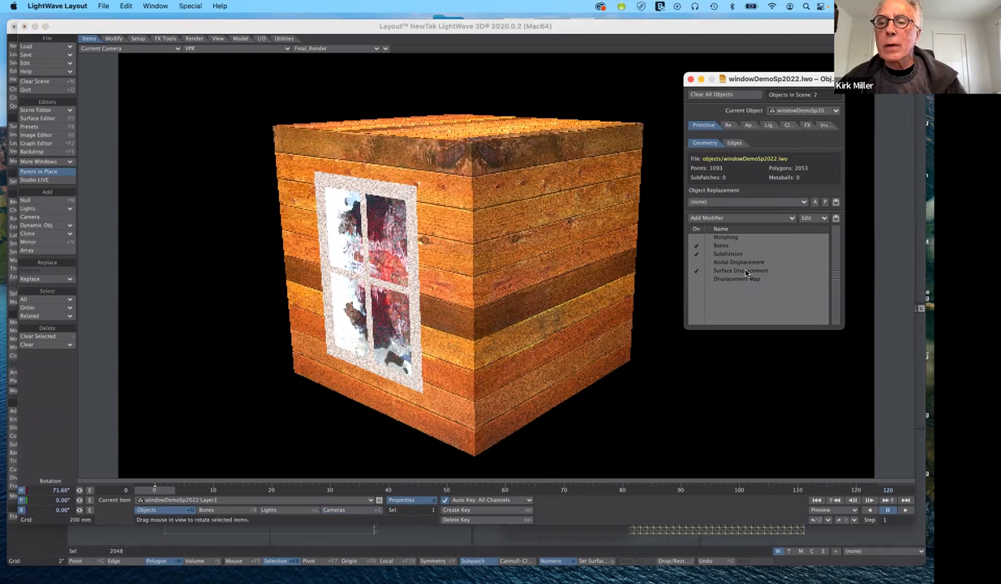
{"action": "left_click", "coordinate": [746, 271]}
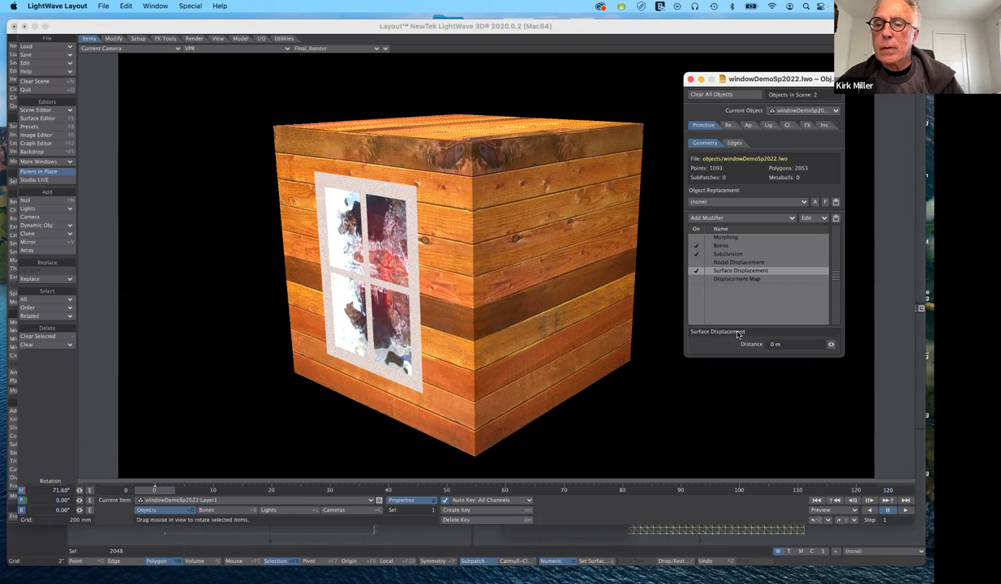
{"action": "left_click", "coordinate": [816, 346]}
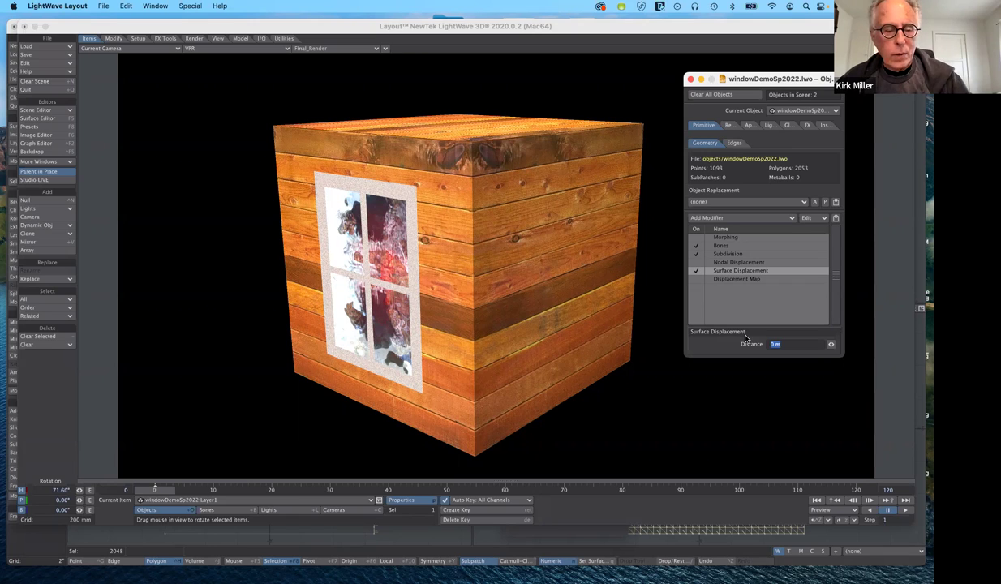
{"action": "type", "text": "1"}
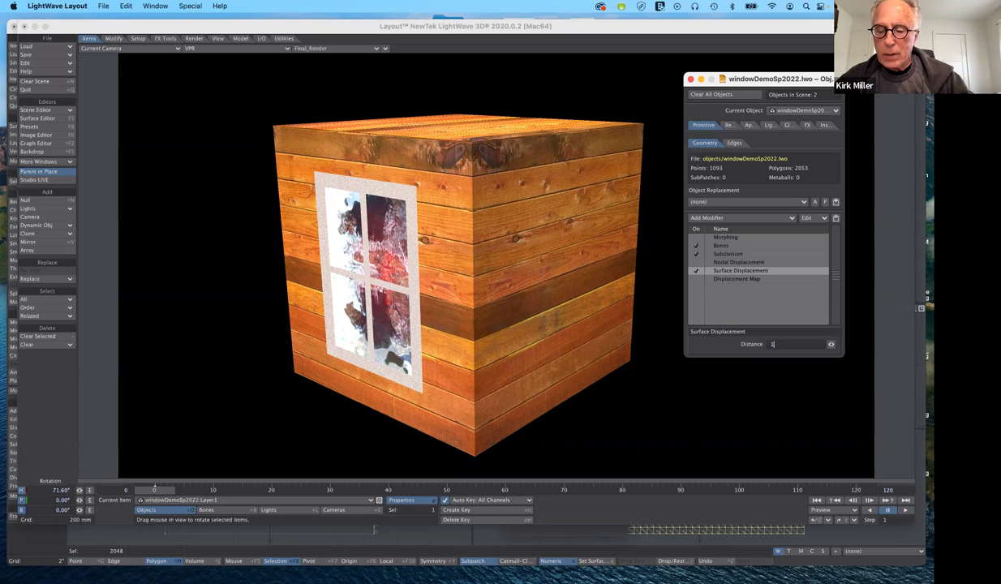
{"action": "key", "text": "Return"}
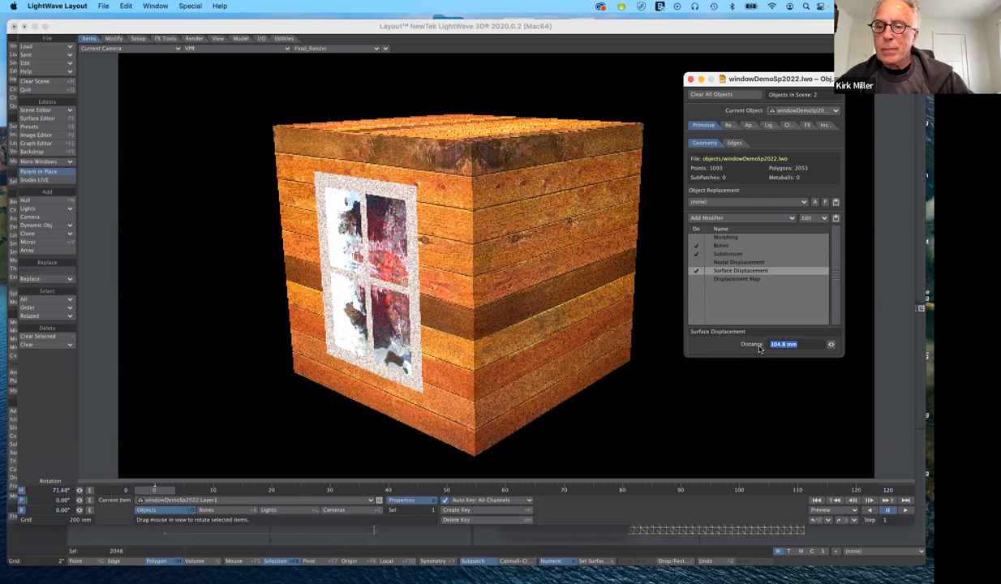
- Reduce the Surface Displacement distance to 25.4 mm
{"action": "type", "text": "1"}
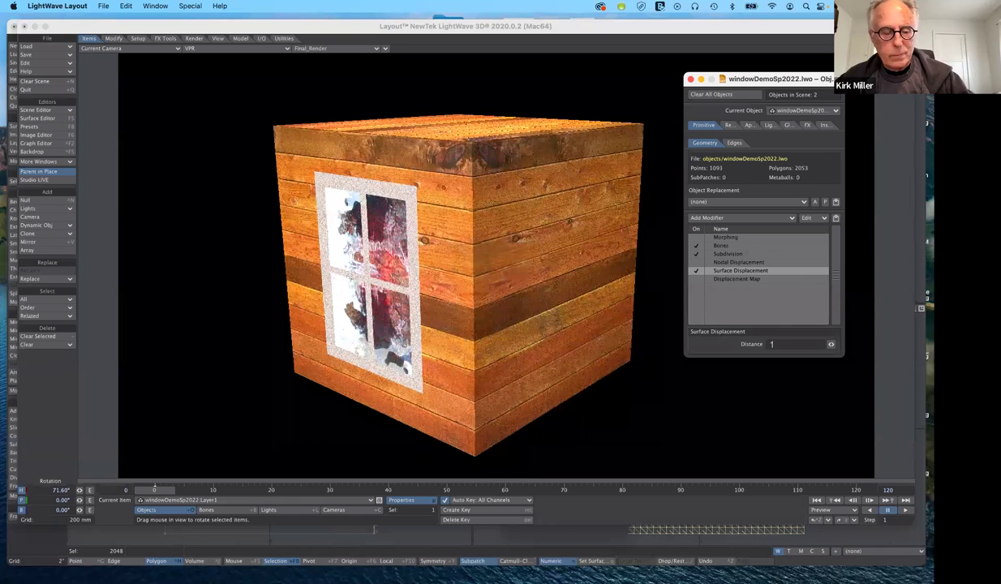
{"action": "key", "text": "BackSpace"}
{"action": "type", "text": "1'"}
{"action": "key", "text": "Return"}
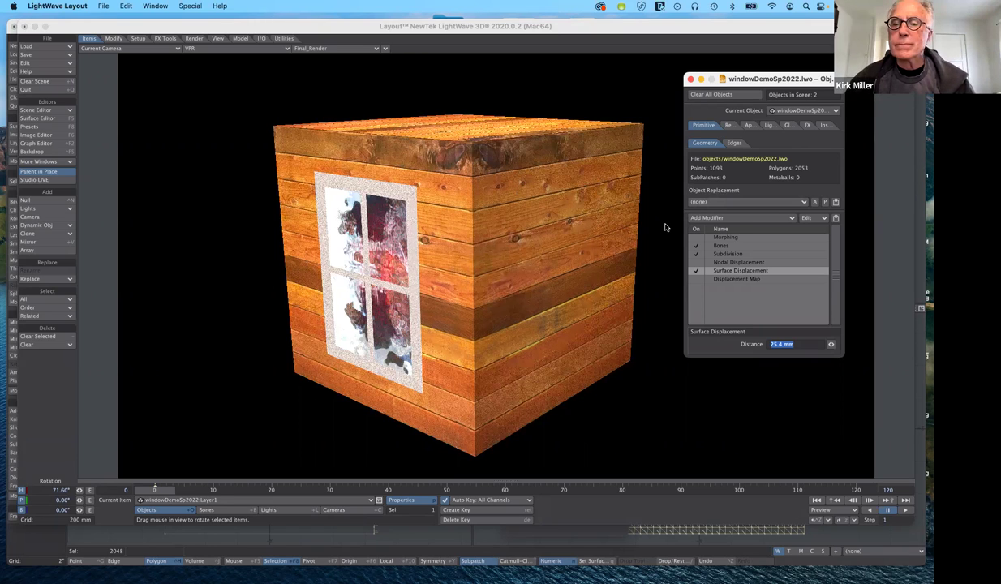
- Look through the object's modifiers and its render, appearance and global illumination properties for displacement options, and close the object properties
{"action": "left_click", "coordinate": [753, 219]}
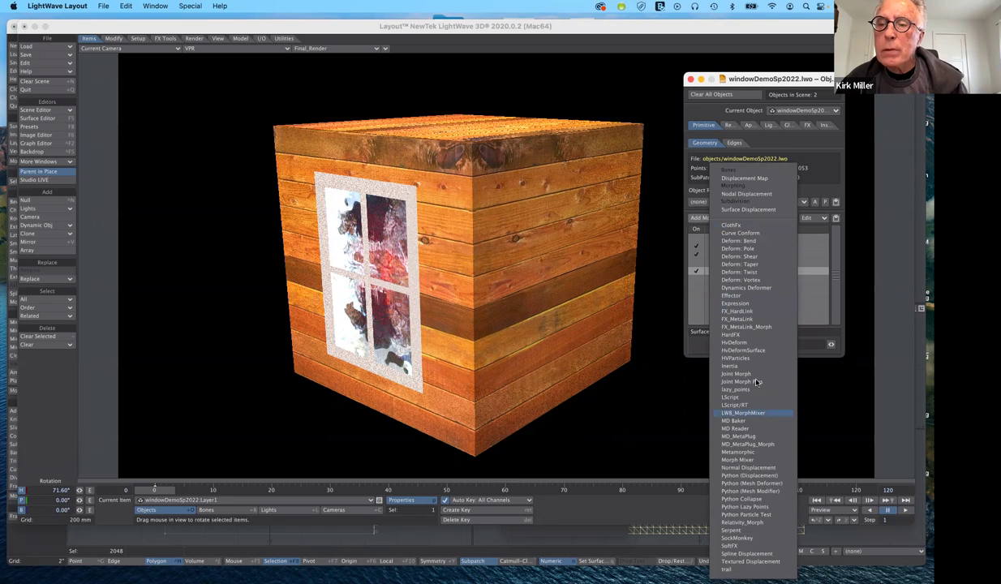
{"action": "left_click", "coordinate": [836, 261]}
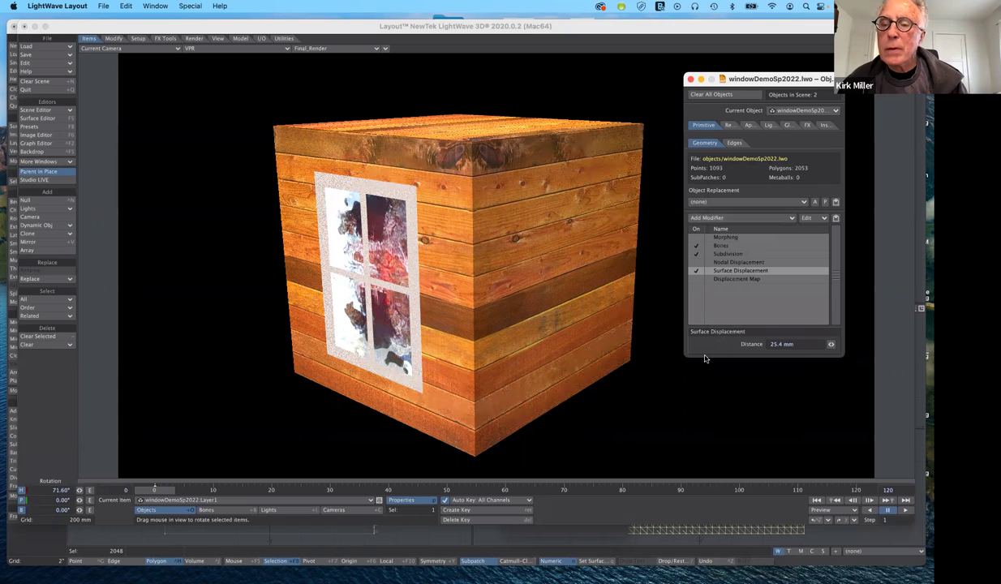
{"action": "left_click", "coordinate": [826, 218]}
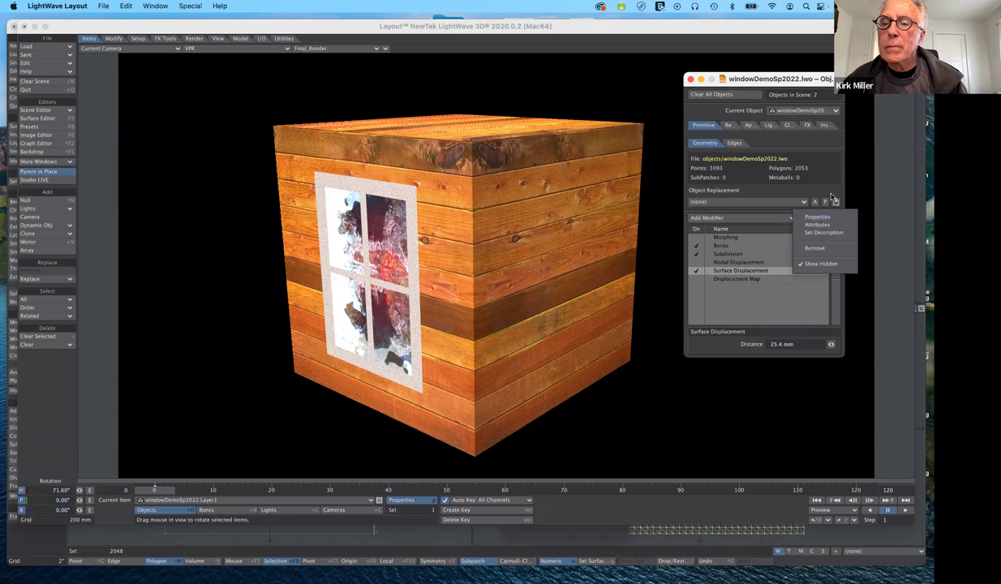
{"action": "left_click", "coordinate": [737, 271]}
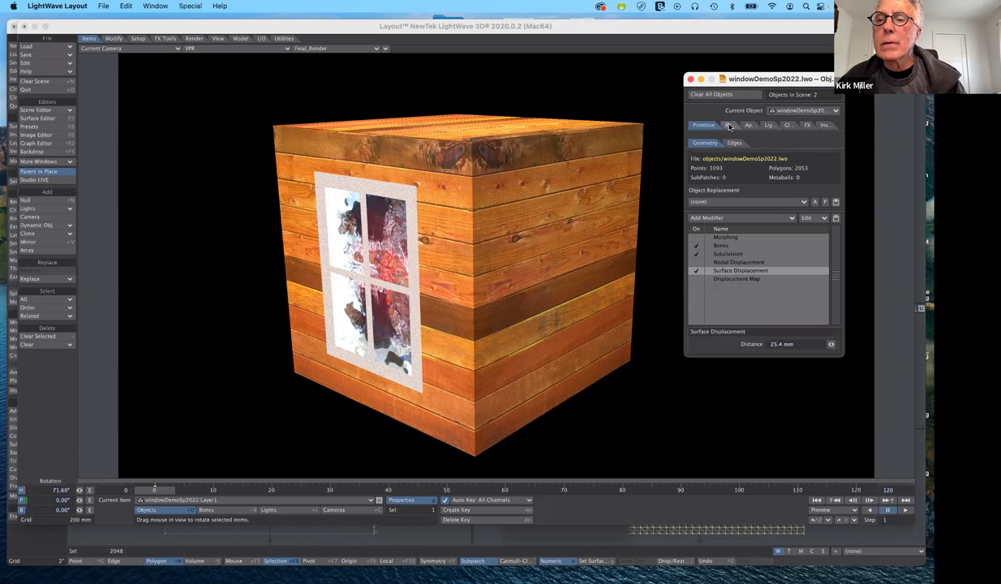
{"action": "left_click", "coordinate": [730, 125]}
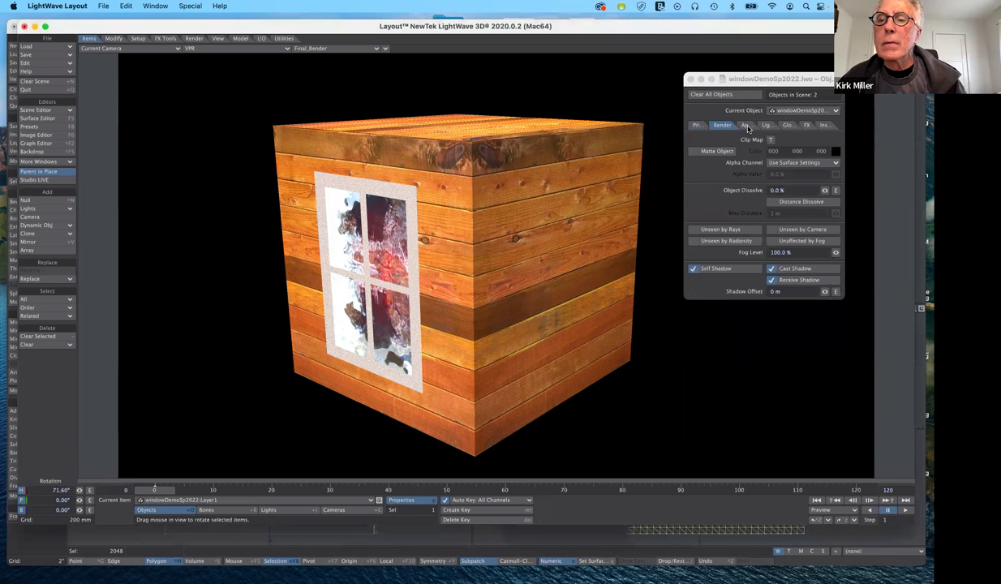
{"action": "left_click", "coordinate": [746, 126]}
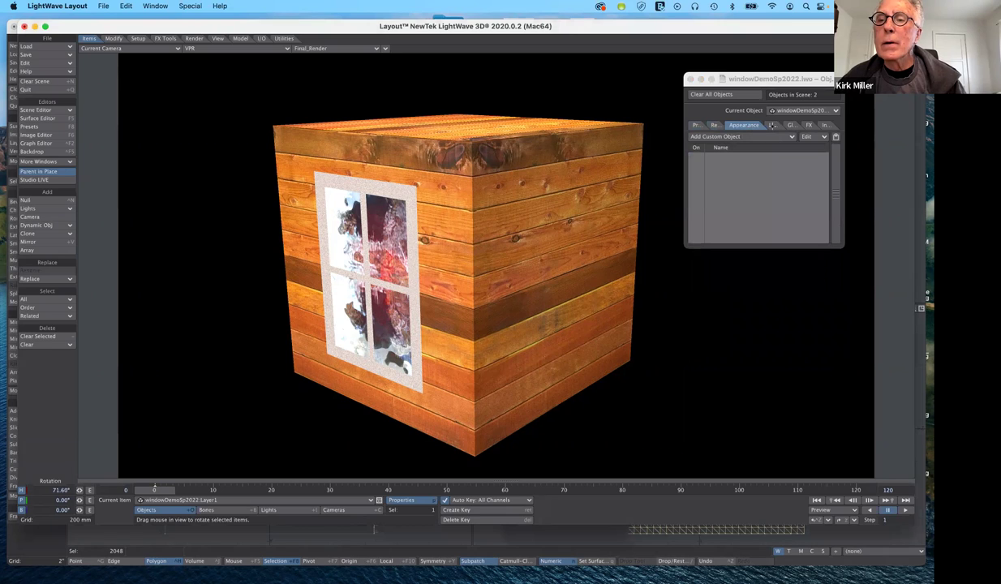
{"action": "left_click", "coordinate": [790, 124]}
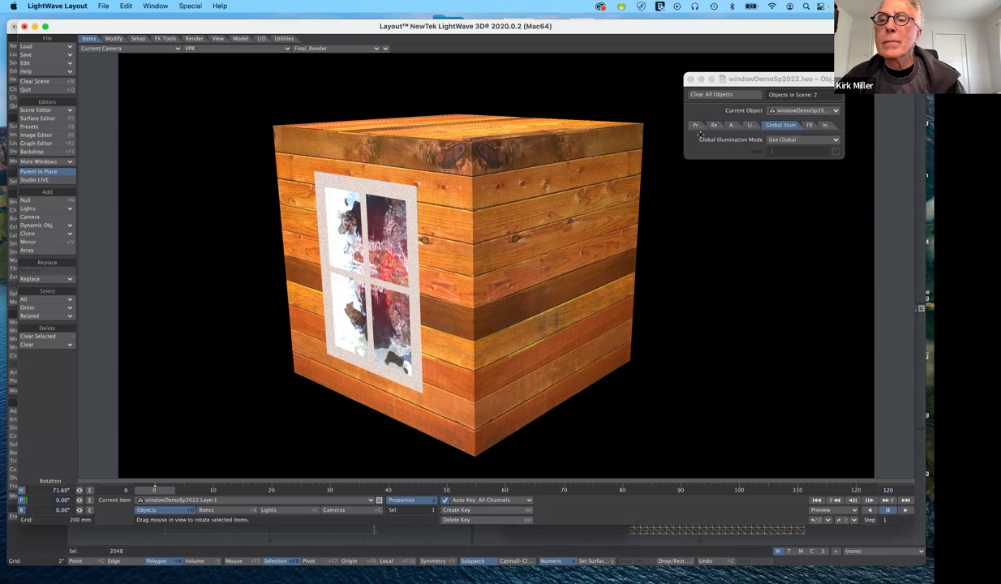
{"action": "left_click", "coordinate": [714, 124]}
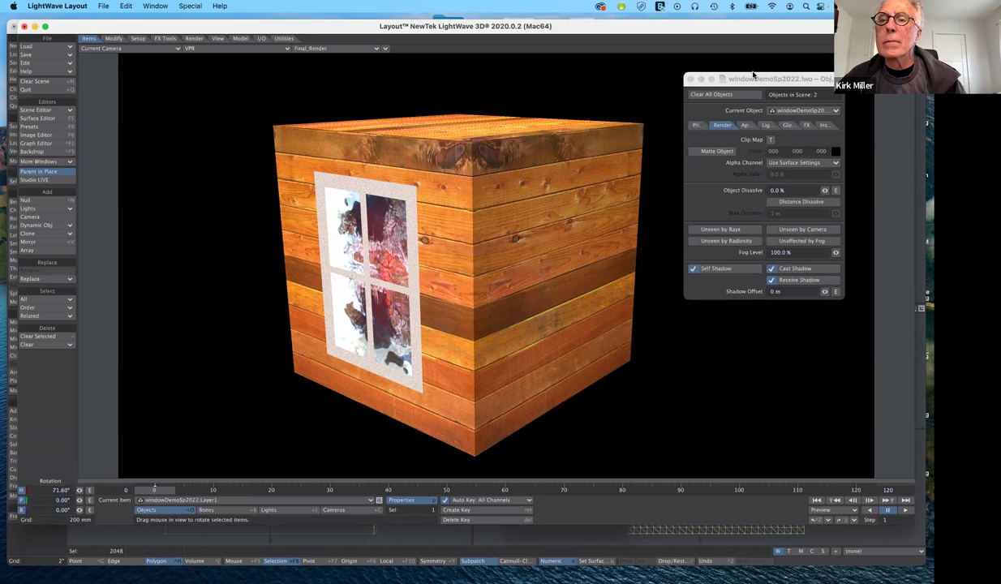
{"action": "left_click", "coordinate": [696, 124]}
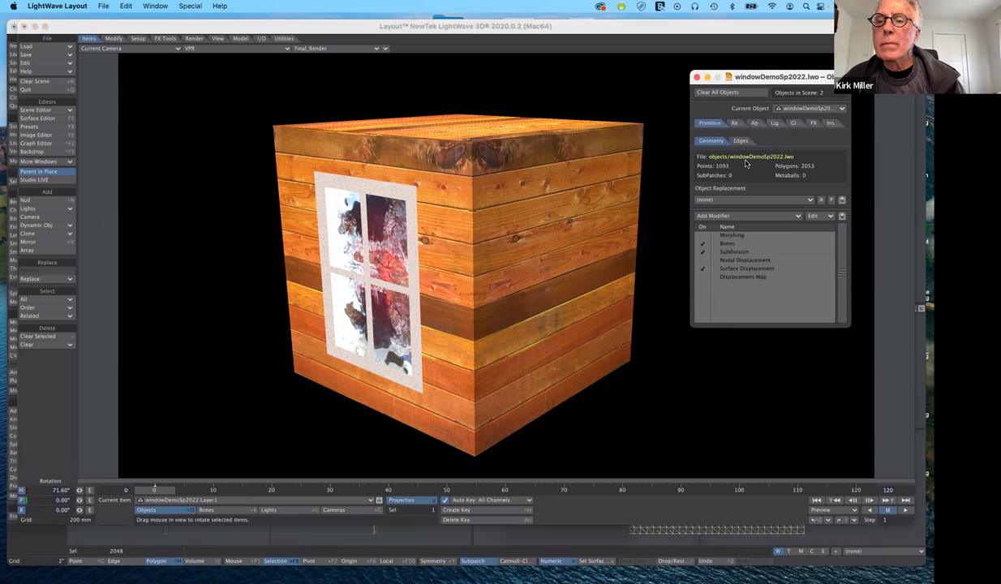
{"action": "left_click", "coordinate": [697, 78]}
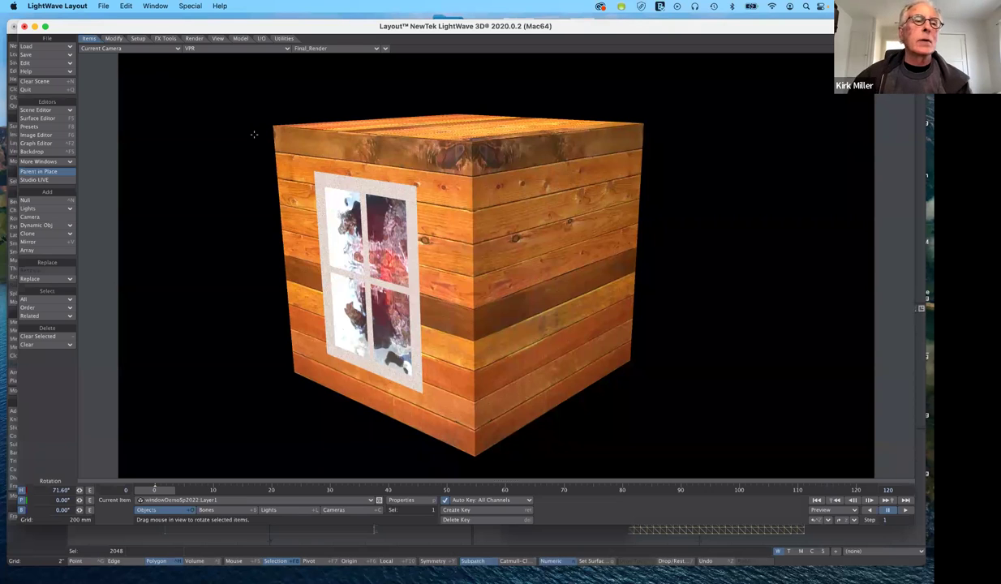
- Save the scene as windowDemoSp2022 in the scenes folder
{"action": "left_click", "coordinate": [46, 57]}
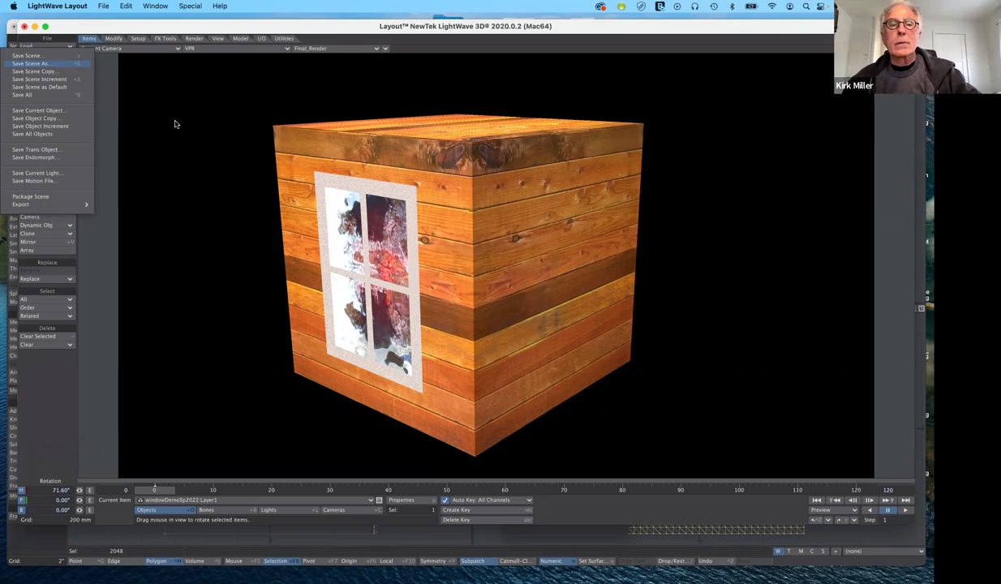
{"action": "key", "text": "Return"}
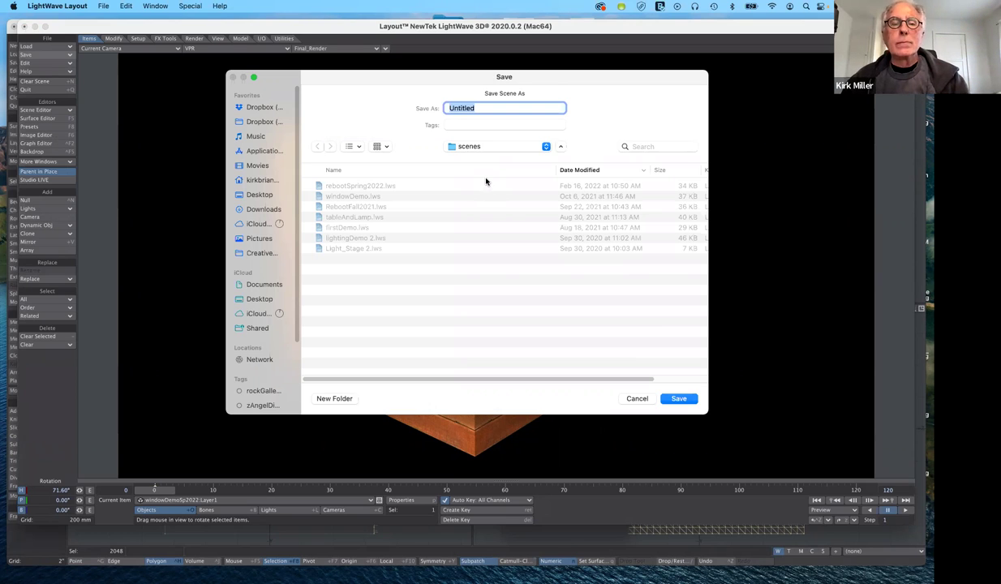
{"action": "left_click", "coordinate": [485, 109]}
{"action": "left_click_drag", "start_coordinate": [485, 108], "coordinate": [443, 107]}
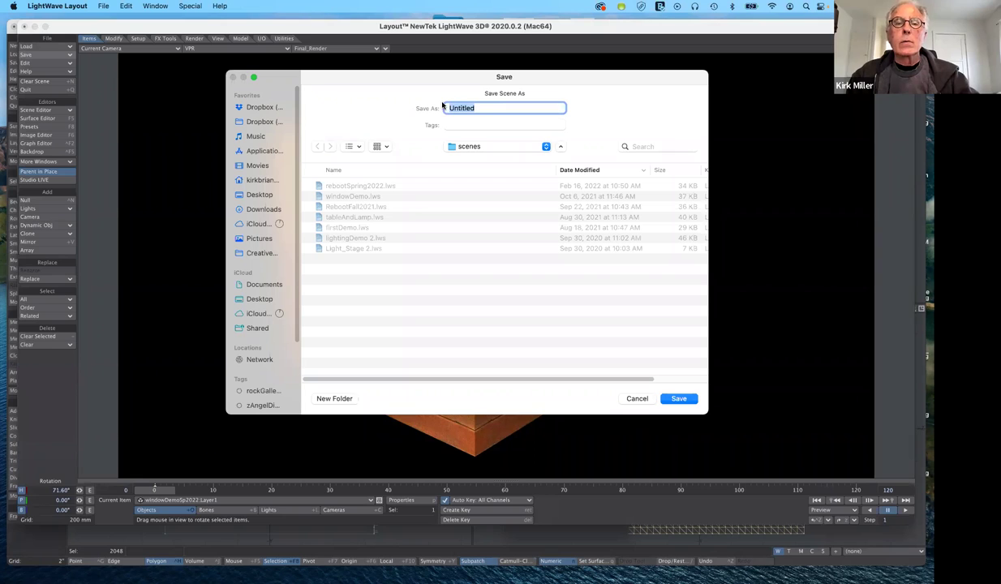
{"action": "type", "text": "windw"}
{"action": "key", "text": "BackSpace"}
{"action": "type", "text": "owDe"}
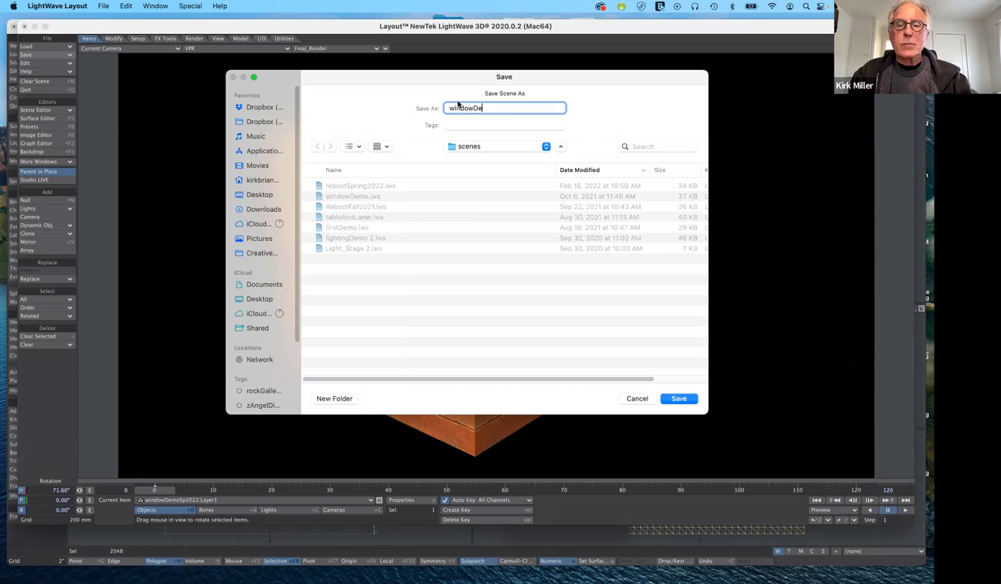
{"action": "type", "text": "moSp2022"}
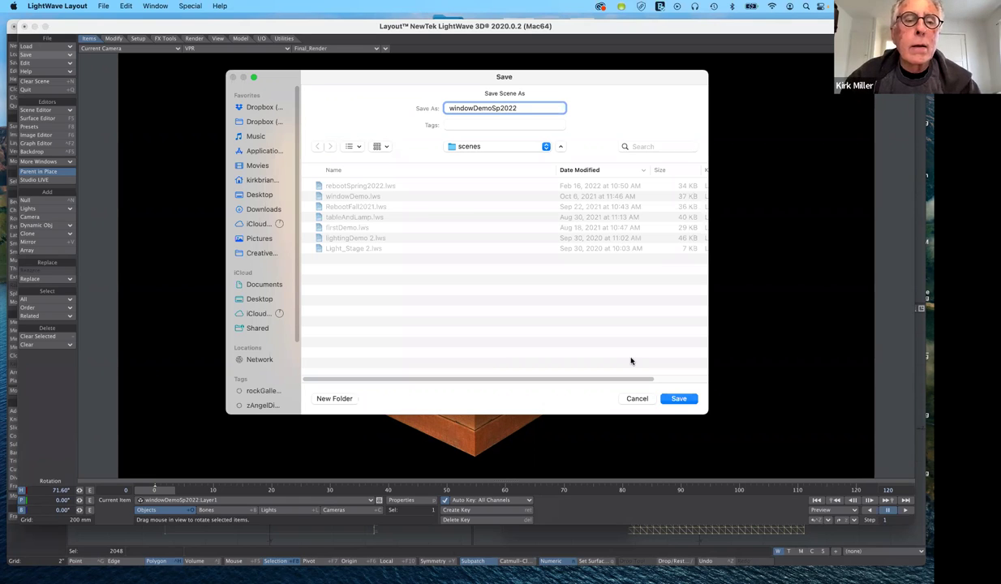
{"action": "left_click", "coordinate": [679, 399]}
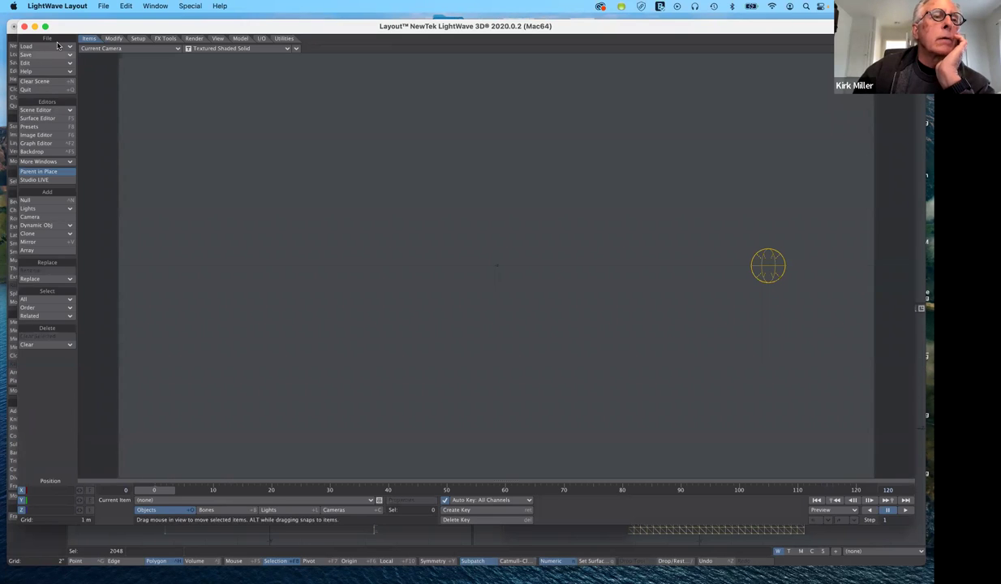
- Load the windowDemo.lws scene from the scenes folder and set the camera viewport's display to VPR
{"action": "left_click", "coordinate": [57, 46]}
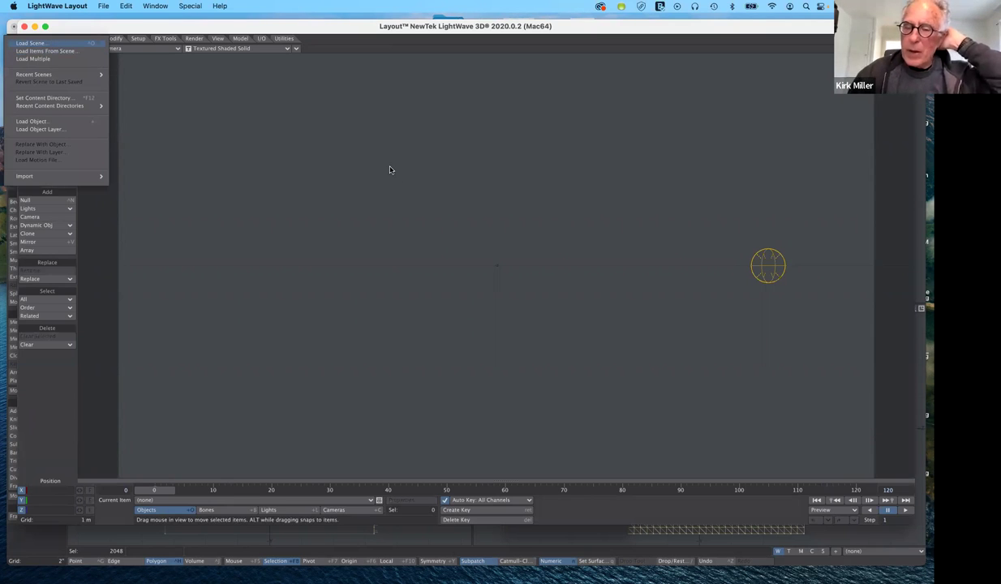
{"action": "key", "text": "Return"}
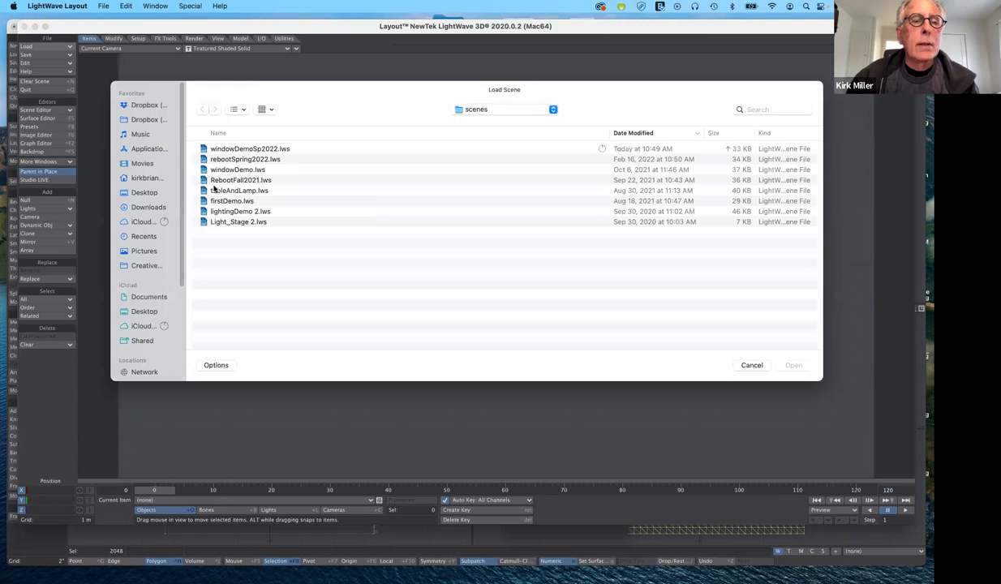
{"action": "left_click", "coordinate": [225, 170]}
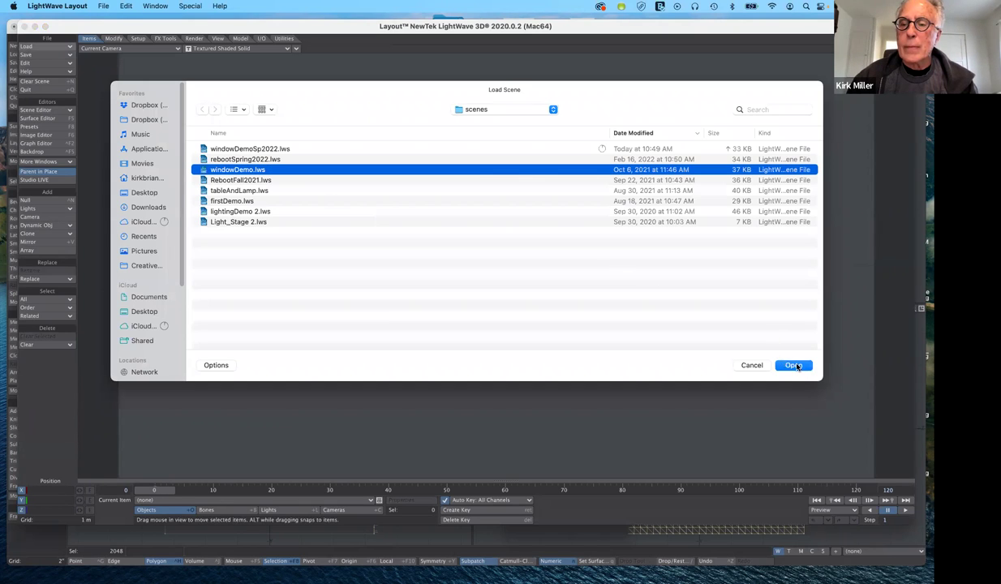
{"action": "left_click", "coordinate": [795, 366]}
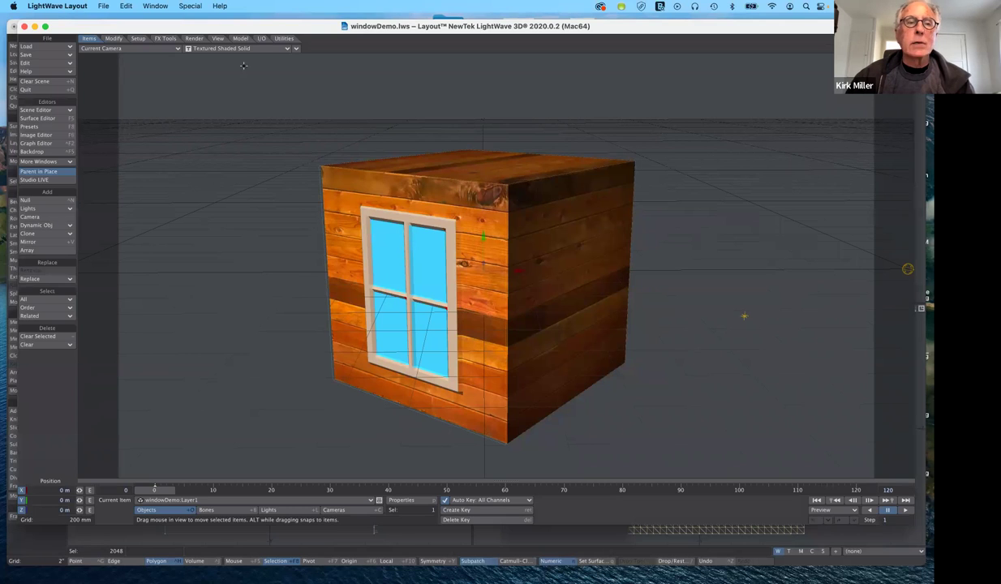
{"action": "left_click", "coordinate": [224, 51]}
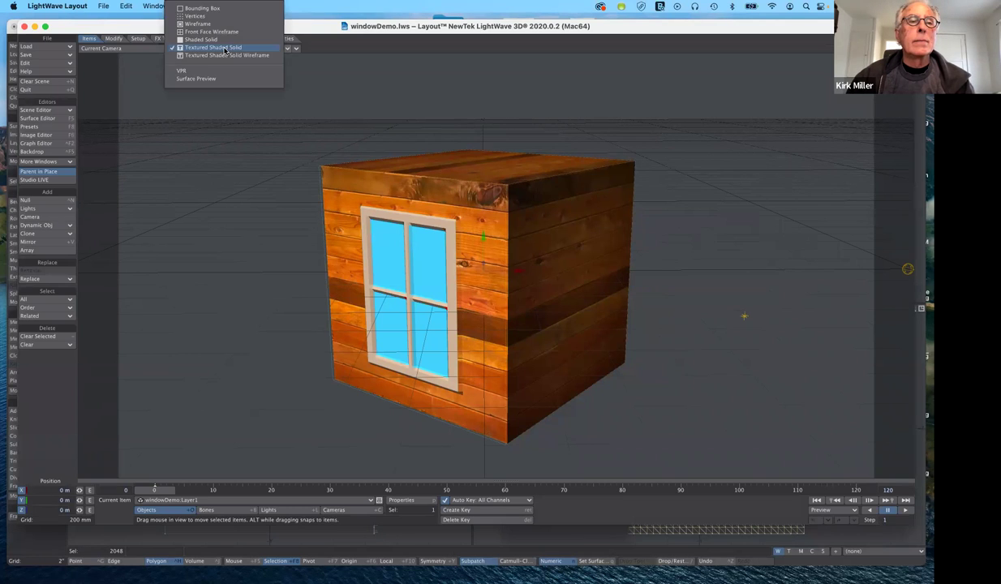
{"action": "left_click", "coordinate": [210, 74]}
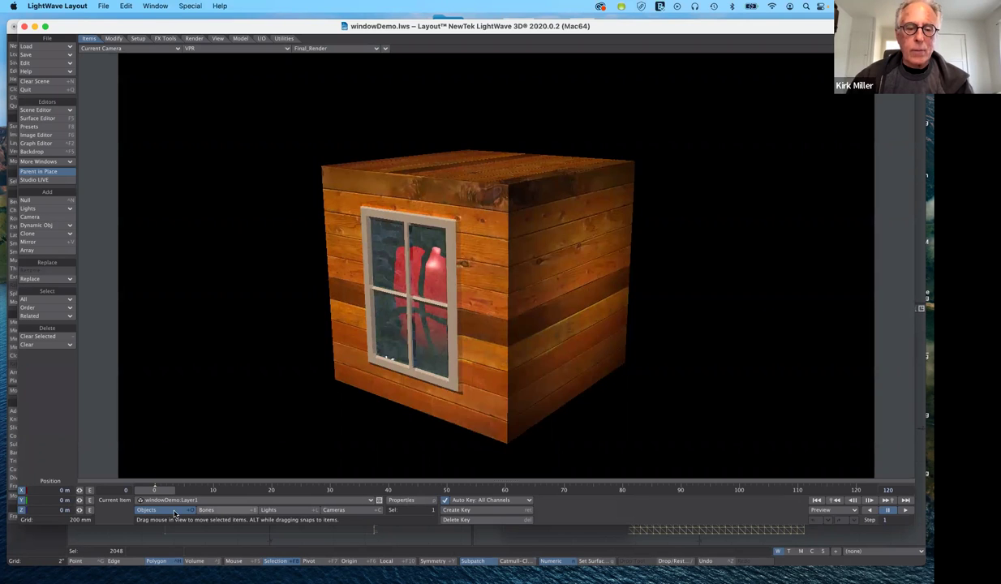
- Open the properties of the windowDemo:Layer1 object and select its Displacement Map modifier
{"action": "key", "text": "p"}
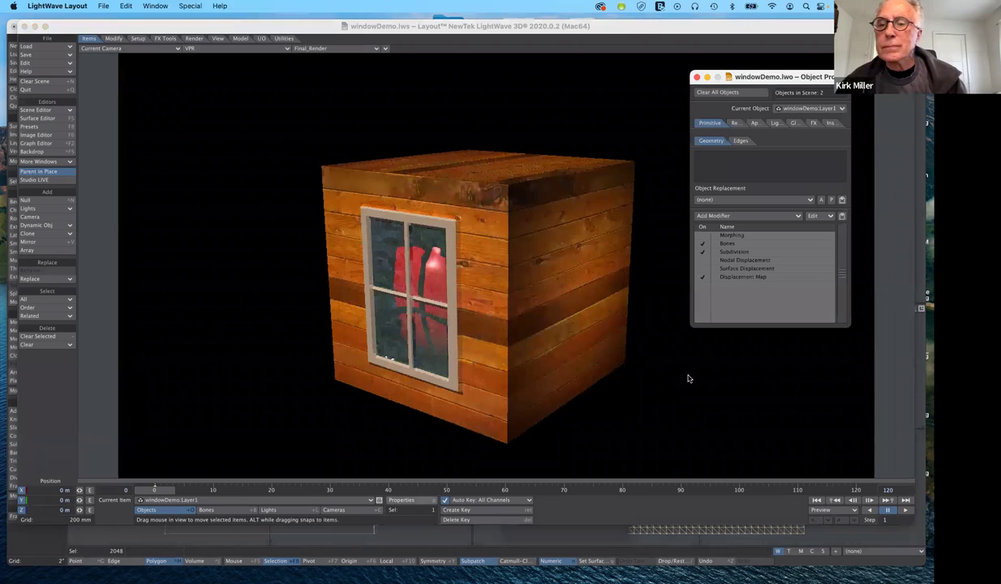
{"action": "left_click", "coordinate": [749, 277]}
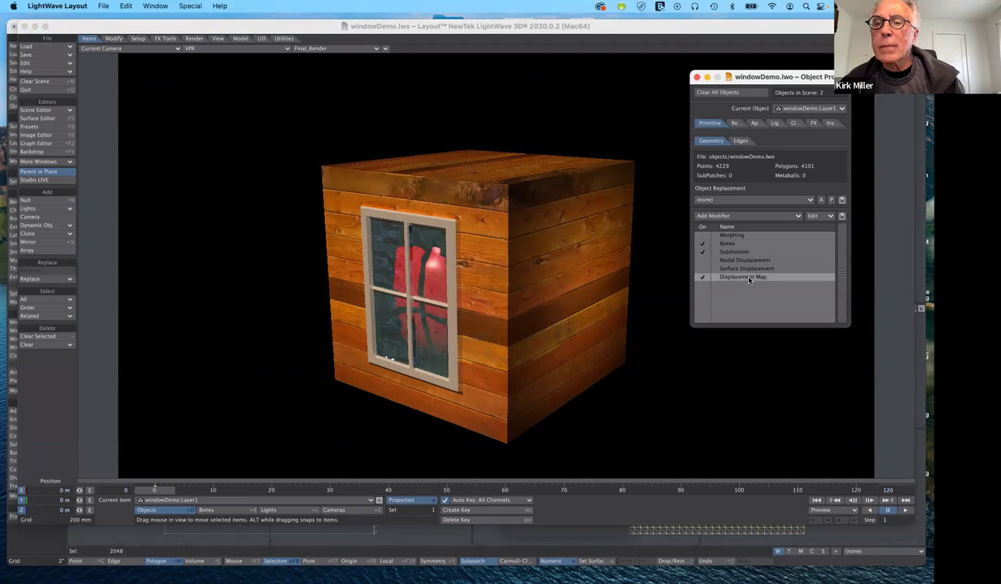